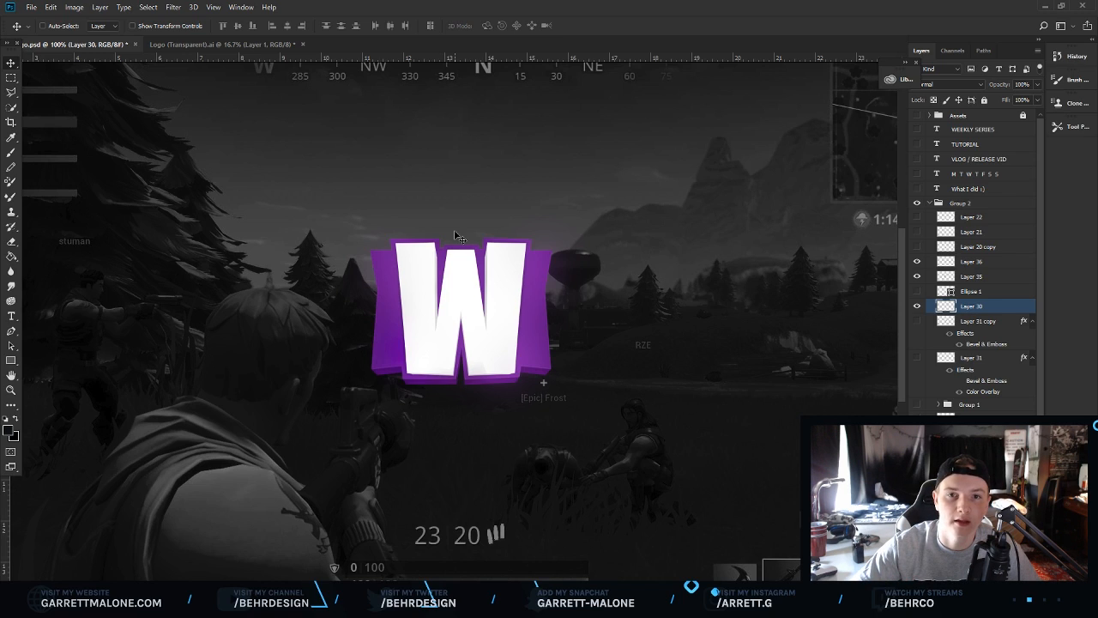
# Browse the Fortnite logo image results and the Burbank Big Condensed Bold font page for style reference.
pyautogui.hotkey('alt', 'Tab')
pyautogui.click(184, 7)
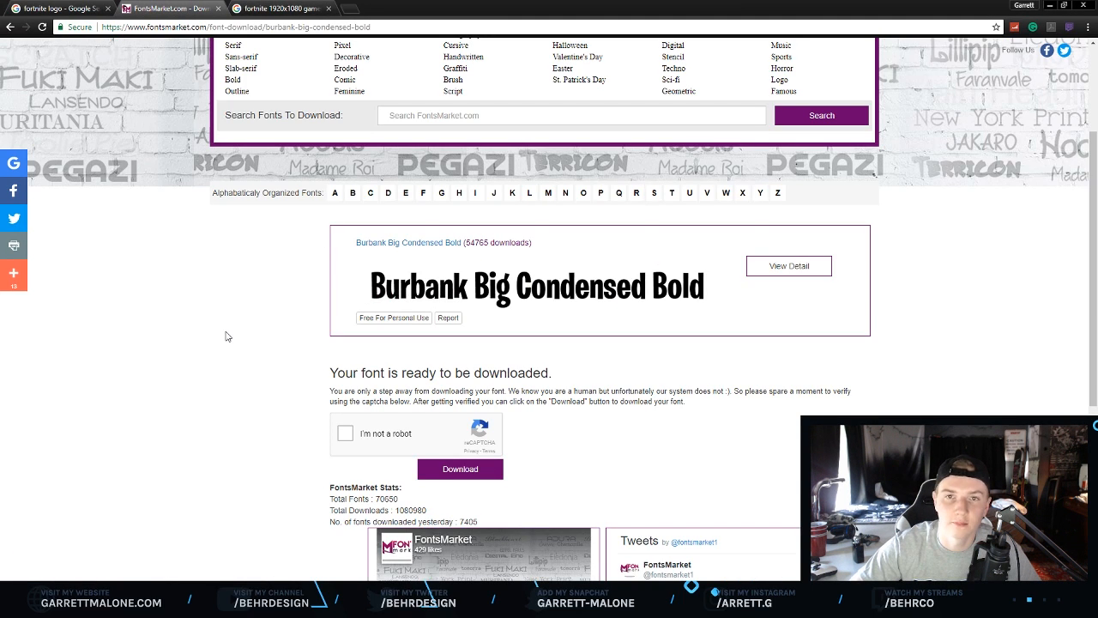
pyautogui.click(90, 7)
pyautogui.scroll(1, 260, 239)
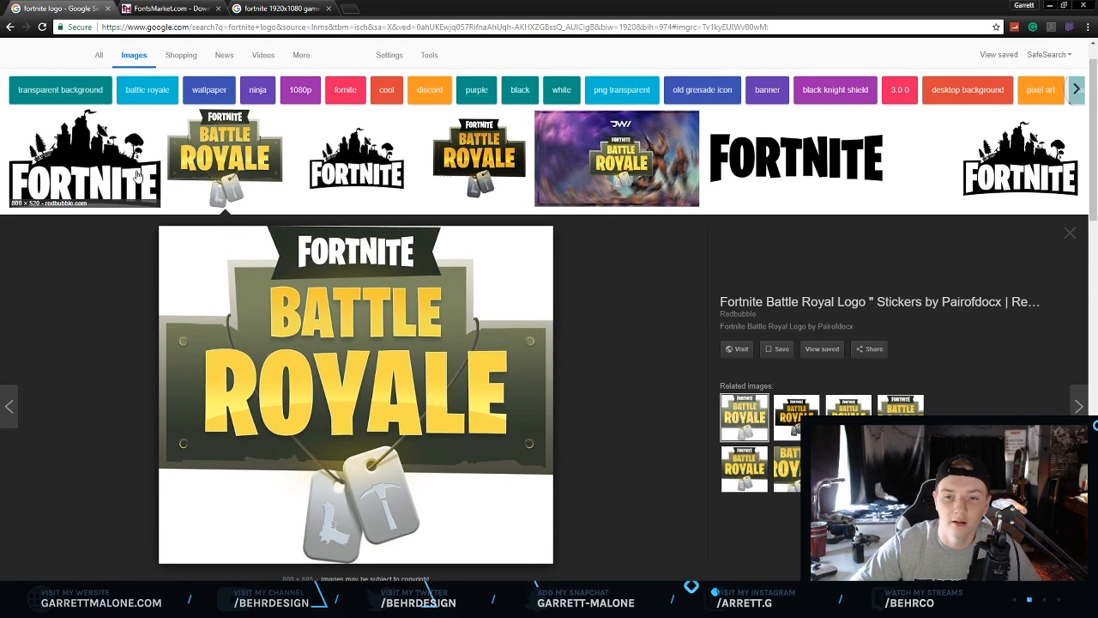
pyautogui.click(142, 177)
pyautogui.scroll(-3, 263, 201)
pyautogui.scroll(-2, 263, 200)
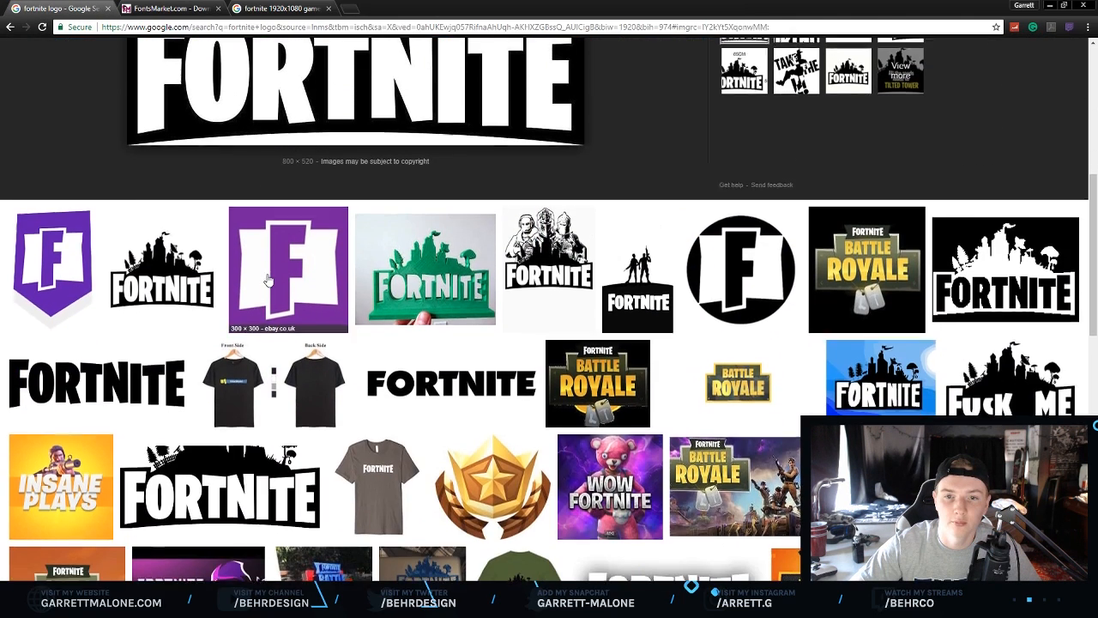
pyautogui.scroll(3, 262, 200)
pyautogui.click(279, 406)
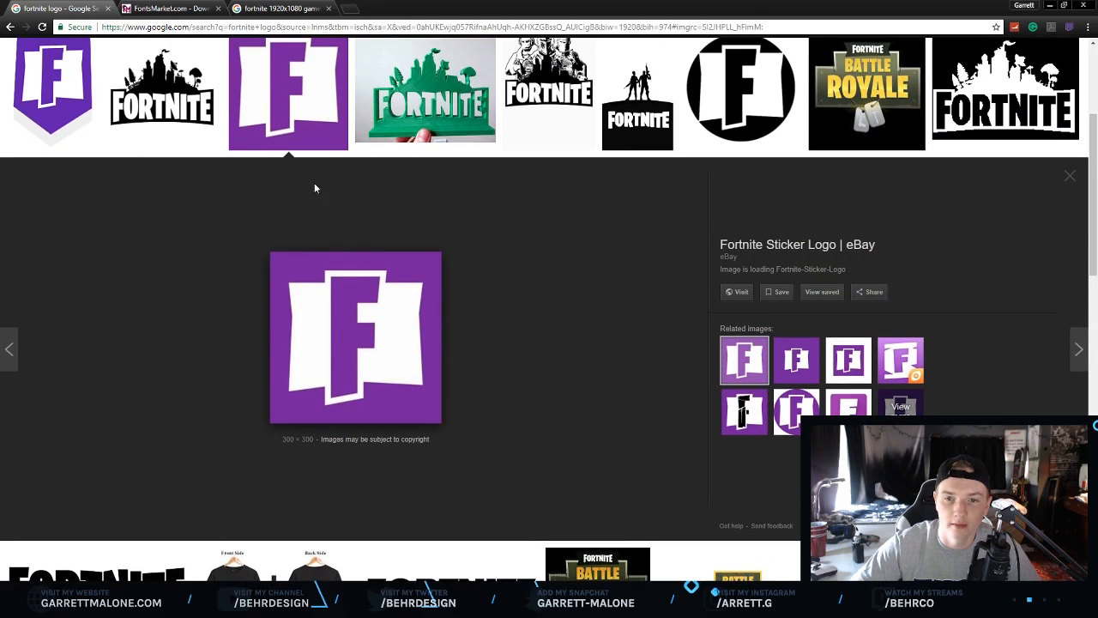
pyautogui.scroll(4, 314, 180)
pyautogui.click(254, 203)
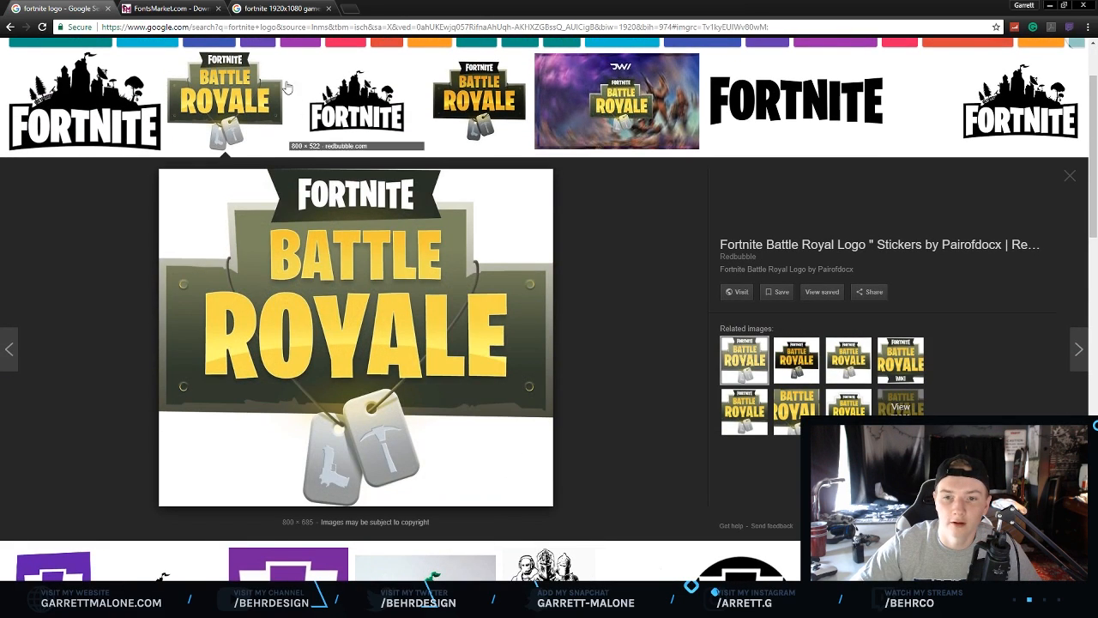
pyautogui.click(288, 8)
pyautogui.click(197, 8)
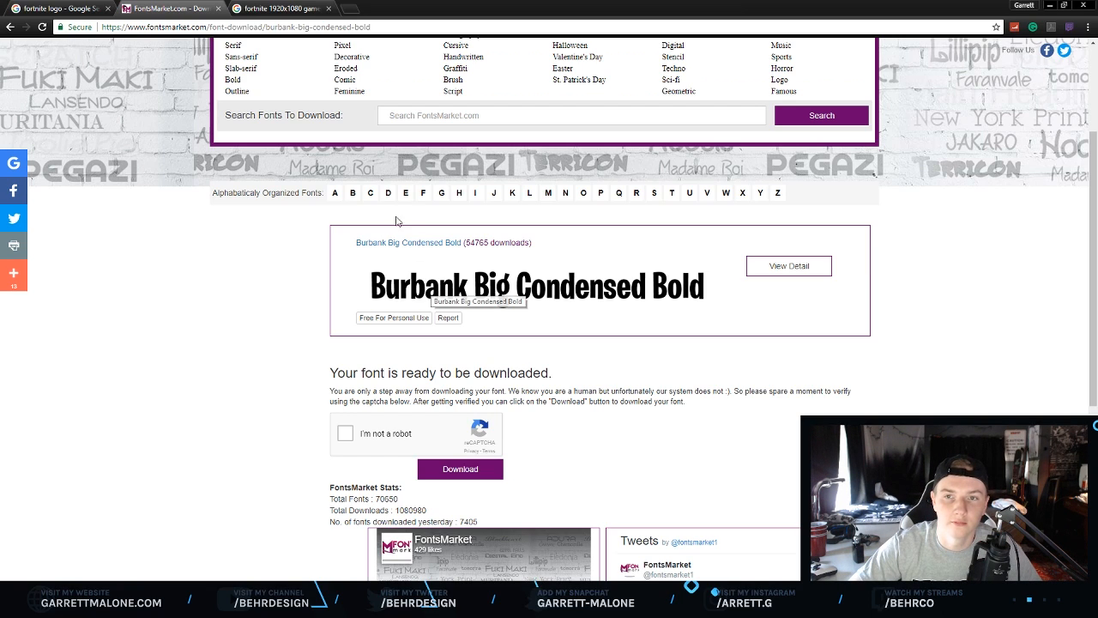
# Create a new 1920 × 1080 pixel document and fill its background with black.
pyautogui.hotkey('alt', 'Tab')
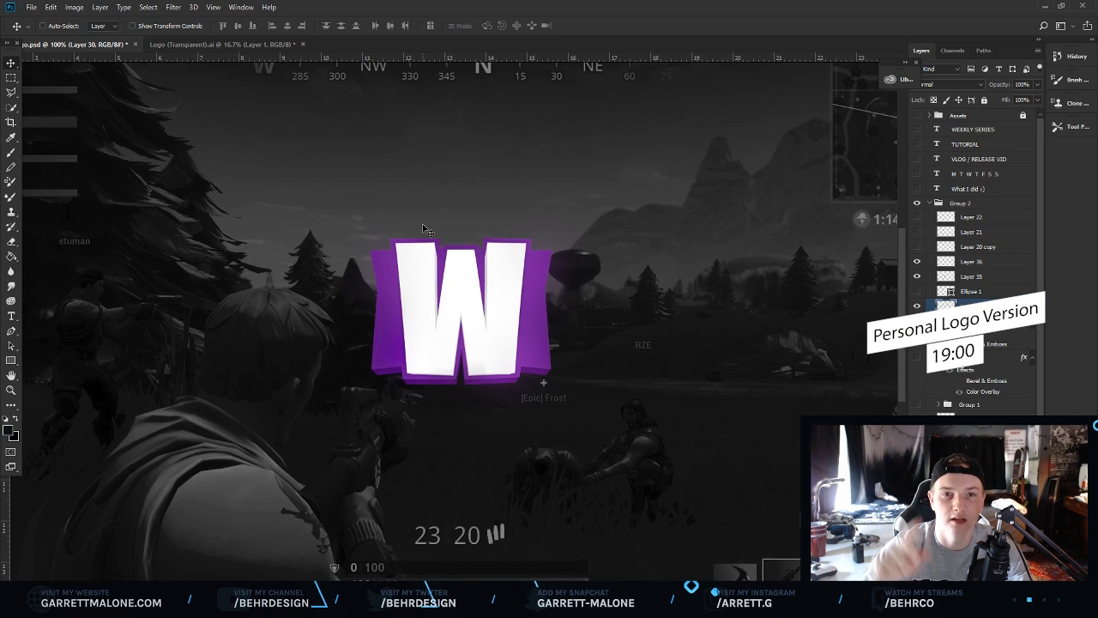
pyautogui.hotkey('ctrl', 'Tab')
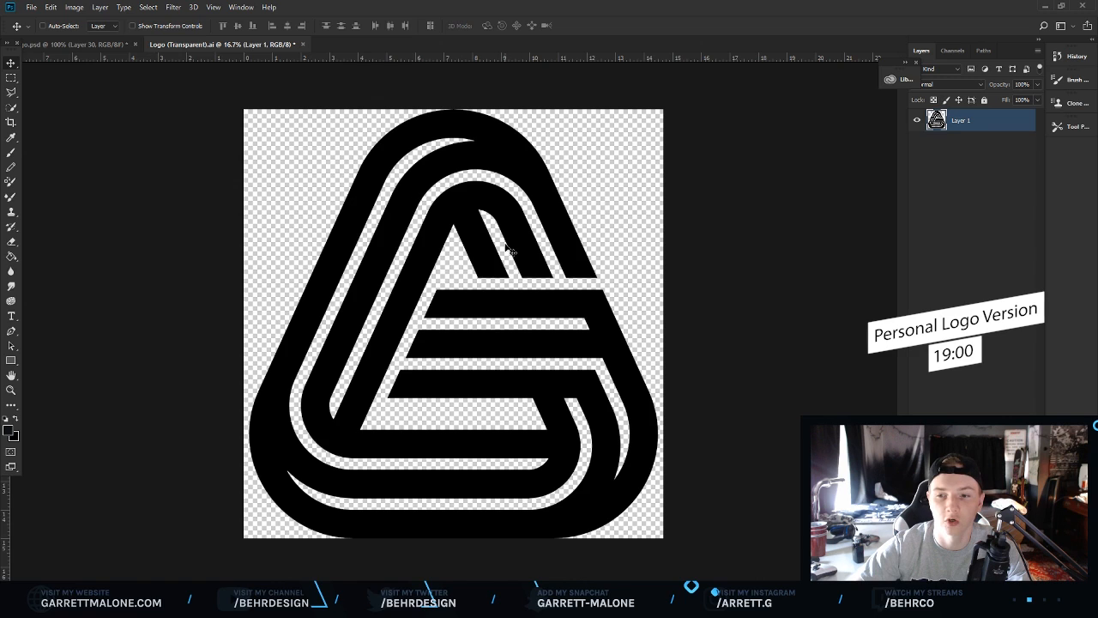
pyautogui.click(78, 47)
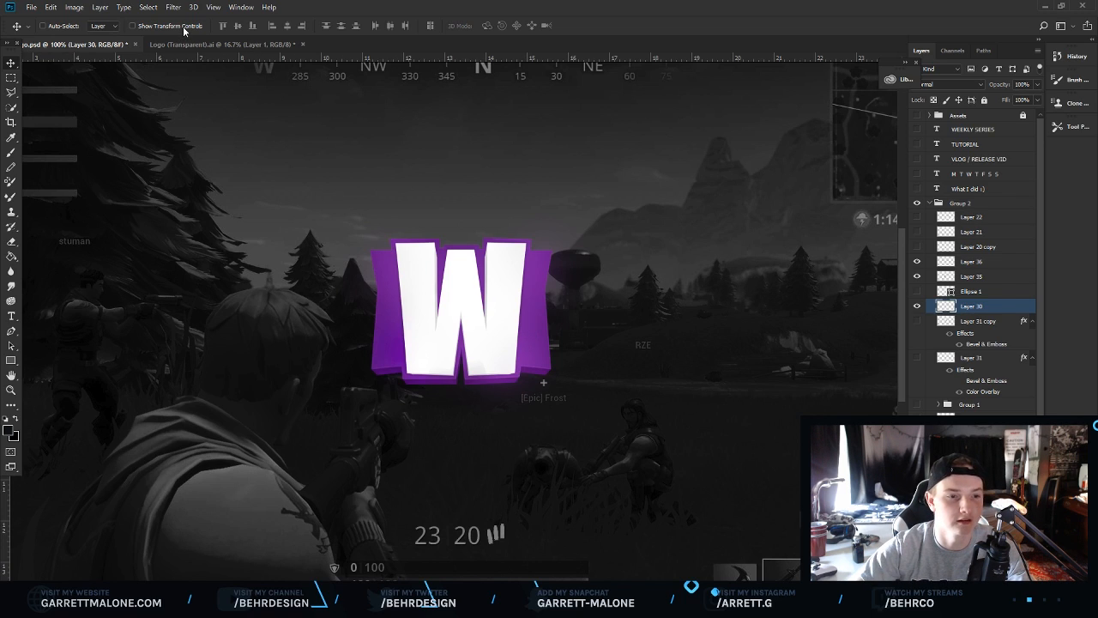
pyautogui.click(31, 7)
pyautogui.click(42, 19)
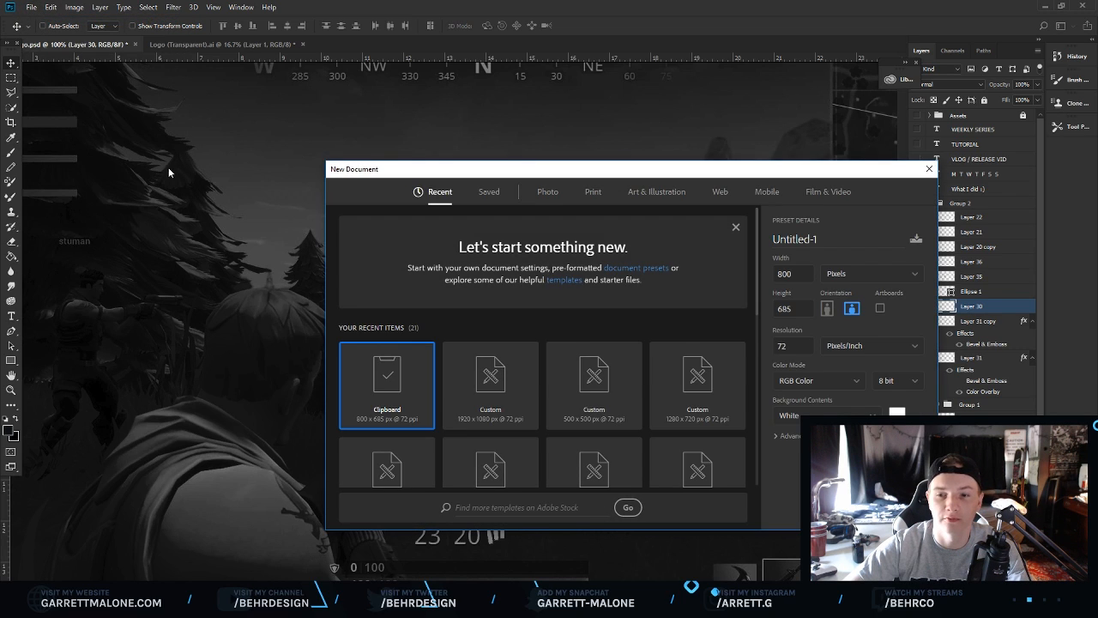
pyautogui.doubleClick(808, 274)
pyautogui.write('1920')
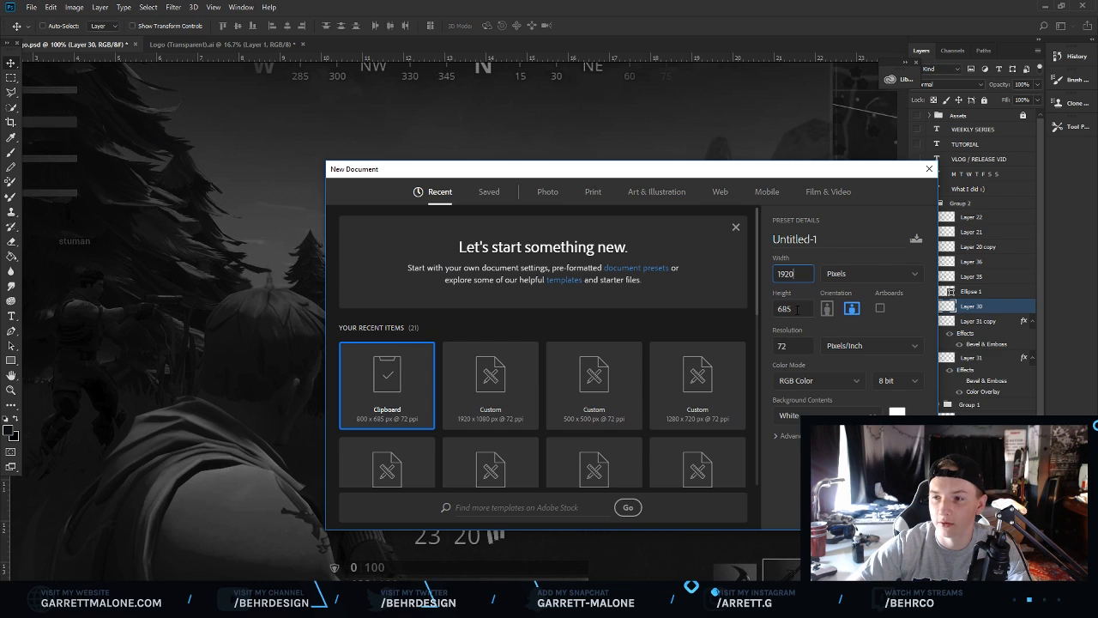
pyautogui.press('Tab')
pyautogui.write('1080')
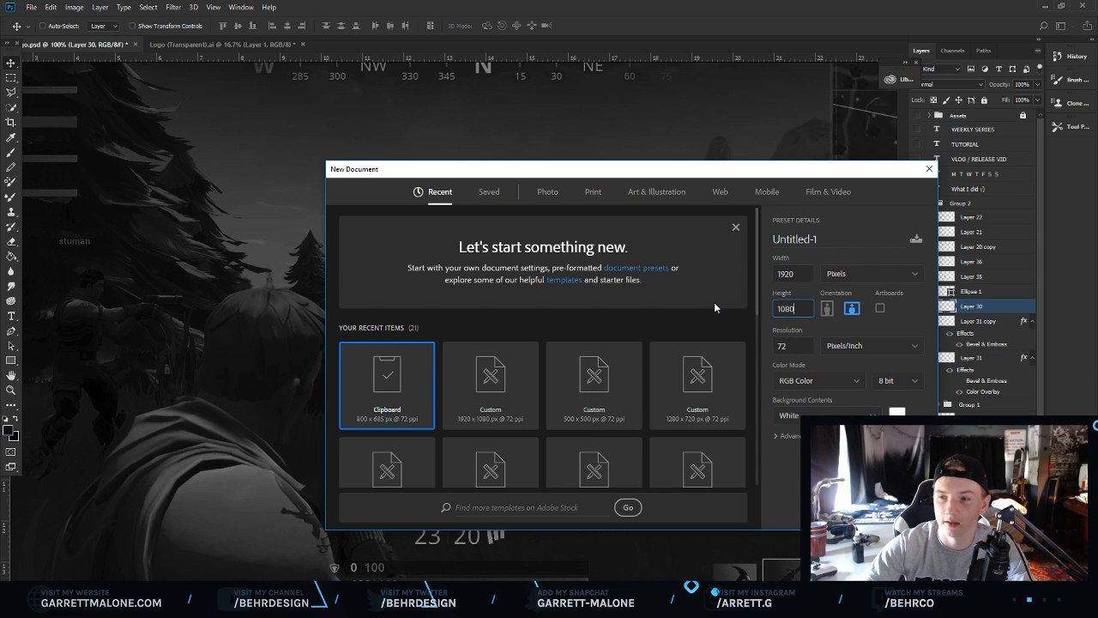
pyautogui.press('Return')
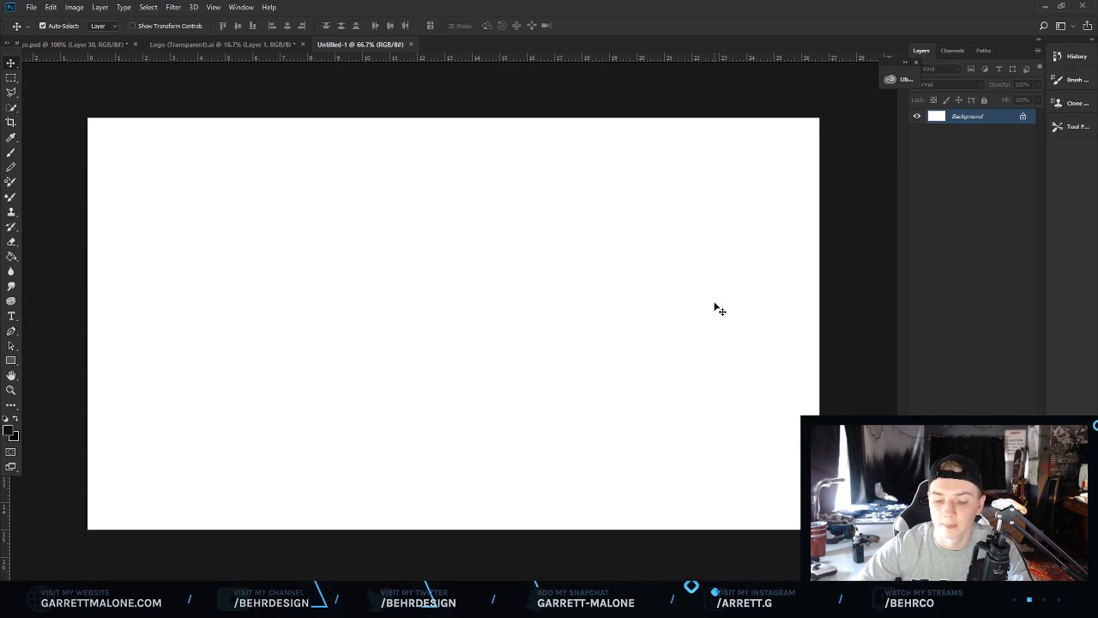
pyautogui.hotkey('alt', 'BackSpace')
# Copy a 1920 × 1080 Fortnite gameplay screenshot from the image search and paste it into the new document.
pyautogui.hotkey('alt', 'Tab')
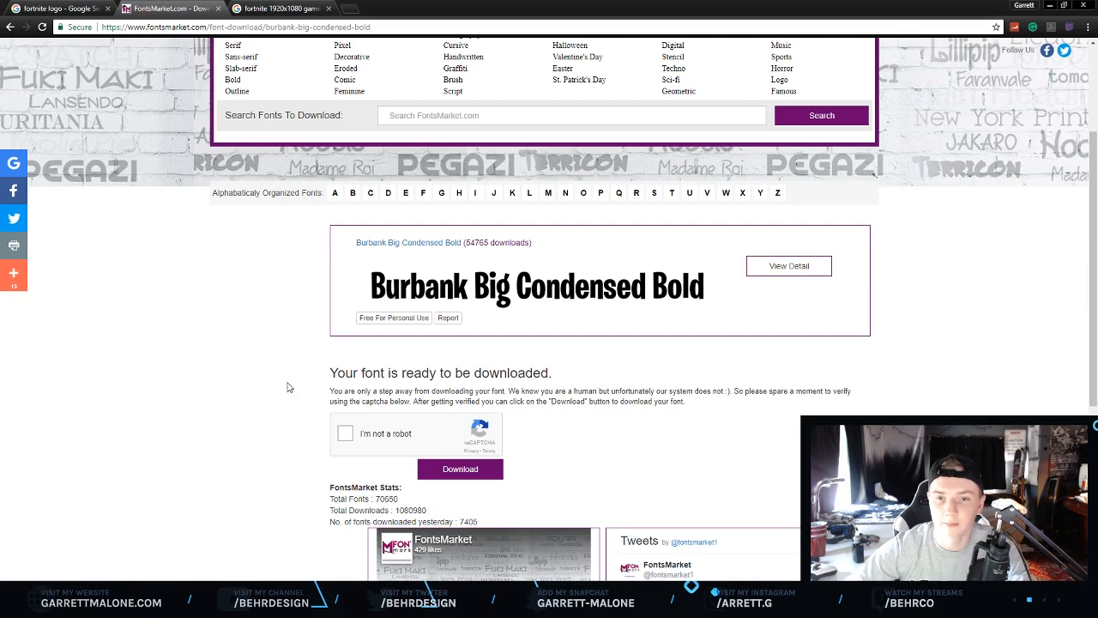
pyautogui.click(275, 7)
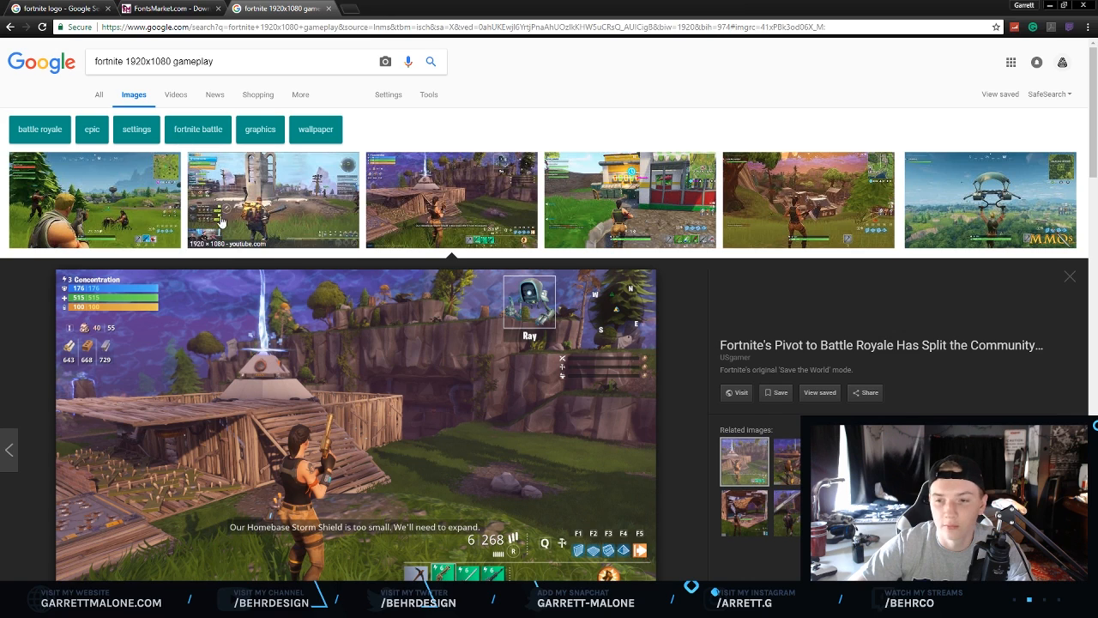
pyautogui.scroll(-1, 228, 233)
pyautogui.scroll(-2, 227, 233)
pyautogui.scroll(1, 225, 222)
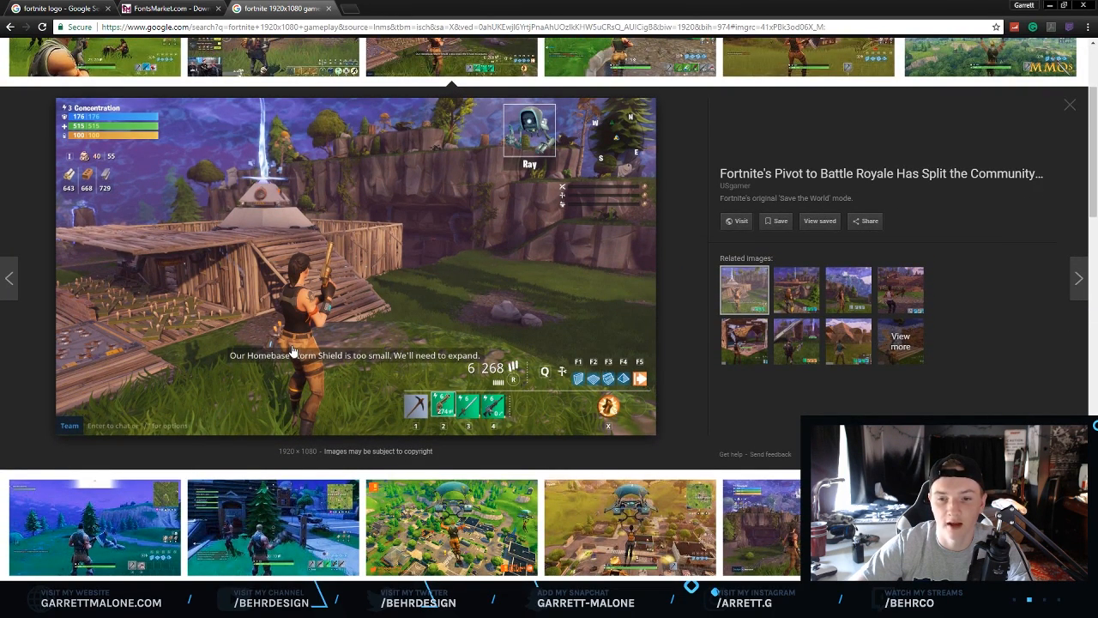
pyautogui.moveTo(276, 451); pyautogui.dragTo(316, 452)
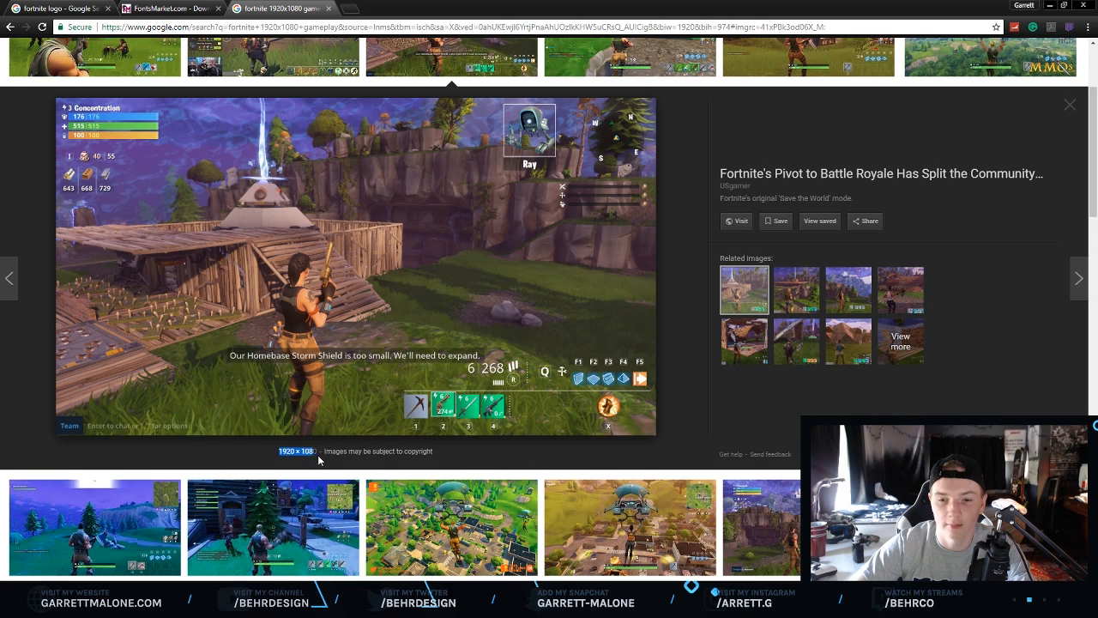
pyautogui.scroll(-2, 296, 352)
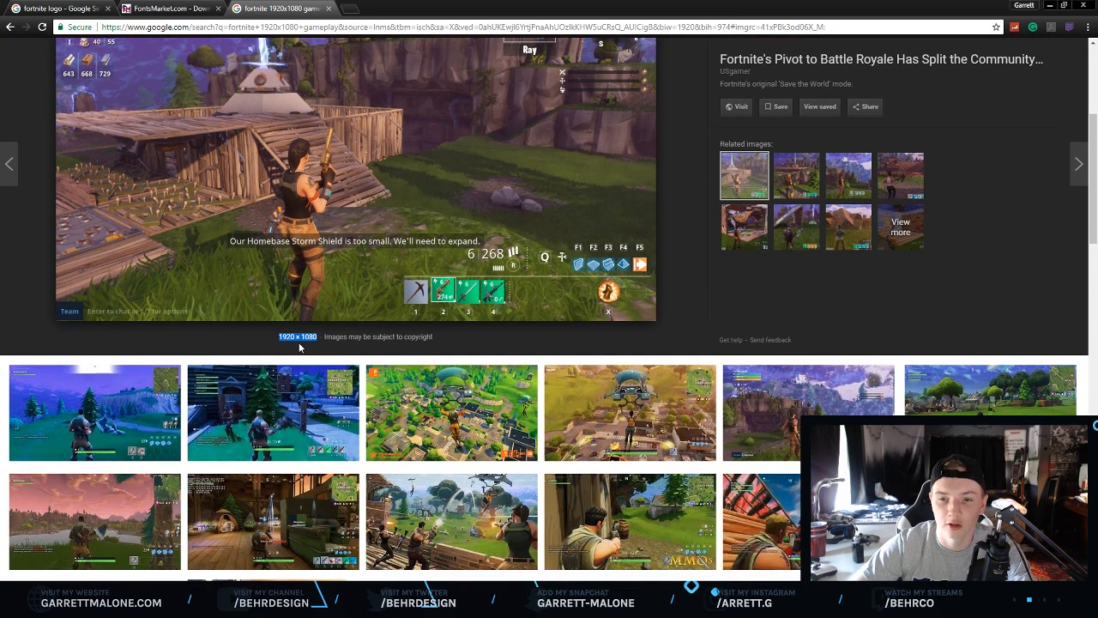
pyautogui.moveTo(317, 338); pyautogui.dragTo(443, 336)
pyautogui.click(443, 336)
pyautogui.scroll(2, 310, 301)
pyautogui.rightClick(307, 296)
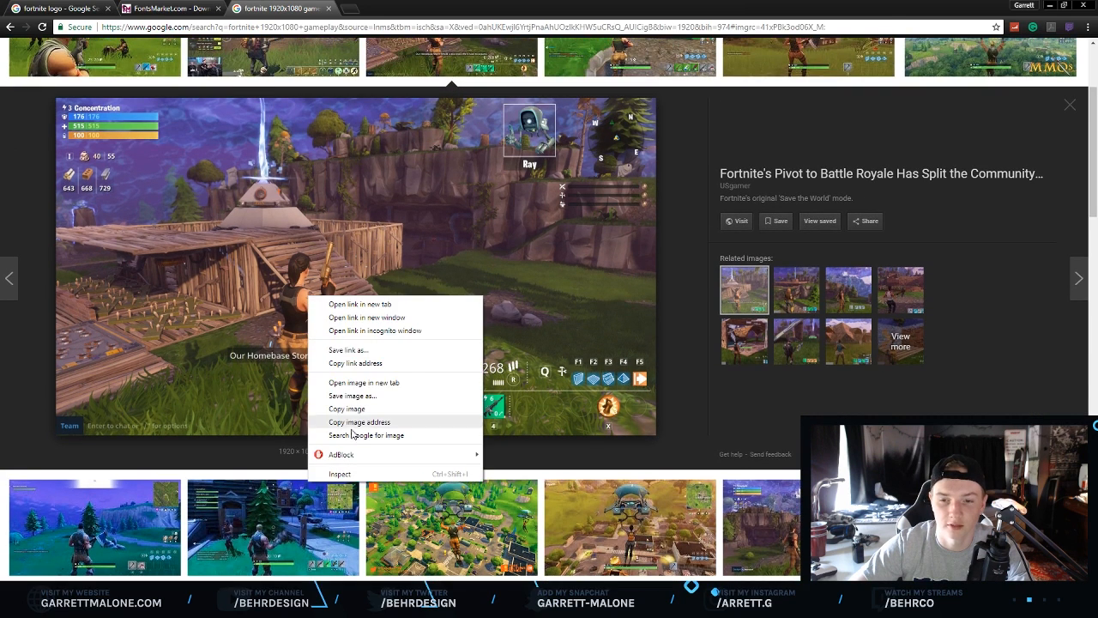
pyautogui.click(359, 408)
pyautogui.hotkey('alt', 'Tab')
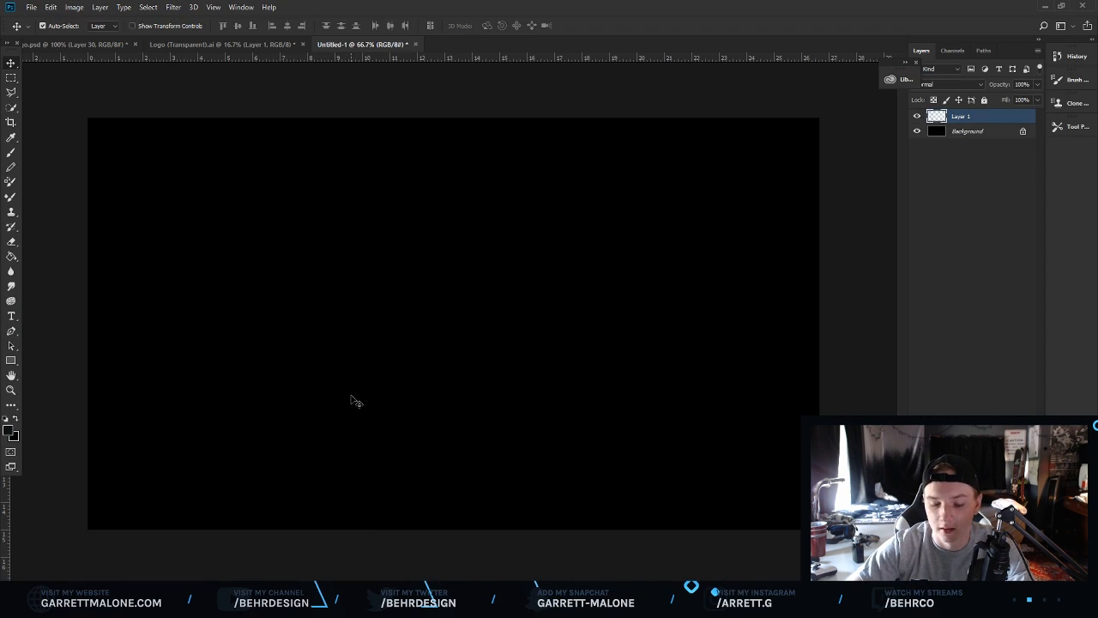
pyautogui.hotkey('ctrl', 'v')
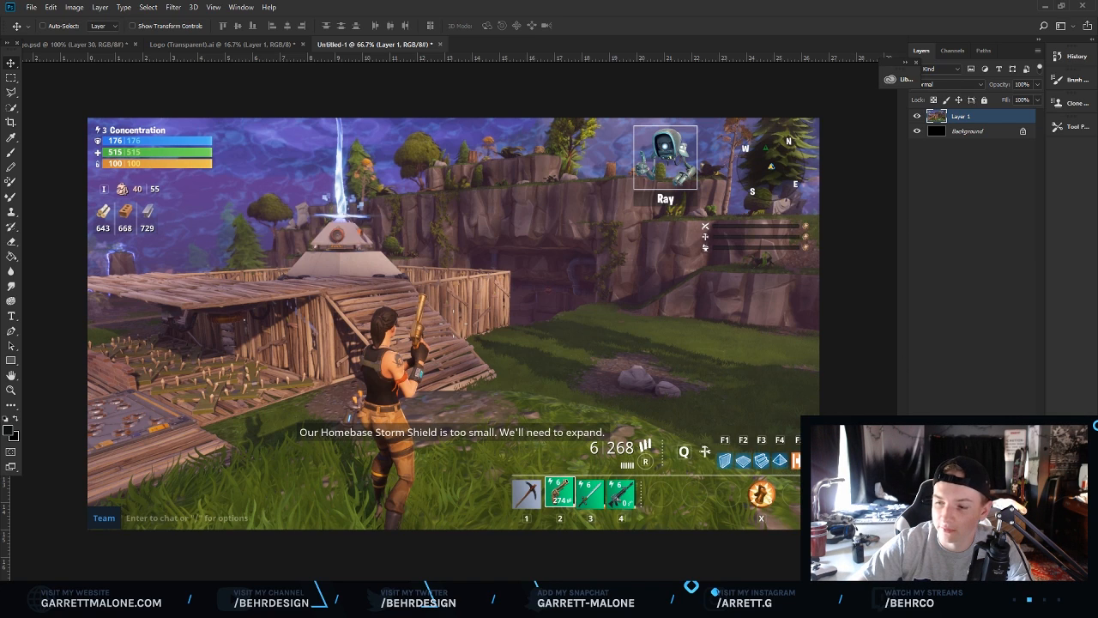
# Add a Black & White adjustment layer, then an Exposure adjustment with exposure -2.34 and gamma correction 0.61.
pyautogui.click(972, 589)
pyautogui.click(1012, 478)
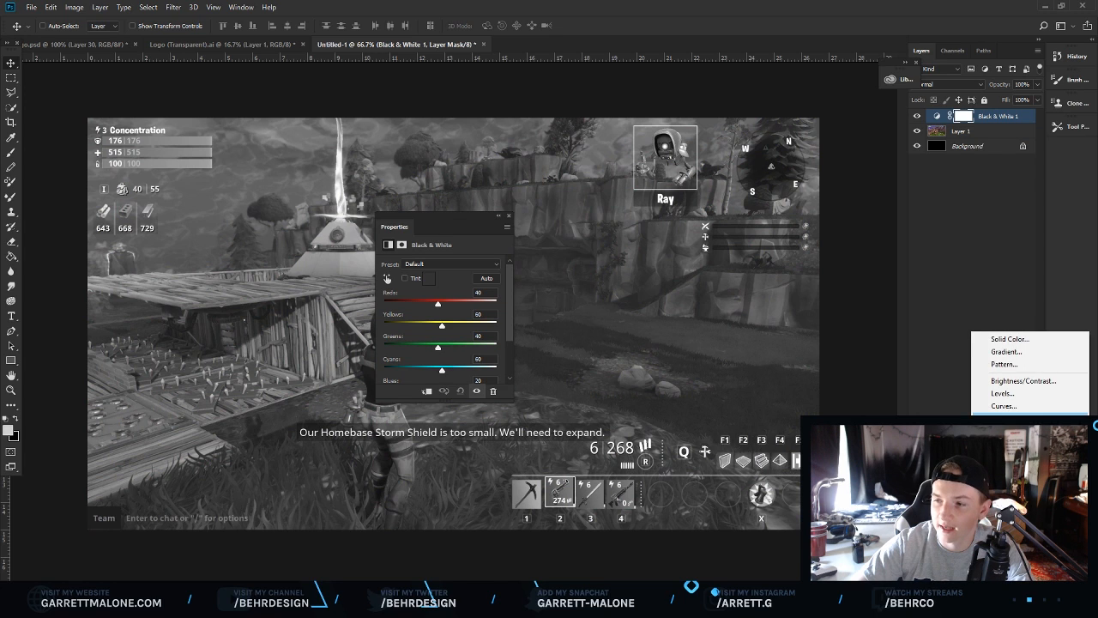
pyautogui.click(1008, 418)
pyautogui.moveTo(443, 293); pyautogui.dragTo(421, 297)
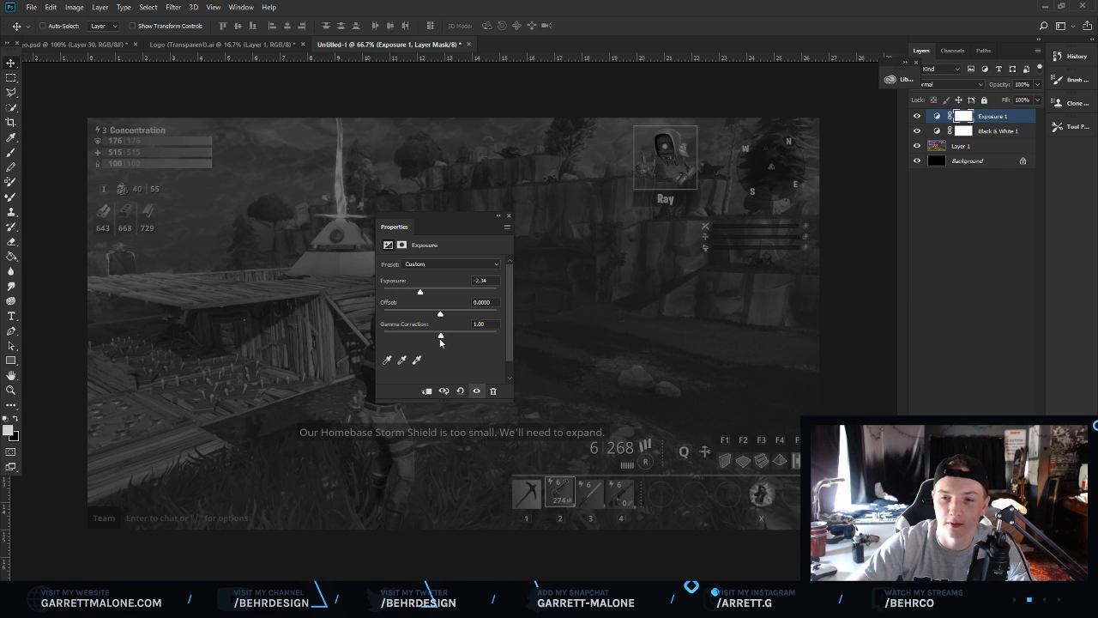
pyautogui.moveTo(445, 340); pyautogui.dragTo(455, 340)
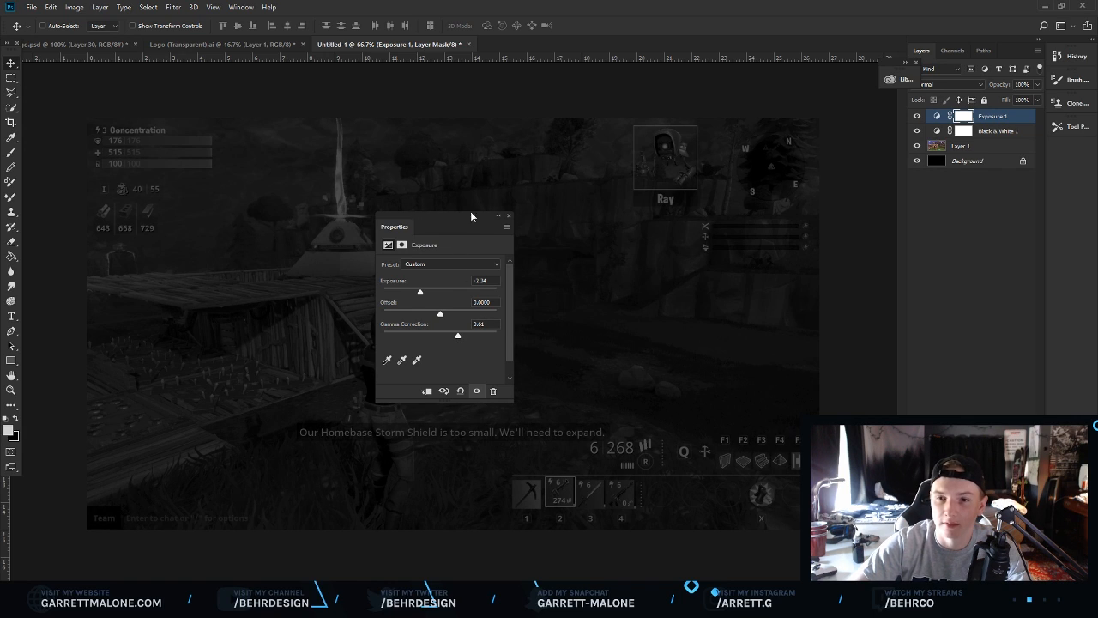
pyautogui.click(508, 216)
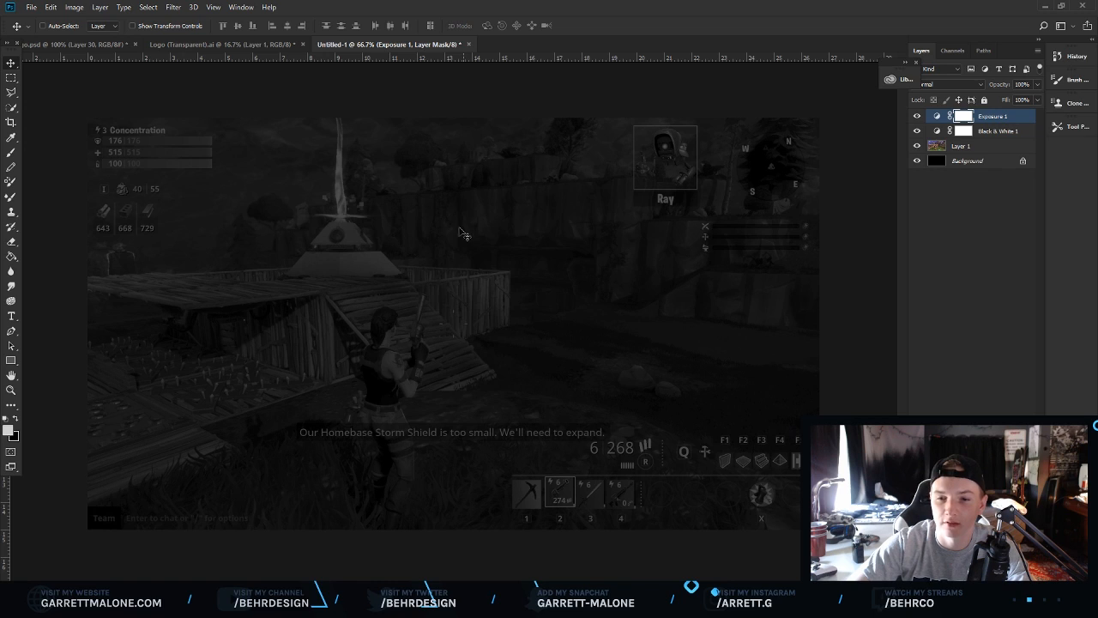
# Add a horizontal and a vertical guide through the canvas centre, snapping to the gameplay layer's transform centre.
pyautogui.click(977, 147)
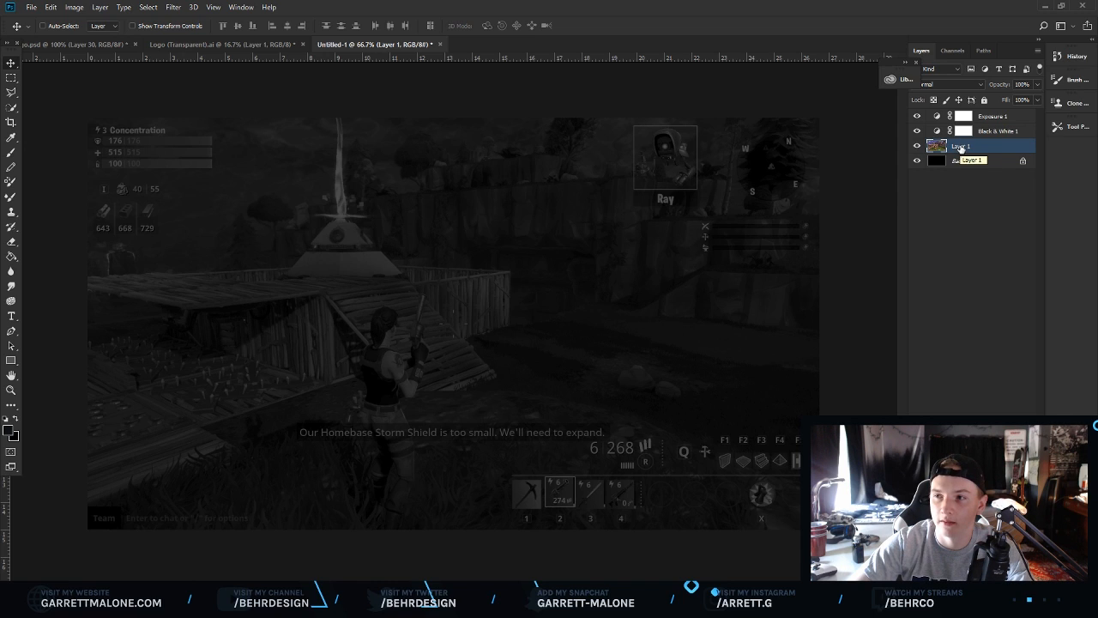
pyautogui.hotkey('ctrl', 't')
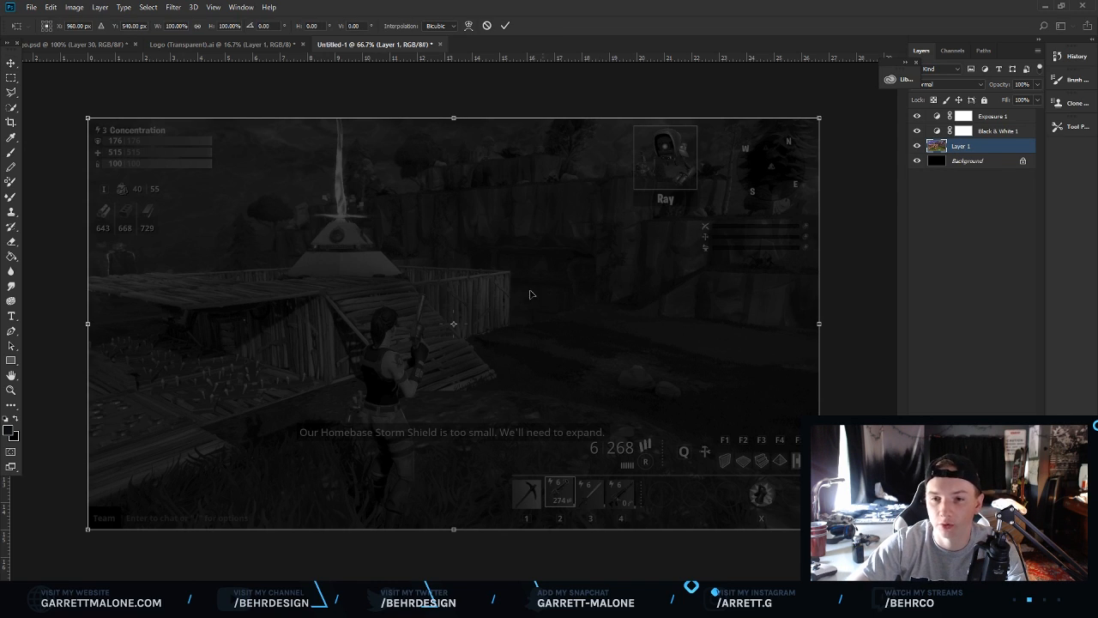
pyautogui.moveTo(403, 58); pyautogui.dragTo(454, 324)
pyautogui.moveTo(9, 504); pyautogui.dragTo(454, 494)
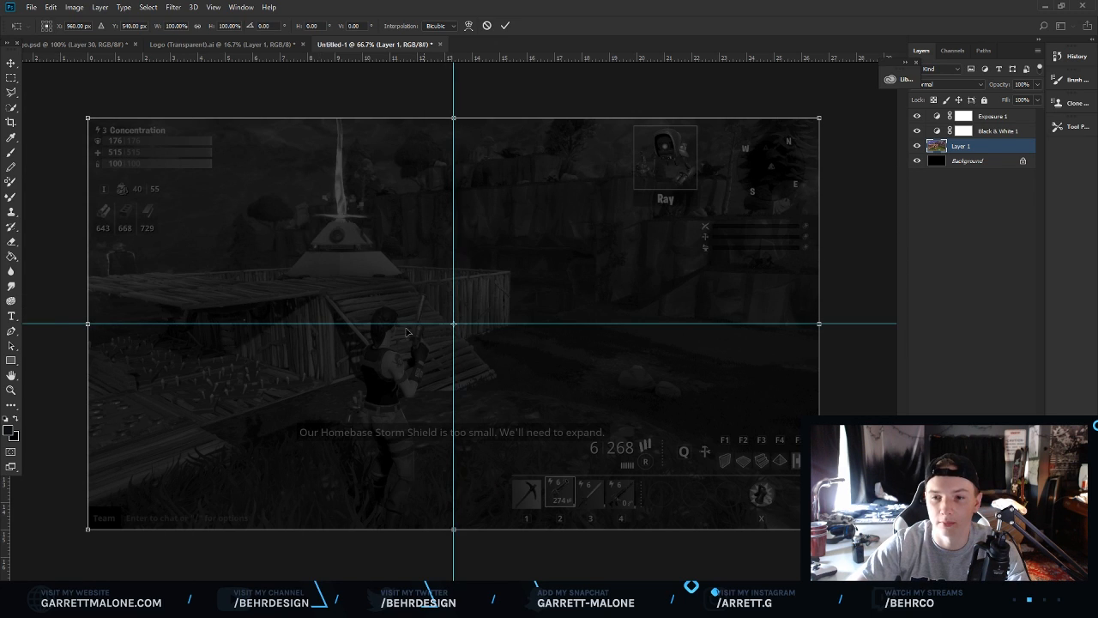
pyautogui.press('Return')
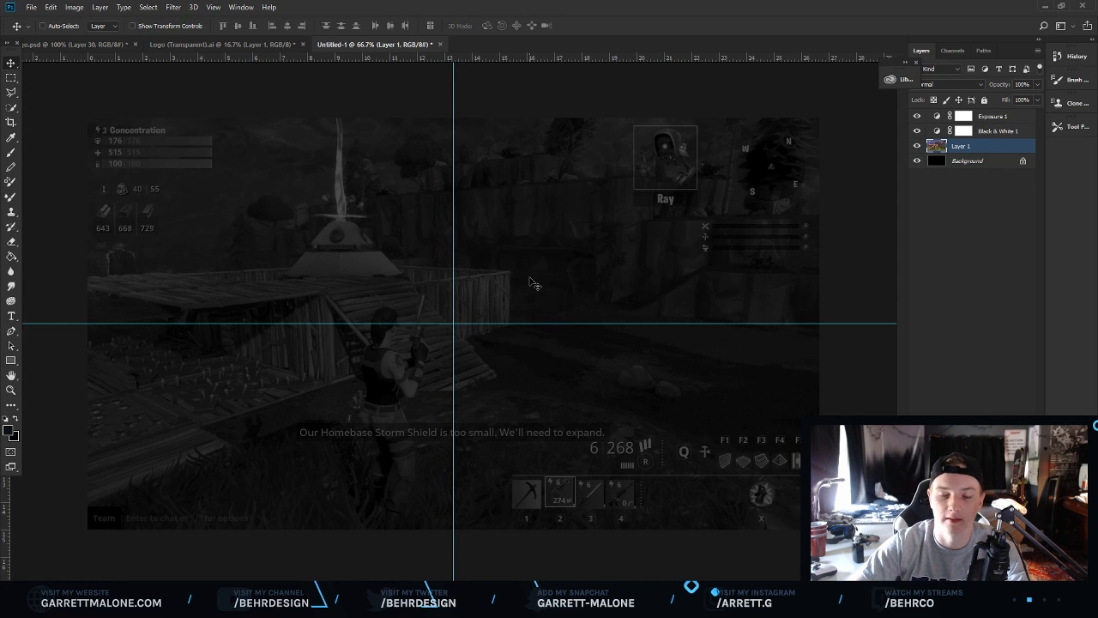
pyautogui.moveTo(306, 57); pyautogui.dragTo(347, 53)
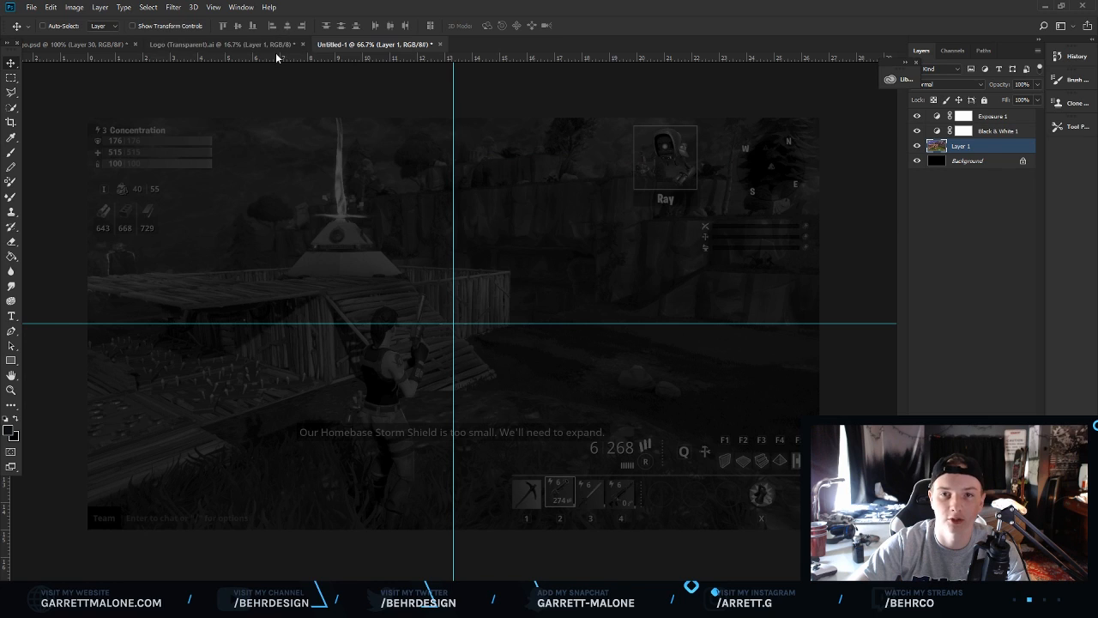
pyautogui.moveTo(275, 53); pyautogui.dragTo(282, 99)
pyautogui.moveTo(292, 61)
pyautogui.mouseDown()
pyautogui.moveTo(296, 182)
pyautogui.moveTo(298, 58)
pyautogui.mouseUp()
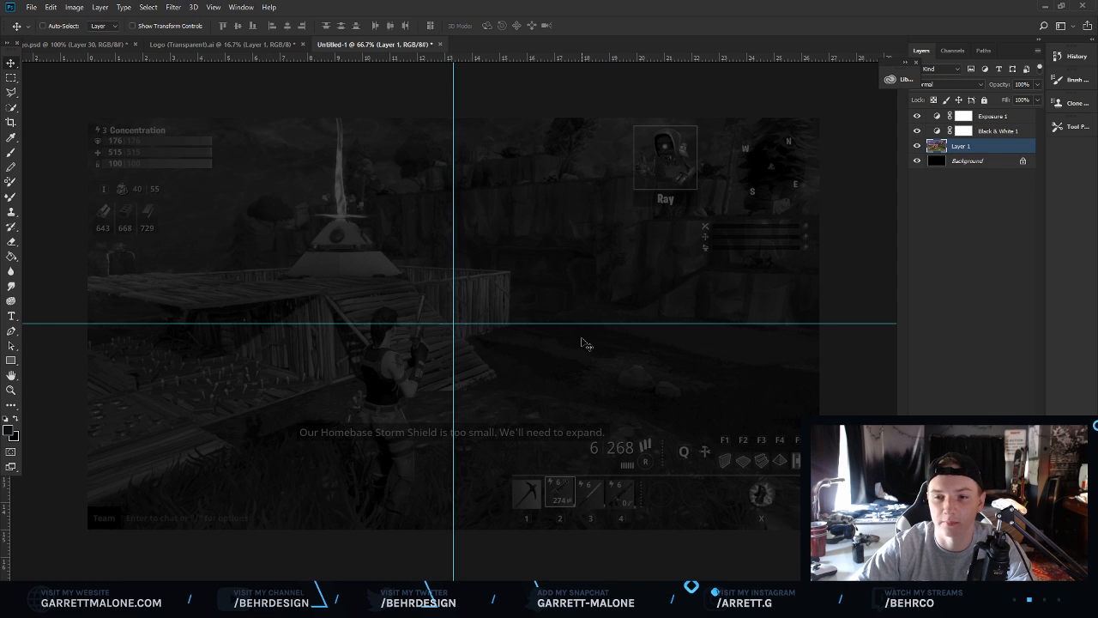
# Add a text layer reading TEXT in Burbank Big Condensed Black at 50 pt near the centre and select its contents.
pyautogui.click(11, 318)
pyautogui.hotkey('alt', 'Tab')
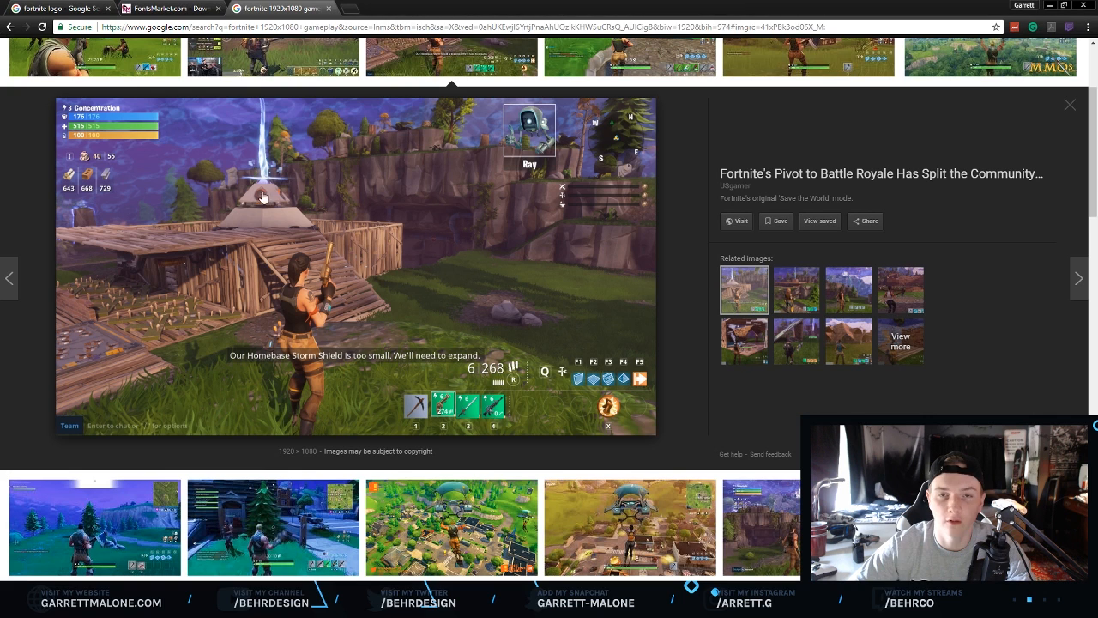
pyautogui.click(171, 7)
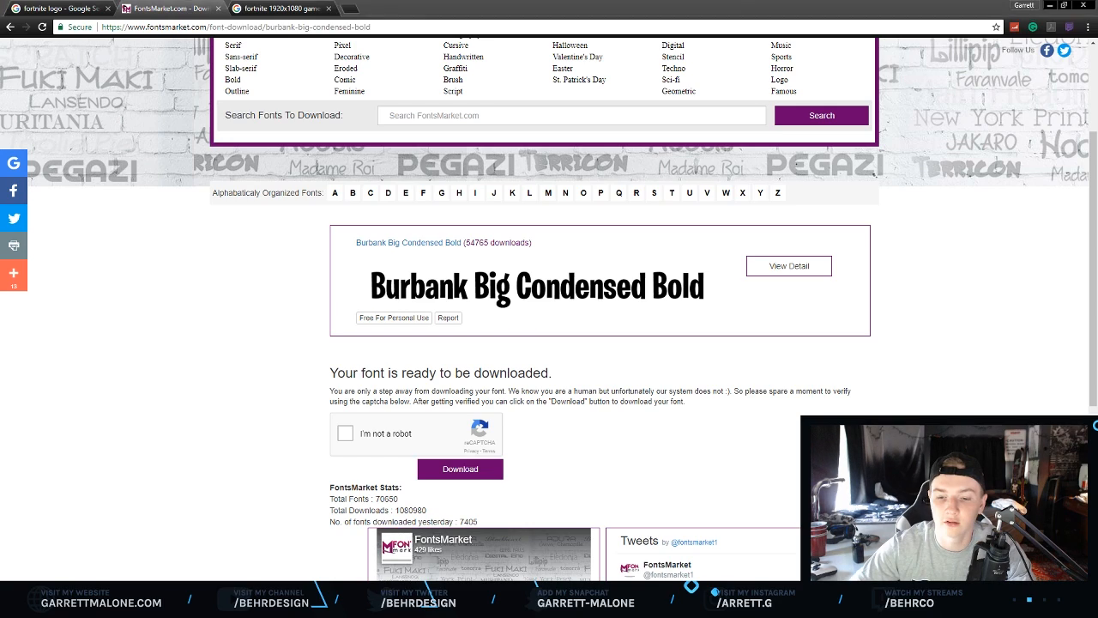
pyautogui.hotkey('alt', 'Tab')
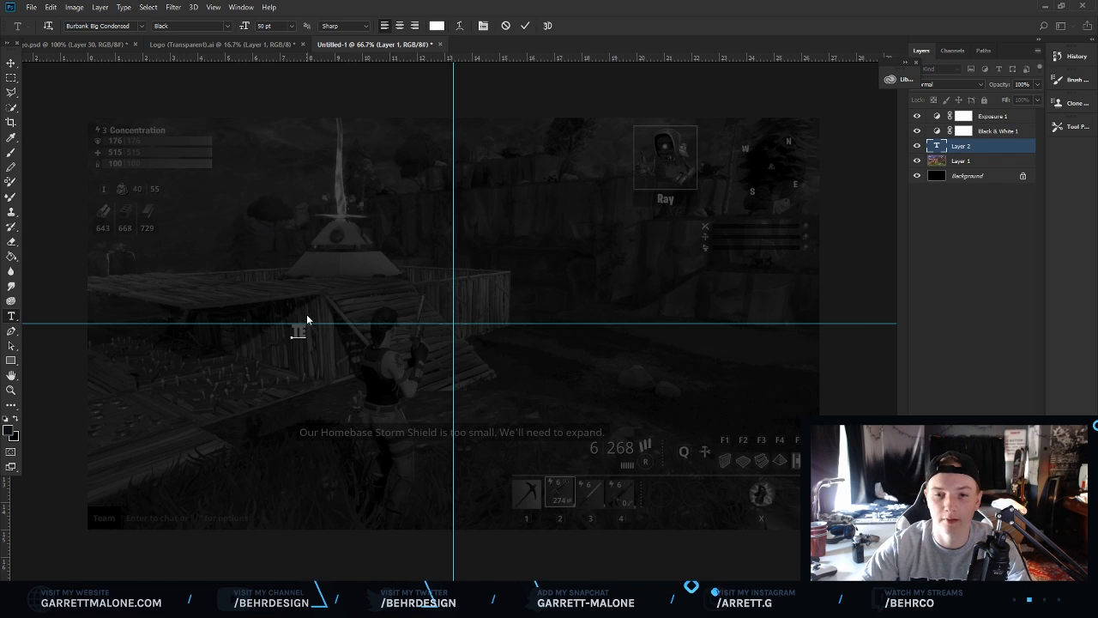
pyautogui.write('XT')
pyautogui.hotkey('ctrl', 'a')
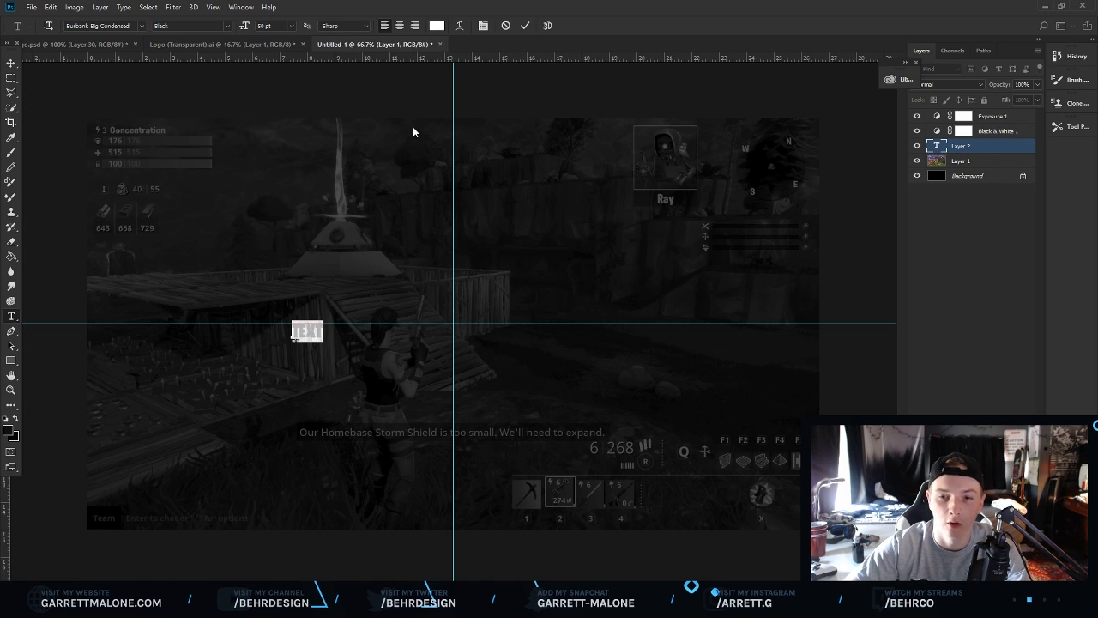
# Set the text colour to white and move the TEXT layer to the top of the layer stack.
pyautogui.click(437, 25)
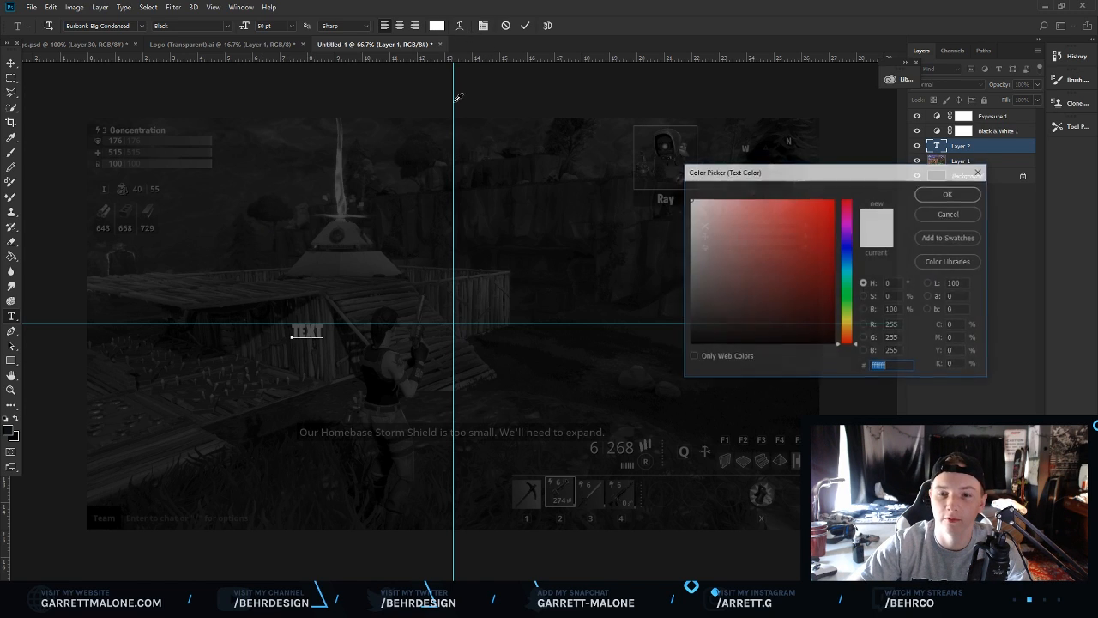
pyautogui.click(951, 192)
pyautogui.moveTo(962, 150); pyautogui.dragTo(981, 110)
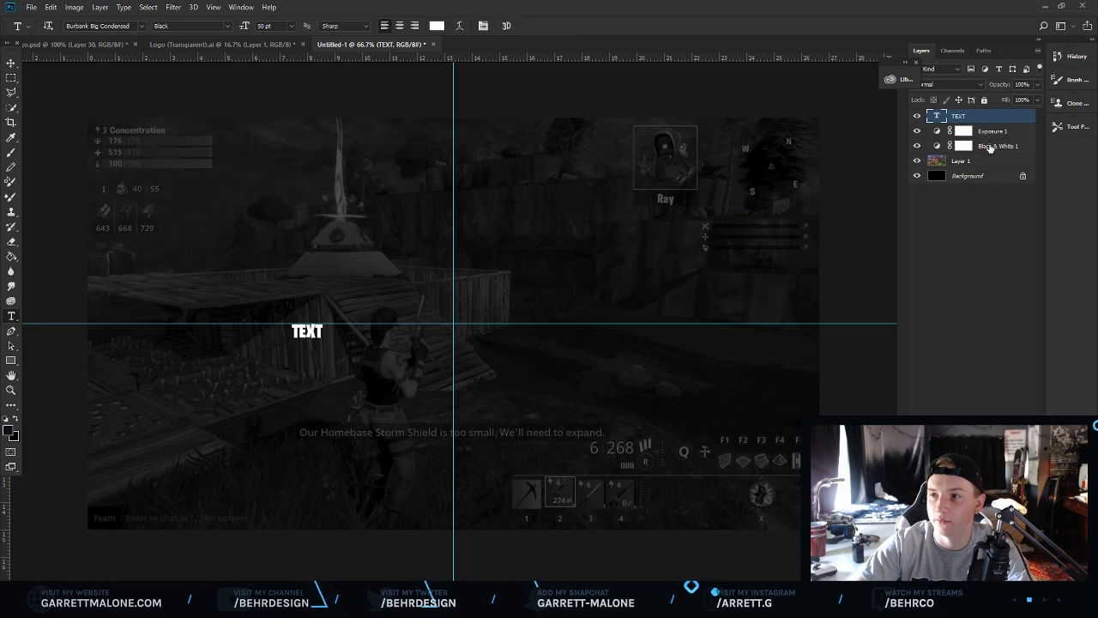
# Scale the TEXT layer up to about 823% and centre it on the canvas with Free Transform.
pyautogui.click(995, 135)
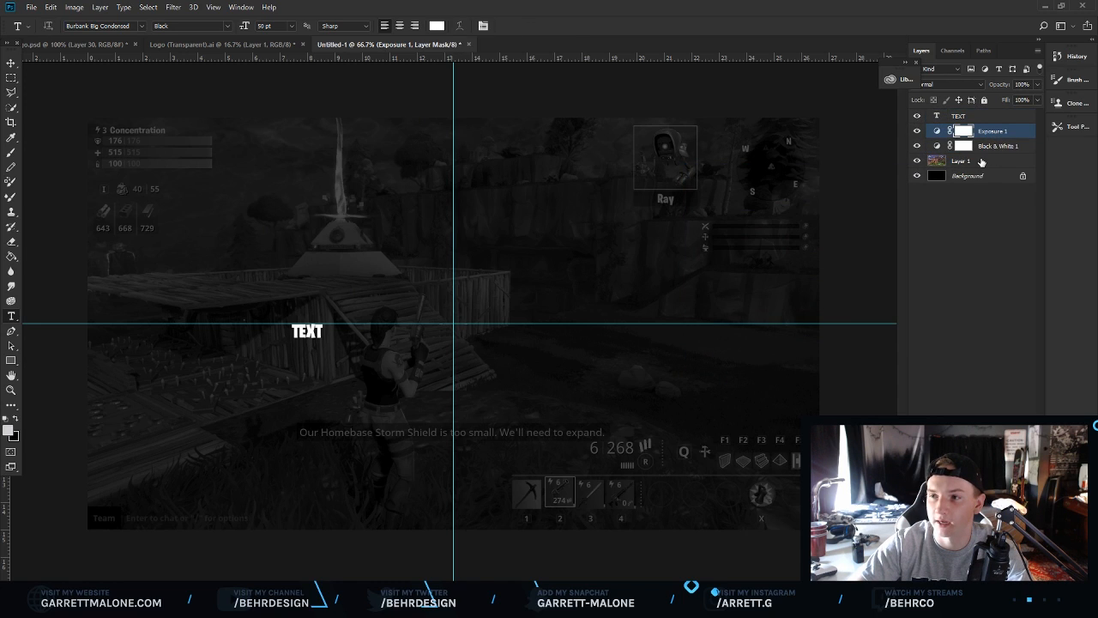
pyautogui.click(938, 131)
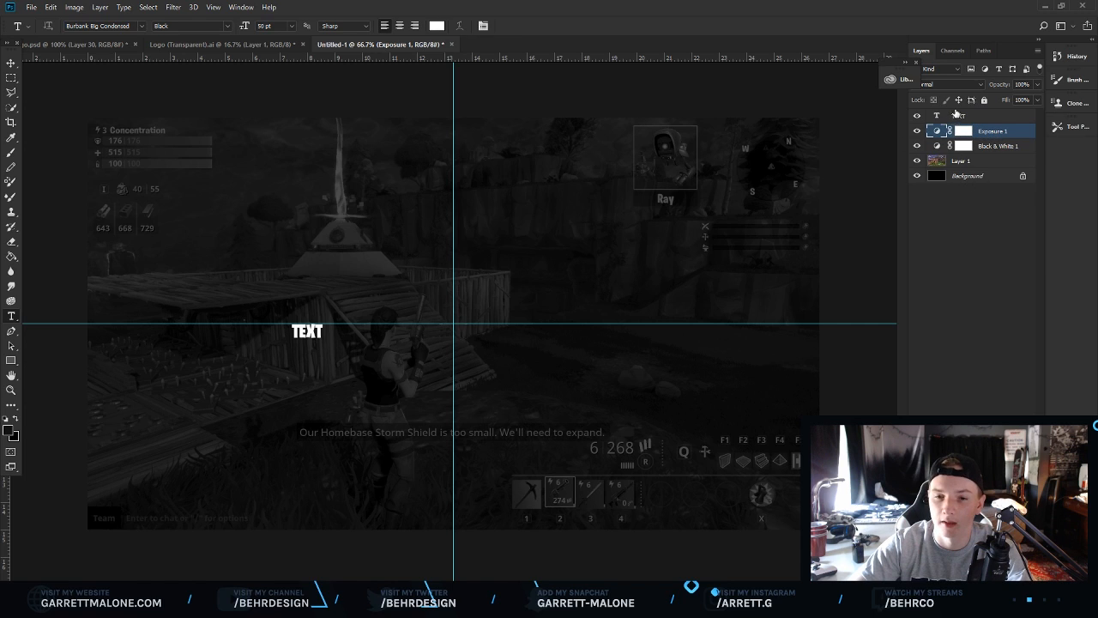
pyautogui.click(959, 116)
pyautogui.press('v')
pyautogui.hotkey('ctrl', 't')
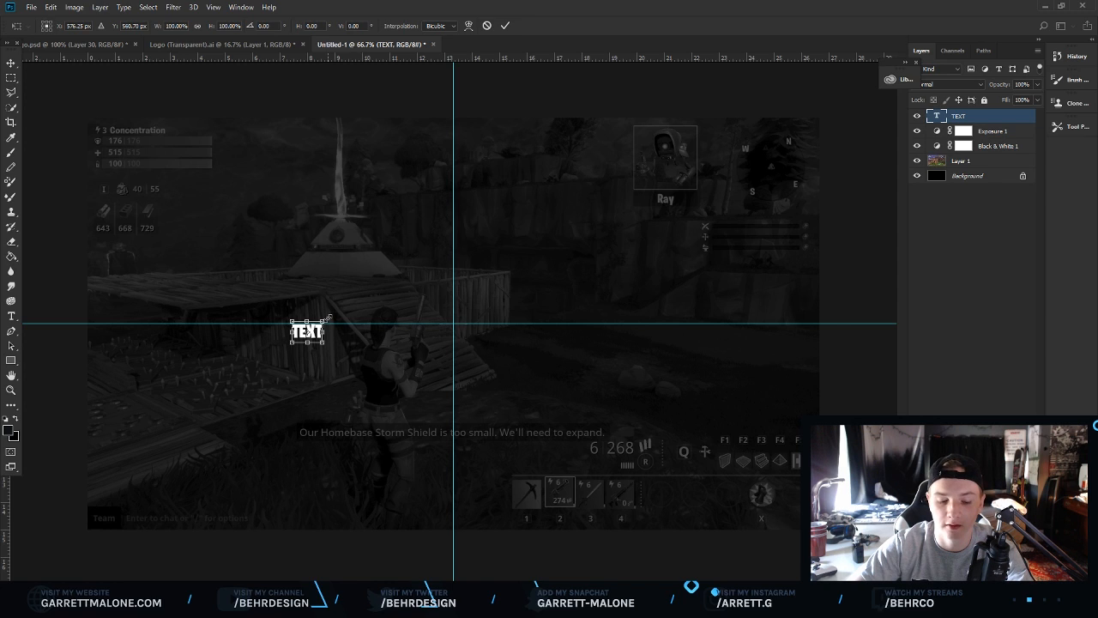
pyautogui.moveTo(329, 316); pyautogui.dragTo(603, 209)
pyautogui.moveTo(434, 253); pyautogui.dragTo(515, 351)
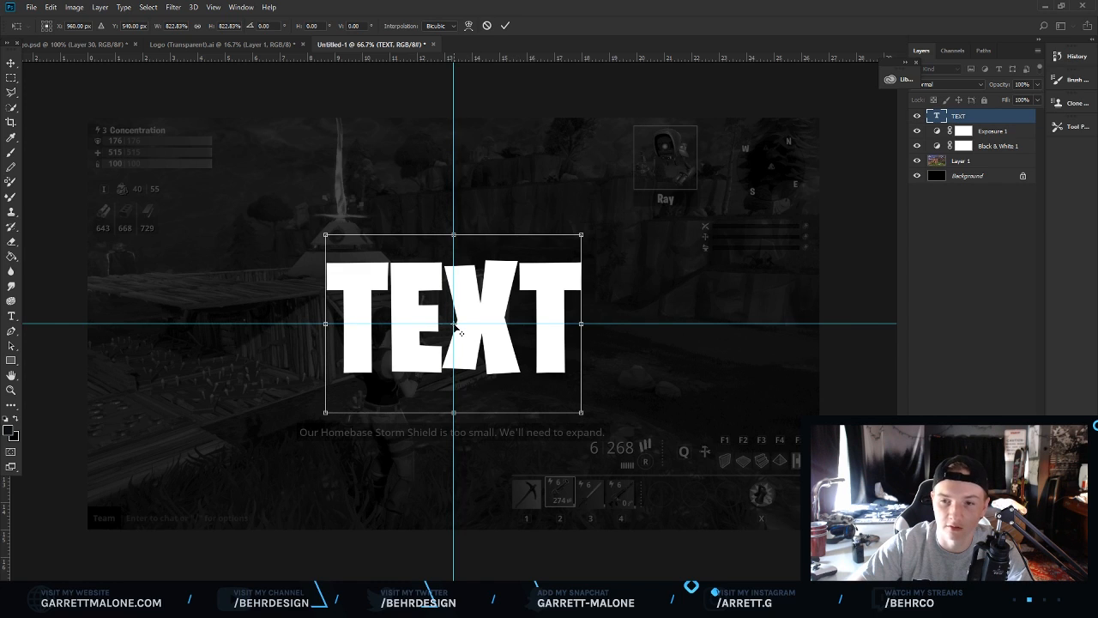
pyautogui.moveTo(479, 294); pyautogui.dragTo(479, 293)
pyautogui.press('Return')
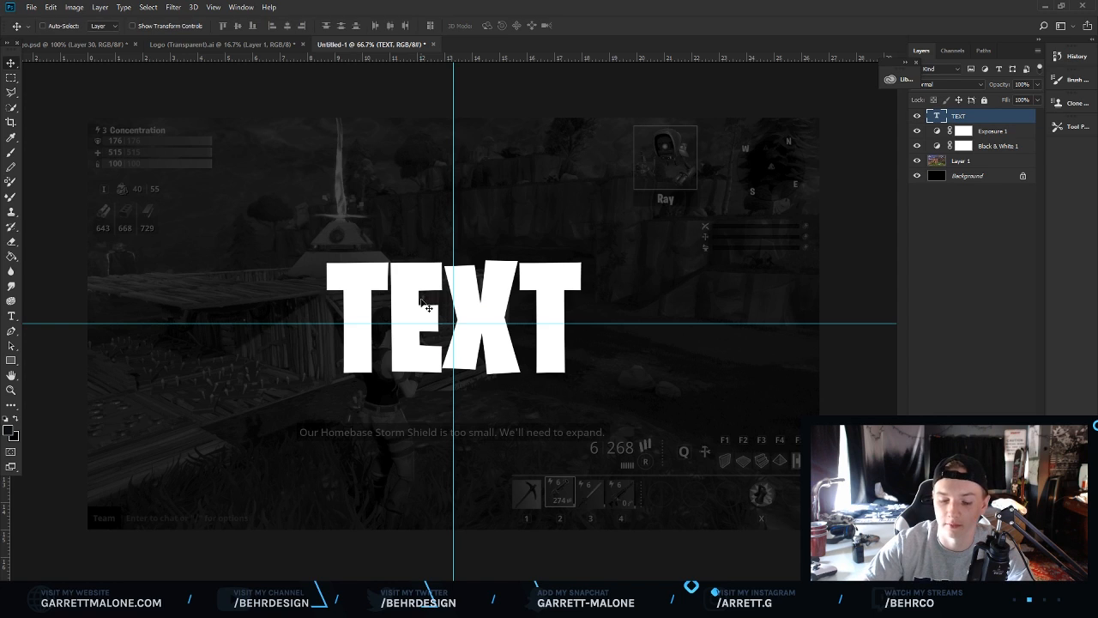
# Convert the locked Background layer into a normal layer named Layer 0.
pyautogui.click(994, 131)
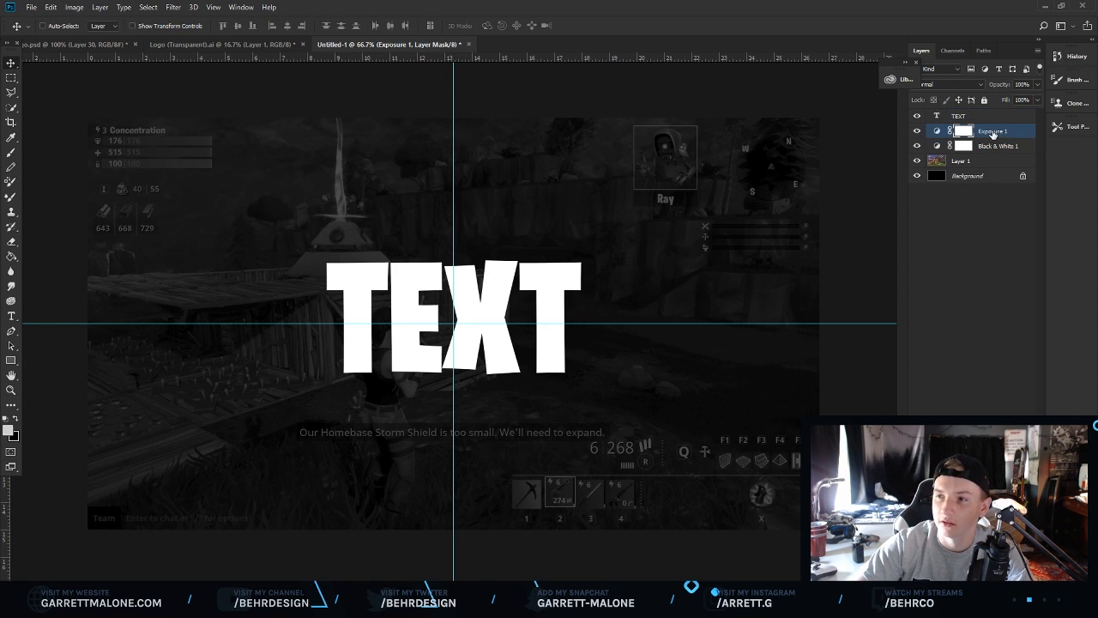
pyautogui.keyDown('shift'); pyautogui.click(970, 176); pyautogui.keyUp('shift')
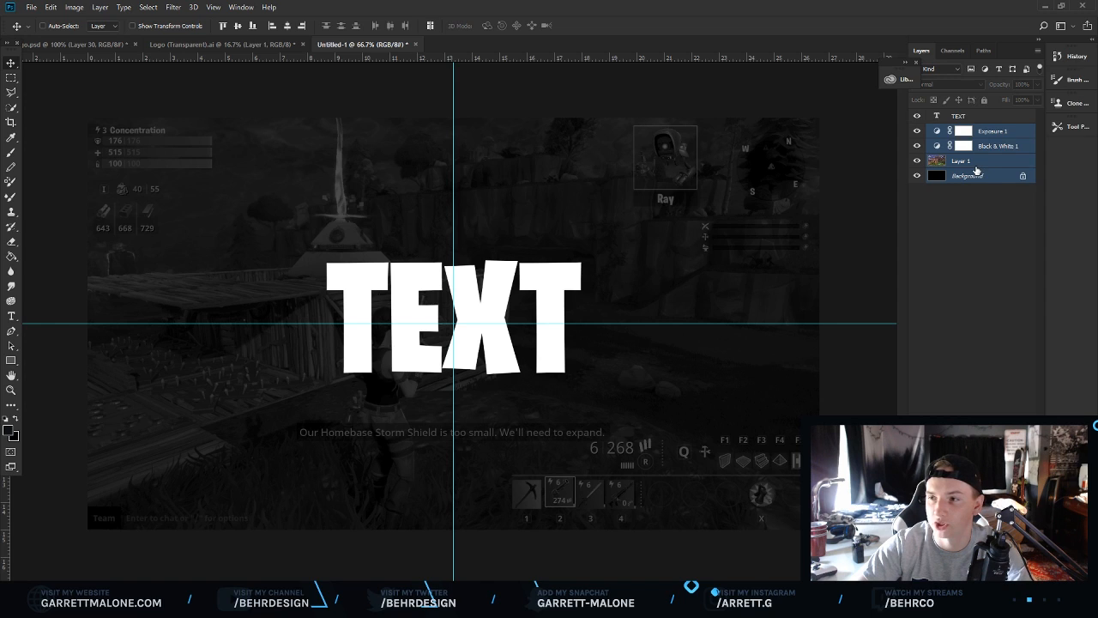
pyautogui.doubleClick(974, 176)
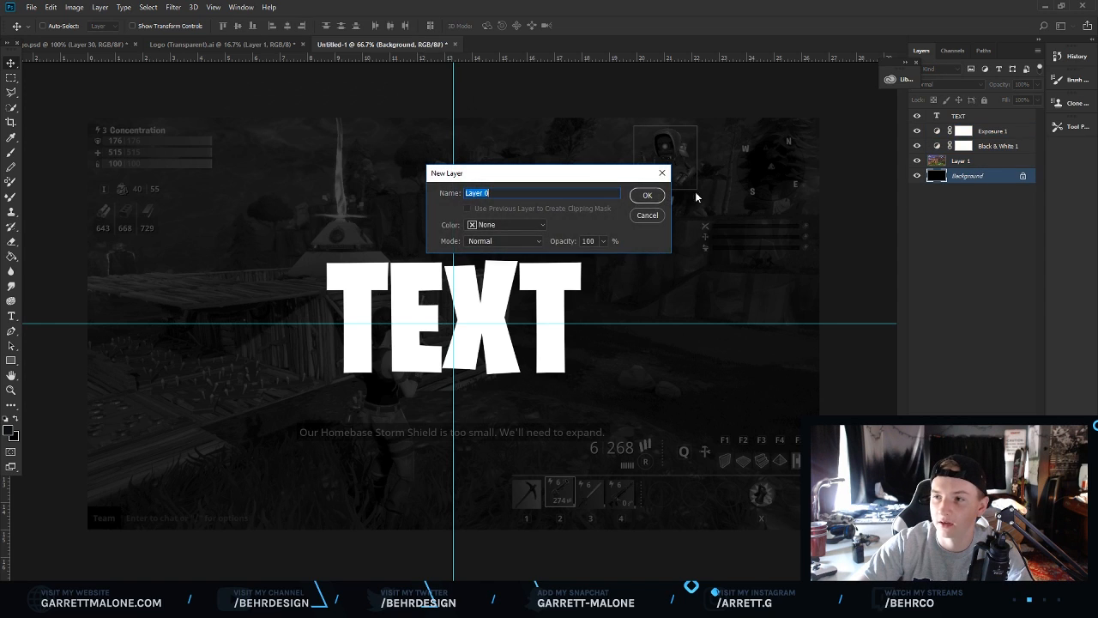
pyautogui.click(646, 197)
# Group the background, gameplay and adjustment layers and name the group Don't Touchg.
pyautogui.keyDown('shift'); pyautogui.click(989, 133); pyautogui.keyUp('shift')
pyautogui.hotkey('ctrl', 'g')
pyautogui.doubleClick(987, 130)
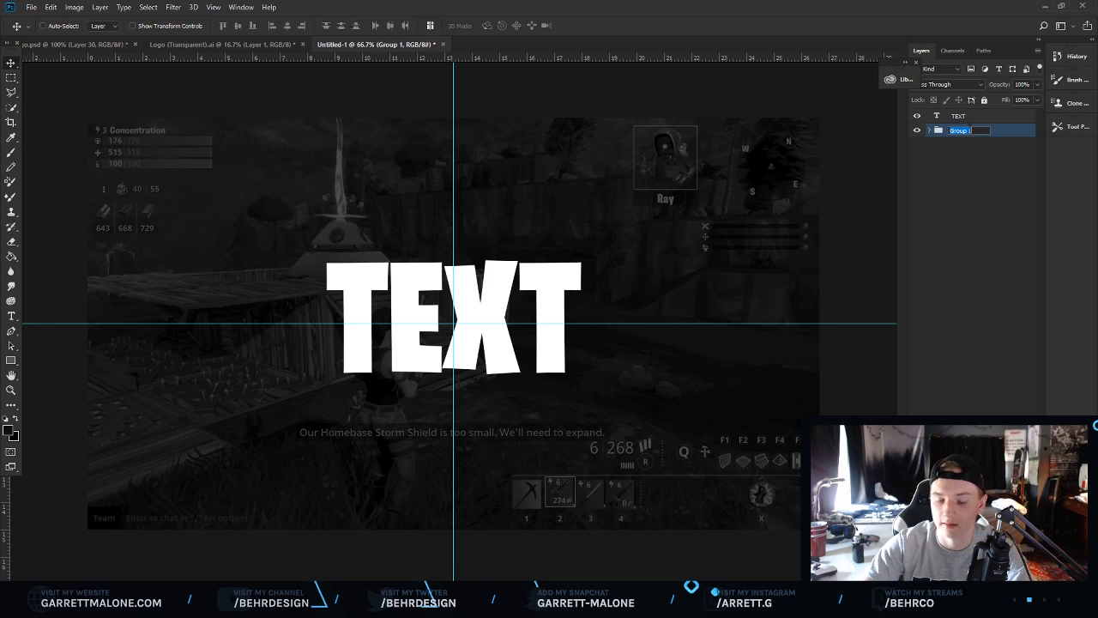
pyautogui.write('B')
pyautogui.write("on't Touchg")
pyautogui.press('Return')
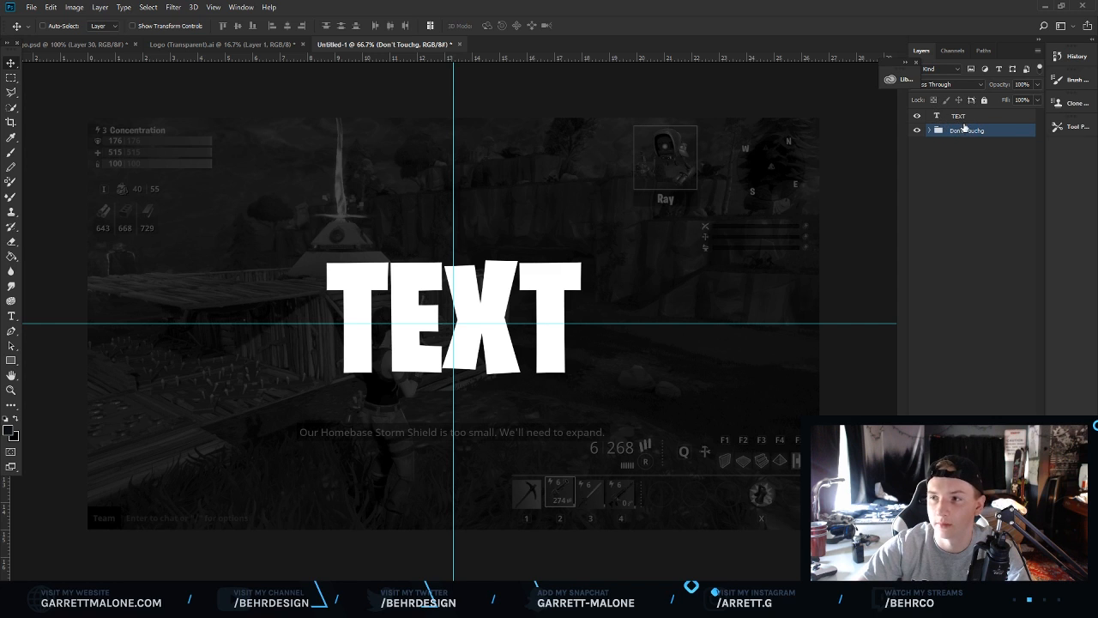
# Add a 16 px outside blue stroke to the TEXT layer through its layer style.
pyautogui.click(961, 117)
pyautogui.click(11, 390)
pyautogui.click(487, 284)
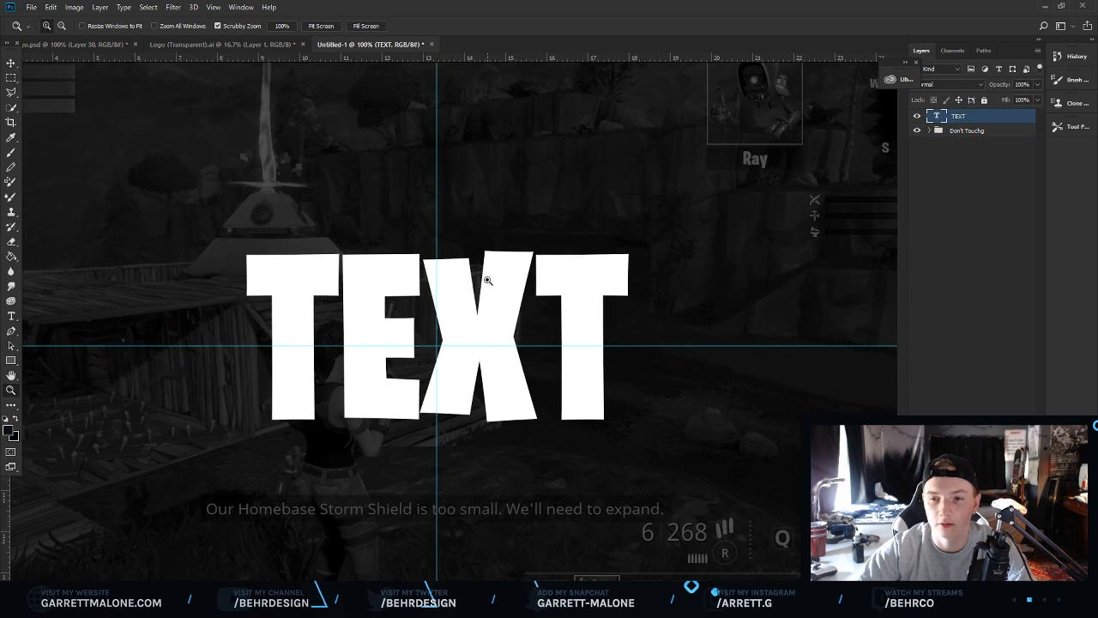
pyautogui.rightClick(968, 117)
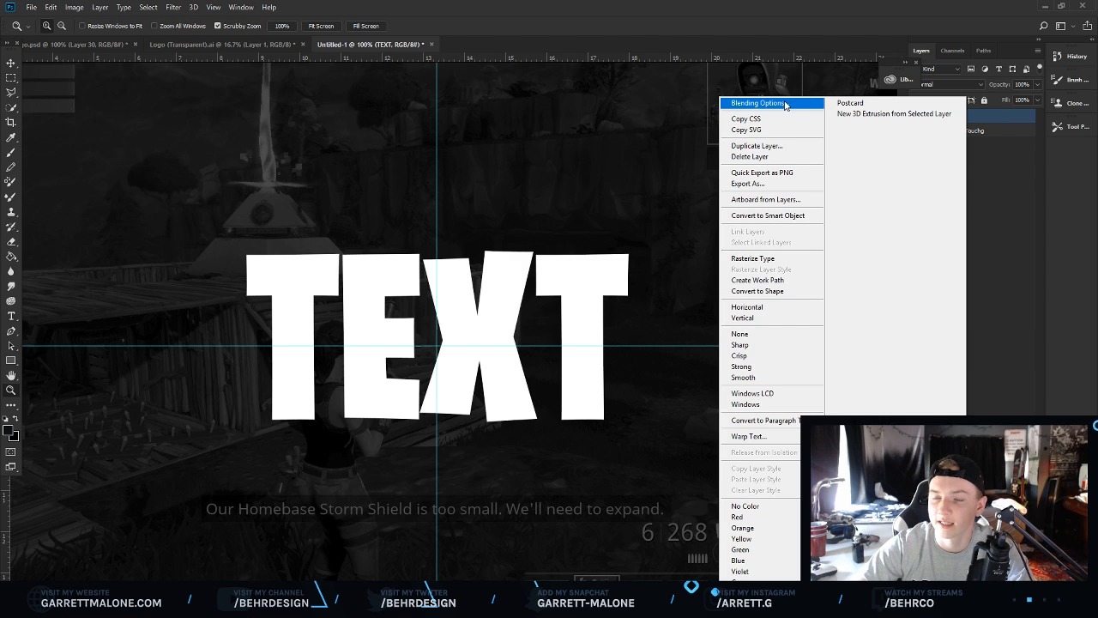
pyautogui.click(785, 105)
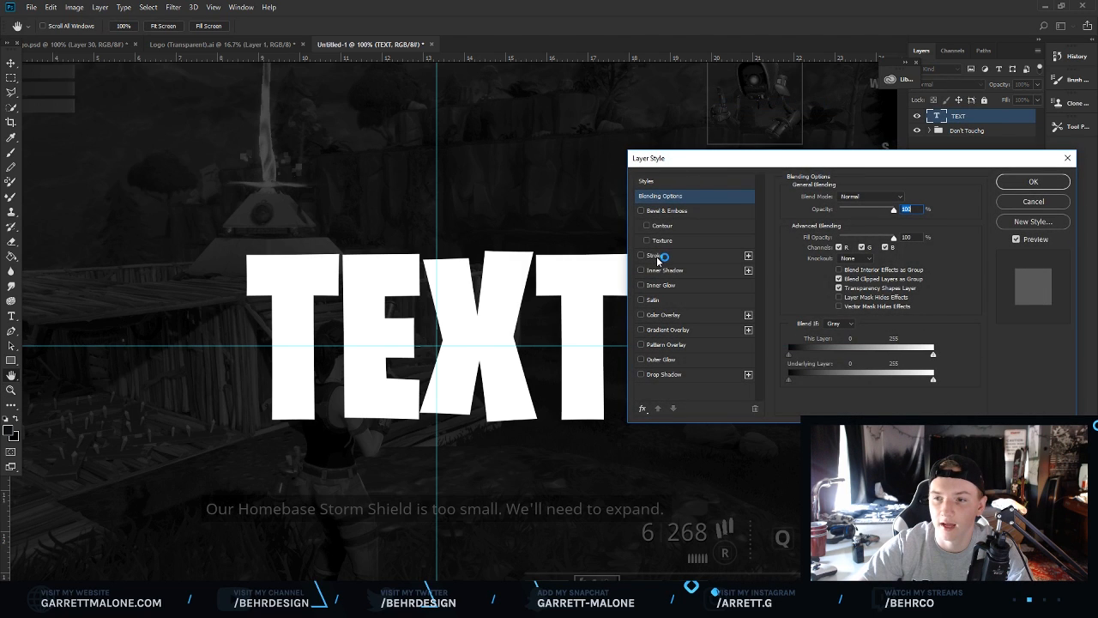
pyautogui.click(656, 256)
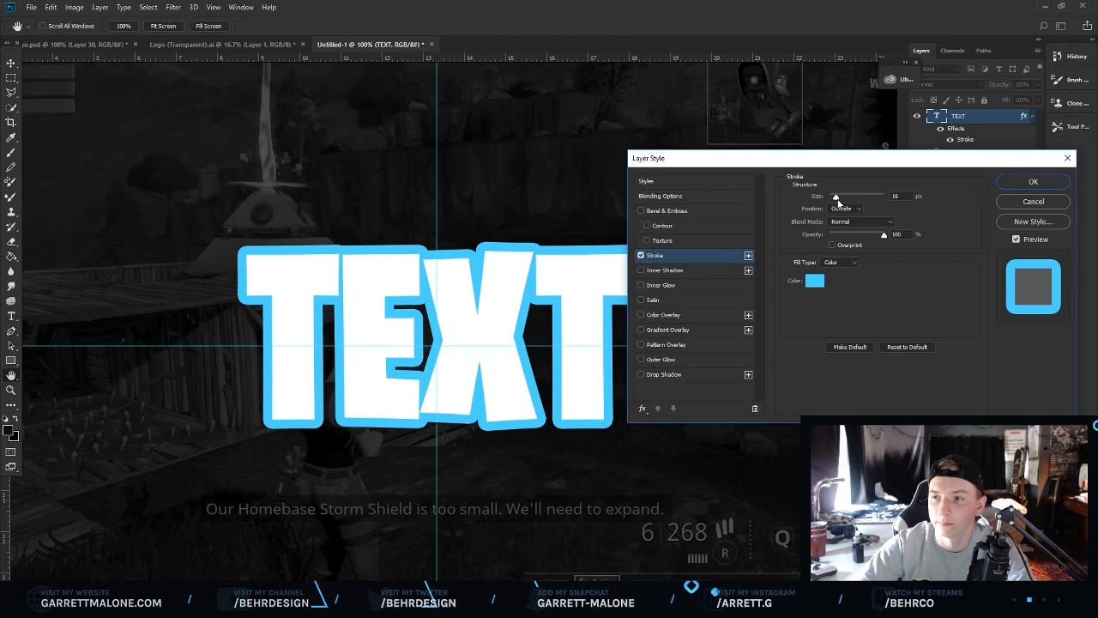
pyautogui.moveTo(837, 197); pyautogui.dragTo(838, 198)
pyautogui.press('Return')
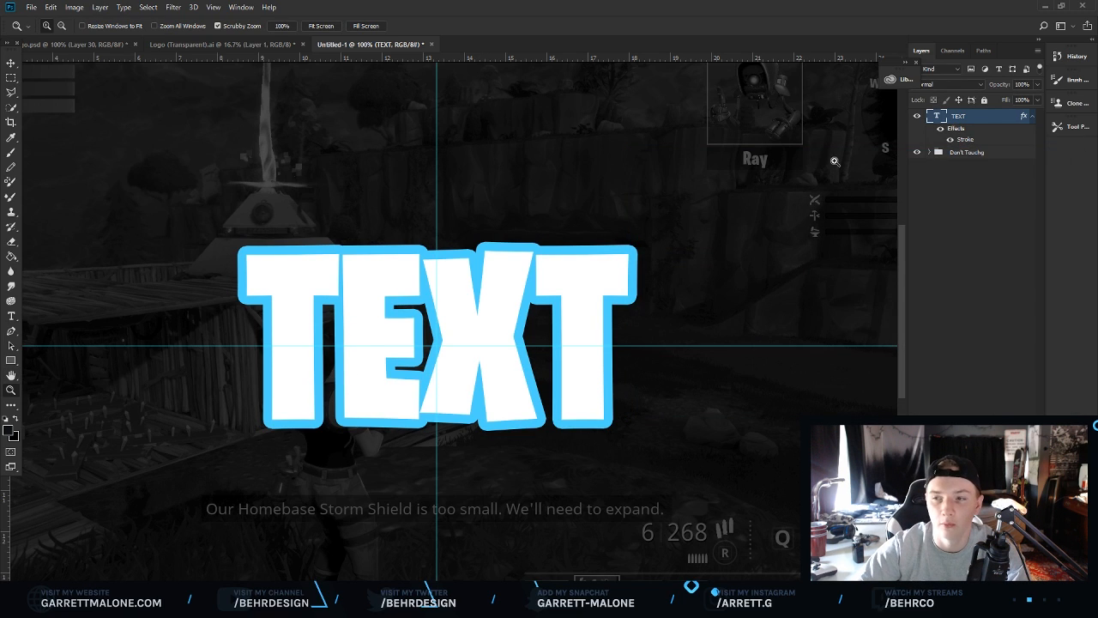
# Try adjusting the stroke size of the TEXT layer in its layer style.
pyautogui.rightClick(966, 122)
pyautogui.click(755, 101)
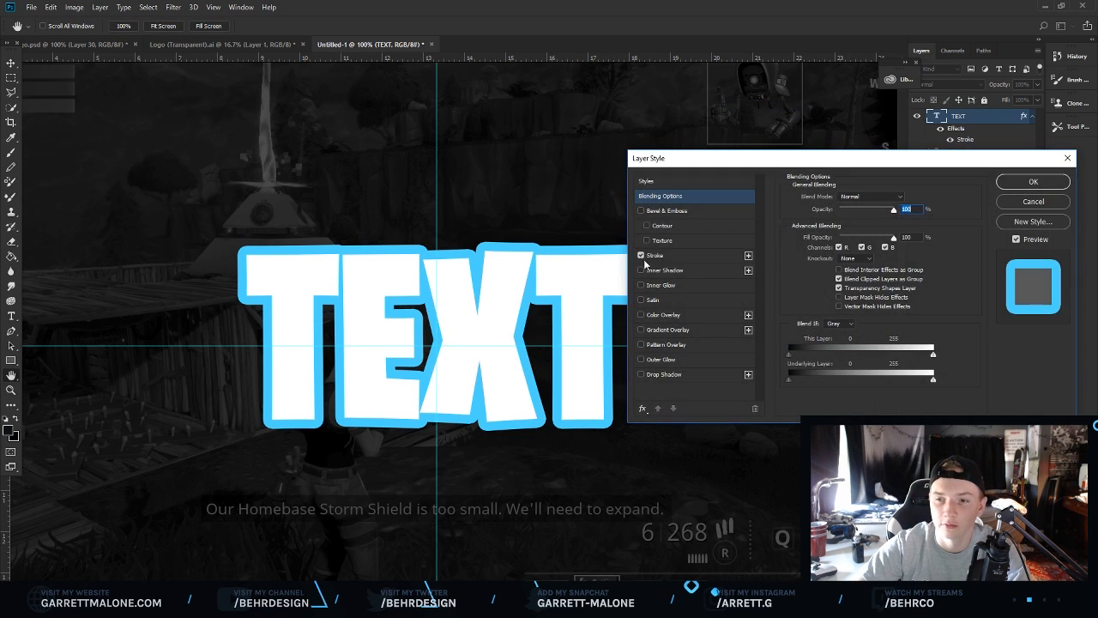
pyautogui.moveTo(836, 196)
pyautogui.mouseDown()
pyautogui.moveTo(879, 206)
pyautogui.moveTo(839, 200)
pyautogui.mouseUp()
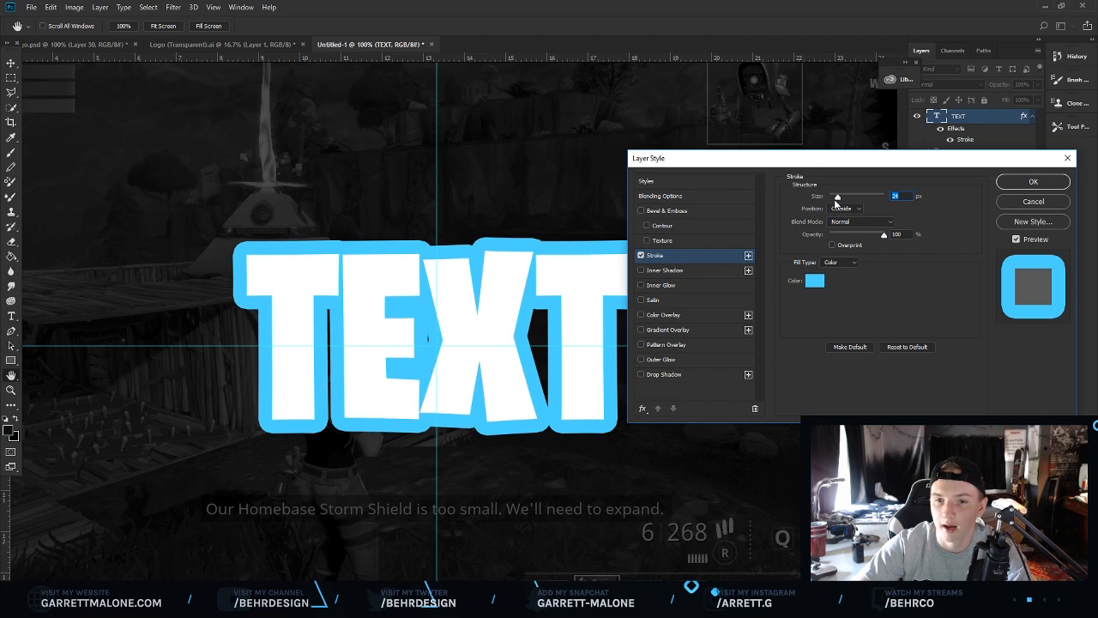
pyautogui.moveTo(837, 199); pyautogui.dragTo(836, 200)
pyautogui.press('Return')
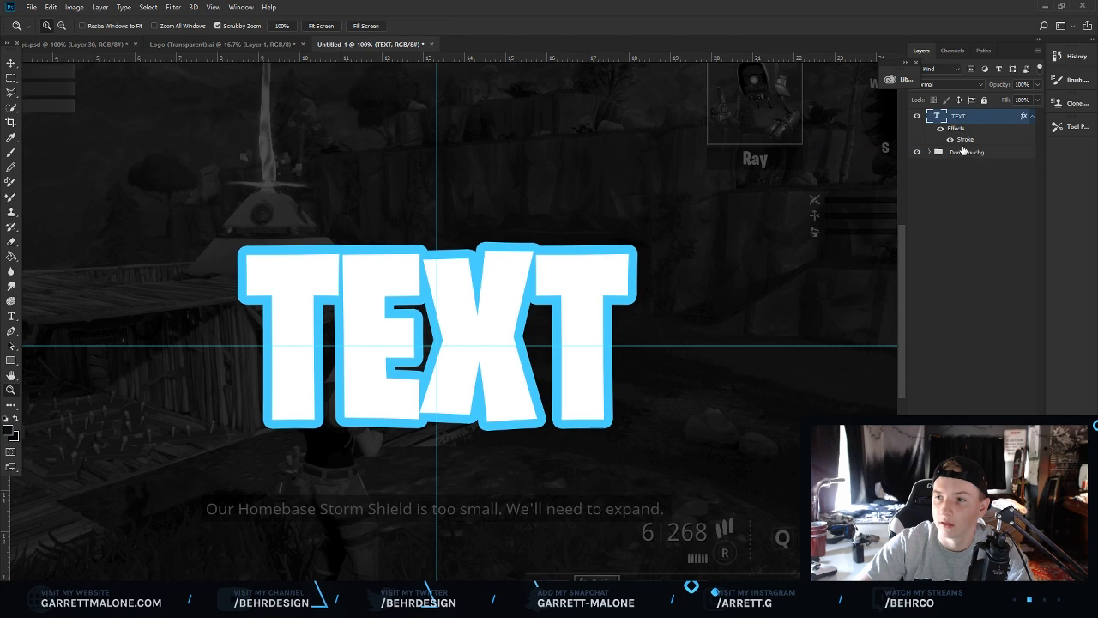
# Create a new empty layer above the Don't Touchg group, beneath the TEXT layer.
pyautogui.click(962, 152)
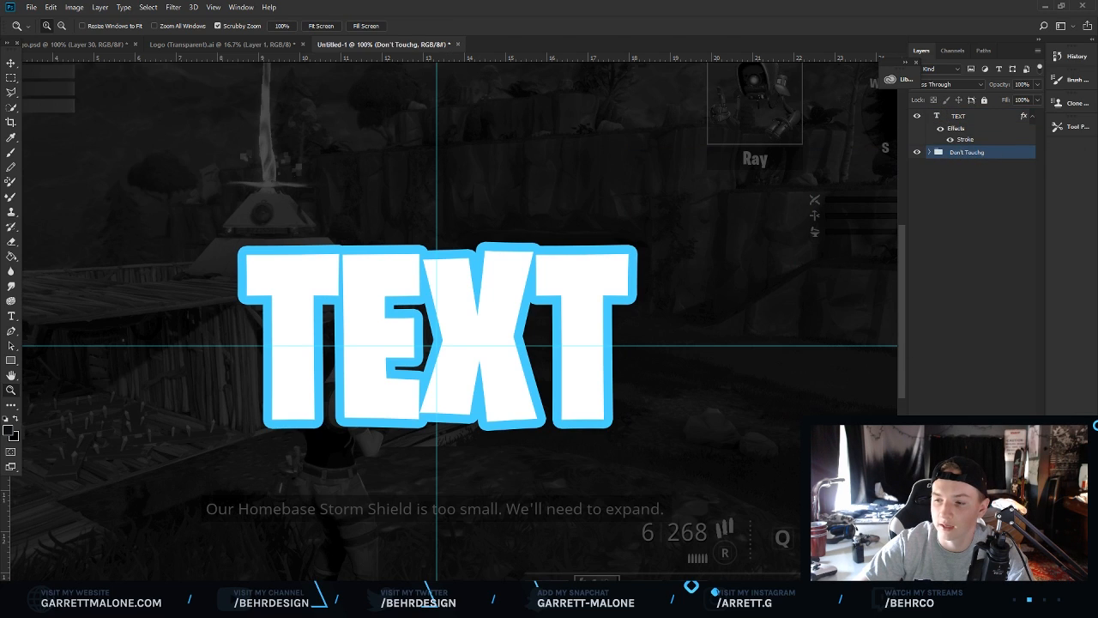
pyautogui.hotkey('ctrl', 'shift', 'alt', 'n')
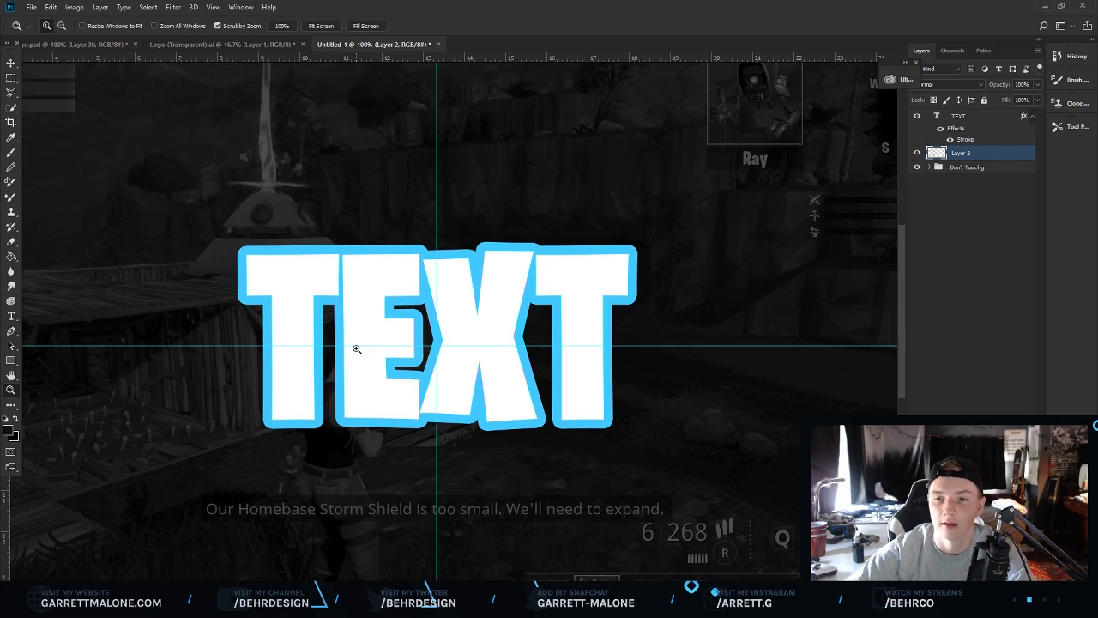
pyautogui.click(429, 292)
# Trace a polygonal lasso selection around the outer edge of the stroked text.
pyautogui.press('l')
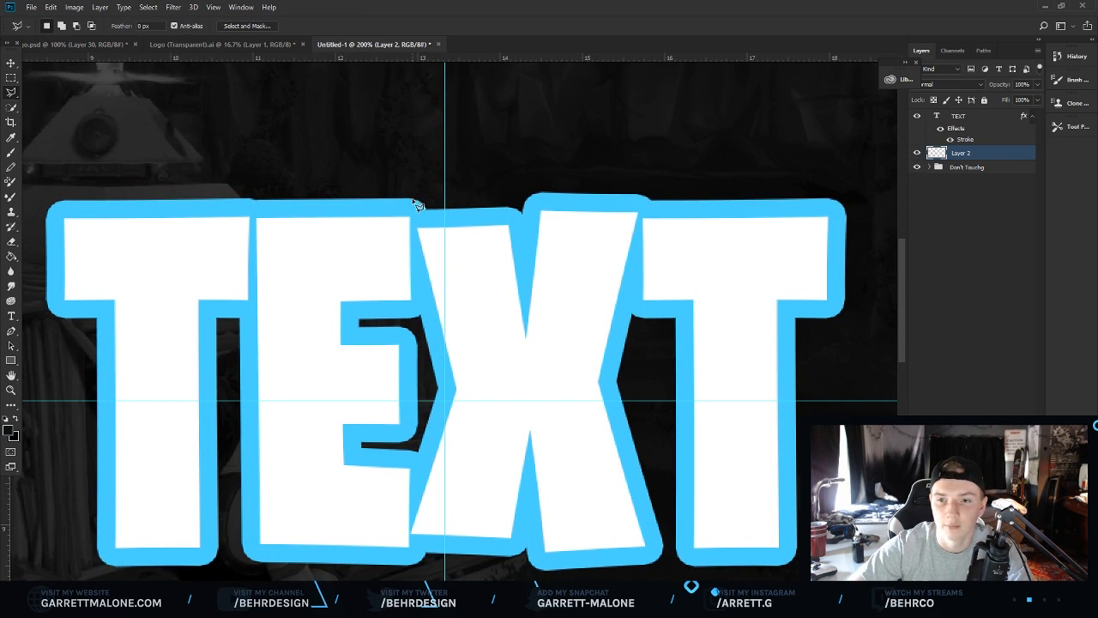
pyautogui.moveTo(415, 204)
pyautogui.mouseDown()
pyautogui.moveTo(168, 198)
pyautogui.moveTo(22, 218)
pyautogui.moveTo(325, 206)
pyautogui.moveTo(305, 204)
pyautogui.moveTo(293, 318)
pyautogui.moveTo(359, 321)
pyautogui.moveTo(356, 569)
pyautogui.moveTo(481, 575)
pyautogui.moveTo(494, 370)
pyautogui.moveTo(478, 320)
pyautogui.moveTo(503, 325)
pyautogui.moveTo(506, 353)
pyautogui.moveTo(523, 554)
pyautogui.moveTo(504, 567)
pyautogui.moveTo(696, 569)
pyautogui.moveTo(514, 569)
pyautogui.moveTo(689, 573)
pyautogui.moveTo(690, 559)
pyautogui.moveTo(794, 577)
pyautogui.mouseUp()
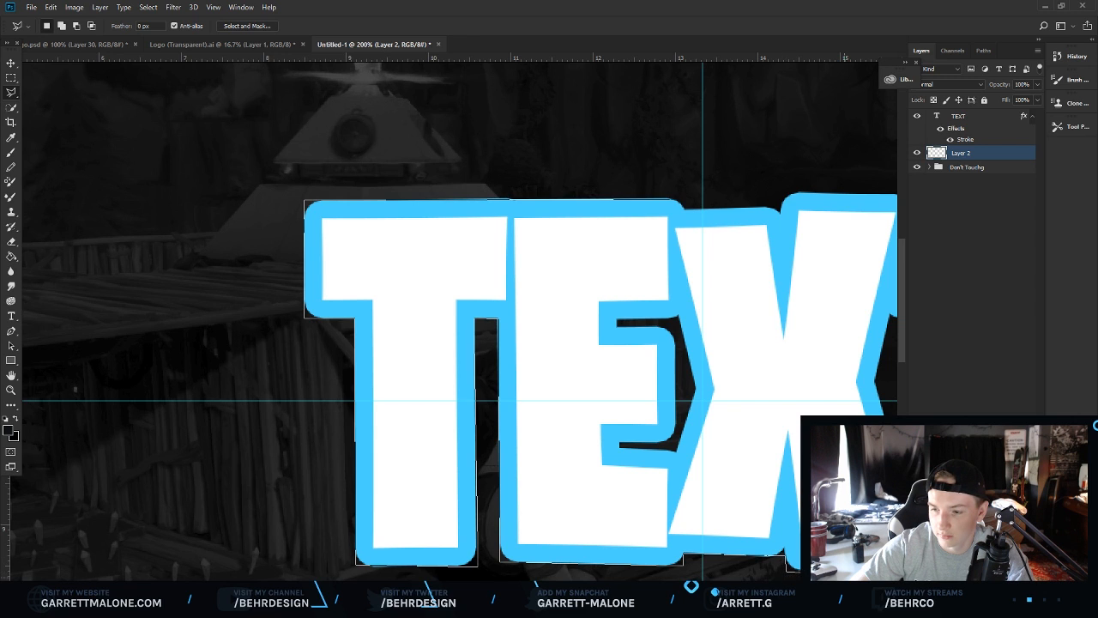
pyautogui.hscroll(10, 858, 562)
pyautogui.scroll(-1, 583, 549)
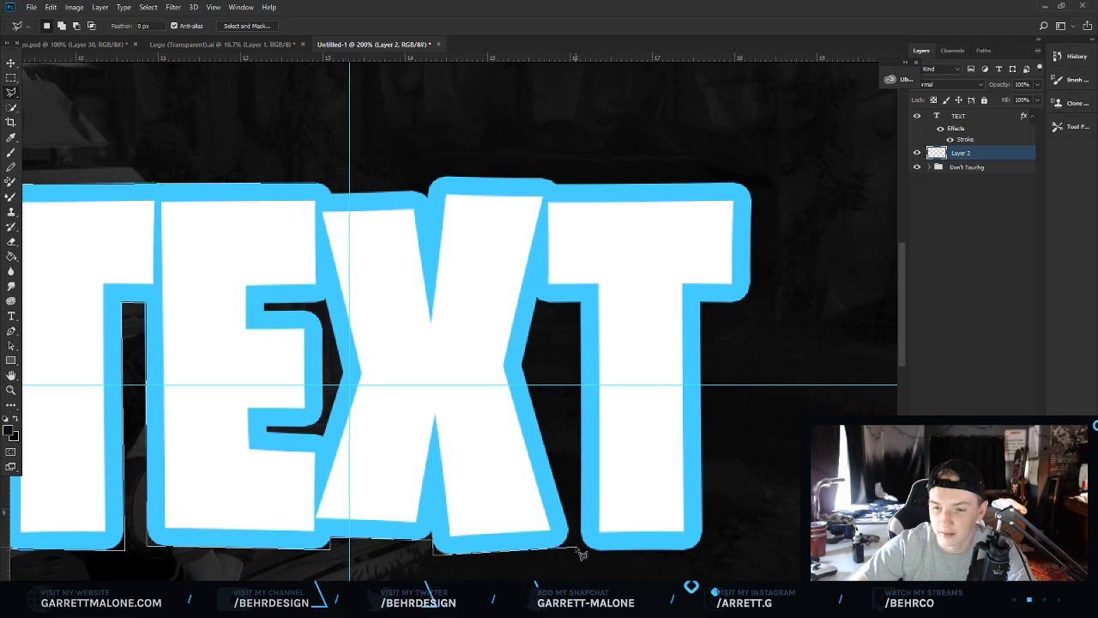
pyautogui.click(576, 547)
pyautogui.click(522, 366)
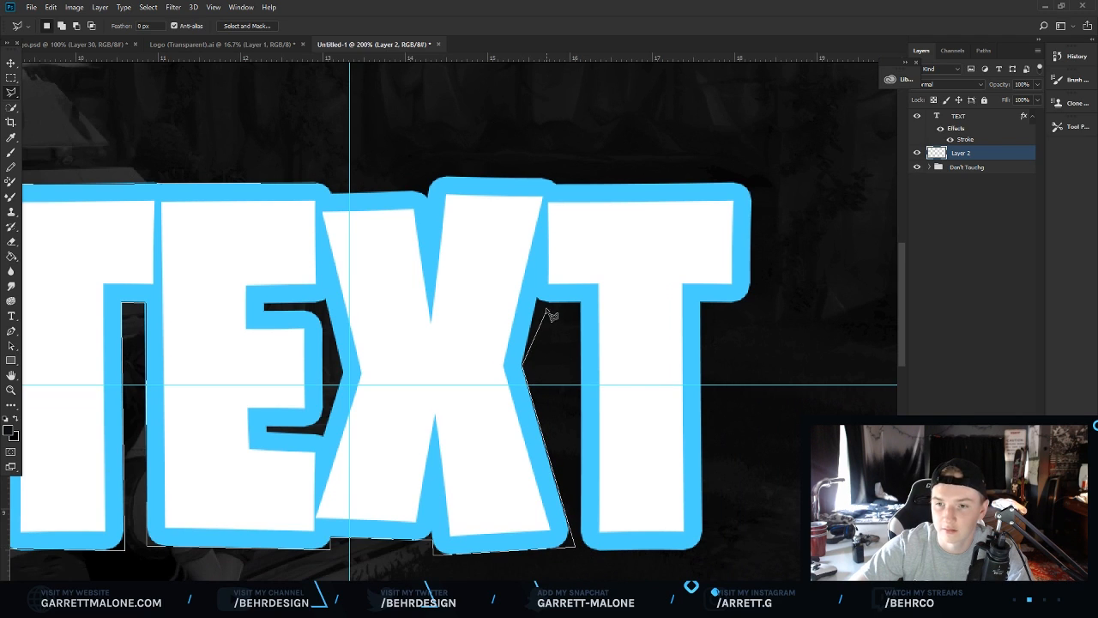
pyautogui.click(539, 300)
pyautogui.click(580, 302)
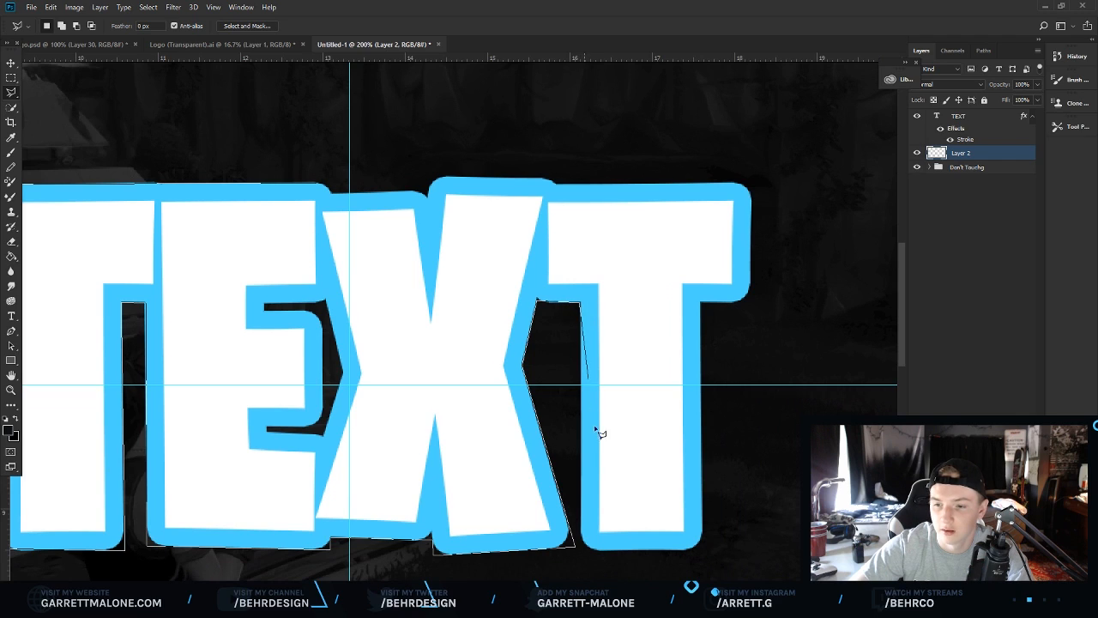
pyautogui.click(582, 548)
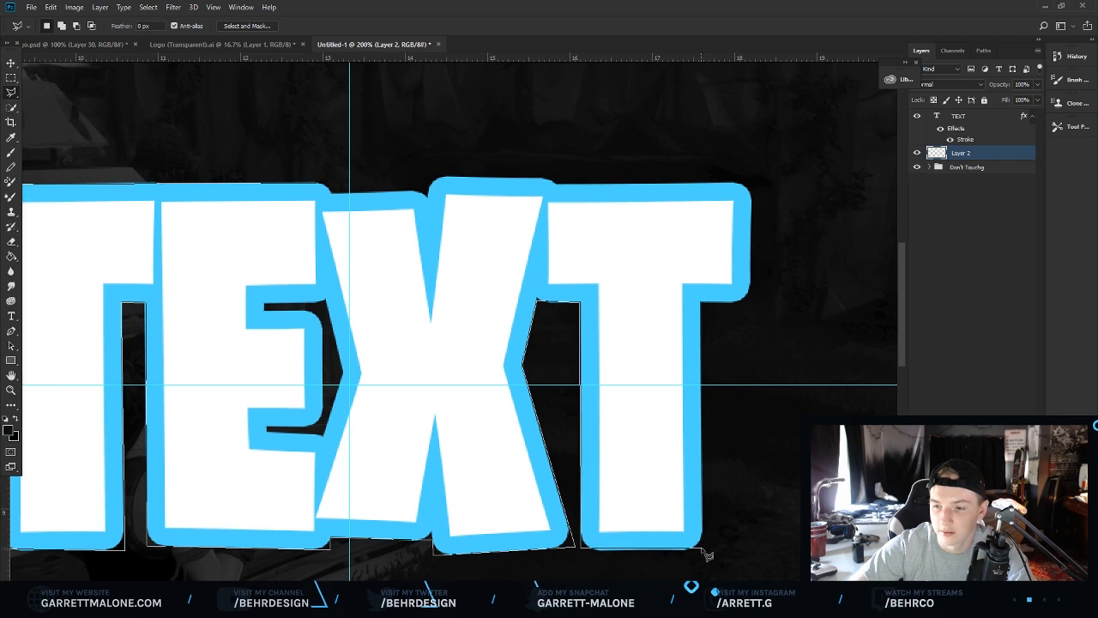
pyautogui.click(702, 550)
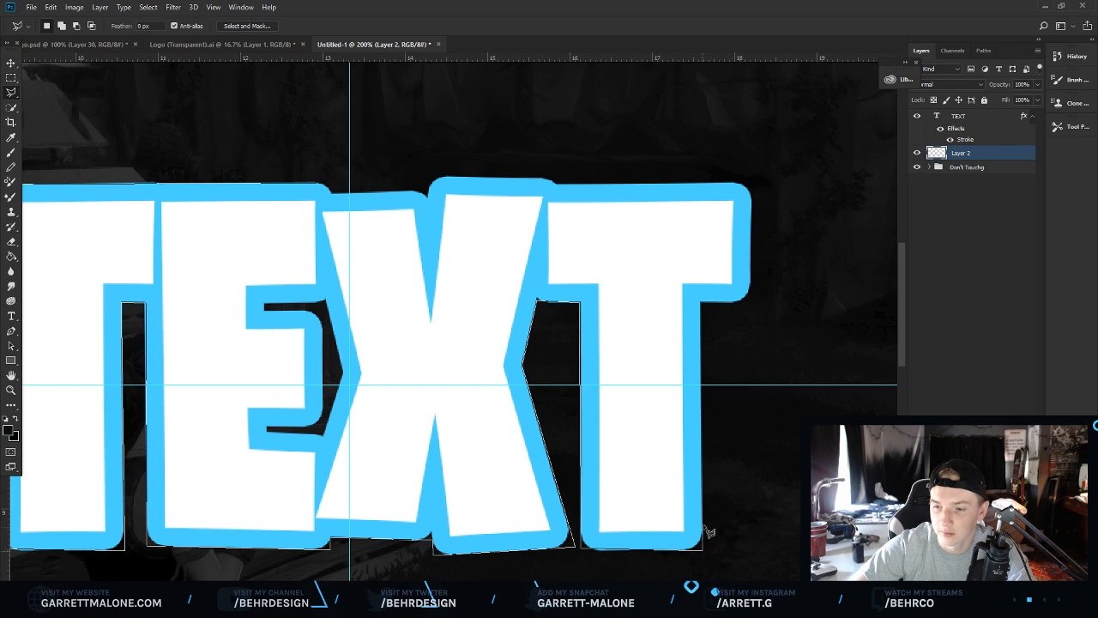
pyautogui.click(704, 304)
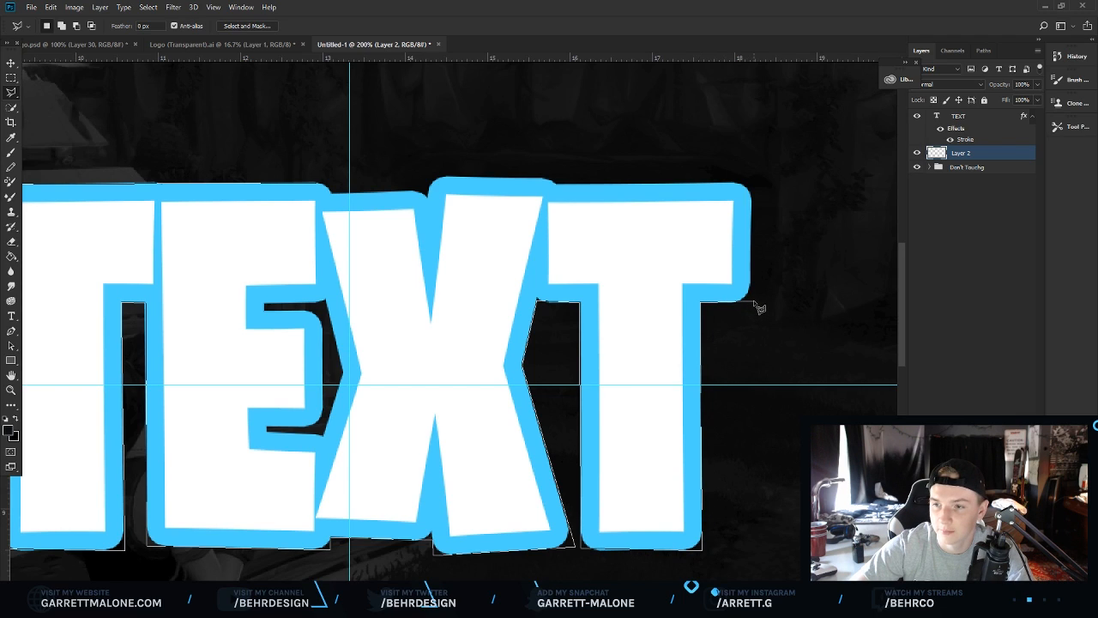
pyautogui.click(750, 299)
pyautogui.click(751, 183)
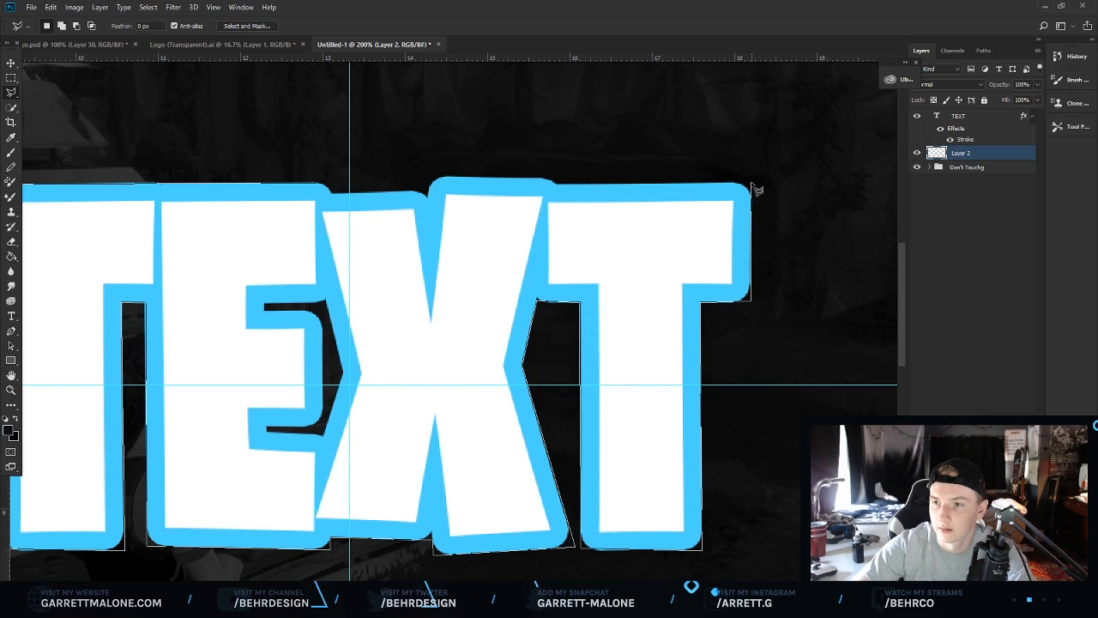
pyautogui.click(559, 180)
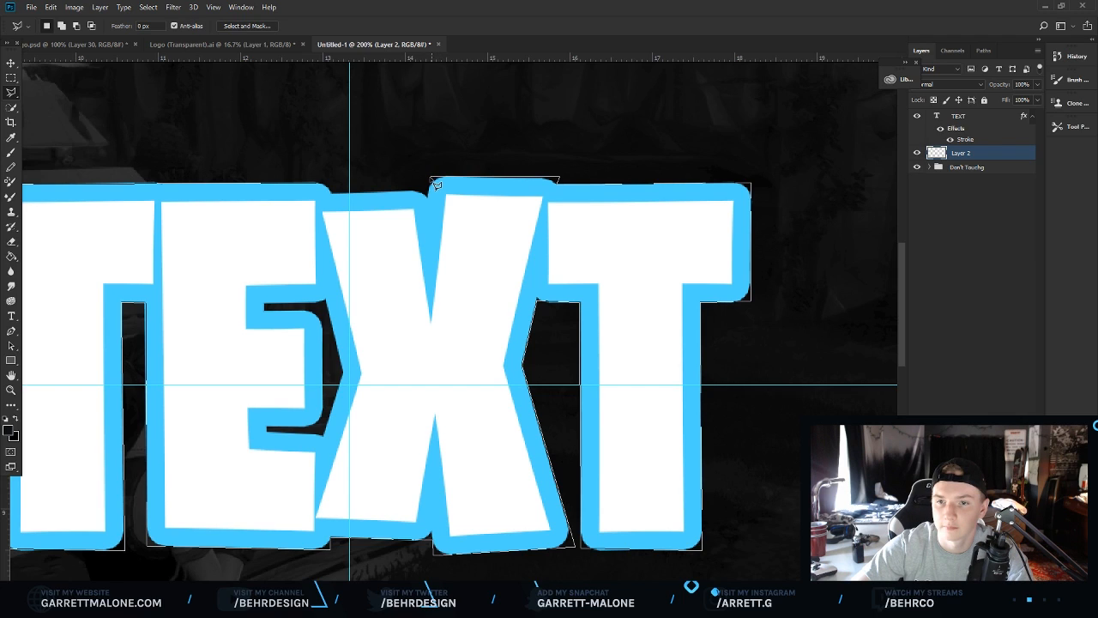
pyautogui.click(429, 178)
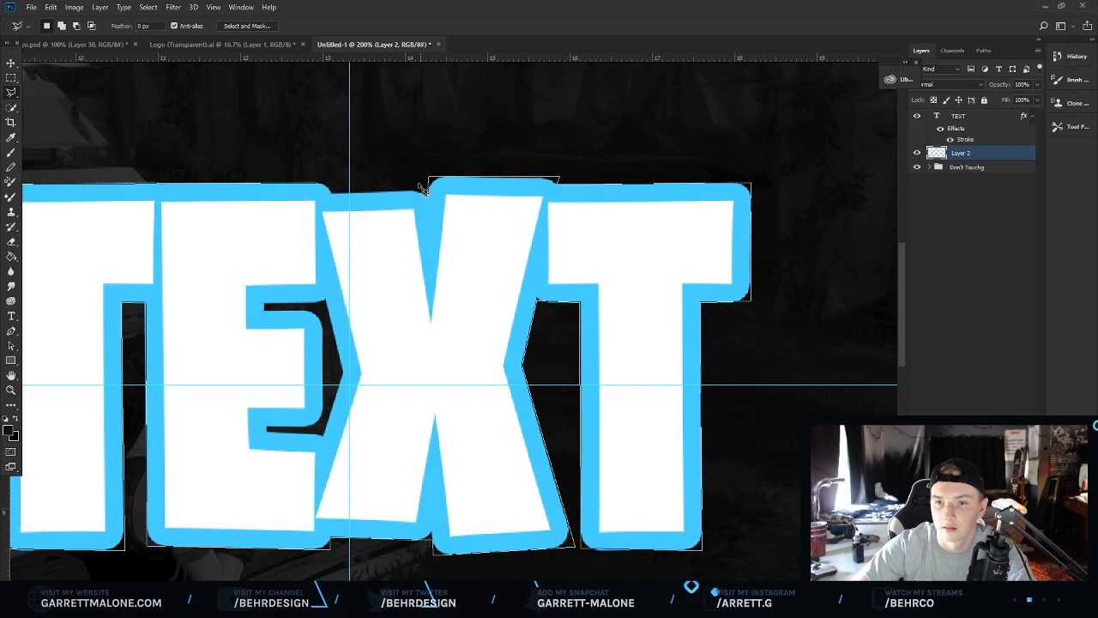
pyautogui.click(331, 200)
# Fill the lasso selection on the empty layer with red #ff0000.
pyautogui.rightClick(474, 229)
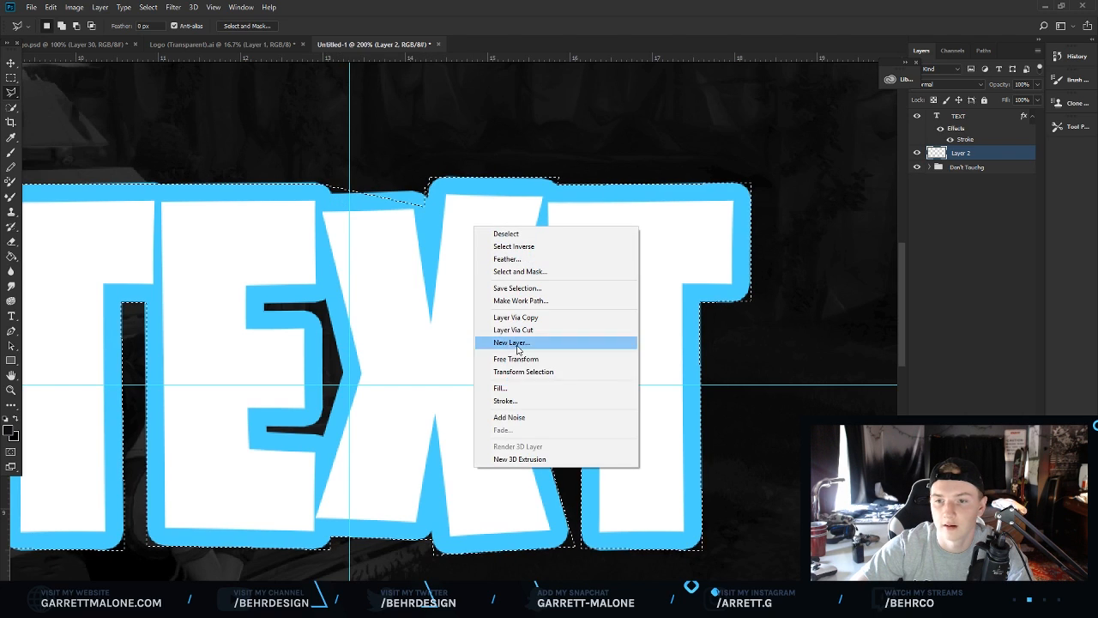
pyautogui.click(504, 388)
pyautogui.click(558, 174)
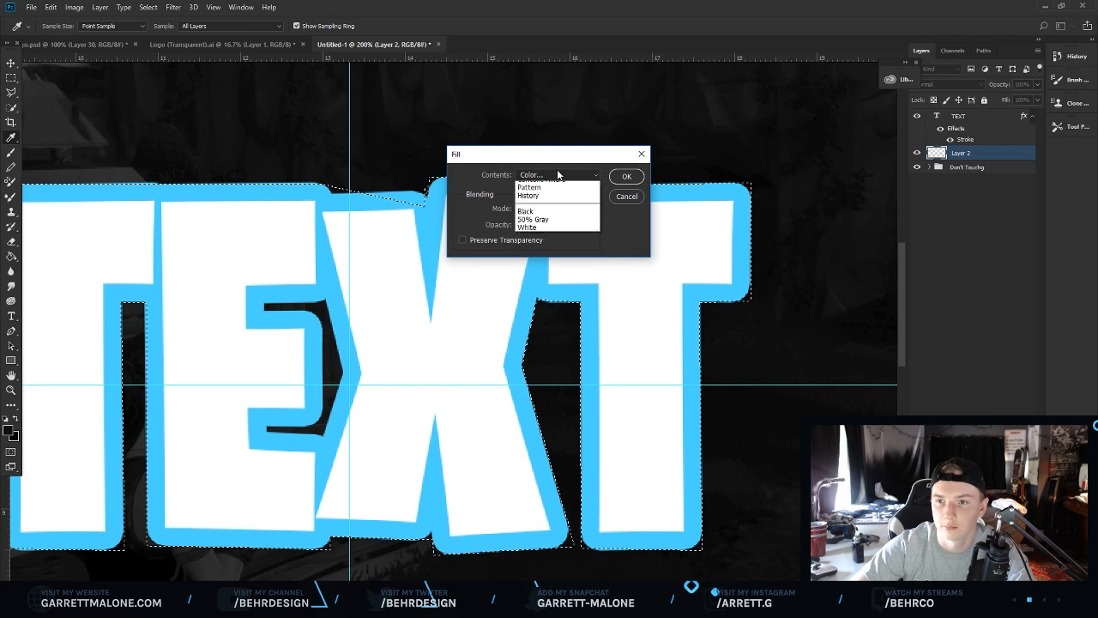
pyautogui.click(554, 201)
pyautogui.write('ff0000')
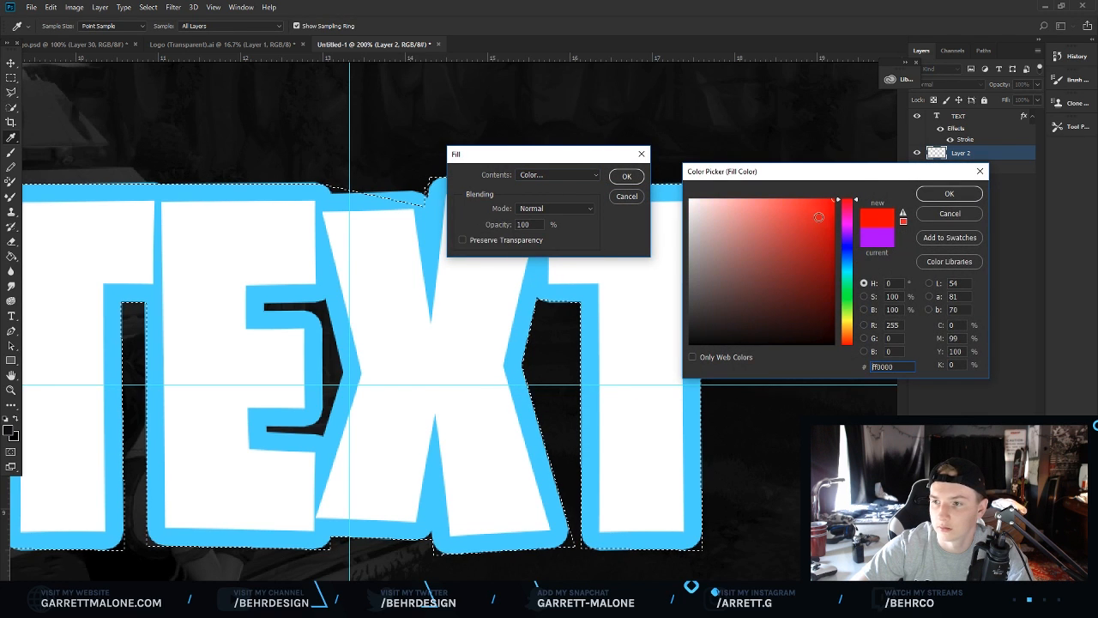
pyautogui.click(927, 197)
pyautogui.click(626, 177)
# Deselect, lasso a section of the red fill near the top between the E and X, delete it and deselect.
pyautogui.rightClick(540, 255)
pyautogui.click(572, 263)
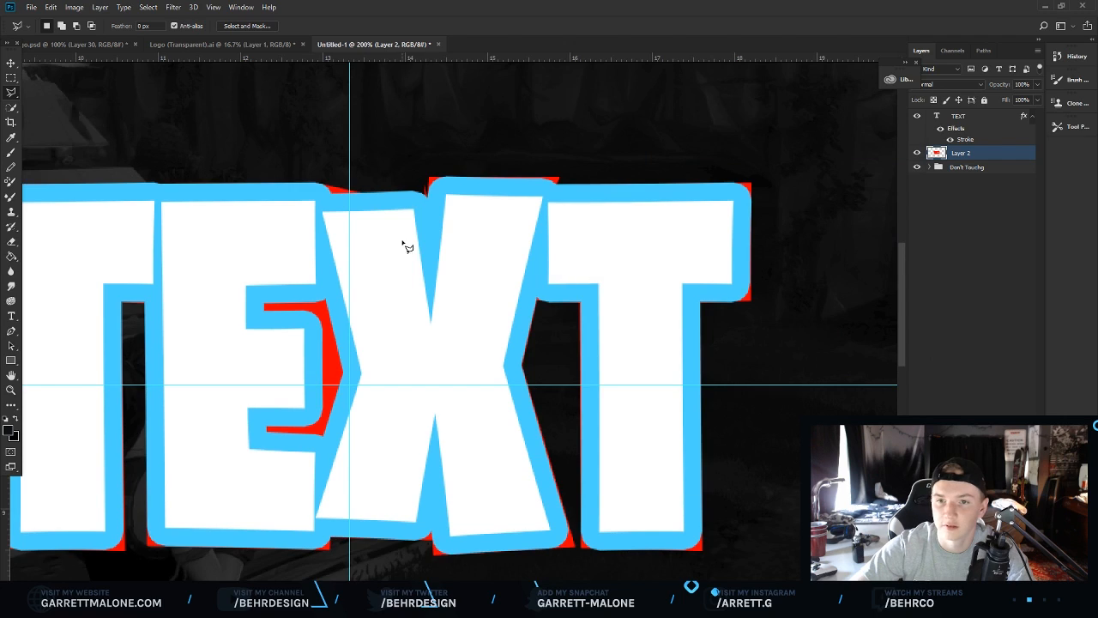
pyautogui.click(426, 178)
pyautogui.click(291, 160)
pyautogui.click(250, 198)
pyautogui.click(349, 240)
pyautogui.doubleClick(417, 251)
pyautogui.press('Delete')
pyautogui.hotkey('ctrl', 'd')
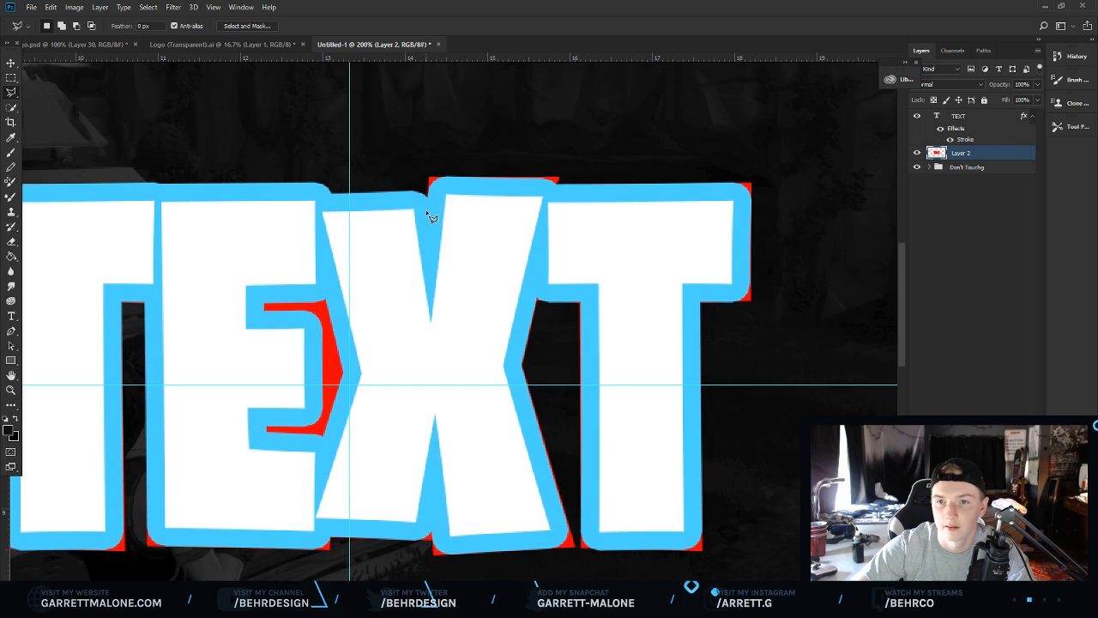
# Lasso the gap along the top of the T and E, fill it with red and deselect.
pyautogui.click(431, 202)
pyautogui.click(427, 189)
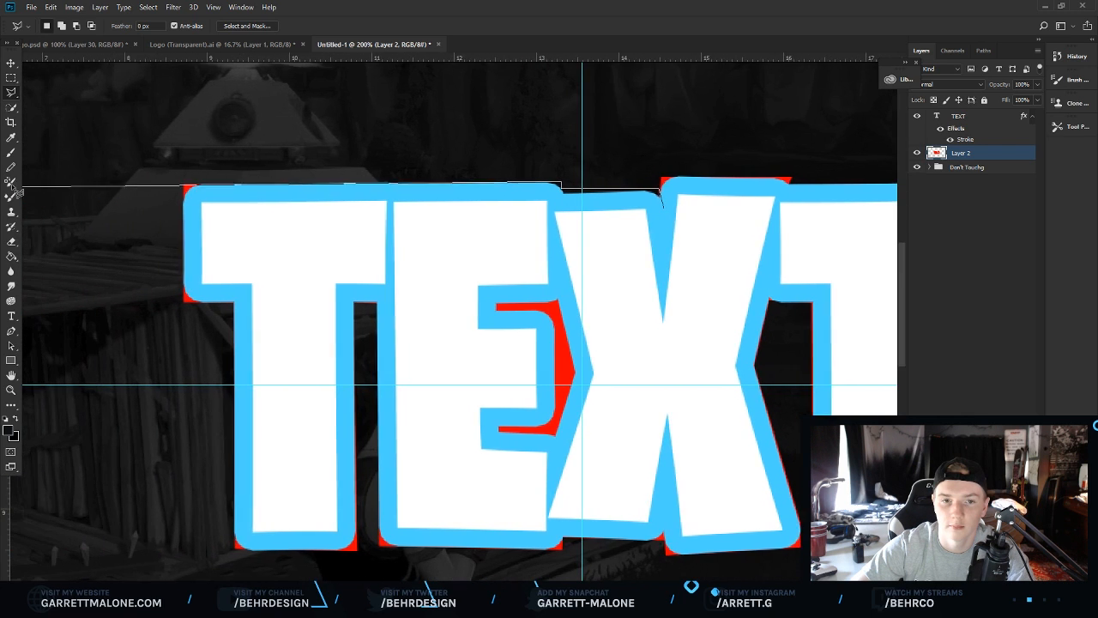
pyautogui.click(191, 184)
pyautogui.click(206, 225)
pyautogui.click(478, 269)
pyautogui.click(693, 271)
pyautogui.rightClick(695, 245)
pyautogui.click(728, 403)
pyautogui.click(625, 179)
pyautogui.rightClick(614, 225)
pyautogui.click(670, 232)
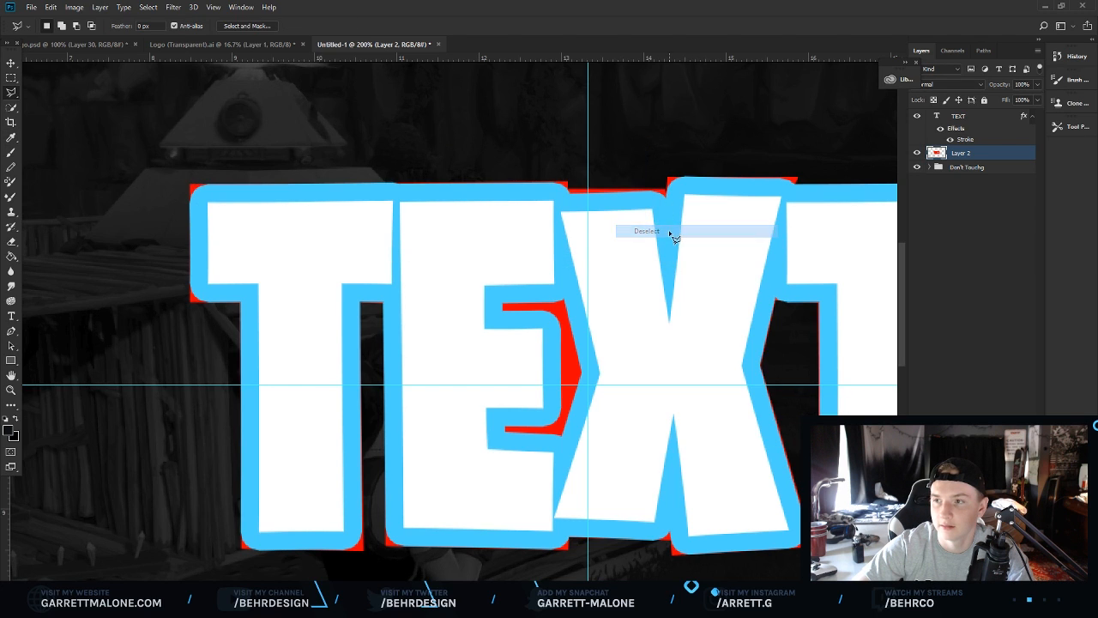
# Hide the Stroke effect on the TEXT layer to leave only the red backing around the letters.
pyautogui.click(950, 140)
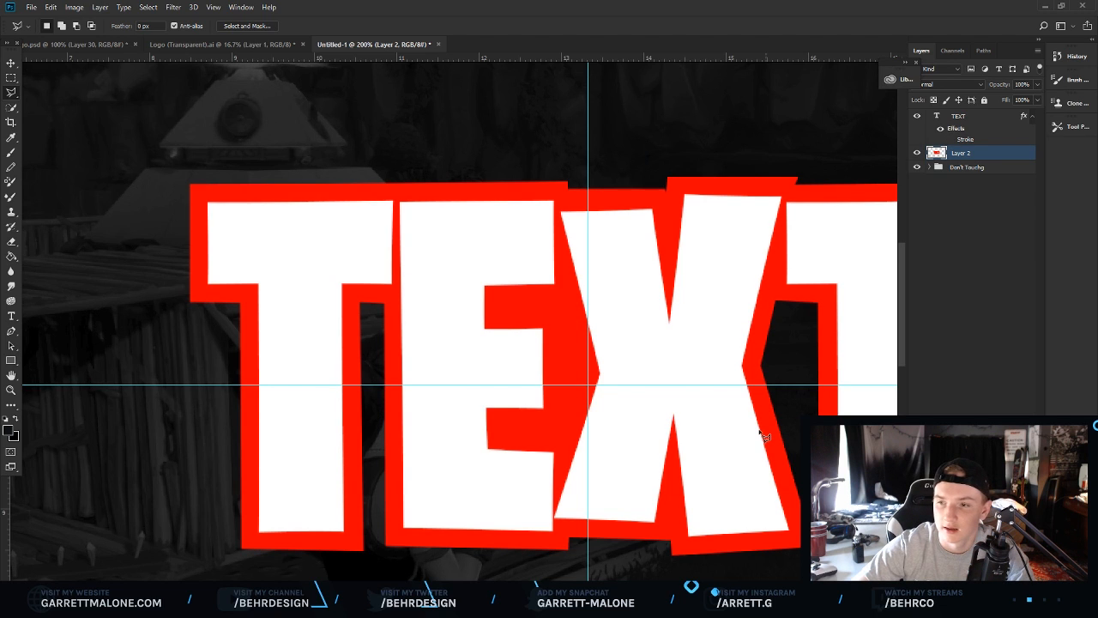
pyautogui.moveTo(508, 589); pyautogui.dragTo(548, 589)
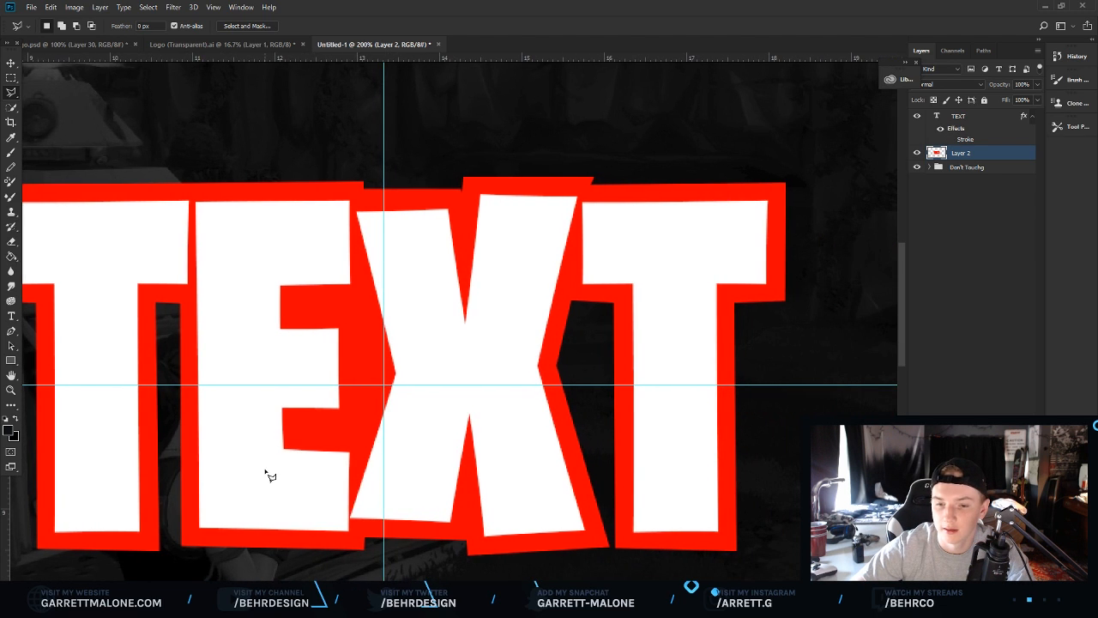
pyautogui.click(12, 390)
pyautogui.moveTo(386, 334); pyautogui.dragTo(275, 314)
pyautogui.moveTo(410, 262); pyautogui.dragTo(479, 279)
pyautogui.click(479, 279)
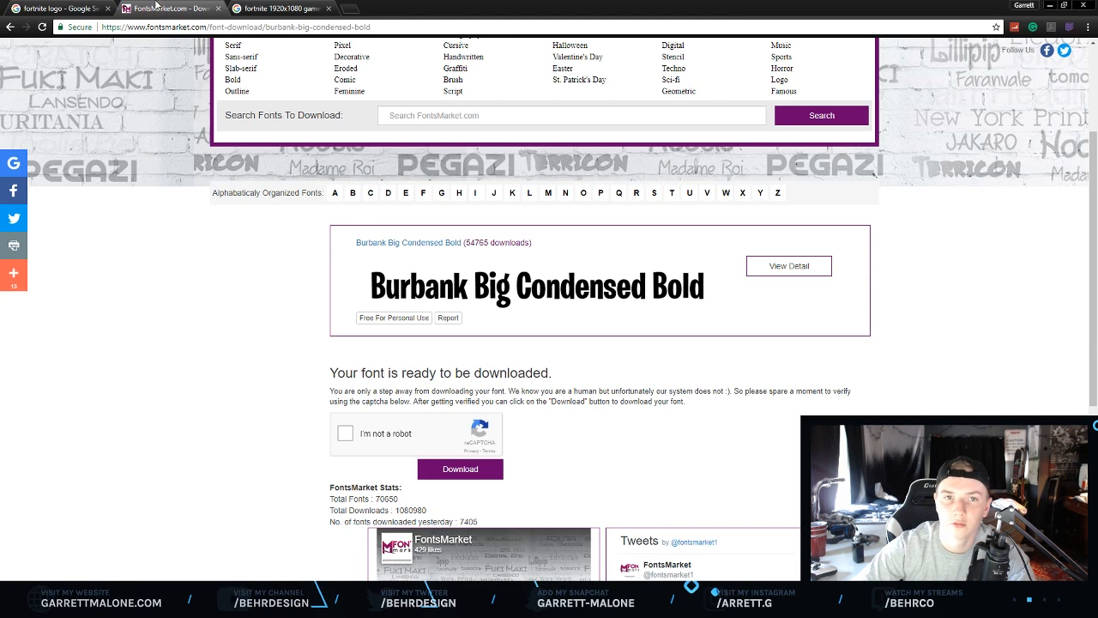
# Switch to the browser and copy the purple Fortnite F logo image from the Google Images results.
pyautogui.click(83, 8)
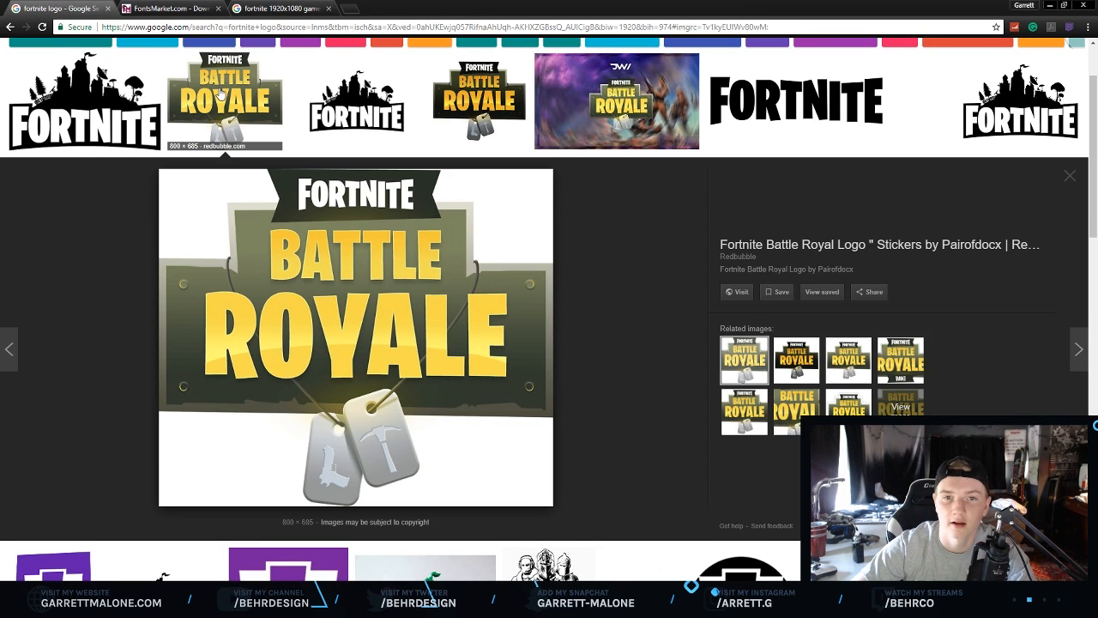
pyautogui.scroll(2, 160, 149)
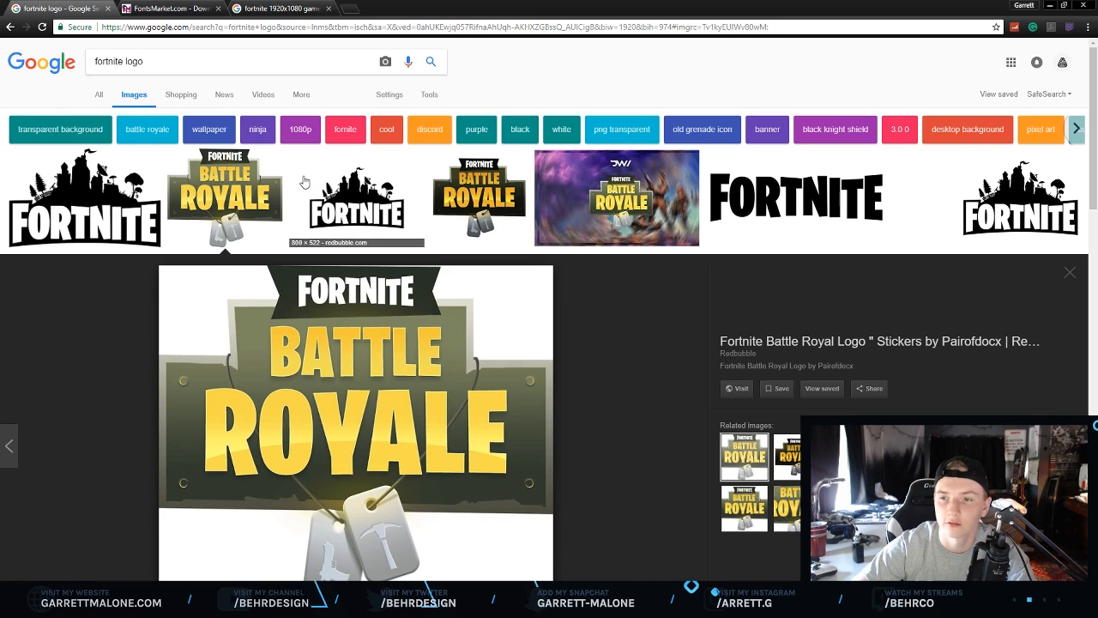
pyautogui.scroll(-4, 309, 181)
pyautogui.scroll(-2, 330, 257)
pyautogui.click(339, 335)
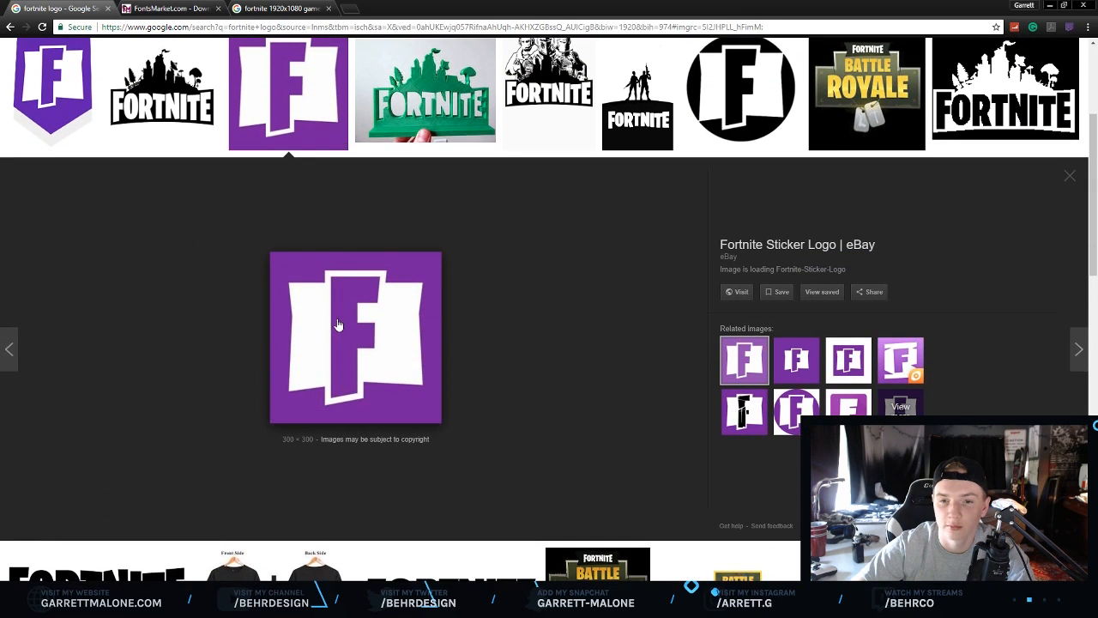
pyautogui.rightClick(360, 343)
pyautogui.click(391, 458)
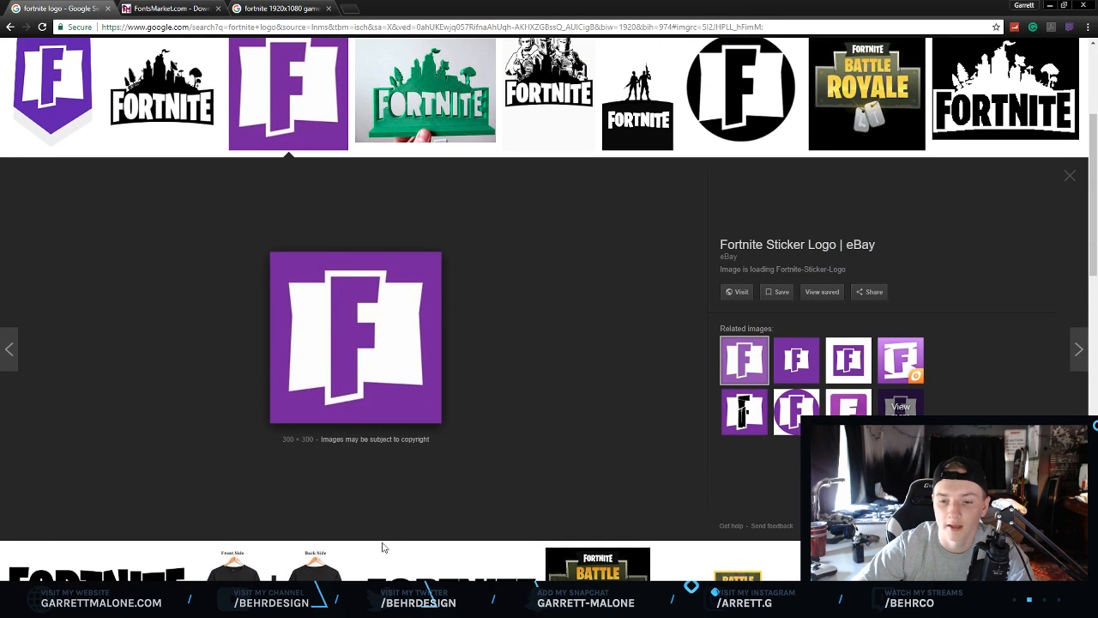
pyautogui.hotkey('alt', 'Tab')
# Paste the Fortnite F logo into the document and move it to the upper left of the canvas.
pyautogui.hotkey('ctrl', 'v')
pyautogui.moveTo(357, 330); pyautogui.dragTo(269, 318)
pyautogui.press('v')
pyautogui.moveTo(468, 248); pyautogui.dragTo(335, 212)
pyautogui.click(11, 390)
pyautogui.moveTo(451, 289); pyautogui.dragTo(489, 273)
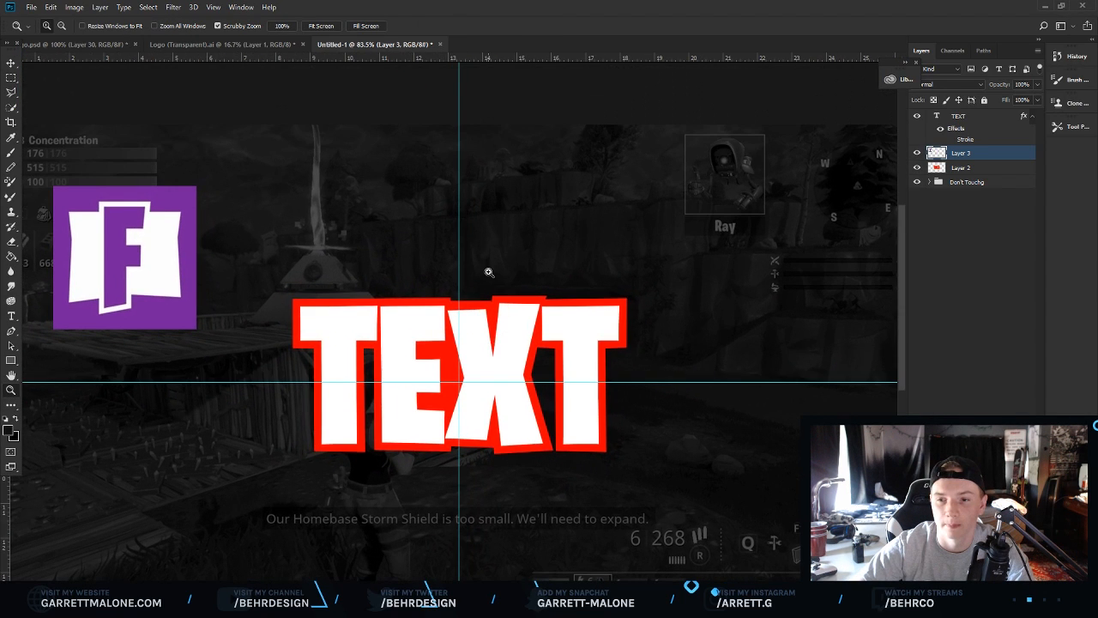
# Add a Color Overlay to the red backing layer using purple 8215b8 sampled from the logo.
pyautogui.click(971, 169)
pyautogui.rightClick(972, 169)
pyautogui.click(805, 229)
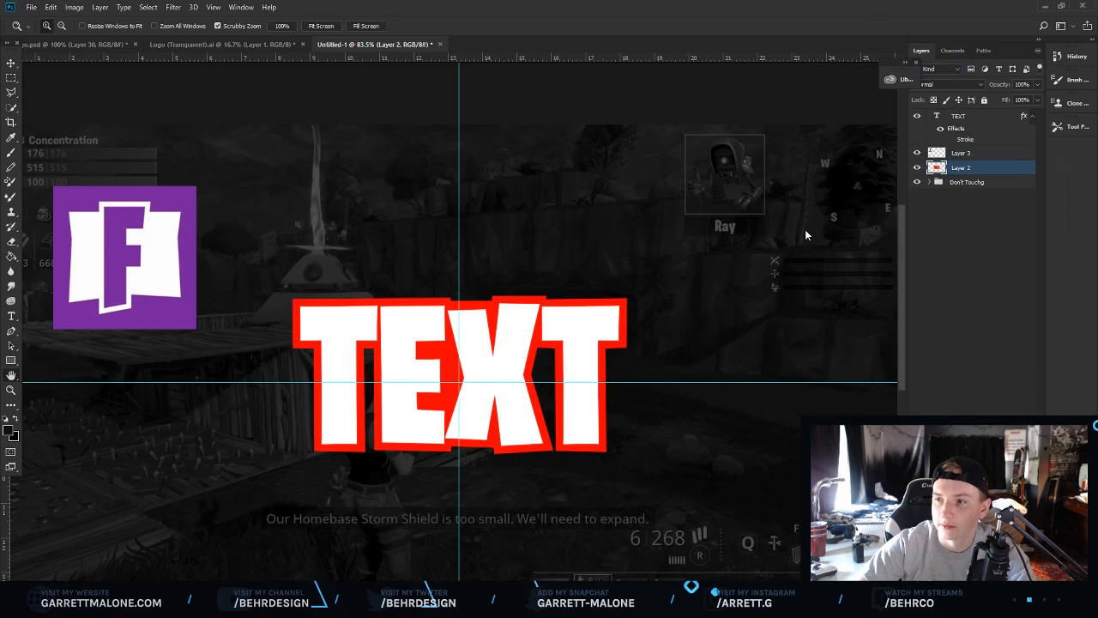
pyautogui.click(675, 319)
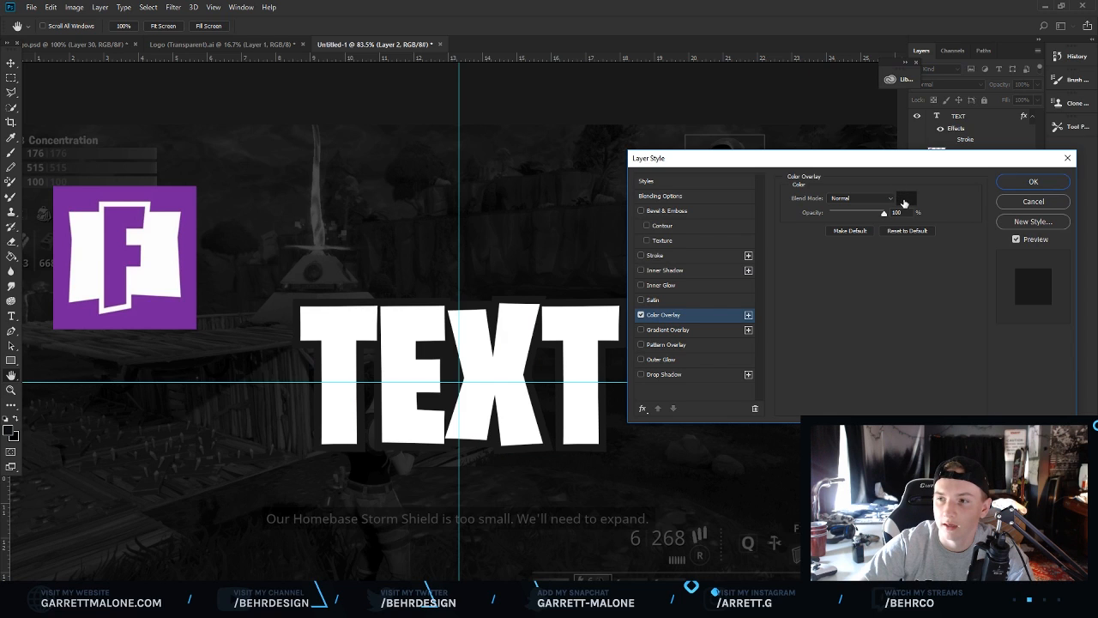
pyautogui.click(905, 201)
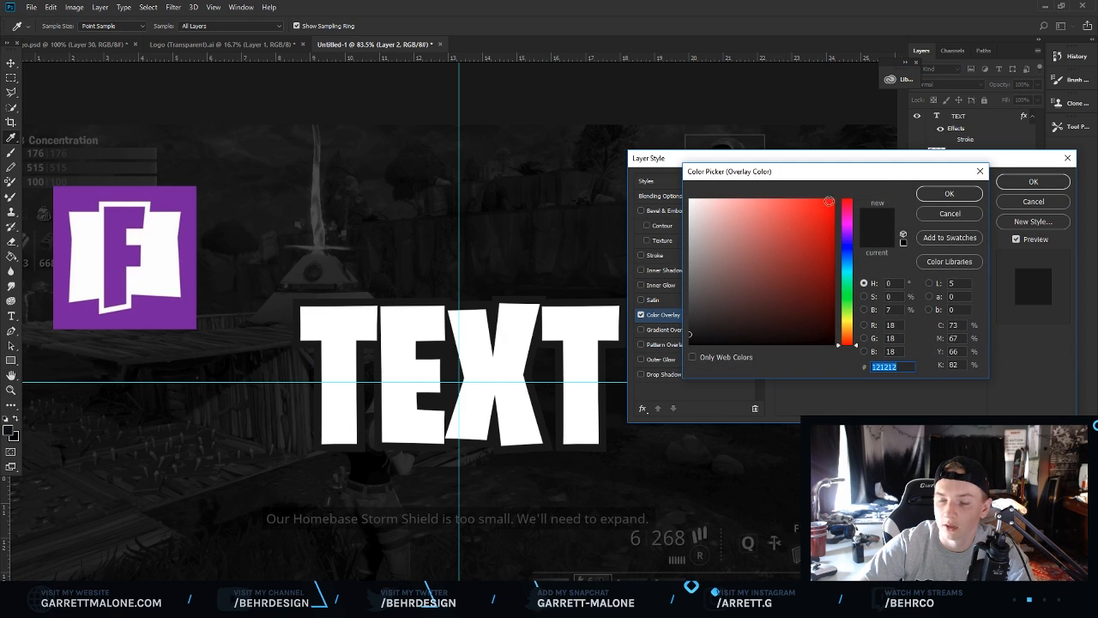
pyautogui.click(161, 197)
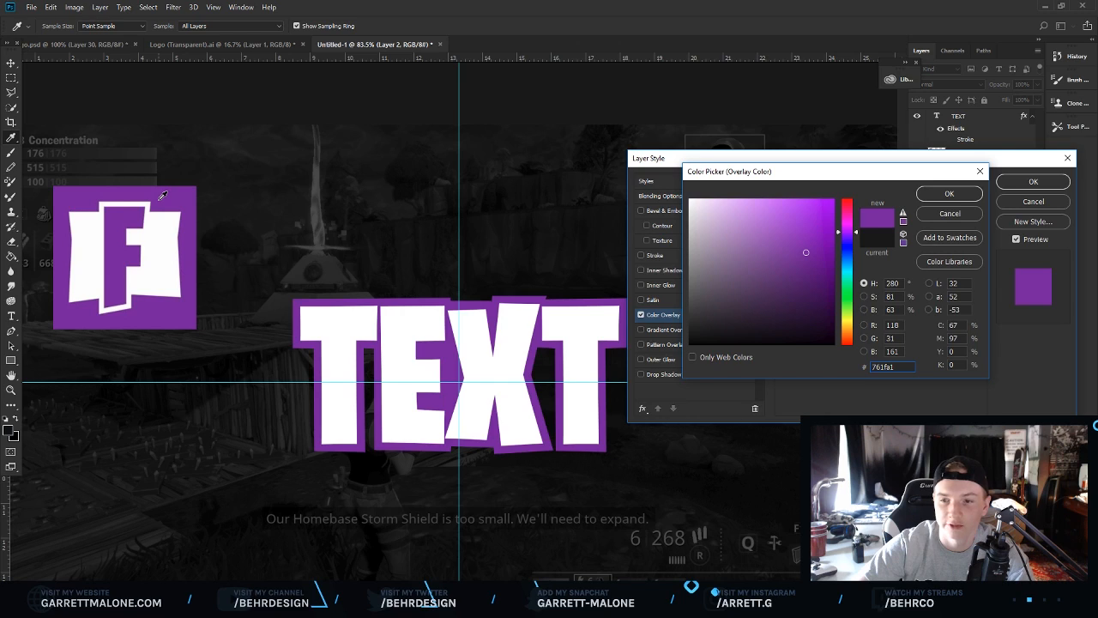
pyautogui.click(810, 245)
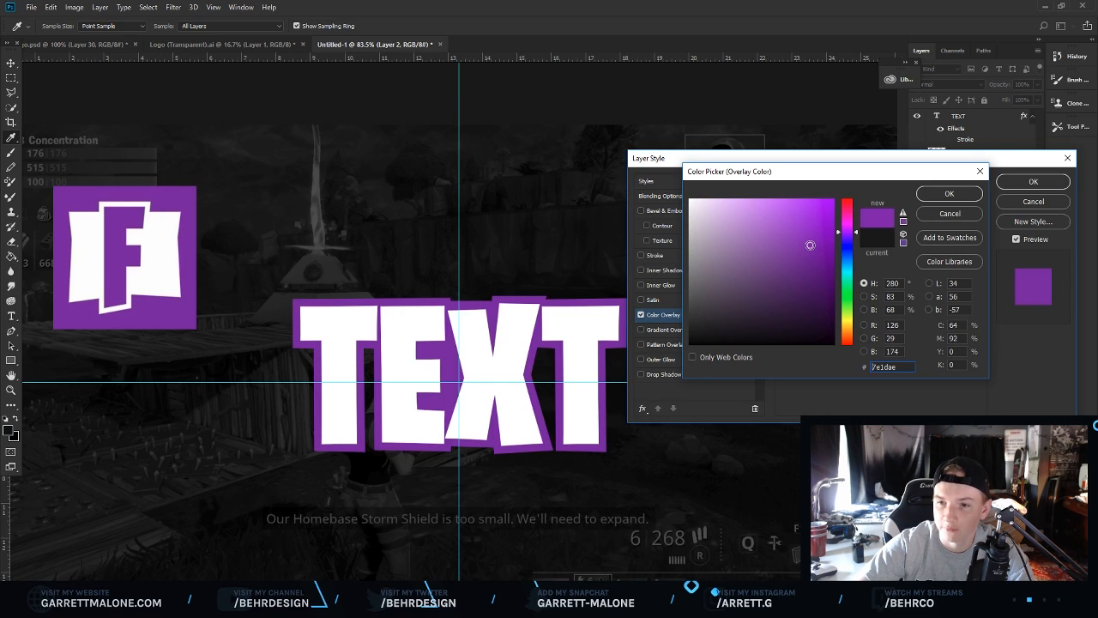
pyautogui.moveTo(810, 246); pyautogui.dragTo(818, 239)
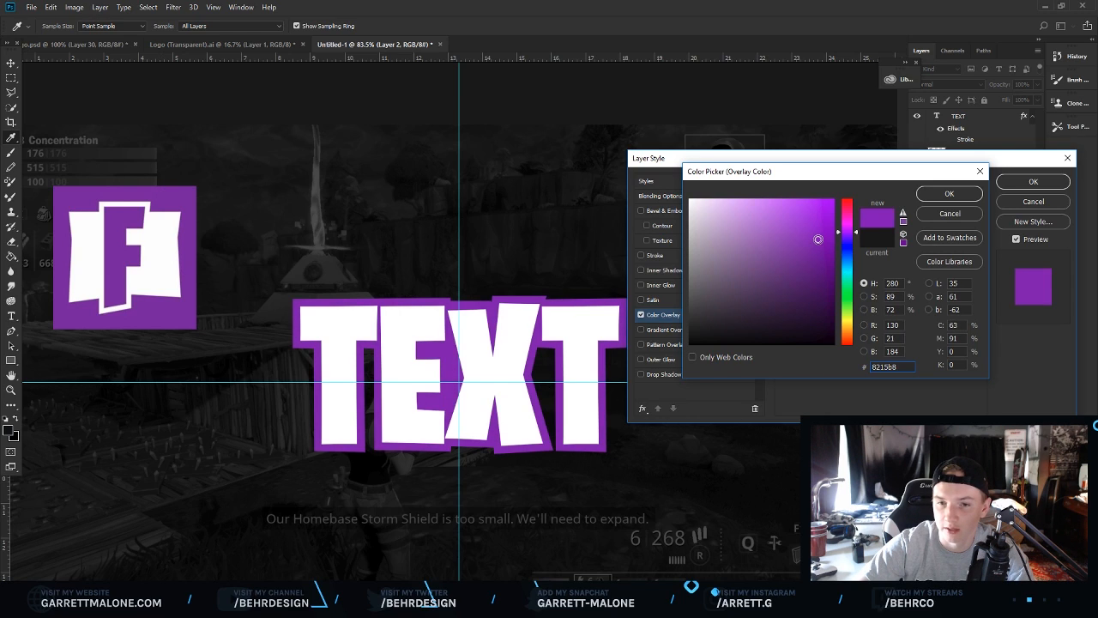
pyautogui.click(948, 194)
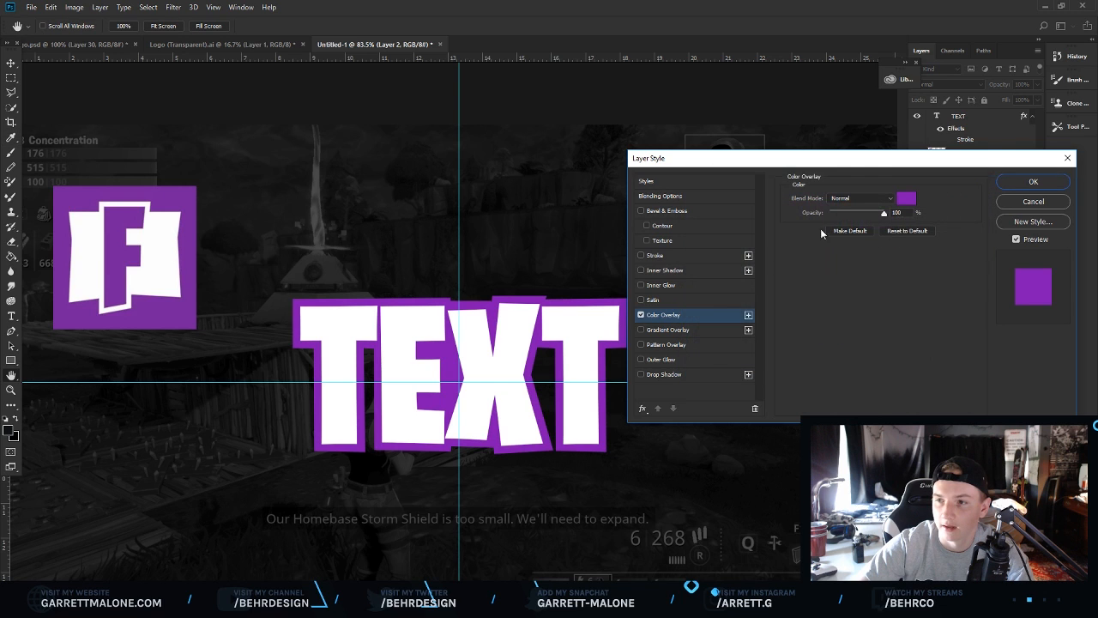
pyautogui.click(1026, 182)
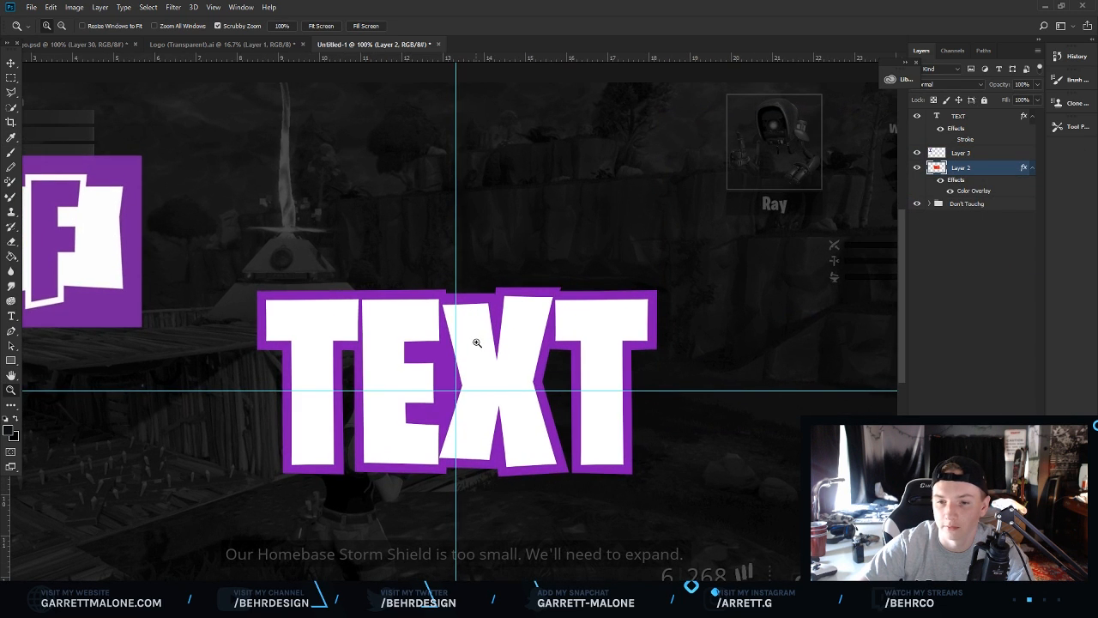
# Hide the guides and toggle the logo layer's visibility to compare the text with the logo.
pyautogui.scroll(1, 489, 342)
pyautogui.scroll(-3, 490, 338)
pyautogui.scroll(1, 492, 337)
pyautogui.hotkey('ctrl', ';')
pyautogui.click(916, 153)
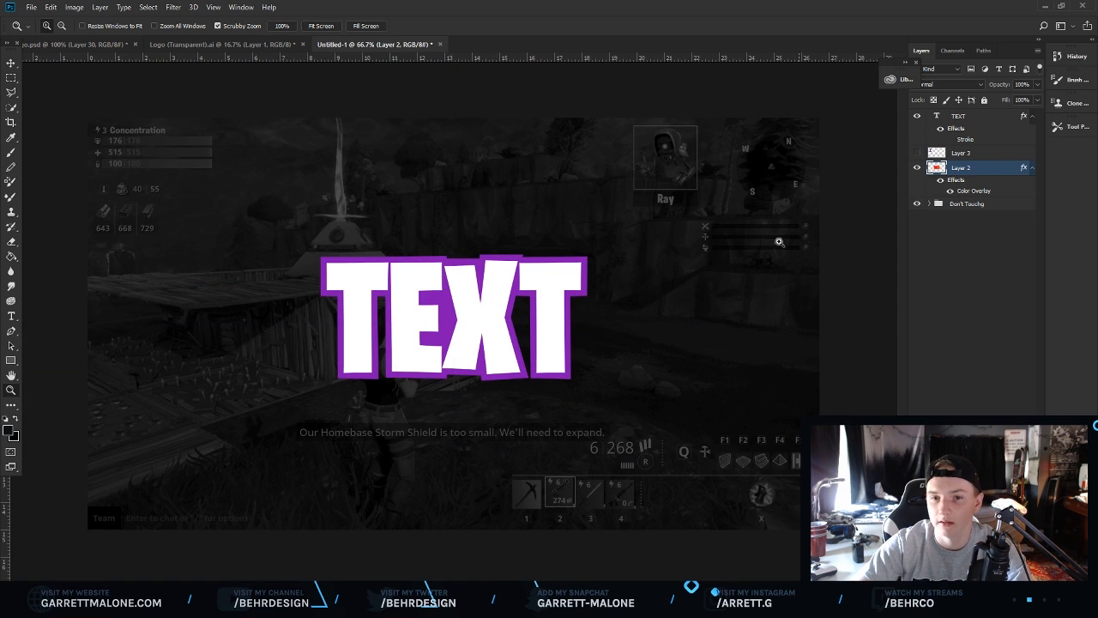
pyautogui.scroll(1, 530, 294)
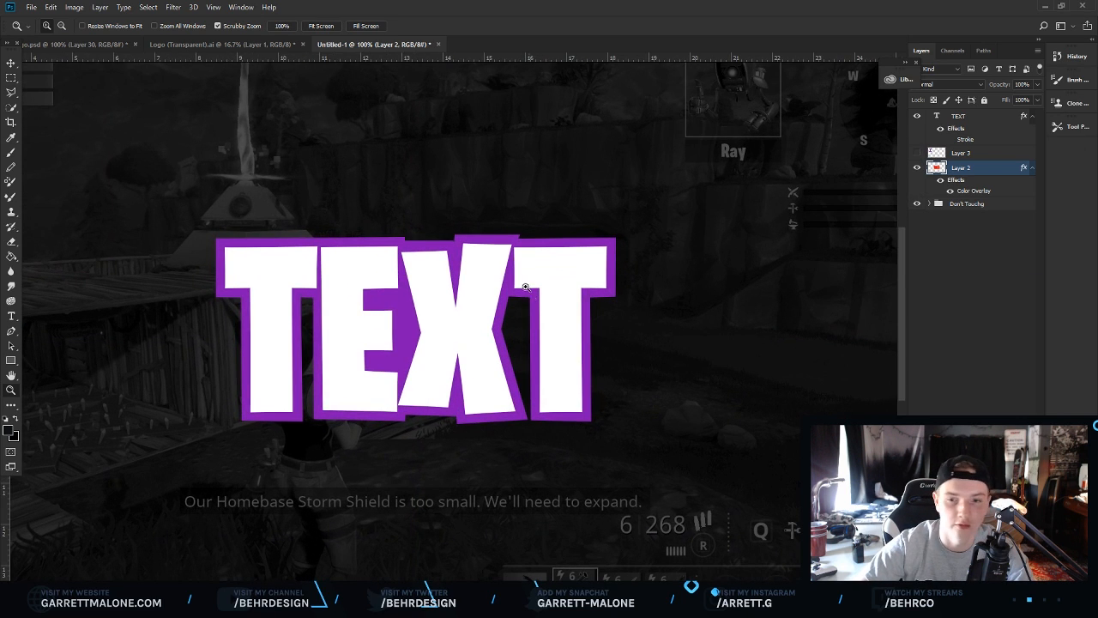
pyautogui.click(917, 153)
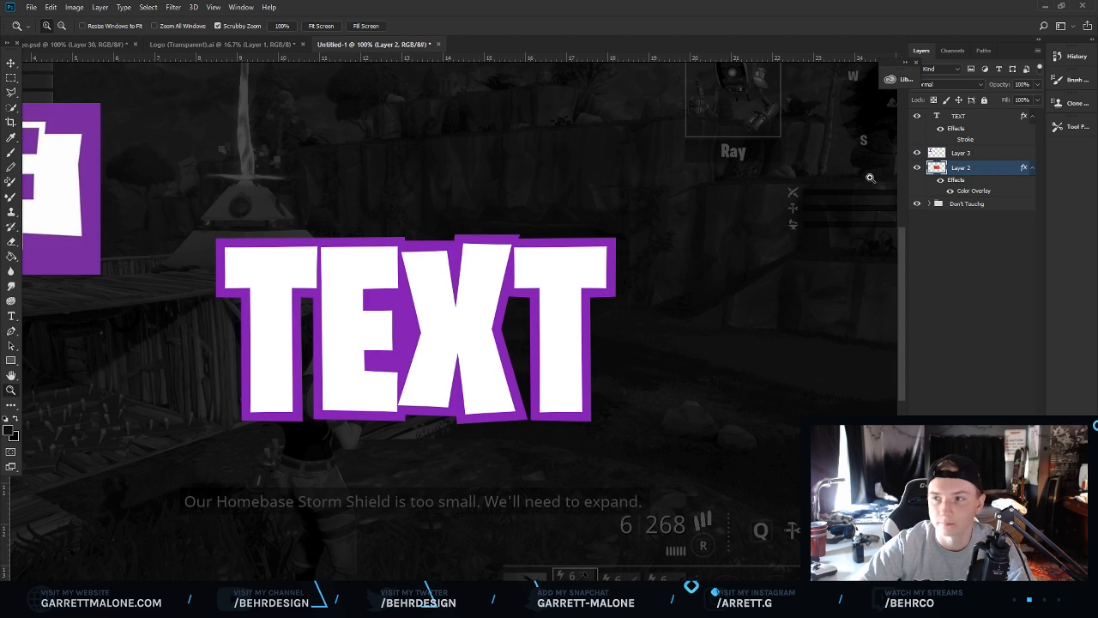
# Move the Fortnite logo layer to sit just above the text.
pyautogui.click(960, 152)
pyautogui.press('v')
pyautogui.moveTo(47, 149); pyautogui.dragTo(584, 162)
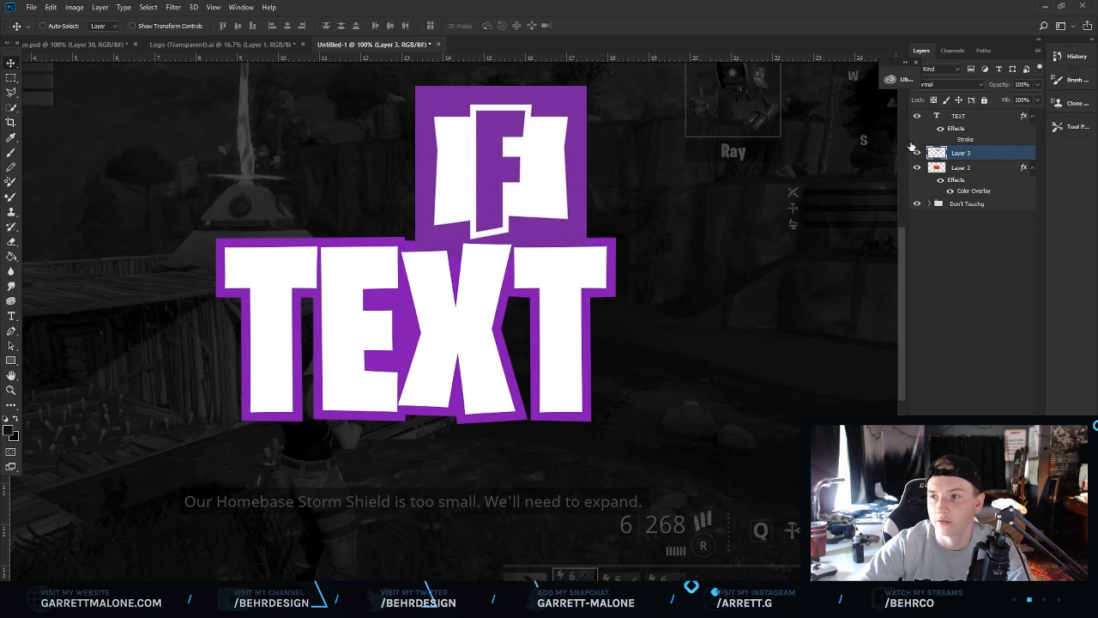
# Hide the text layers, center the logo on the canvas and zoom in on it.
pyautogui.click(917, 115)
pyautogui.moveTo(507, 167); pyautogui.dragTo(421, 265)
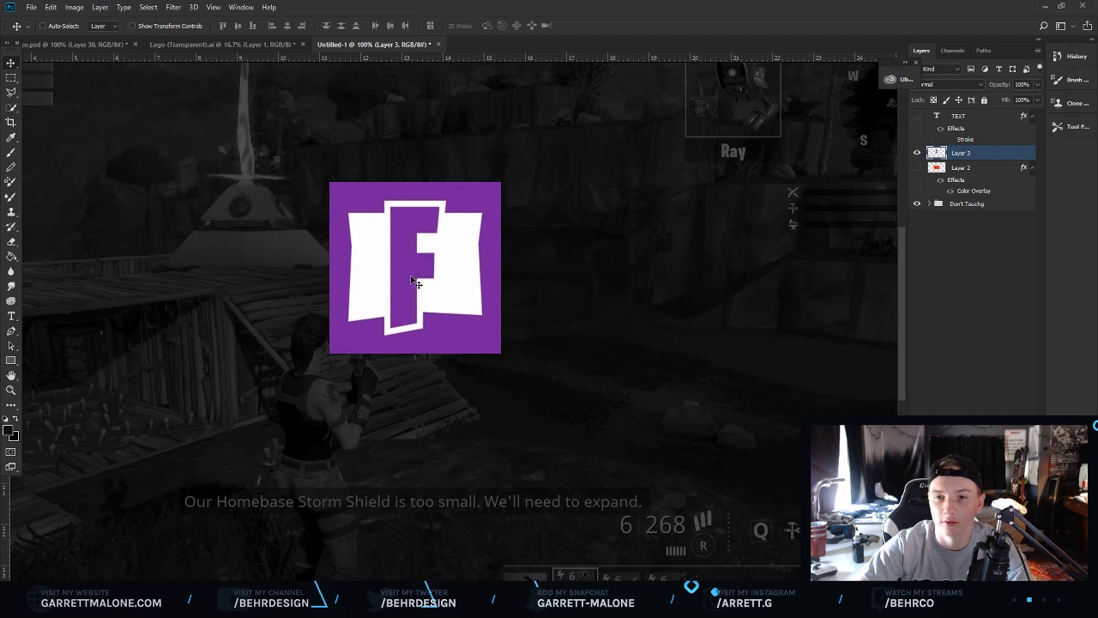
pyautogui.click(11, 389)
pyautogui.moveTo(414, 183); pyautogui.dragTo(453, 194)
# Create a new layer and set up the Brush tool at 3 px with a red foreground colour.
pyautogui.hotkey('ctrl', 'shift', 'alt', 'n')
pyautogui.press('b')
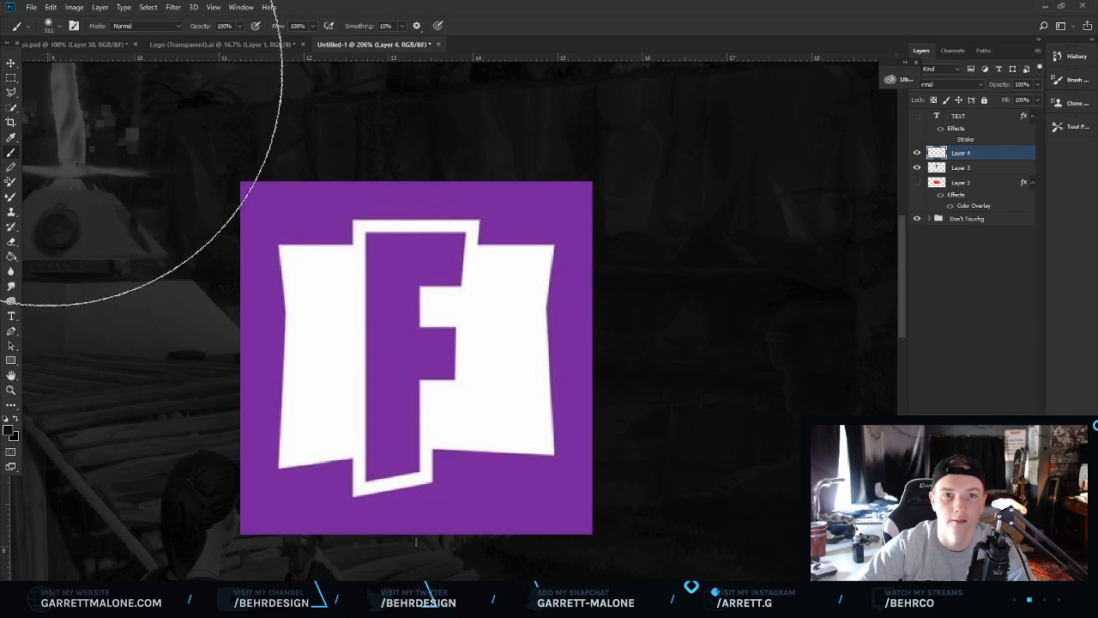
pyautogui.click(58, 27)
pyautogui.moveTo(85, 64)
pyautogui.mouseDown()
pyautogui.moveTo(57, 64)
pyautogui.moveTo(208, 90)
pyautogui.mouseUp()
pyautogui.write('3')
pyautogui.click(8, 430)
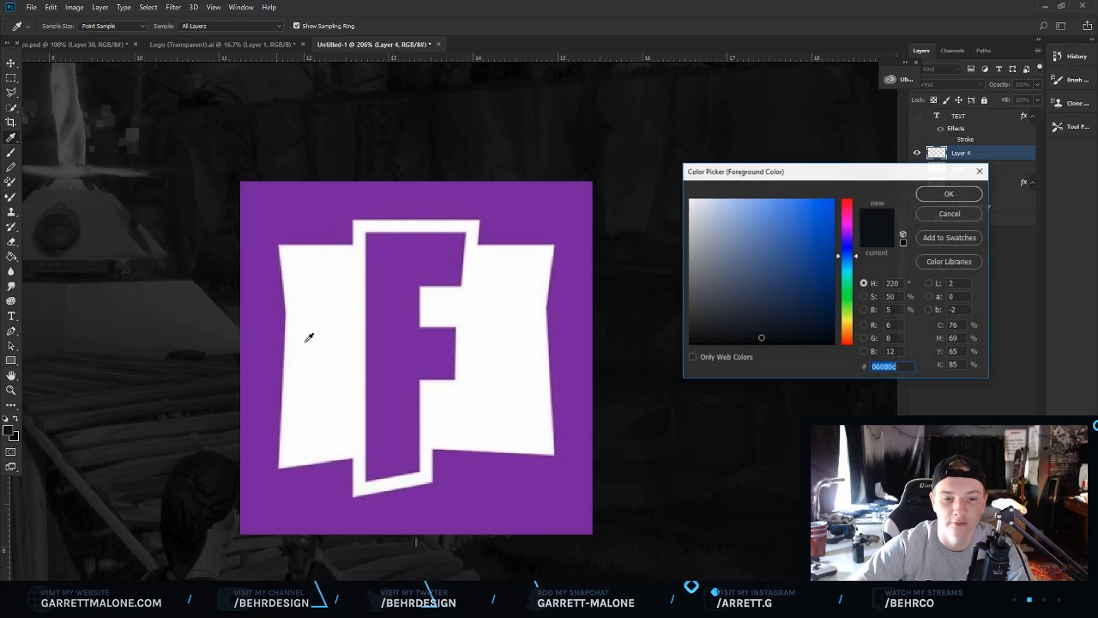
pyautogui.moveTo(850, 222); pyautogui.dragTo(843, 197)
pyautogui.click(835, 199)
pyautogui.click(951, 194)
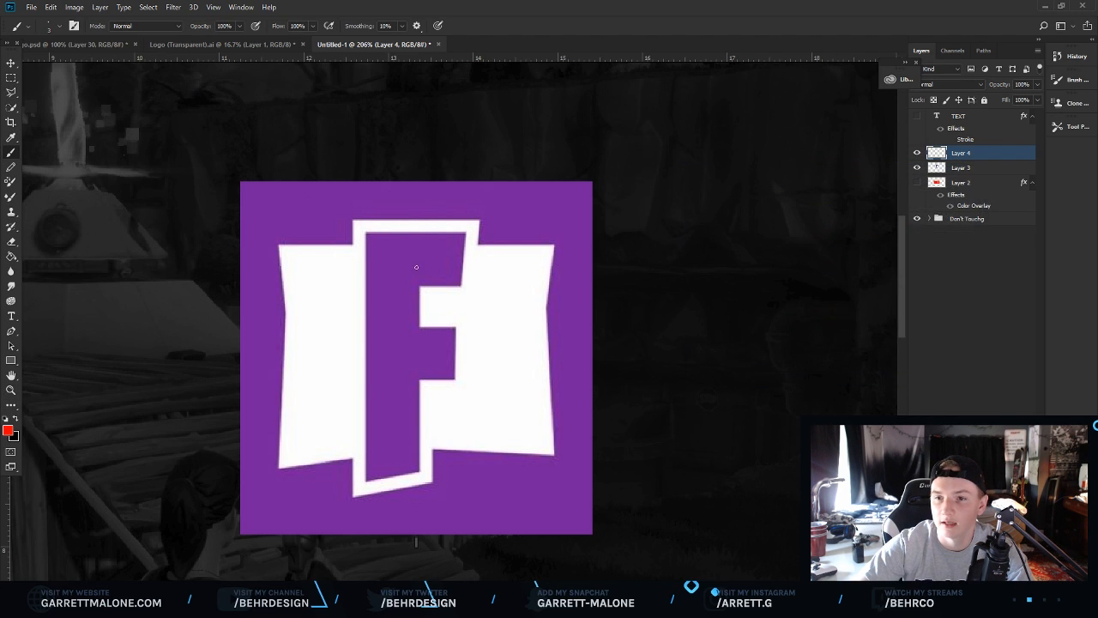
# Draw red circles and crossing lines over the logo to mark the offset shapes of the F.
pyautogui.moveTo(377, 210)
pyautogui.mouseDown()
pyautogui.moveTo(306, 237)
pyautogui.moveTo(399, 277)
pyautogui.moveTo(523, 246)
pyautogui.moveTo(371, 204)
pyautogui.mouseUp()
pyautogui.moveTo(408, 420)
pyautogui.mouseDown()
pyautogui.moveTo(414, 515)
pyautogui.moveTo(444, 405)
pyautogui.moveTo(418, 400)
pyautogui.mouseUp()
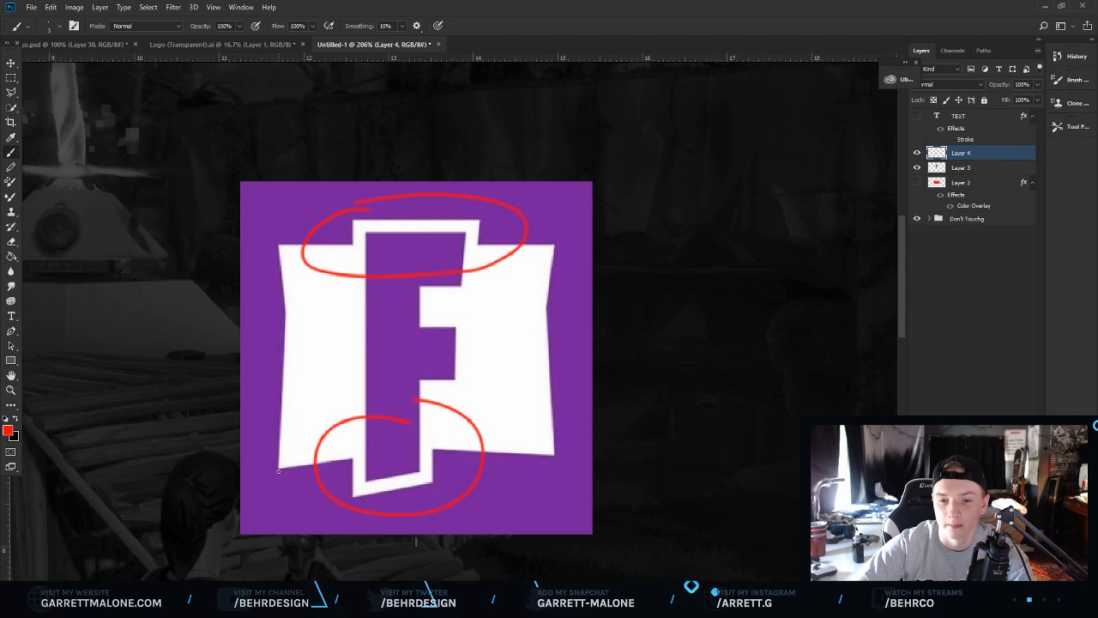
pyautogui.moveTo(297, 457); pyautogui.dragTo(561, 244)
pyautogui.moveTo(281, 246)
pyautogui.mouseDown()
pyautogui.moveTo(385, 314)
pyautogui.moveTo(555, 460)
pyautogui.mouseUp()
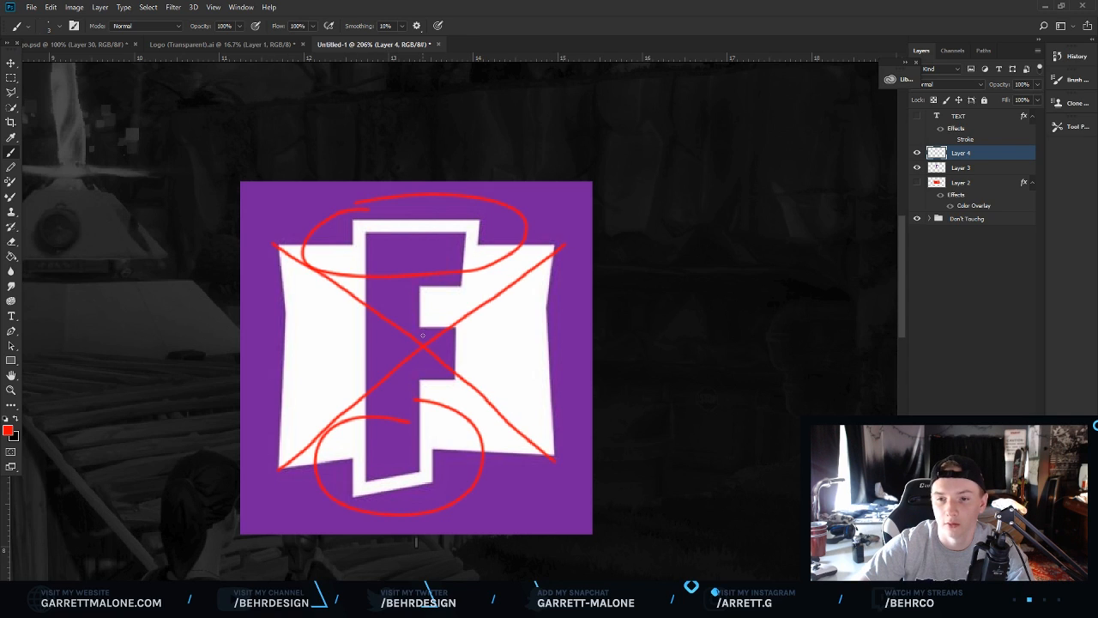
pyautogui.moveTo(423, 311); pyautogui.dragTo(422, 384)
pyautogui.moveTo(469, 347); pyautogui.dragTo(403, 347)
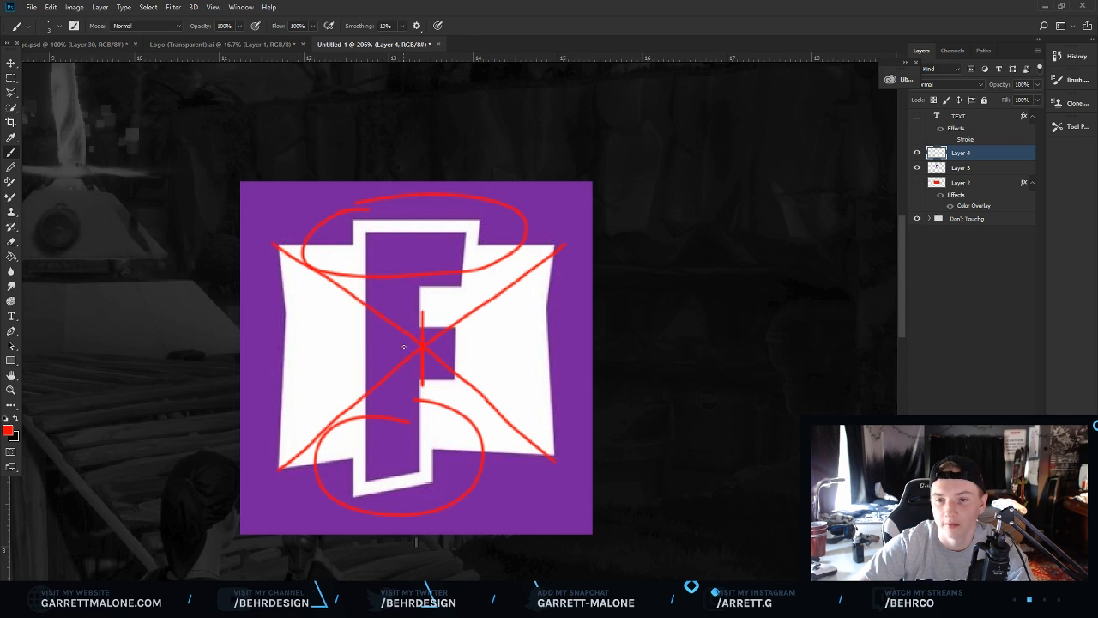
pyautogui.click(391, 445)
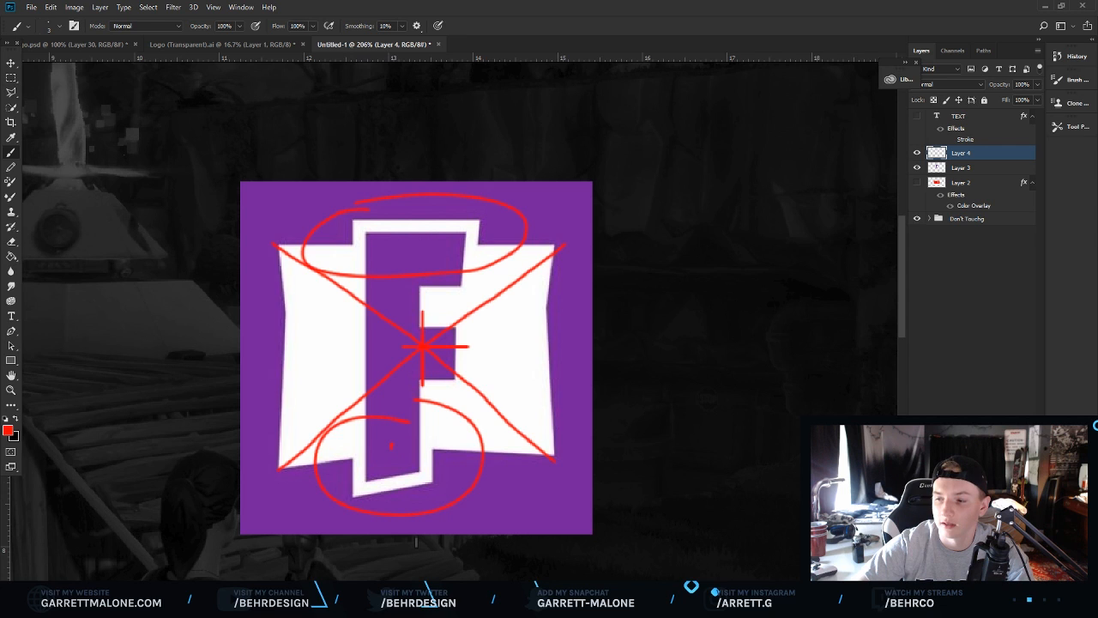
# Delete the red sketch layer and zoom out to the whole thumbnail.
pyautogui.press('Delete')
pyautogui.press('Return')
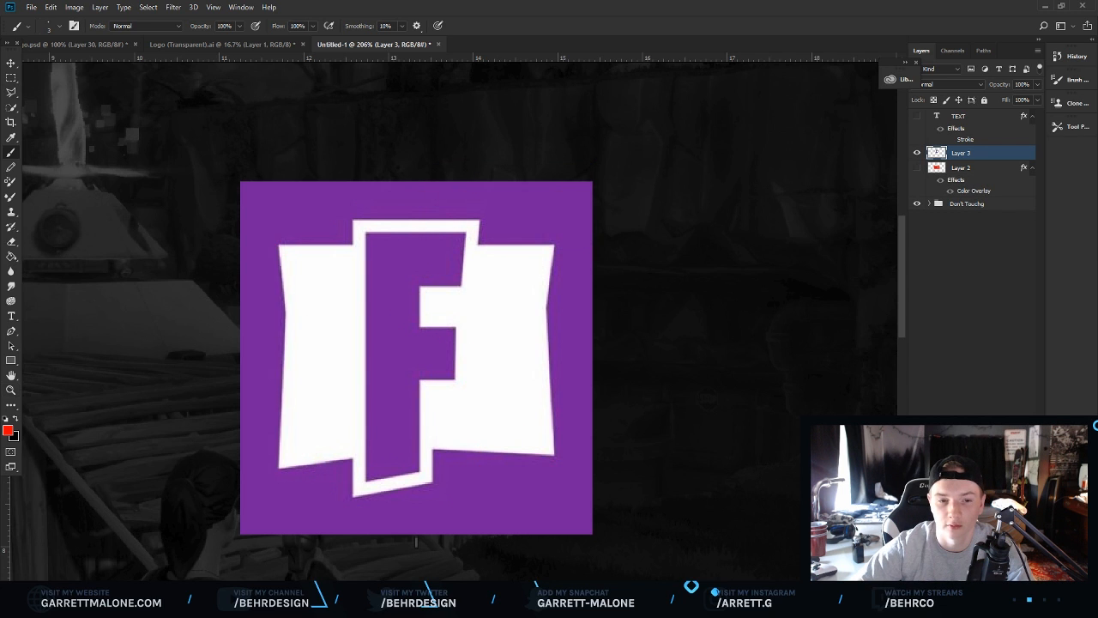
pyautogui.press('z')
pyautogui.moveTo(428, 285); pyautogui.dragTo(101, 238)
pyautogui.press('v')
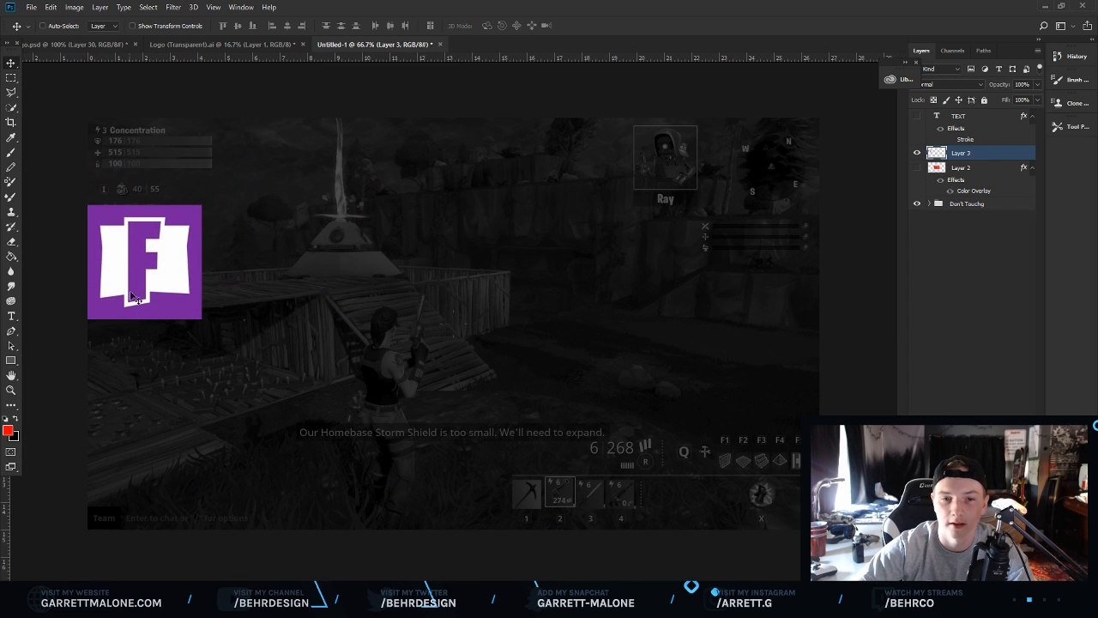
# Show the purple backing layer and the TEXT layer again.
pyautogui.click(918, 168)
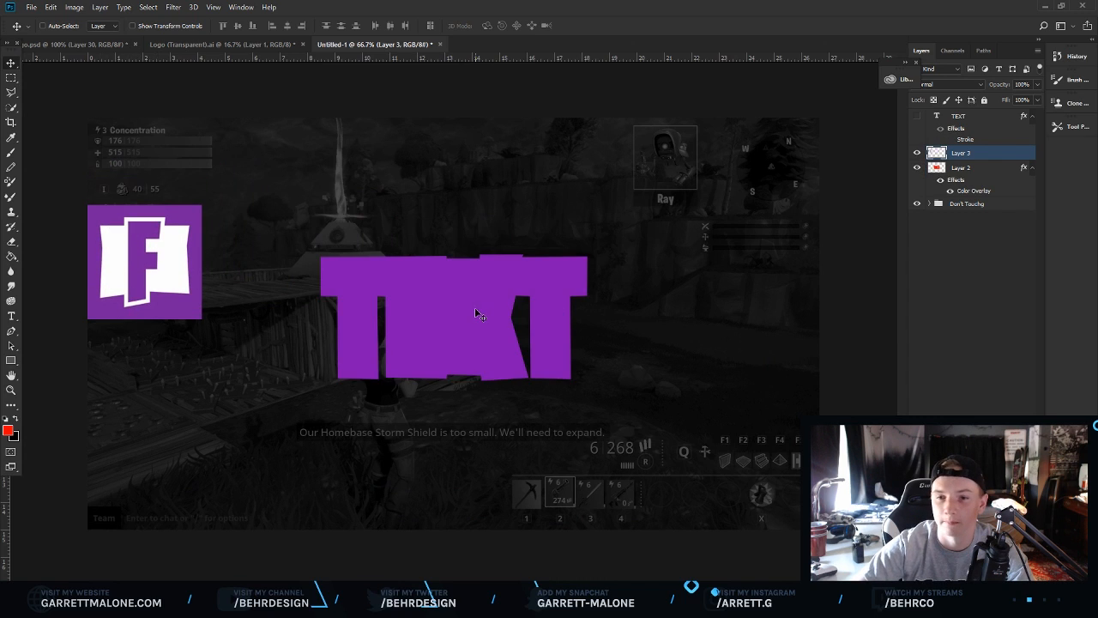
pyautogui.click(918, 117)
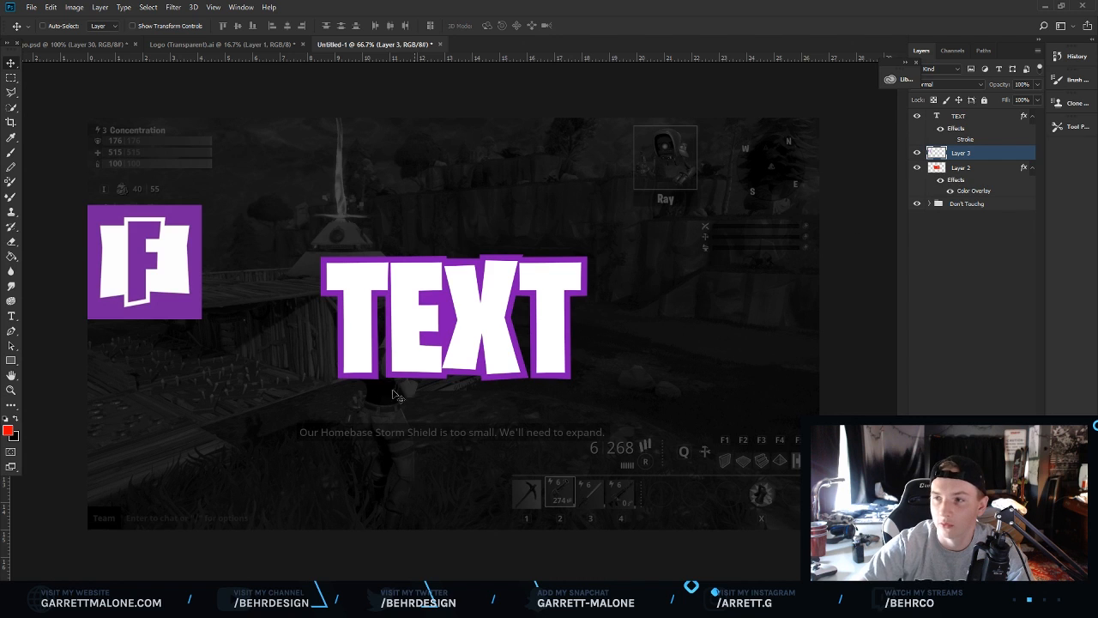
# Draw a red rectangle about 49 x 174 px just left of the T's top.
pyautogui.click(11, 389)
pyautogui.click(448, 314)
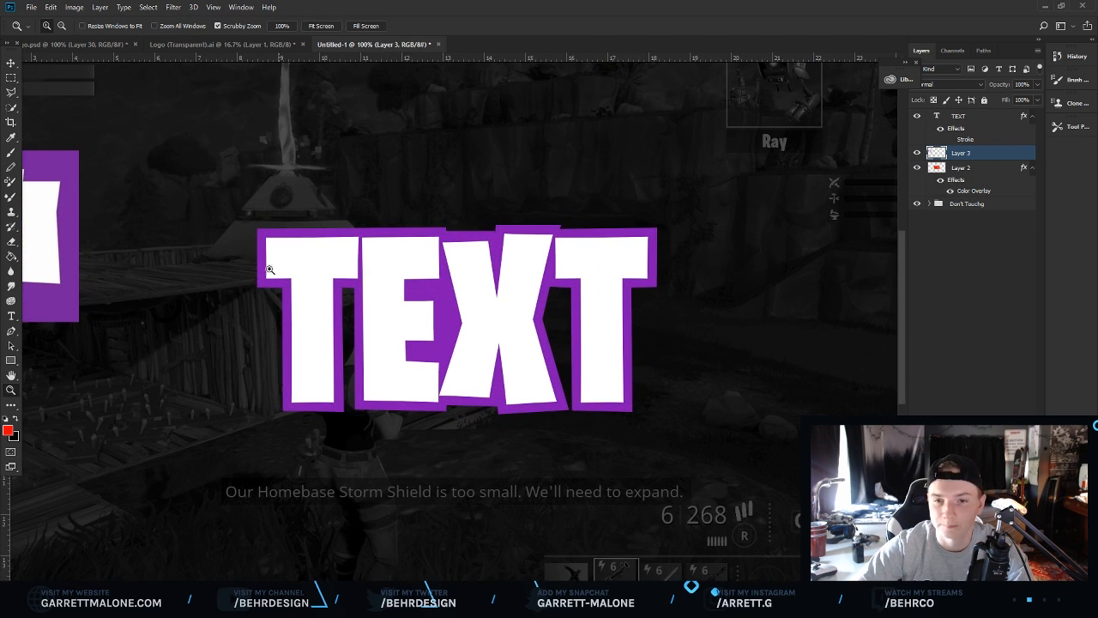
pyautogui.click(189, 269)
pyautogui.scroll(-1, 295, 215)
pyautogui.click(11, 359)
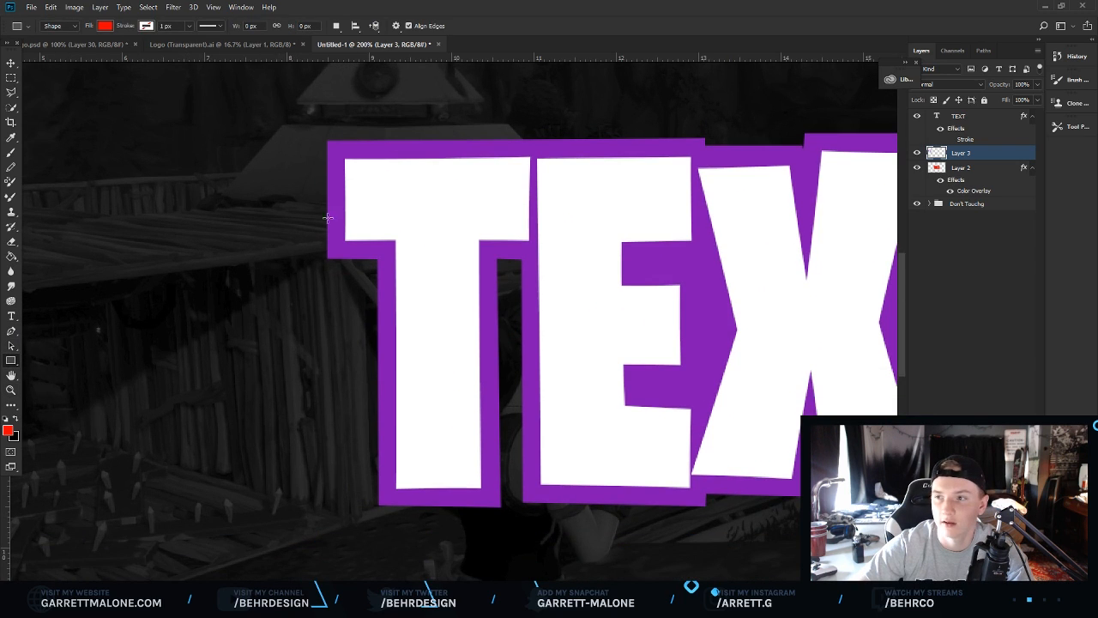
pyautogui.moveTo(328, 186)
pyautogui.mouseDown()
pyautogui.moveTo(294, 349)
pyautogui.moveTo(271, 385)
pyautogui.mouseUp()
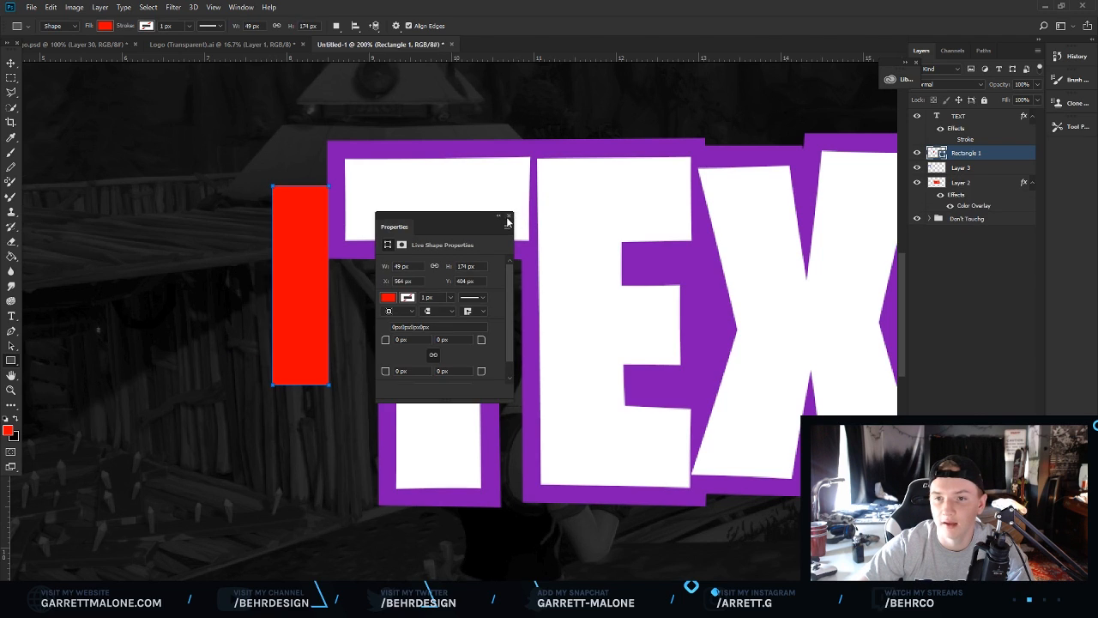
pyautogui.click(508, 217)
# Add vertical guides at the rectangle's left and right edges, then hide the rectangle layer.
pyautogui.moveTo(8, 491); pyautogui.dragTo(271, 459)
pyautogui.moveTo(6, 488); pyautogui.dragTo(329, 453)
pyautogui.click(11, 64)
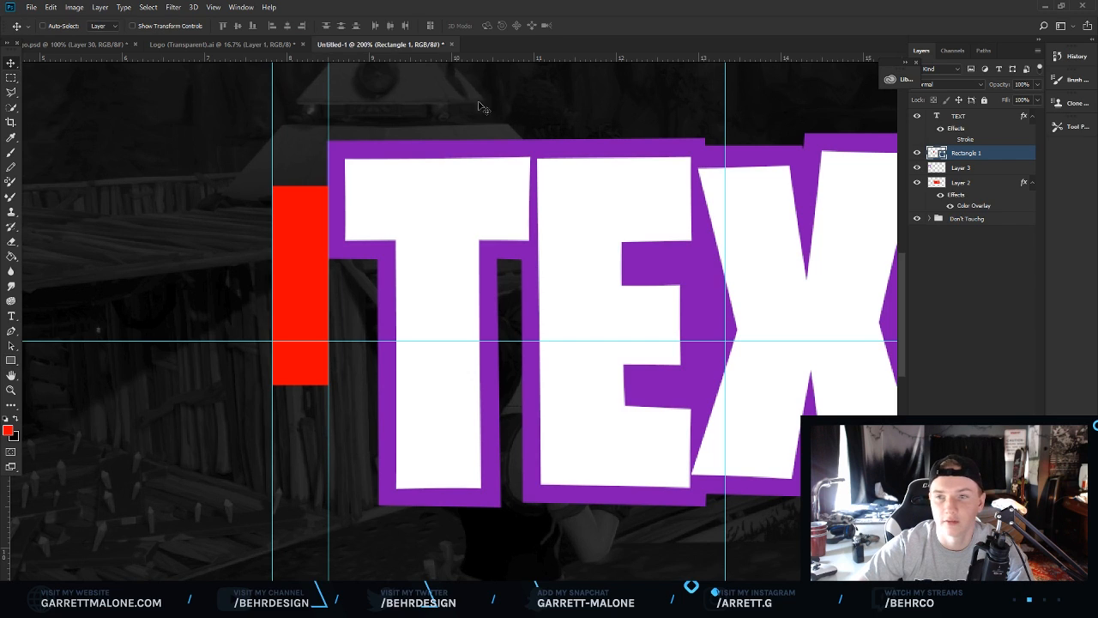
pyautogui.click(920, 155)
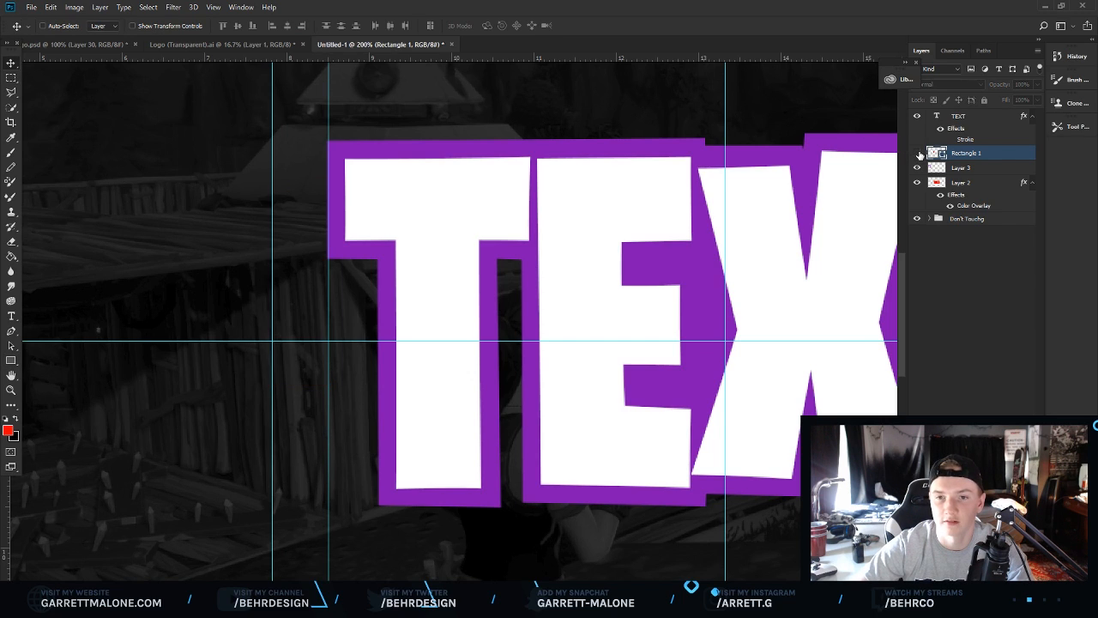
# Create a new layer and draw a polygonal selection from the outer guide to the T's purple outline.
pyautogui.hotkey('ctrl', 'shift', 'alt', 'n')
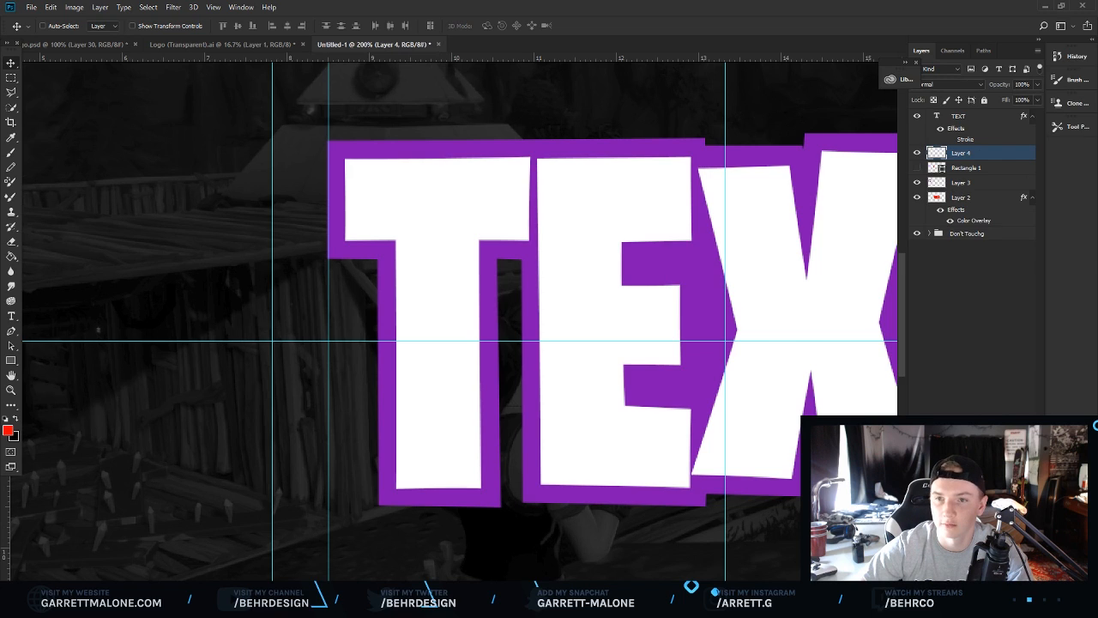
pyautogui.click(14, 93)
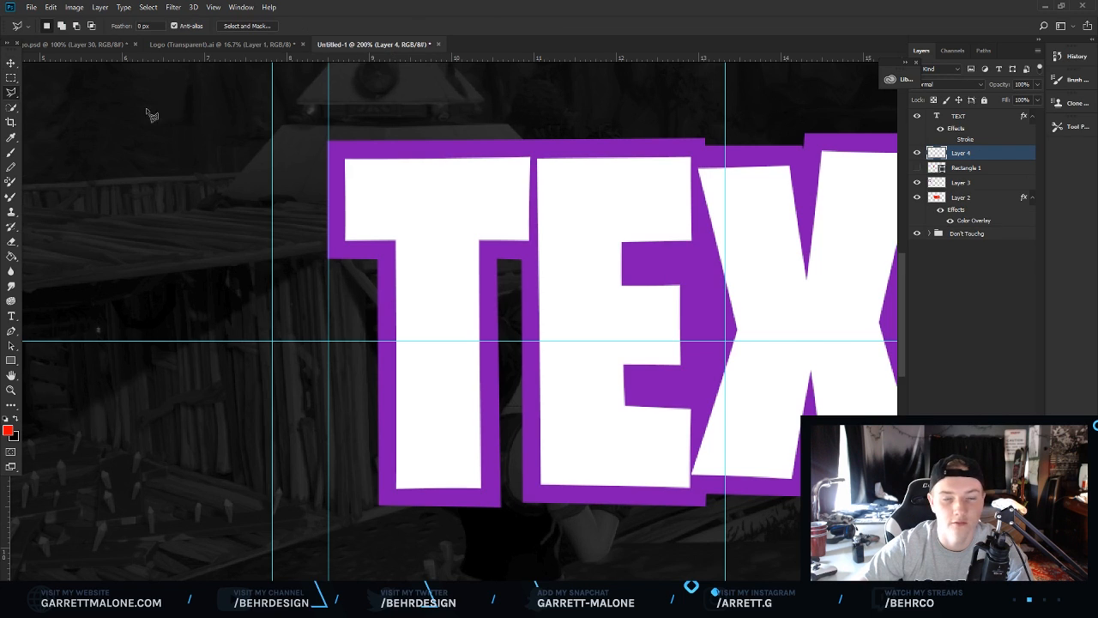
pyautogui.click(356, 175)
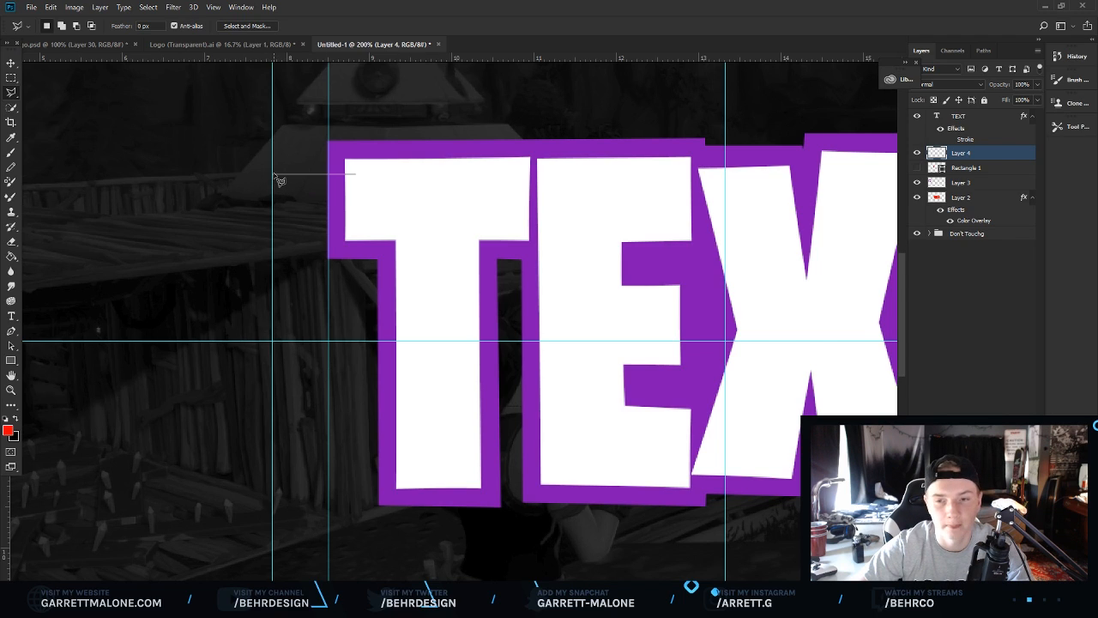
pyautogui.click(274, 175)
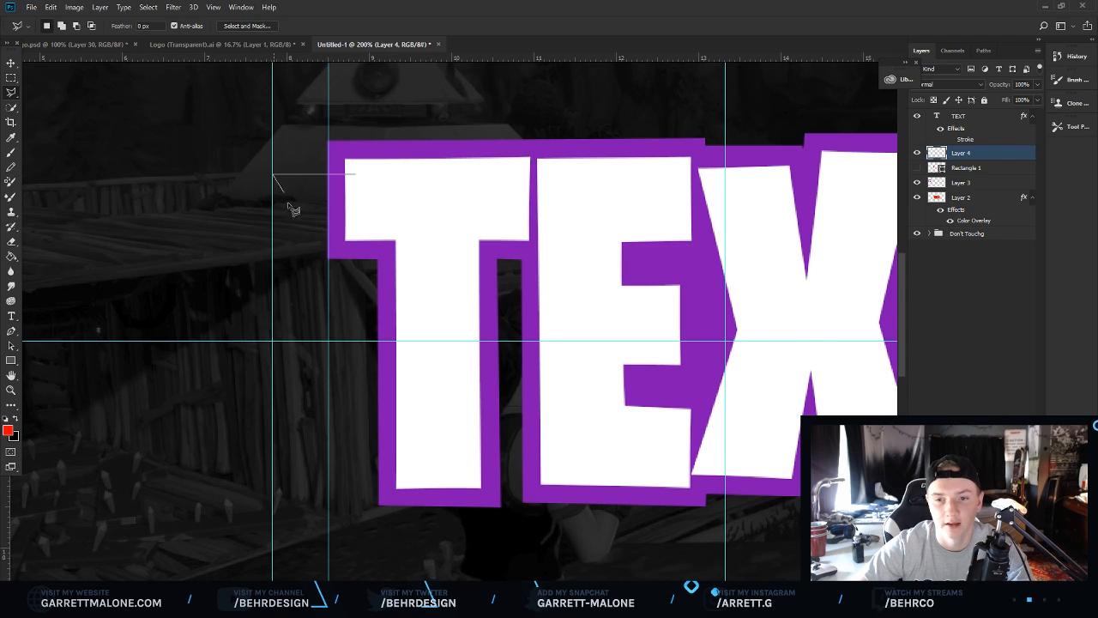
pyautogui.click(298, 276)
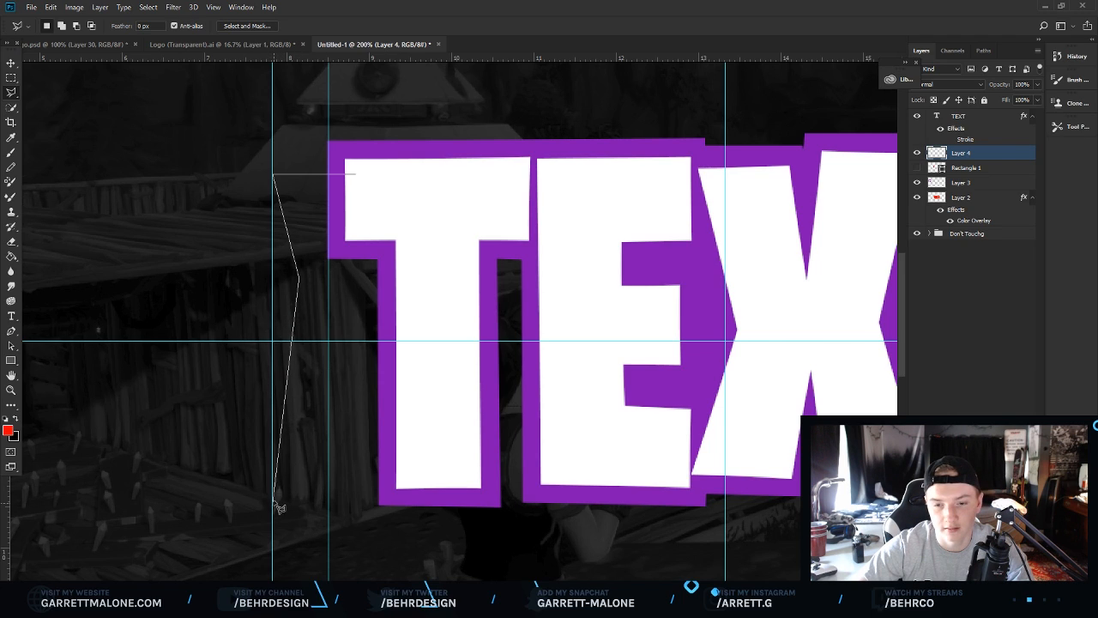
pyautogui.click(274, 485)
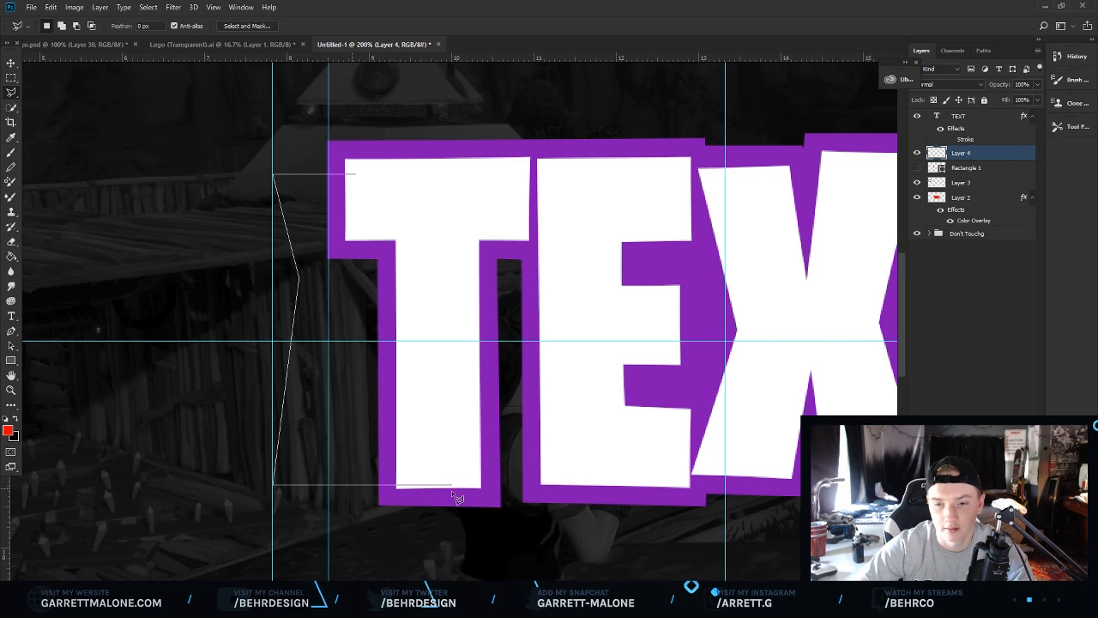
pyautogui.click(443, 486)
pyautogui.click(444, 184)
pyautogui.click(360, 182)
# Fill the selection with purple #8215b8 and deselect.
pyautogui.rightClick(363, 277)
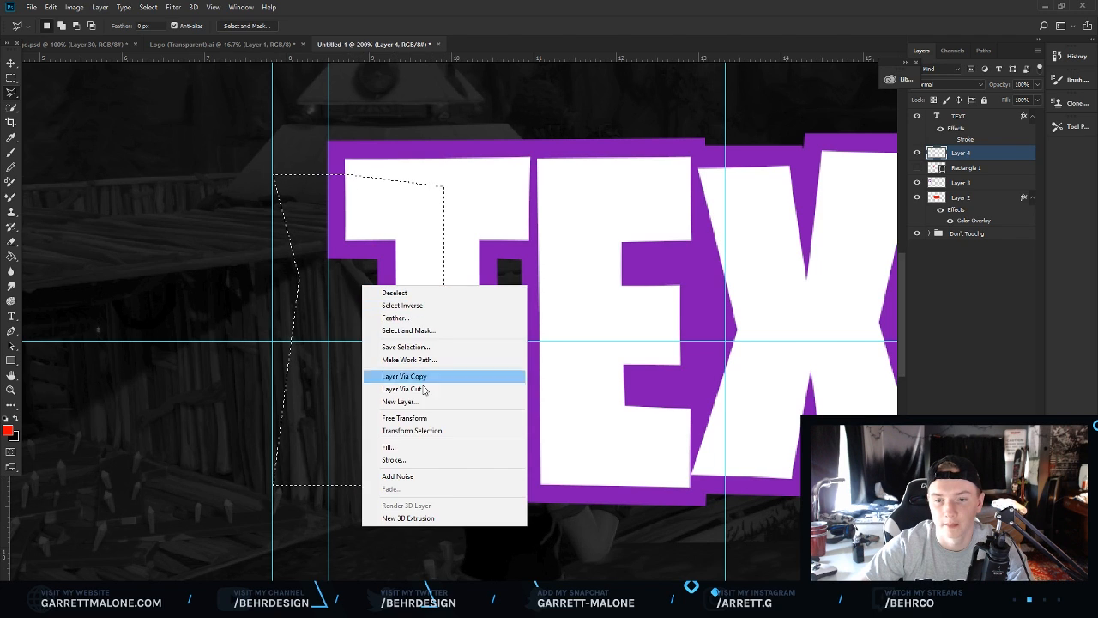
pyautogui.click(393, 444)
pyautogui.click(566, 175)
pyautogui.click(539, 194)
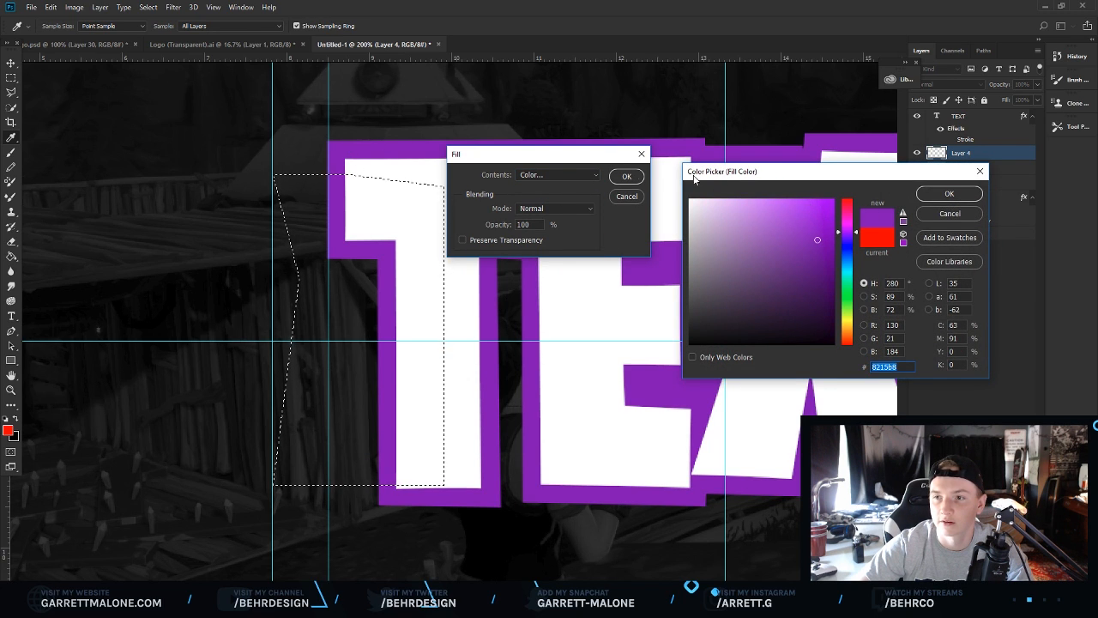
pyautogui.click(949, 195)
pyautogui.click(625, 176)
pyautogui.rightClick(414, 248)
pyautogui.click(452, 250)
# Delete the part of the purple shape right of the inner guide, then deselect and hide guides.
pyautogui.click(10, 78)
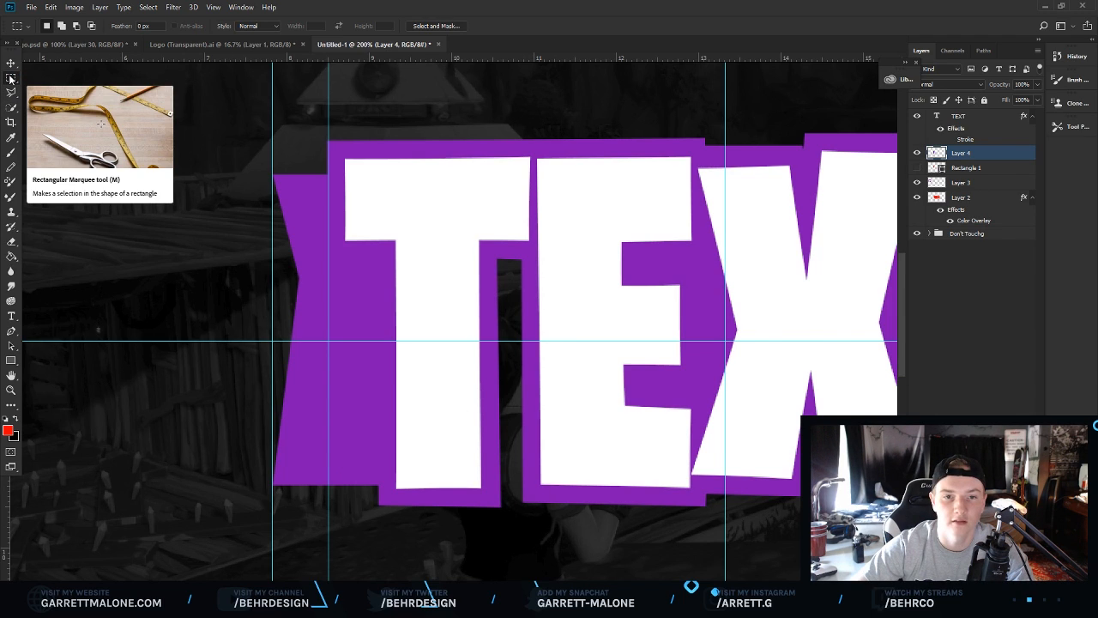
pyautogui.moveTo(598, 562); pyautogui.dragTo(332, 104)
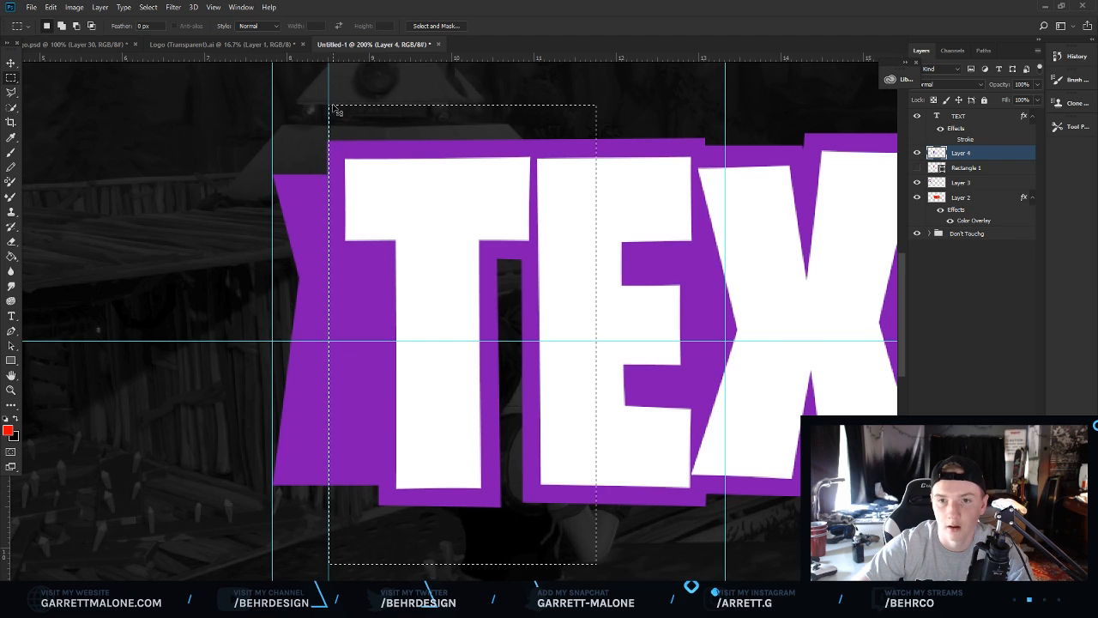
pyautogui.press('Delete')
pyautogui.hotkey('ctrl', 'd')
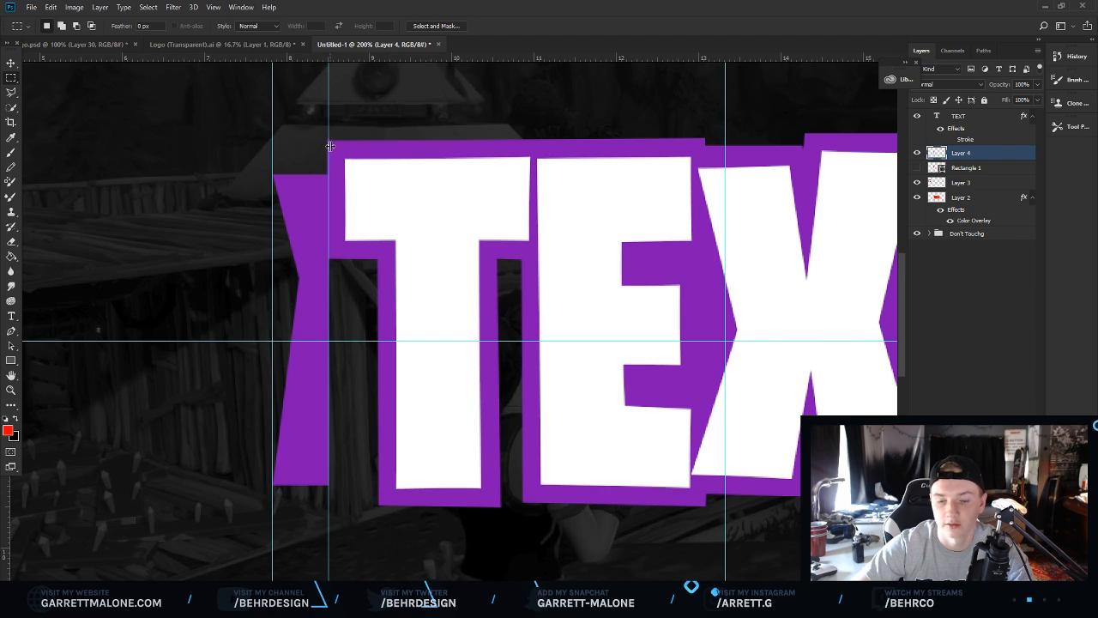
pyautogui.hotkey('ctrl', ';')
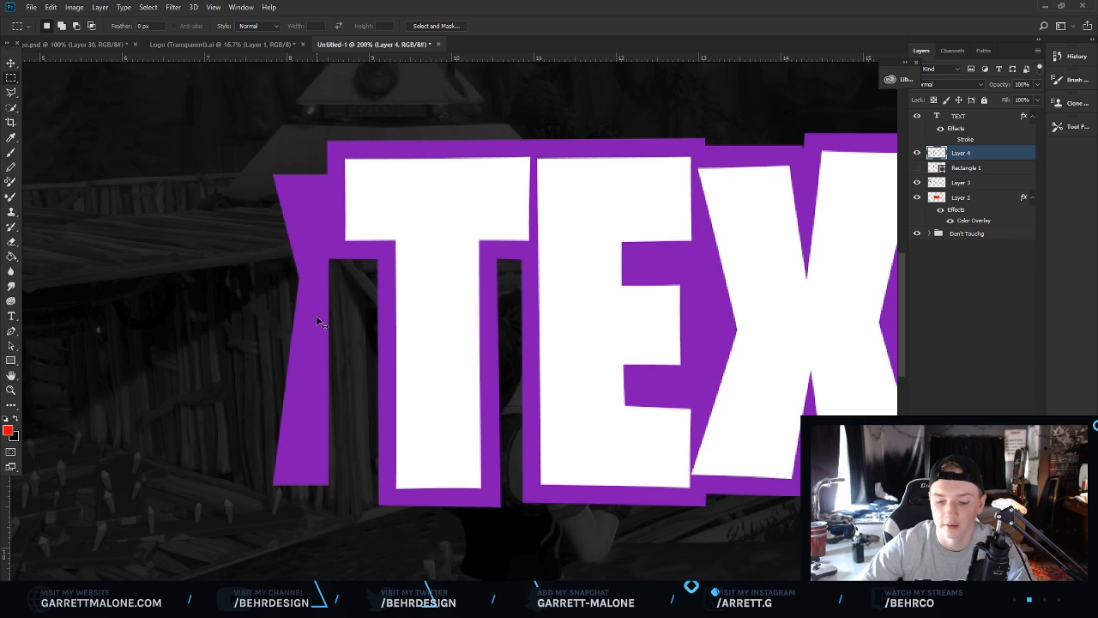
# Duplicate the purple shape, flip the copy horizontally and move it to the right end of the text.
pyautogui.hotkey('ctrl', 'j')
pyautogui.click(52, 7)
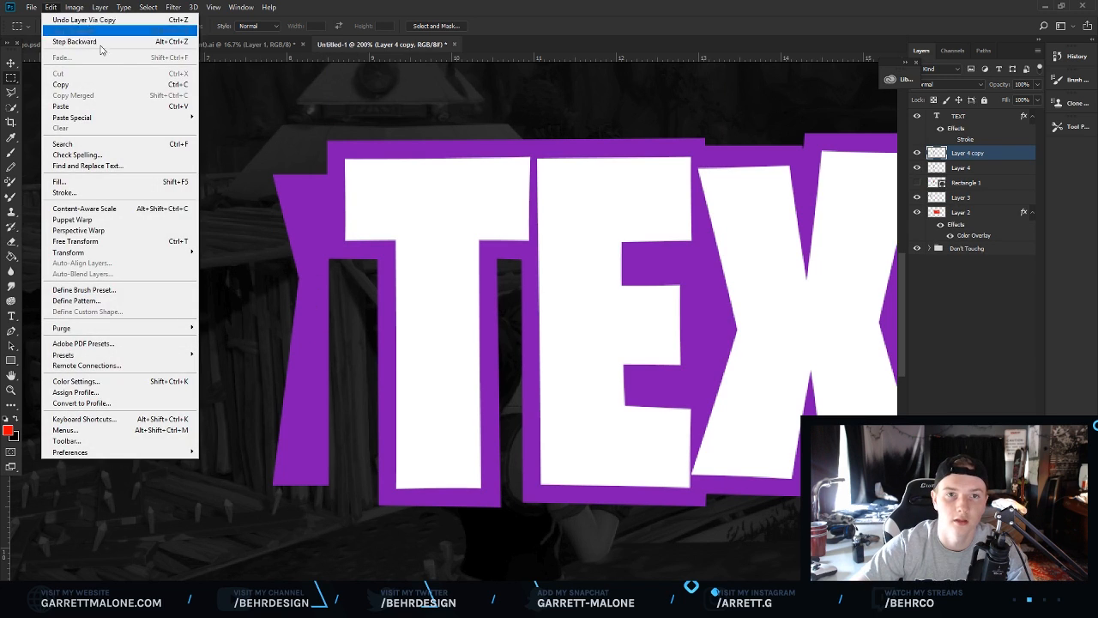
pyautogui.moveTo(181, 255)
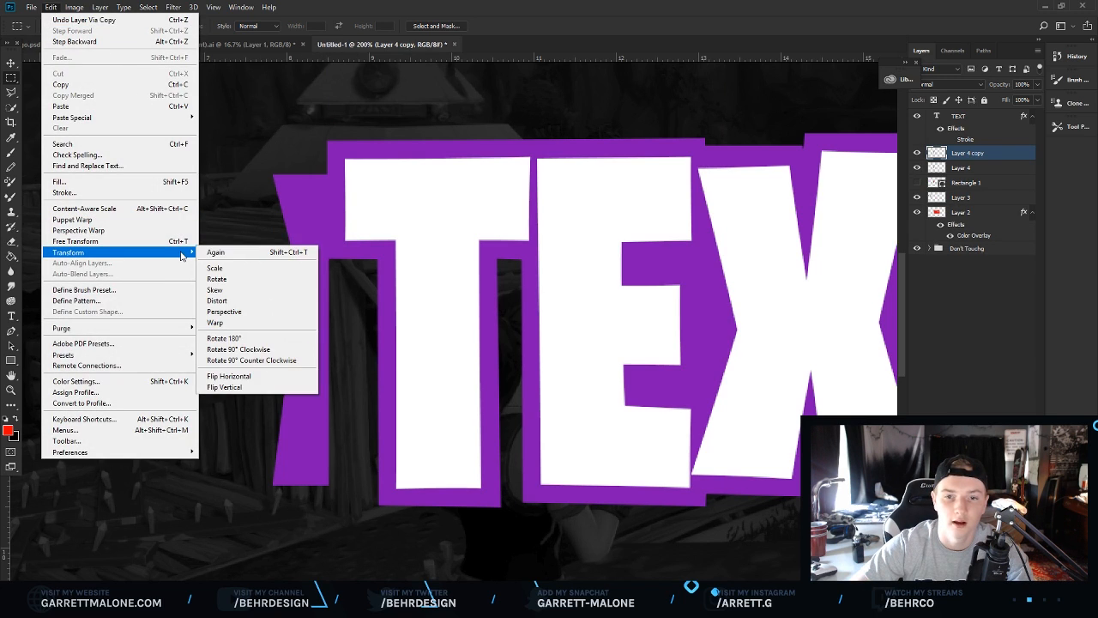
pyautogui.click(249, 375)
pyautogui.press('v')
pyautogui.moveTo(306, 302); pyautogui.dragTo(214, 295)
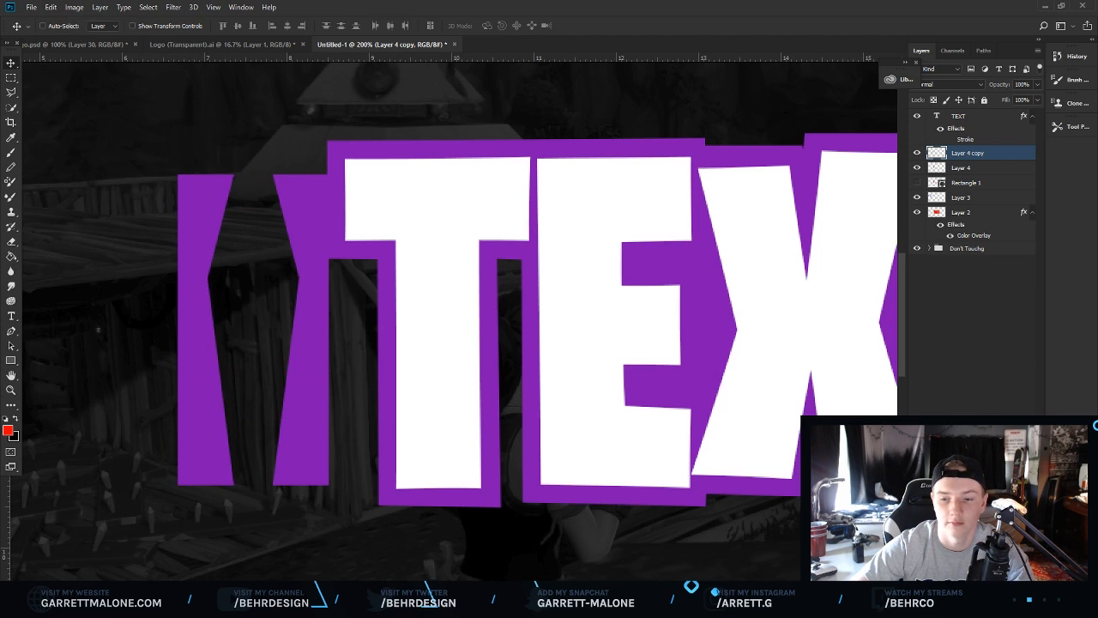
pyautogui.hscroll(3, 455, 321)
pyautogui.moveTo(123, 384); pyautogui.dragTo(560, 403)
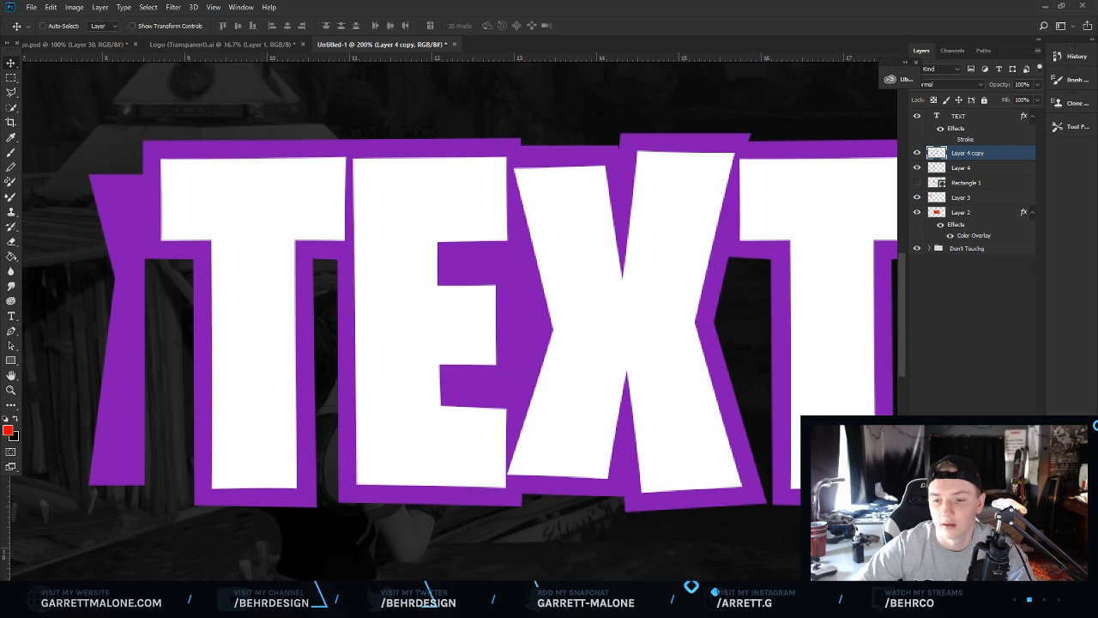
pyautogui.moveTo(472, 585); pyautogui.dragTo(588, 584)
pyautogui.moveTo(231, 359); pyautogui.dragTo(533, 352)
pyautogui.moveTo(381, 353); pyautogui.dragTo(453, 355)
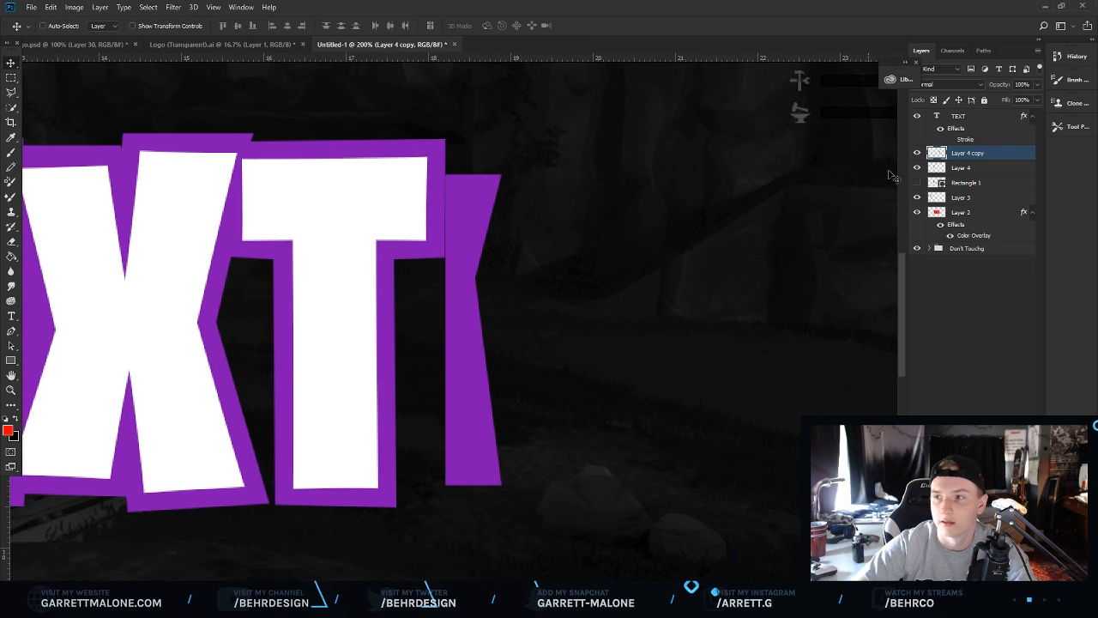
# Move both purple shape layers below the purple backing layer.
pyautogui.keyDown('shift'); pyautogui.click(970, 166); pyautogui.keyUp('shift')
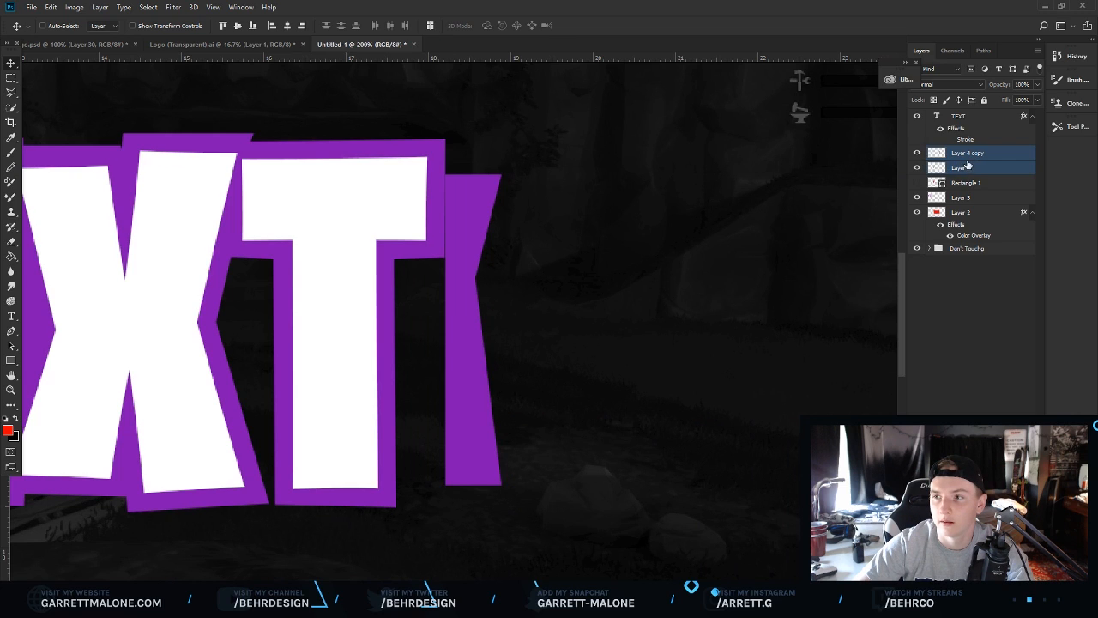
pyautogui.moveTo(969, 167); pyautogui.dragTo(975, 245)
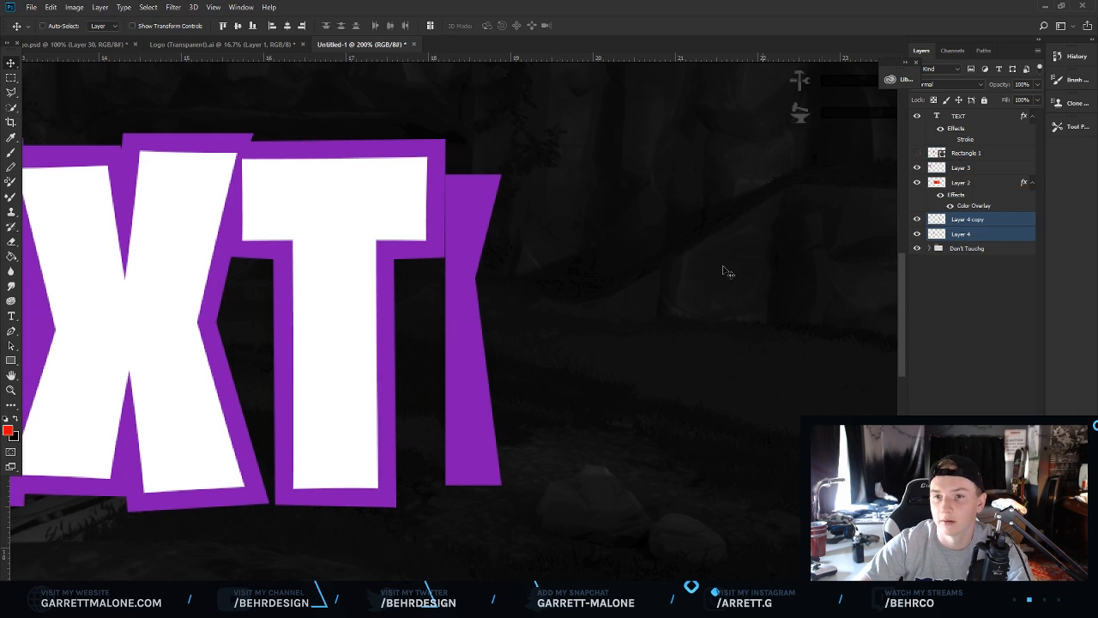
pyautogui.click(971, 220)
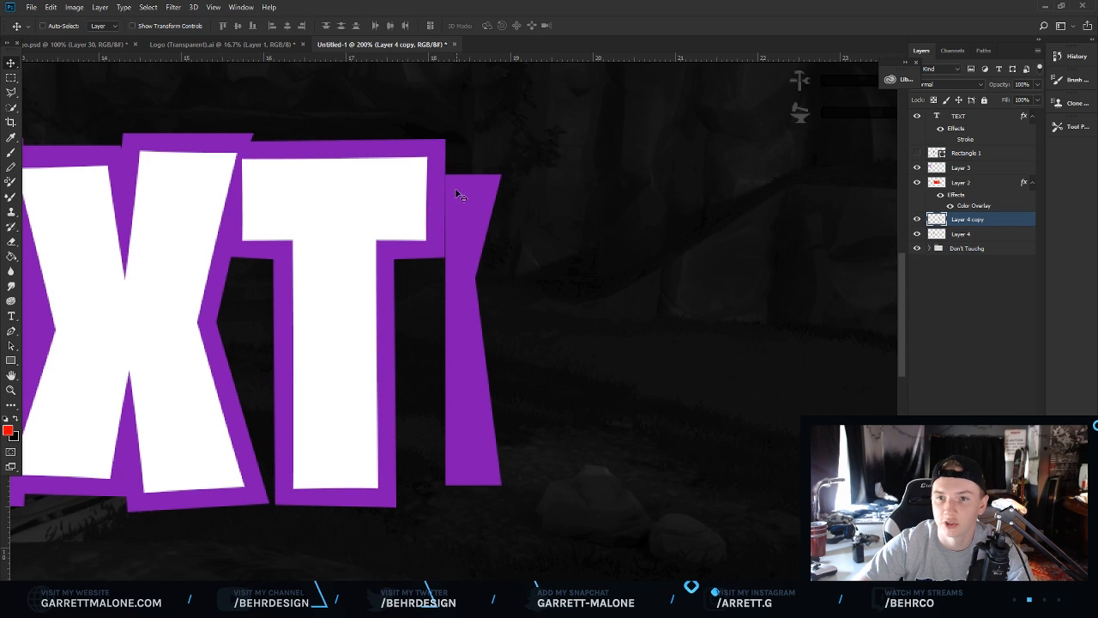
pyautogui.moveTo(461, 186)
pyautogui.mouseDown()
pyautogui.moveTo(451, 176)
pyautogui.moveTo(461, 186)
pyautogui.mouseUp()
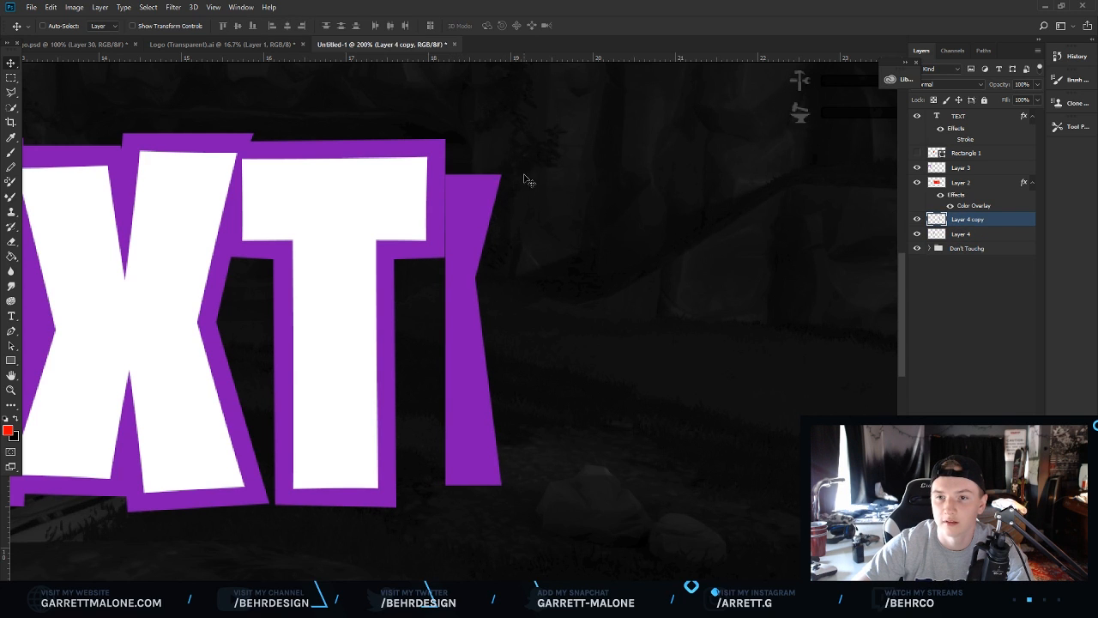
pyautogui.hscroll(-13, 460, 320)
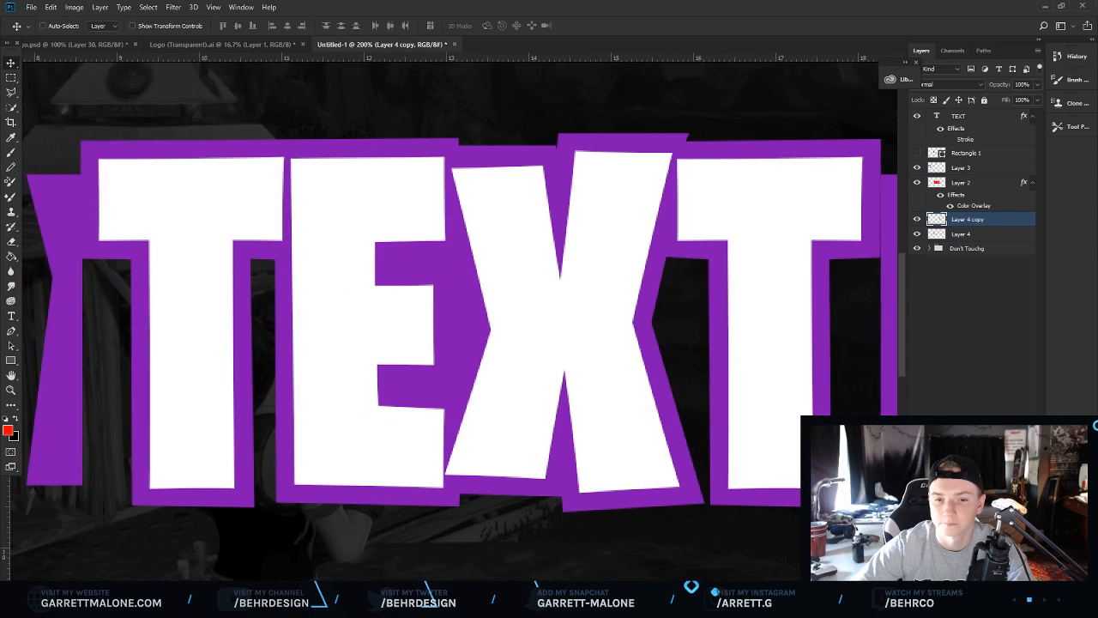
# On a new layer, draw a polygonal backing shape spanning the whole text with a notched left edge, fill it purple and deselect.
pyautogui.hotkey('ctrl', 'shift', 'alt', 'n')
pyautogui.click(10, 93)
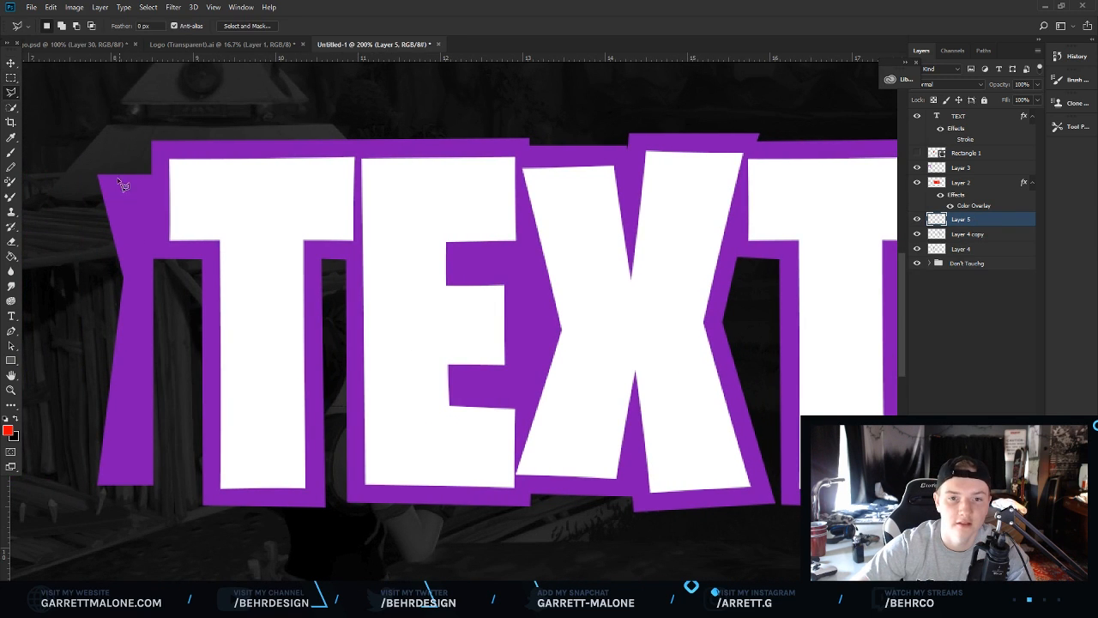
pyautogui.click(97, 175)
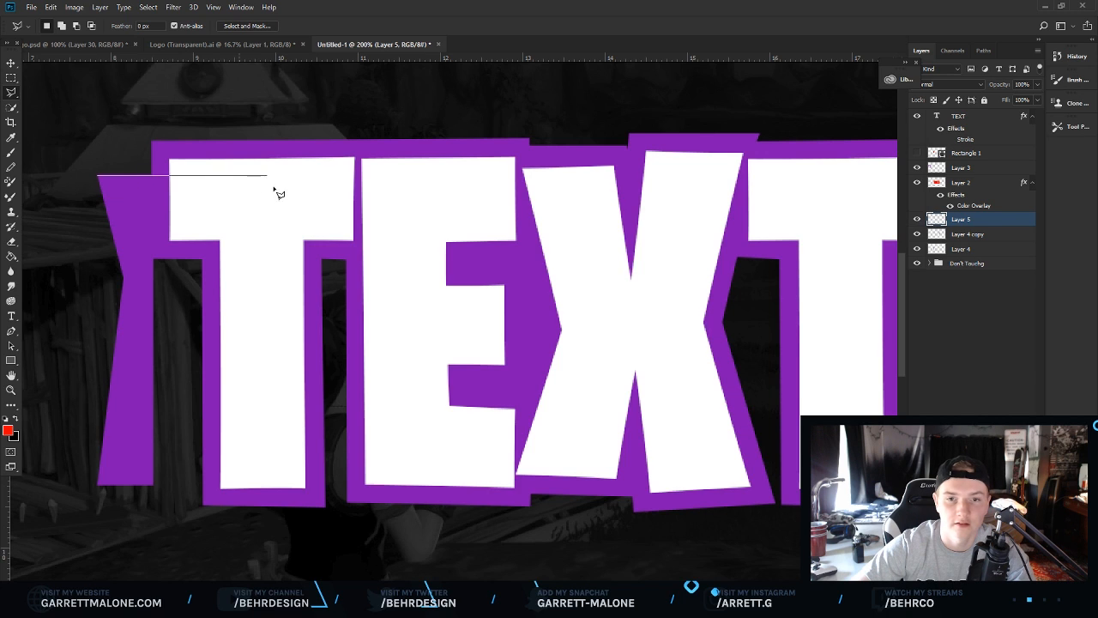
pyautogui.hscroll(5, 335, 185)
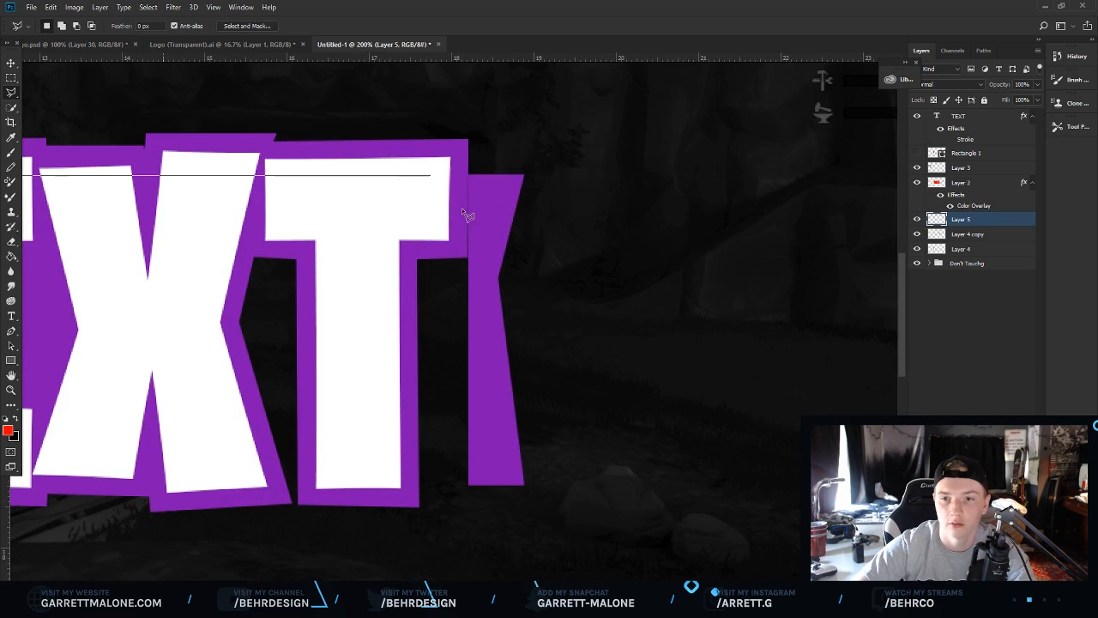
pyautogui.click(489, 176)
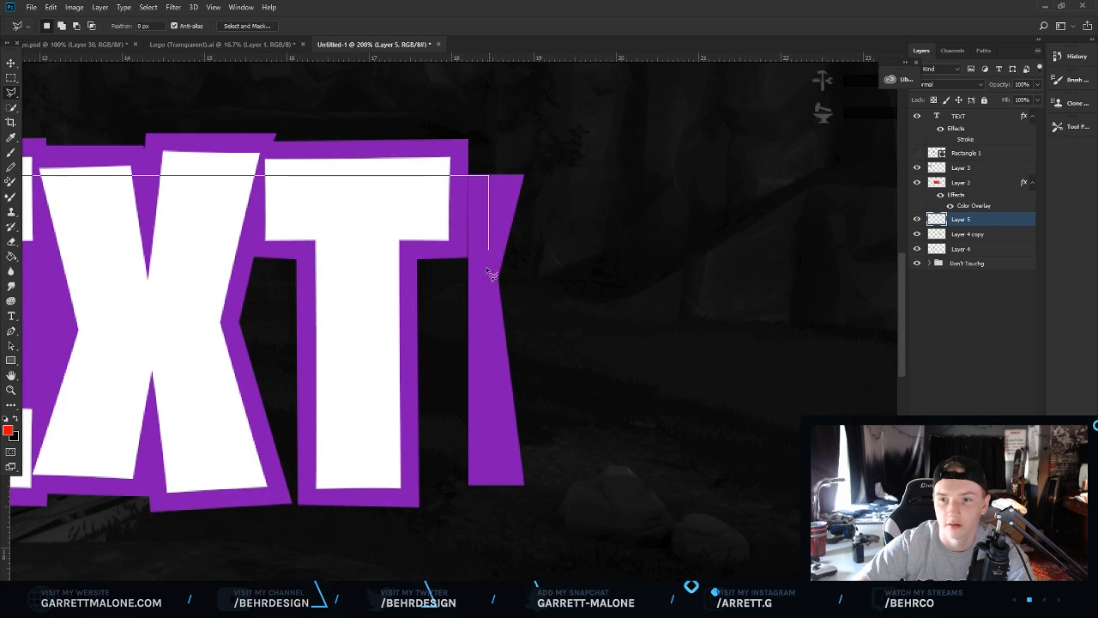
pyautogui.click(487, 485)
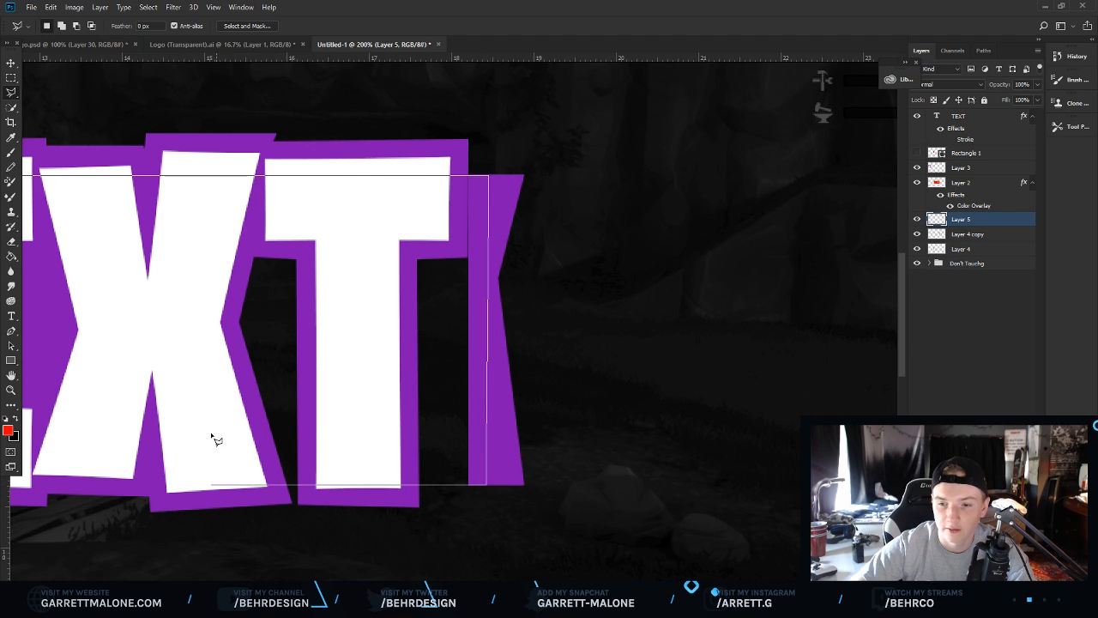
pyautogui.hscroll(-6, 212, 436)
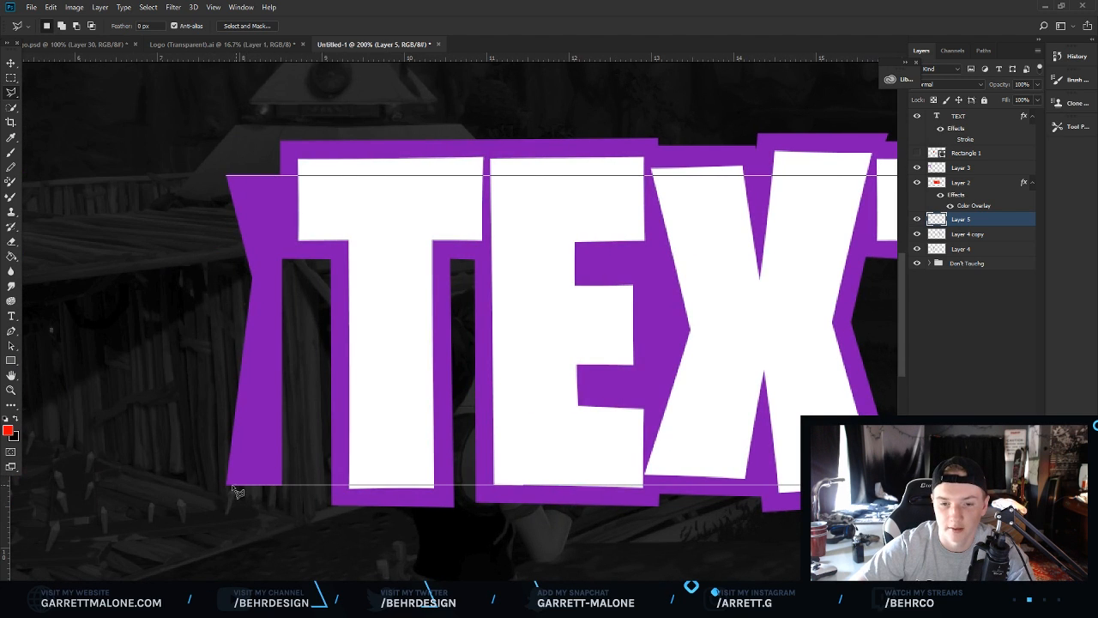
pyautogui.click(228, 485)
pyautogui.click(266, 339)
pyautogui.click(264, 216)
pyautogui.click(228, 176)
pyautogui.rightClick(310, 210)
pyautogui.click(342, 371)
pyautogui.click(628, 177)
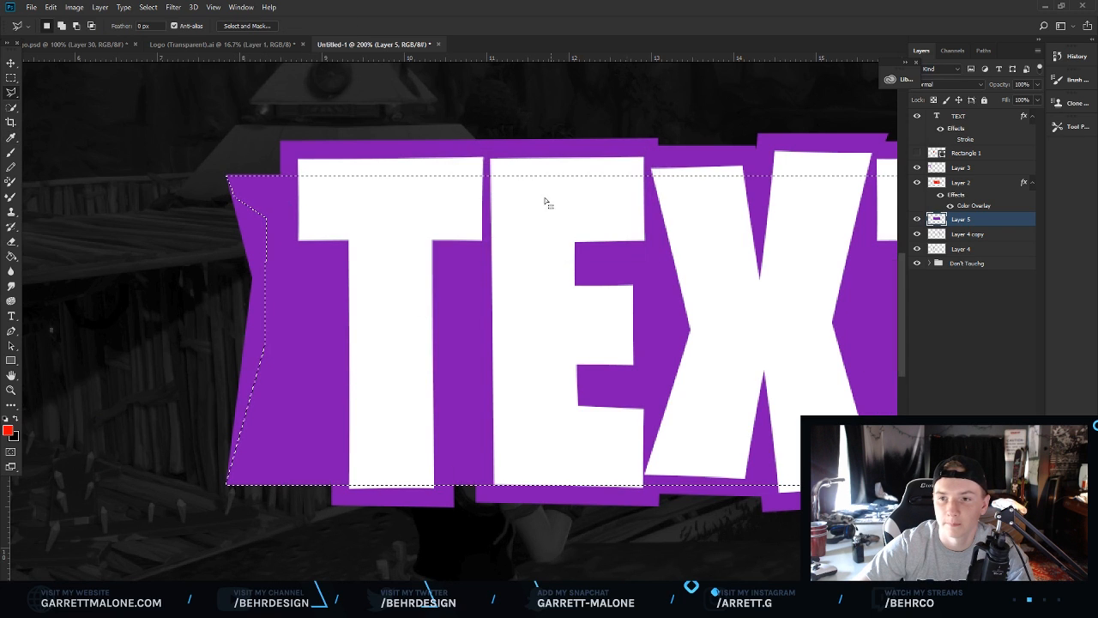
pyautogui.click(519, 226)
# Examine the whole thumbnail at several zoom levels, briefly toggling the text layer's visibility.
pyautogui.press('z')
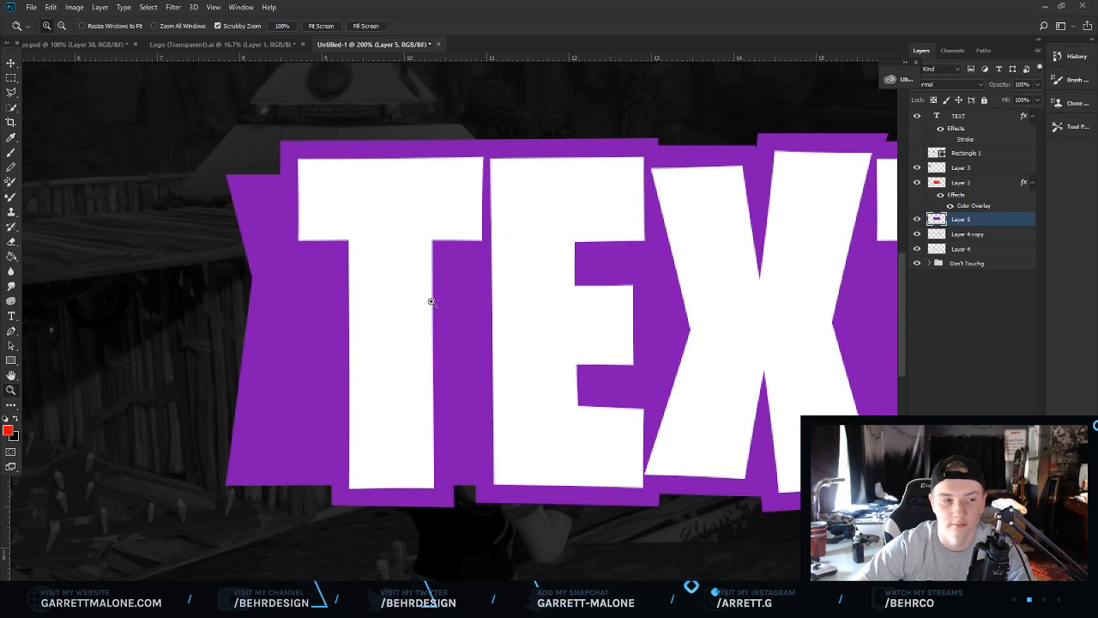
pyautogui.moveTo(430, 299); pyautogui.dragTo(401, 307)
pyautogui.hotkey('ctrl', '+')
pyautogui.hotkey('ctrl', '+')
pyautogui.hotkey('ctrl', '+')
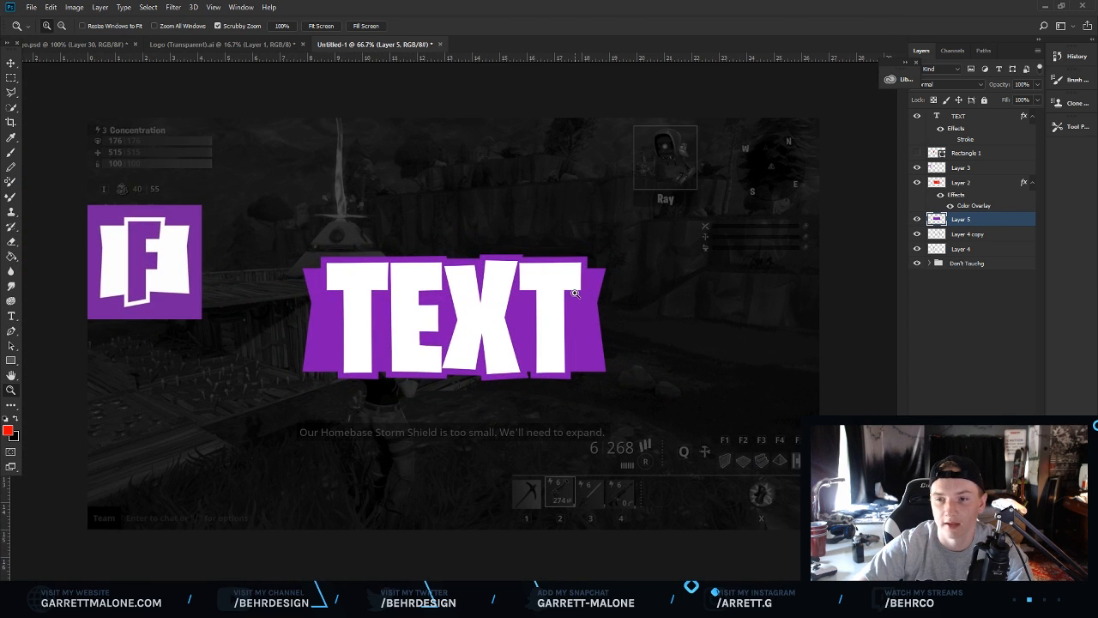
pyautogui.moveTo(544, 326); pyautogui.dragTo(510, 311)
pyautogui.hotkey('ctrl', '1')
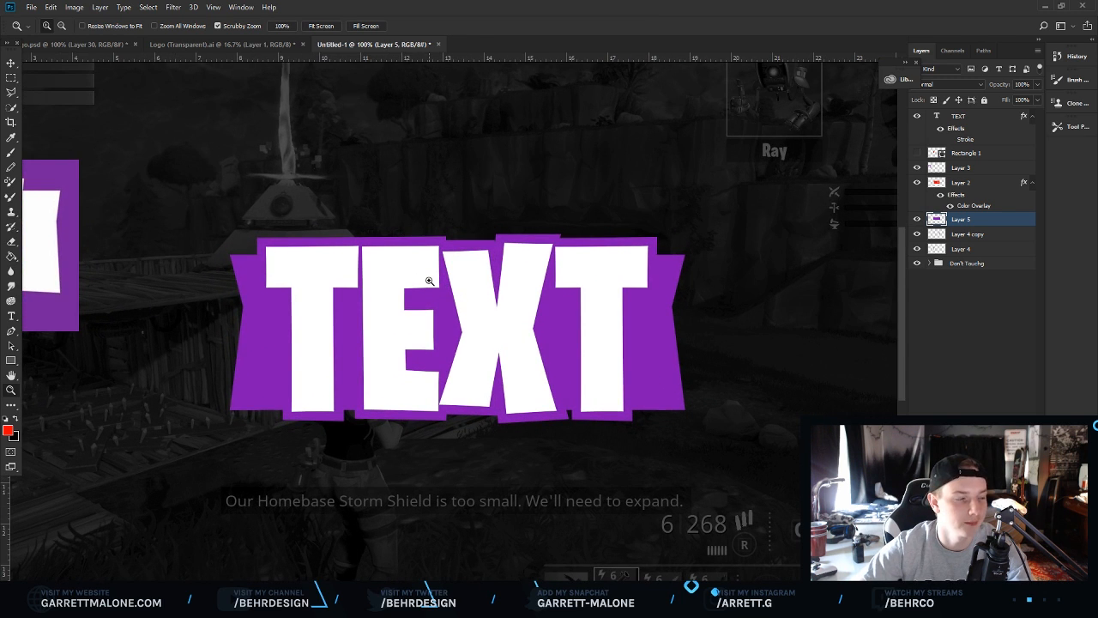
pyautogui.hotkey('ctrl', '-')
pyautogui.hotkey('ctrl', '-')
pyautogui.hotkey('ctrl', '-')
pyautogui.hotkey('ctrl', '+')
pyautogui.hotkey('ctrl', '+')
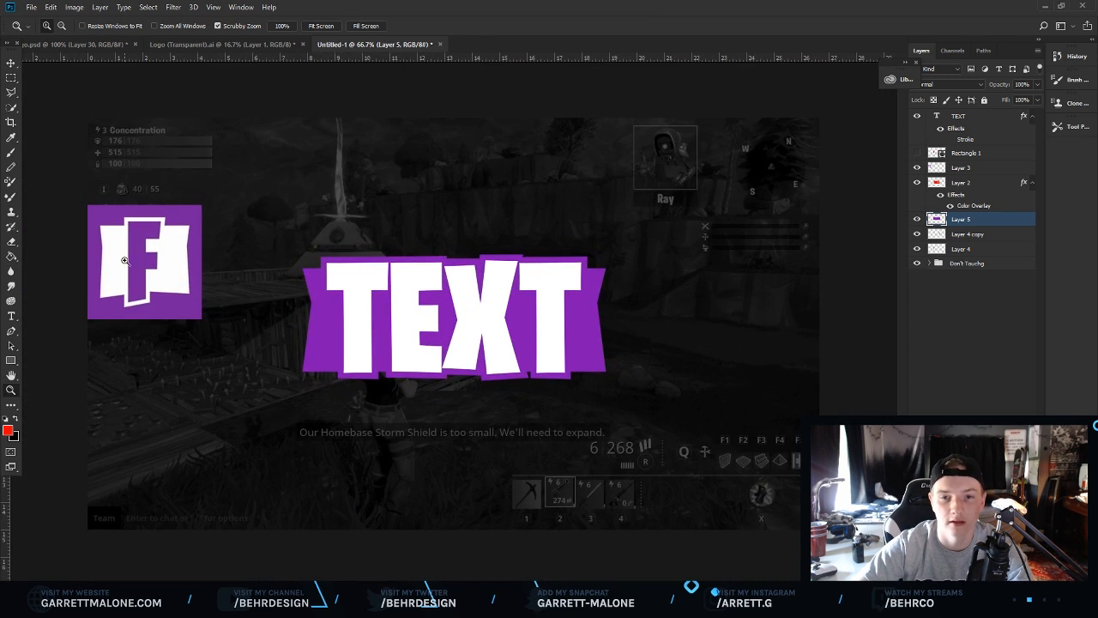
pyautogui.click(441, 329)
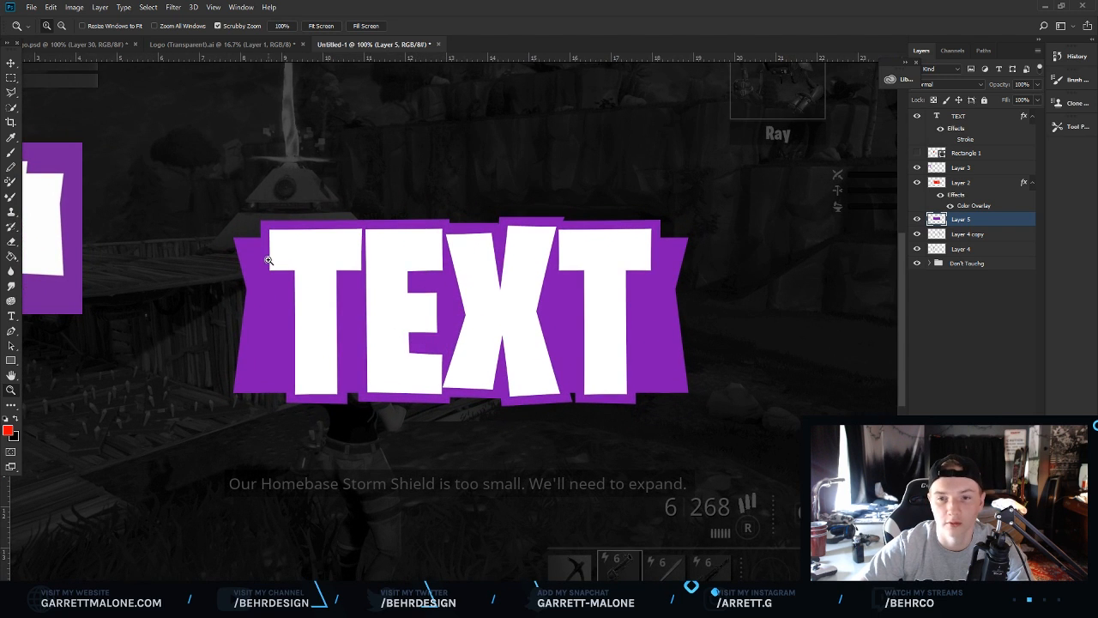
pyautogui.click(11, 62)
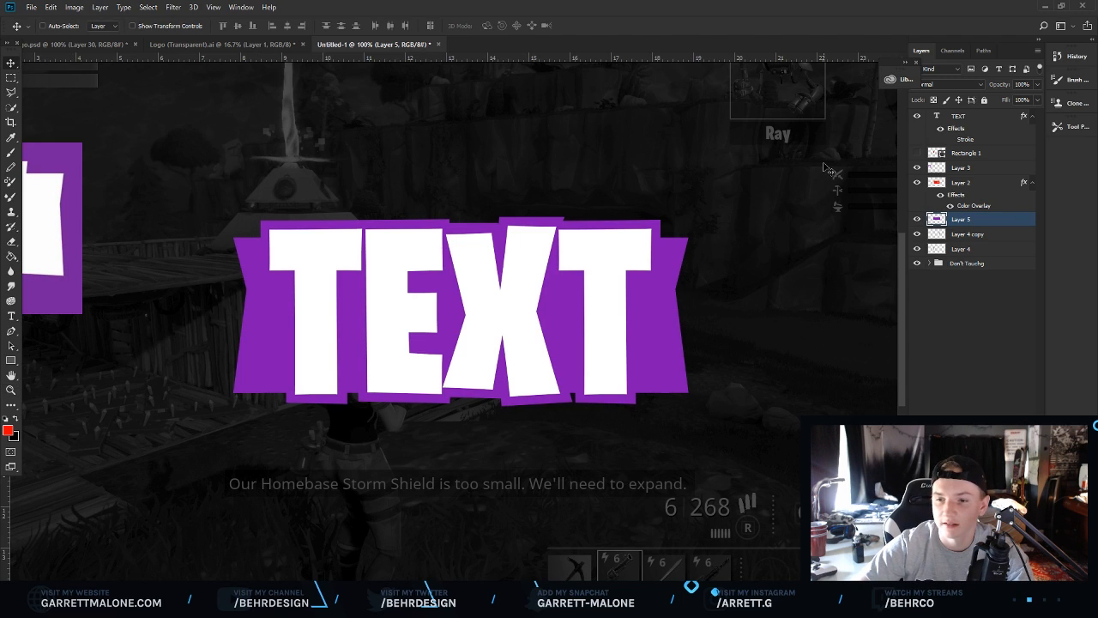
pyautogui.click(916, 116)
pyautogui.click(916, 115)
pyautogui.click(10, 391)
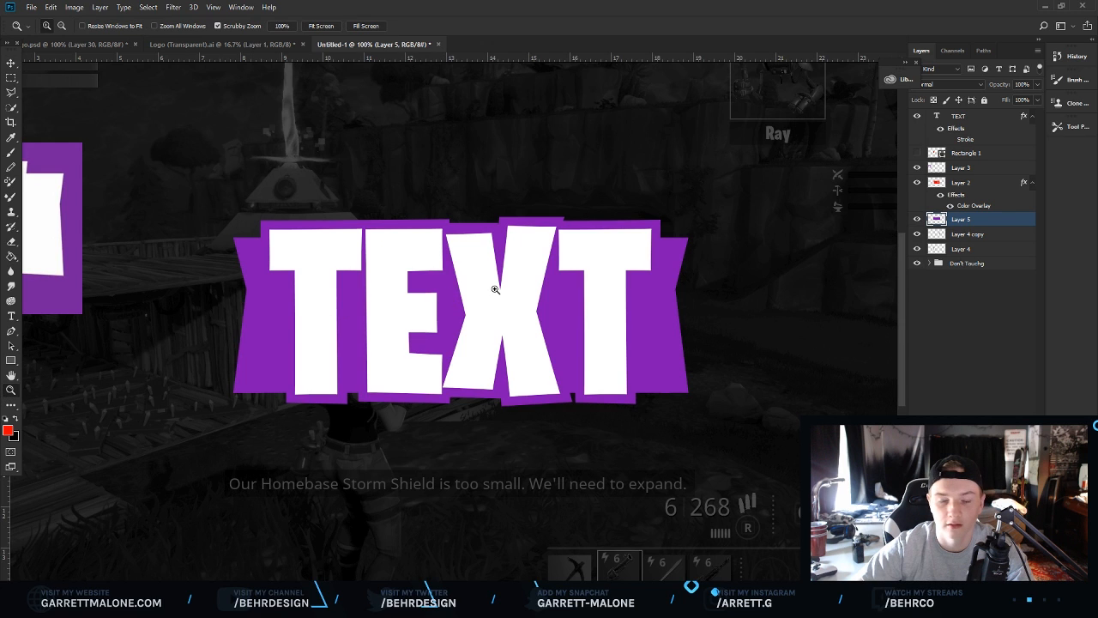
pyautogui.click(490, 282)
pyautogui.moveTo(504, 581); pyautogui.dragTo(492, 581)
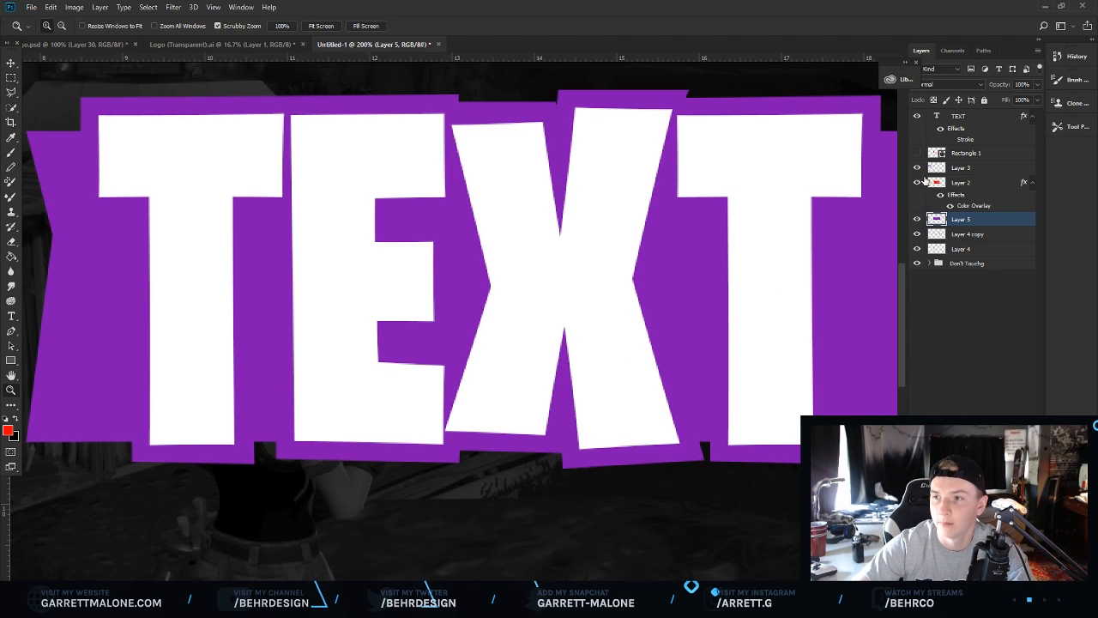
# Merge Layer 2 with the purple shape layers Layer 5, Layer 4 copy and Layer 4.
pyautogui.click(974, 189)
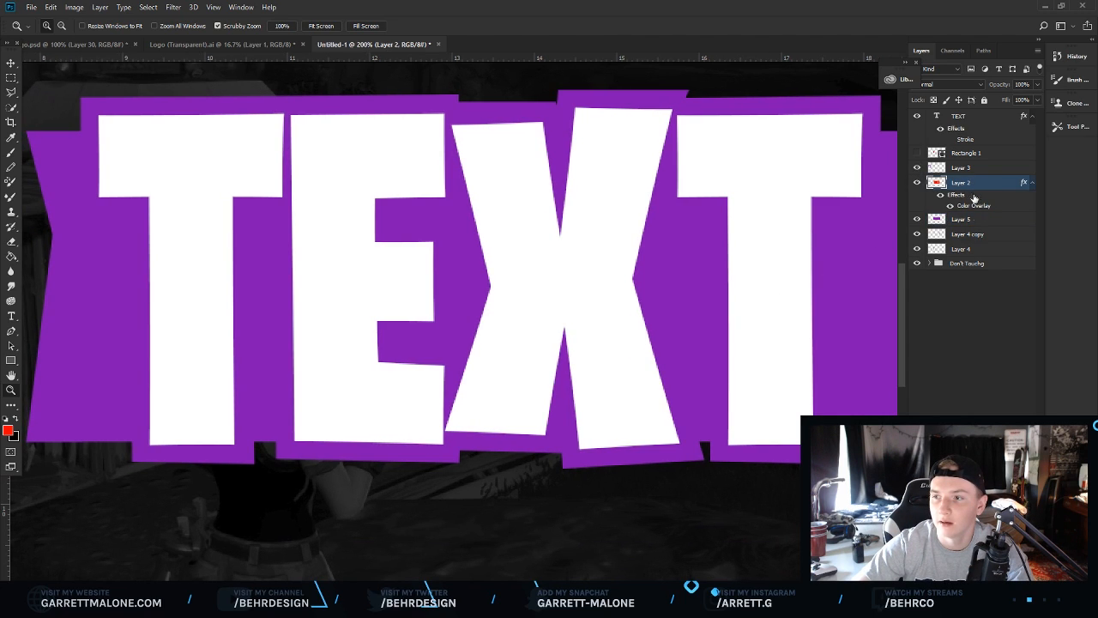
pyautogui.keyDown('shift'); pyautogui.click(969, 255); pyautogui.keyUp('shift')
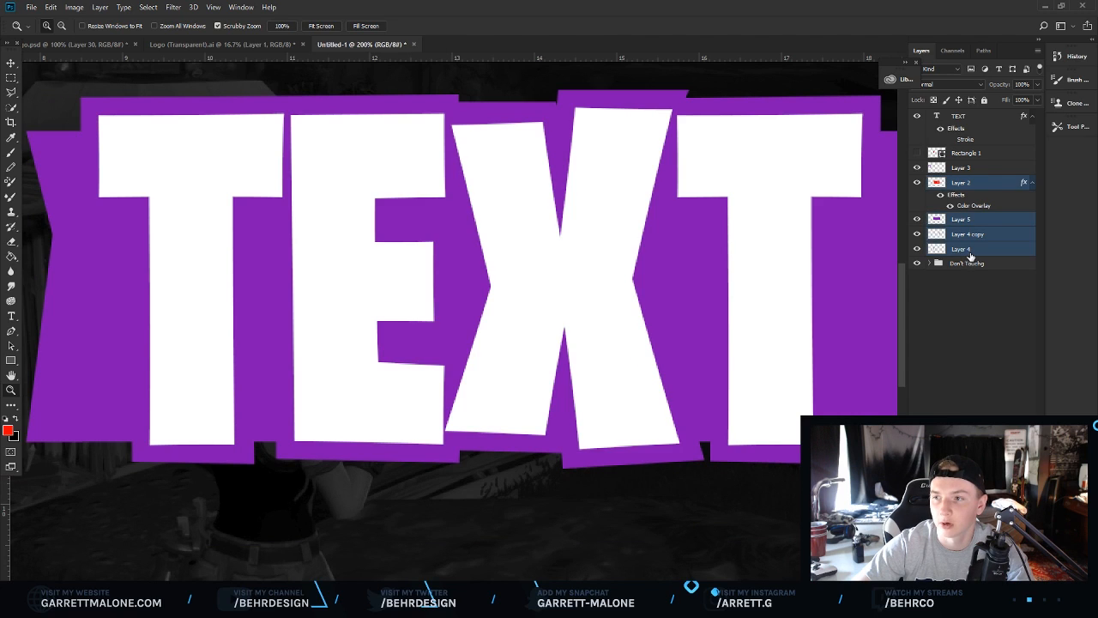
pyautogui.hotkey('ctrl', 'e')
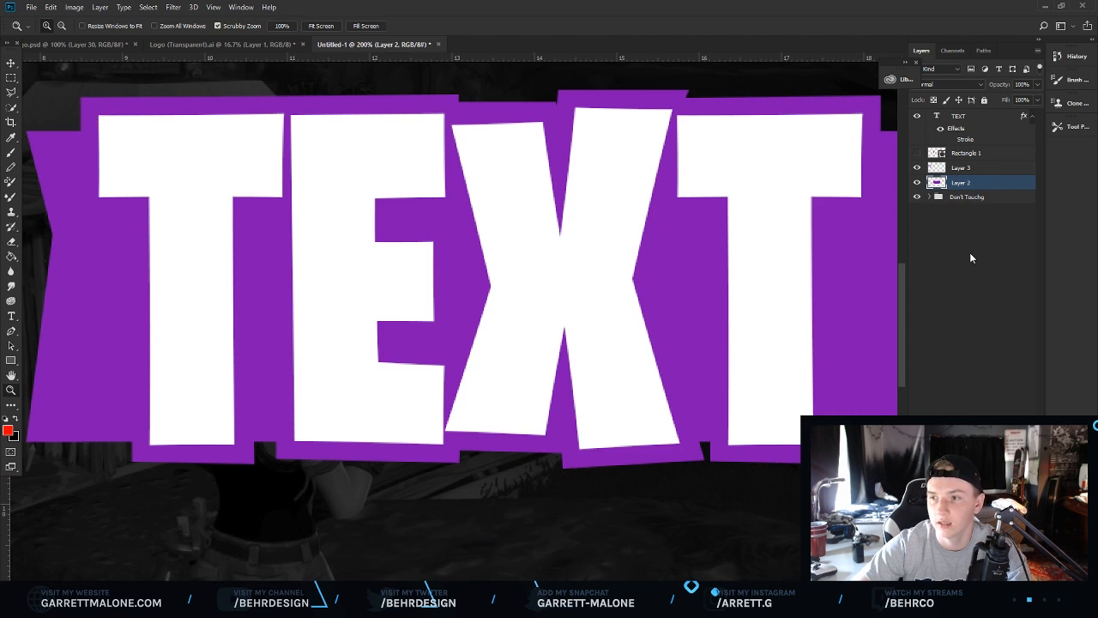
# Duplicate the merged purple layer and set the lower copy's color overlay to dark purple #5d0788.
pyautogui.scroll(-2, 670, 410)
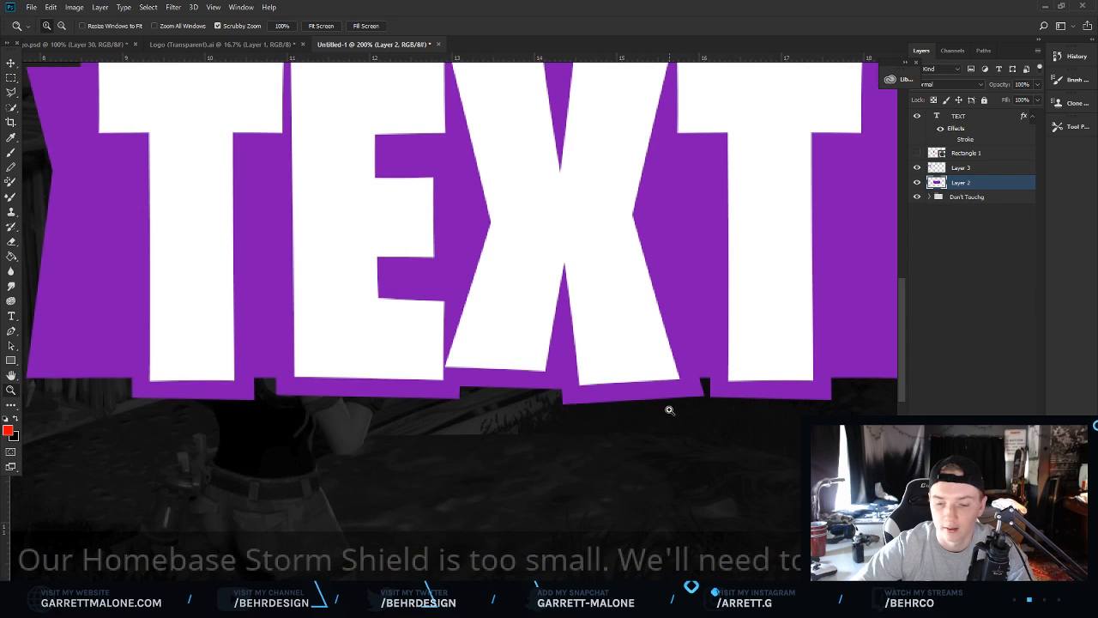
pyautogui.hotkey('ctrl', 'j')
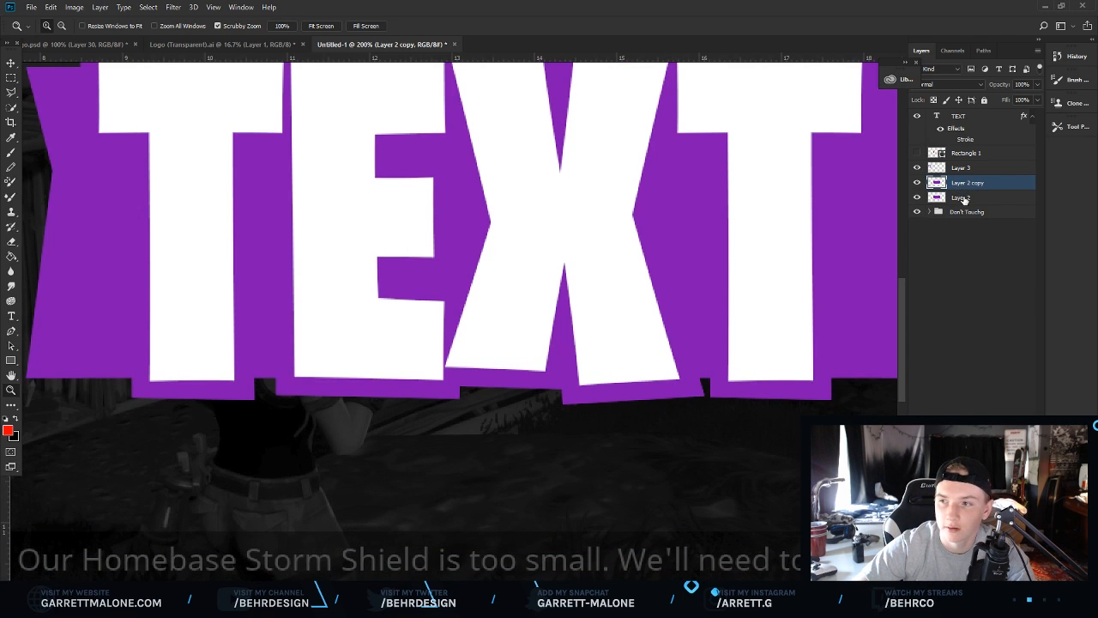
pyautogui.click(964, 199)
pyautogui.rightClick(966, 200)
pyautogui.click(850, 69)
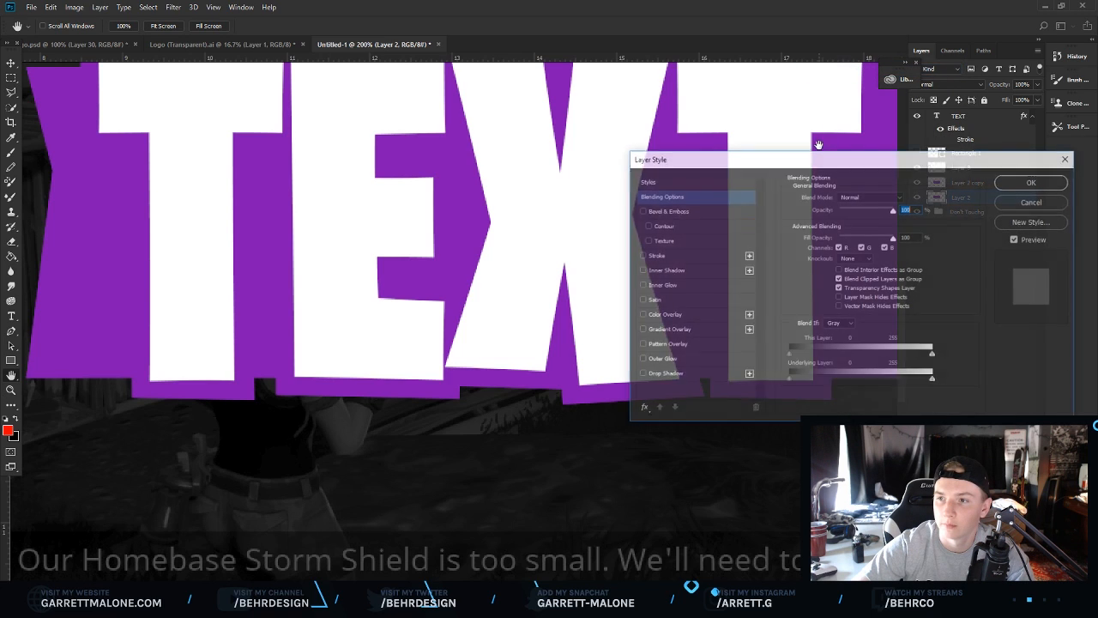
pyautogui.click(673, 314)
pyautogui.click(907, 202)
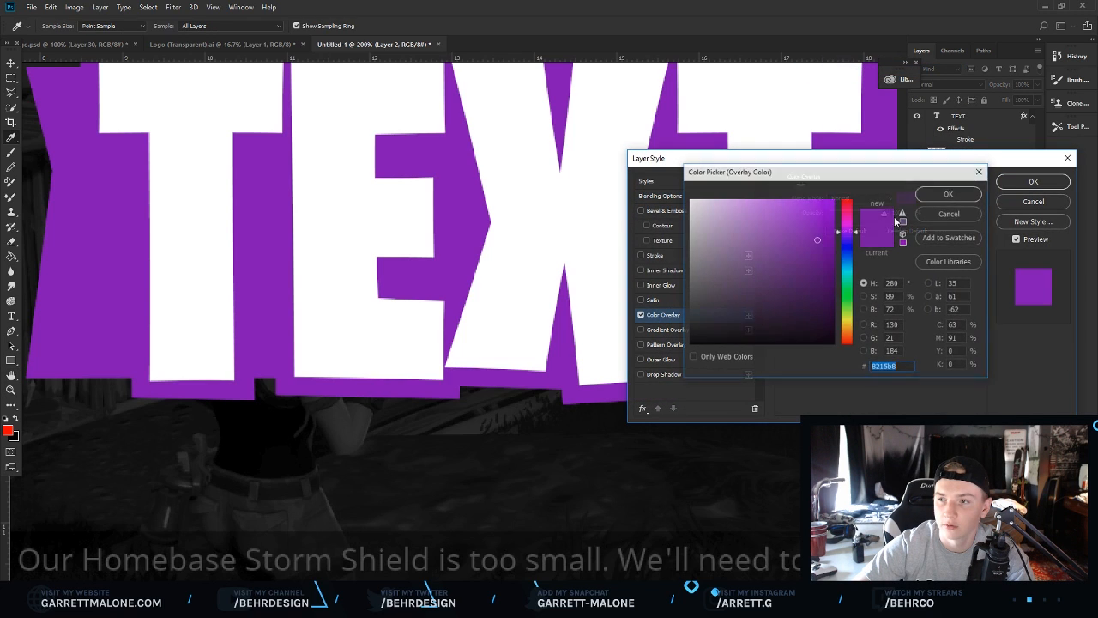
pyautogui.moveTo(816, 240); pyautogui.dragTo(826, 266)
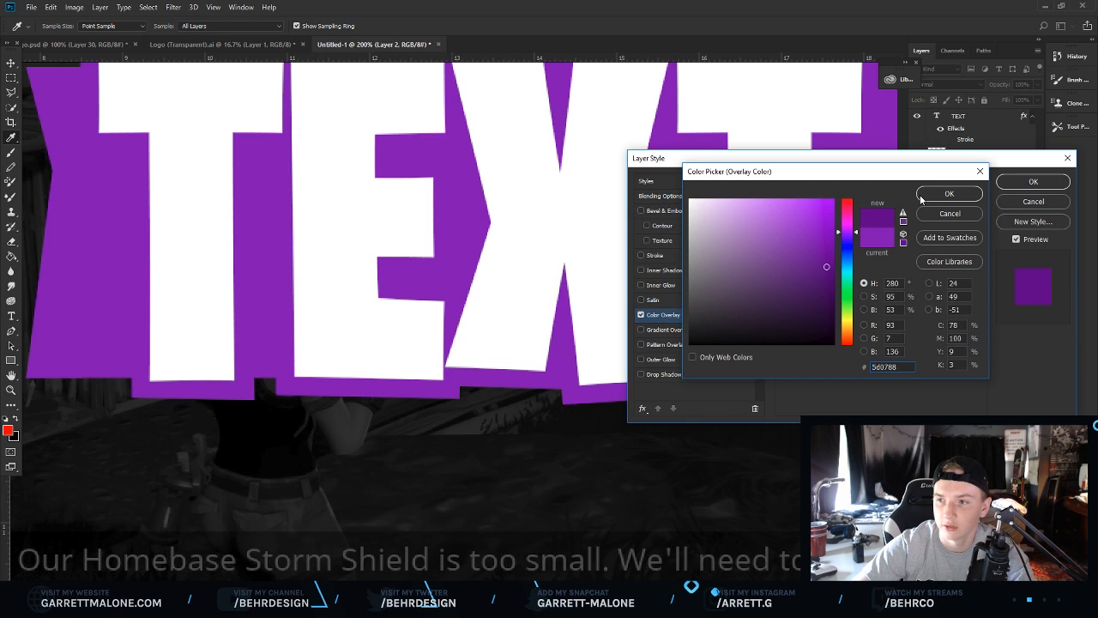
pyautogui.click(950, 193)
pyautogui.click(1033, 181)
# Scale the dark purple layer down to about 88% and shift it lower to form an offset behind the backing.
pyautogui.press('z')
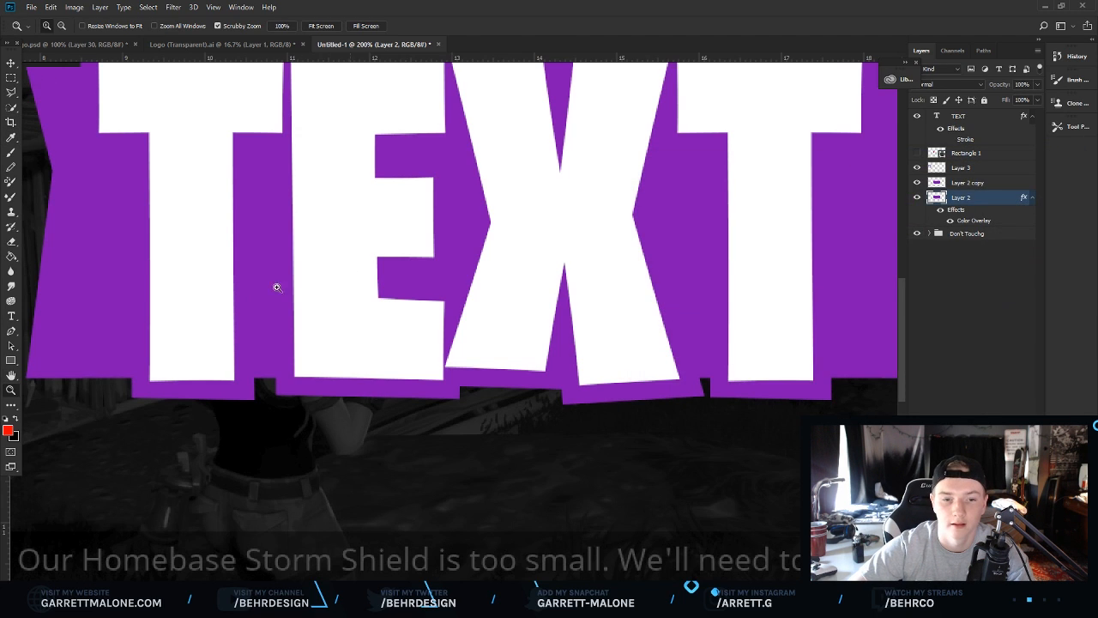
pyautogui.keyDown('alt'); pyautogui.click(464, 219); pyautogui.keyUp('alt')
pyautogui.keyDown('alt'); pyautogui.click(469, 216); pyautogui.keyUp('alt')
pyautogui.keyDown('alt'); pyautogui.click(469, 215); pyautogui.keyUp('alt')
pyautogui.click(470, 264)
pyautogui.click(470, 266)
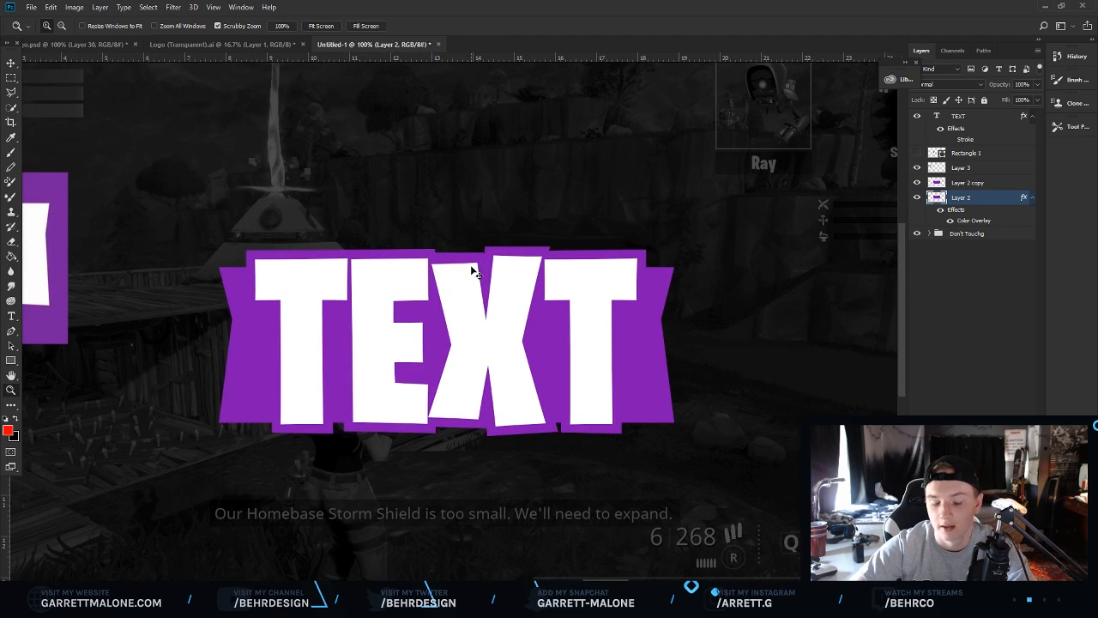
pyautogui.hotkey('ctrl', 't')
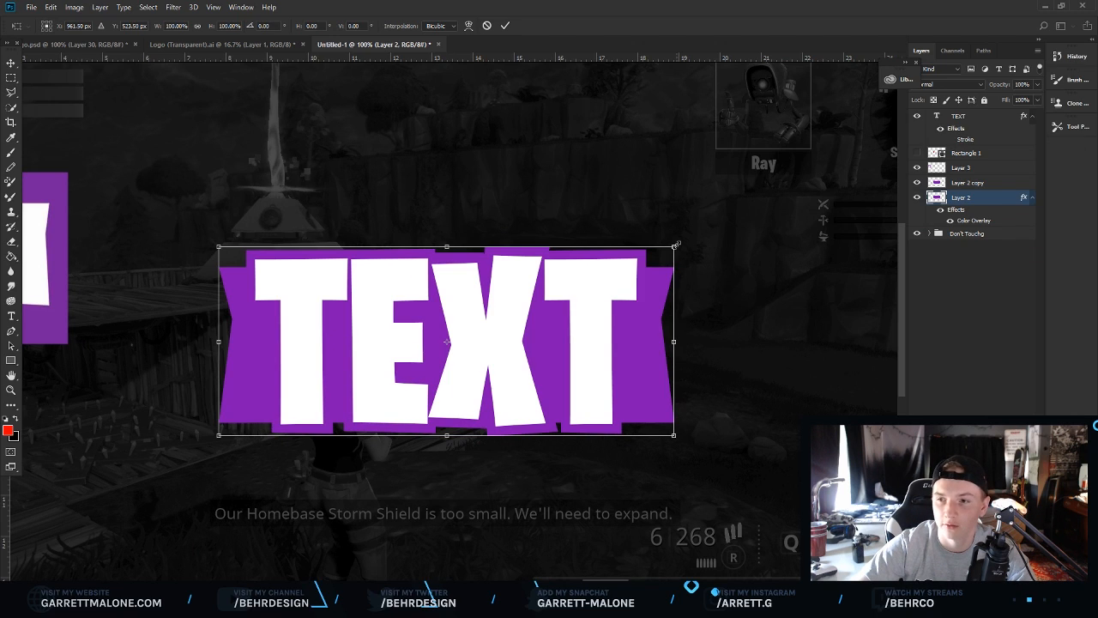
pyautogui.moveTo(675, 246); pyautogui.dragTo(636, 268)
pyautogui.moveTo(534, 345); pyautogui.dragTo(534, 379)
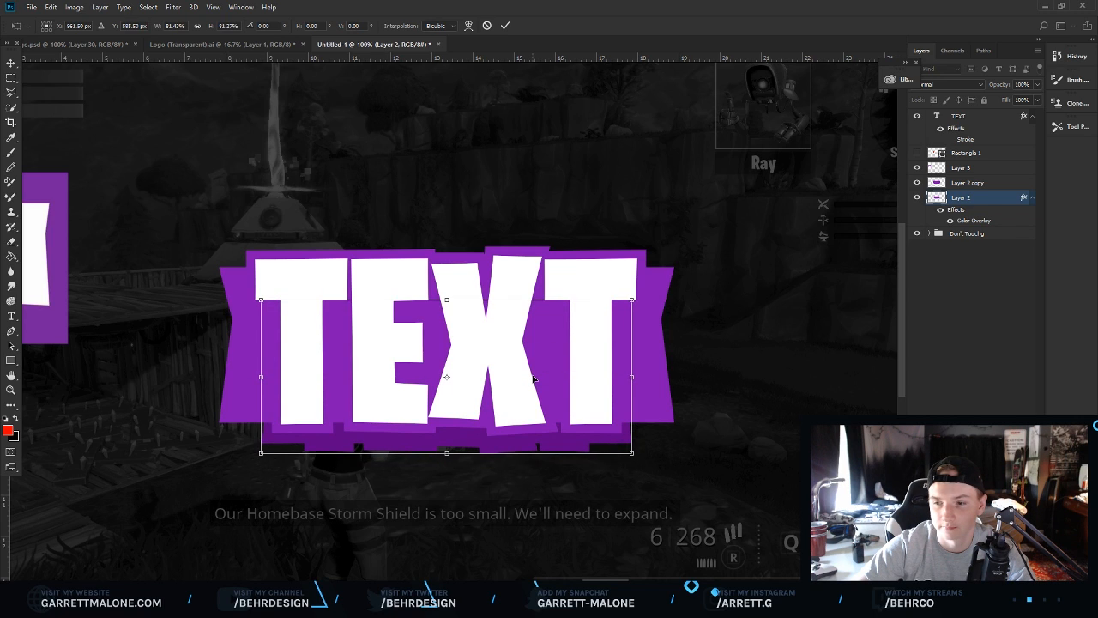
pyautogui.moveTo(631, 302); pyautogui.dragTo(647, 293)
pyautogui.moveTo(573, 360); pyautogui.dragTo(577, 356)
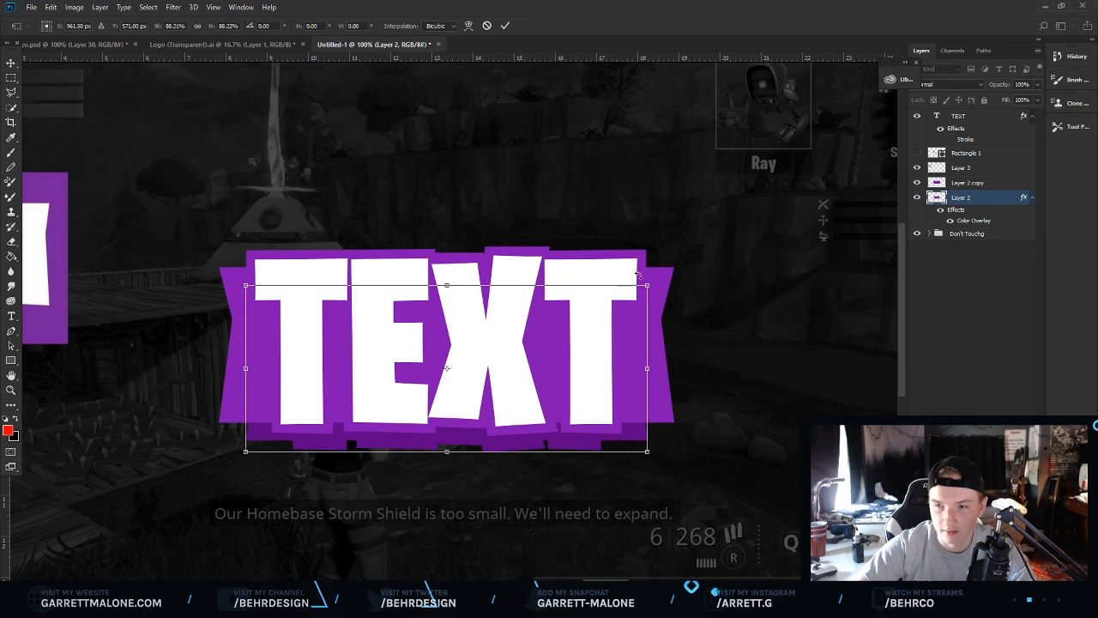
pyautogui.press('Return')
# On a new layer, fill a polygonal wedge joining the backing's corner to its dark offset with #5d0788, then deselect.
pyautogui.press('z')
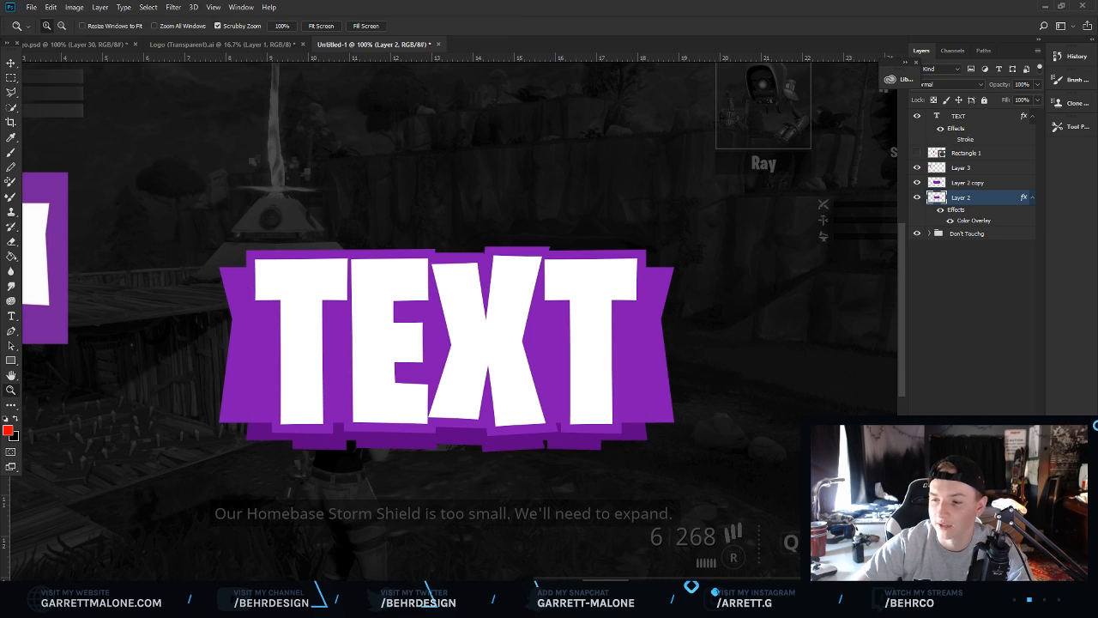
pyautogui.hotkey('ctrl', 'shift', 'alt', 'n')
pyautogui.moveTo(213, 386); pyautogui.dragTo(276, 376)
pyautogui.click(12, 93)
pyautogui.click(59, 208)
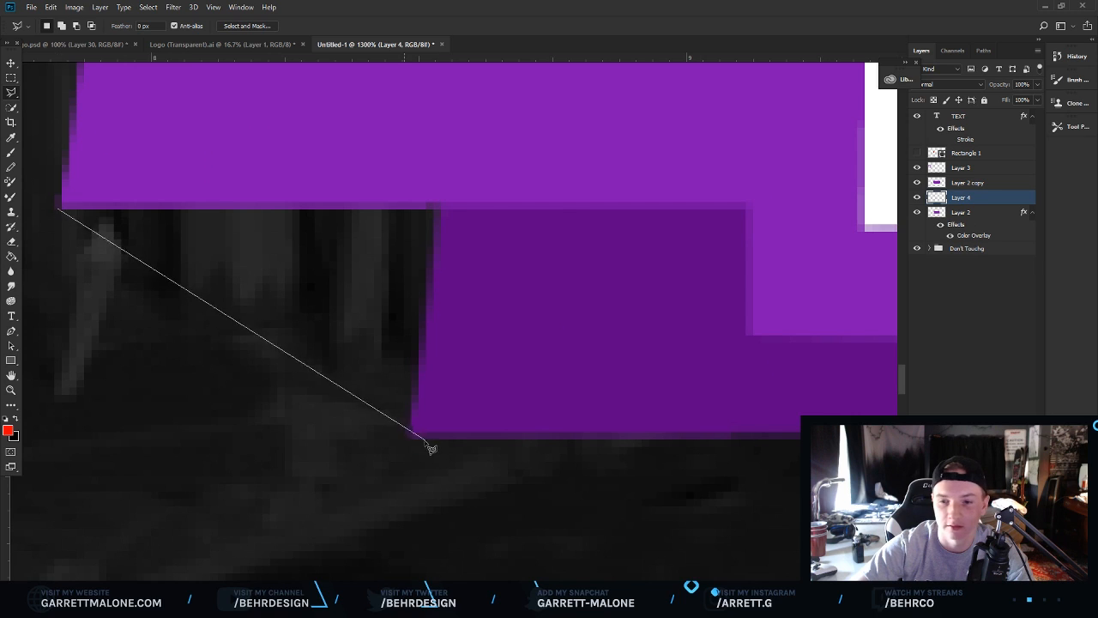
pyautogui.click(412, 436)
pyautogui.click(668, 290)
pyautogui.click(551, 135)
pyautogui.doubleClick(91, 144)
pyautogui.rightClick(197, 203)
pyautogui.click(278, 364)
pyautogui.click(549, 175)
pyautogui.click(538, 203)
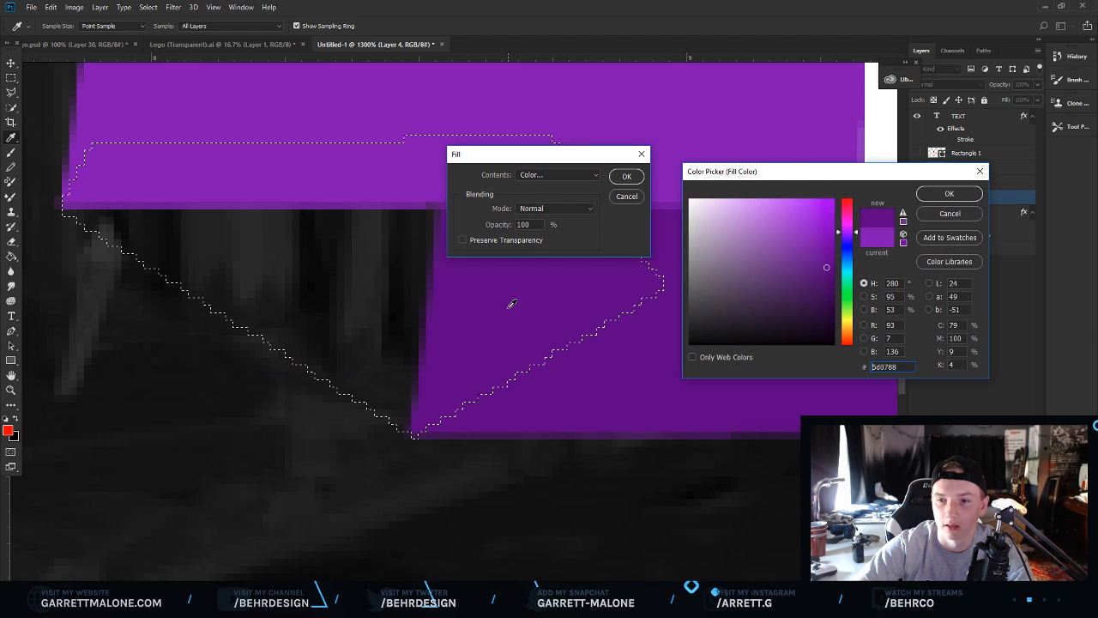
pyautogui.click(923, 193)
pyautogui.click(639, 176)
pyautogui.rightClick(561, 238)
pyautogui.click(592, 243)
# Fill another polygonal wedge joining the backing's edge to the dark offset at the next corner, then deselect.
pyautogui.hscroll(14, 459, 322)
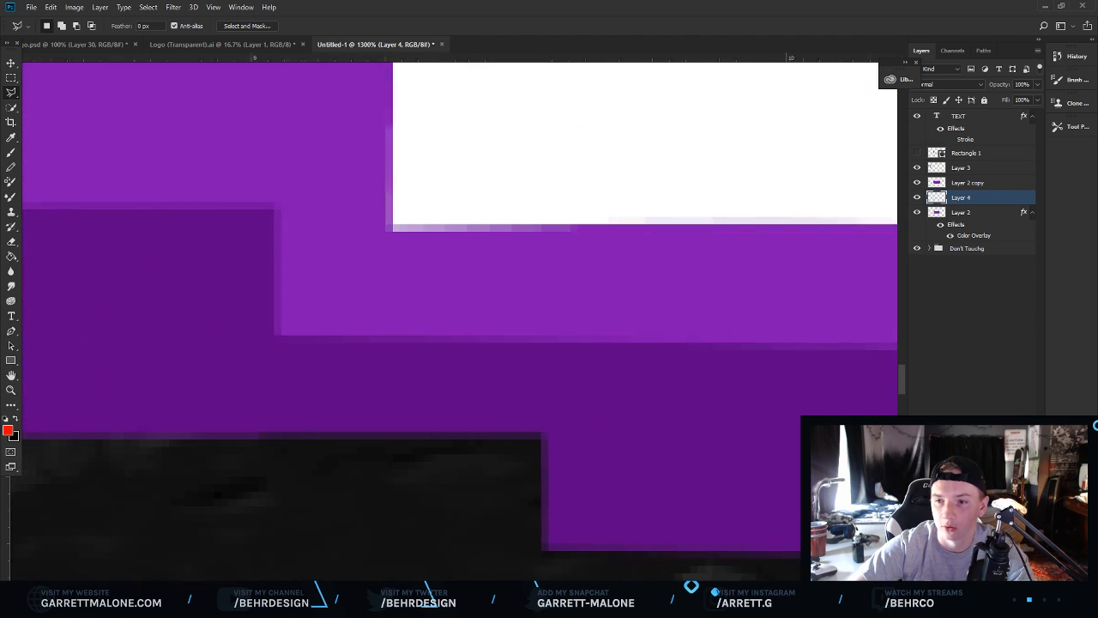
pyautogui.scroll(-4, 164, 373)
pyautogui.click(66, 244)
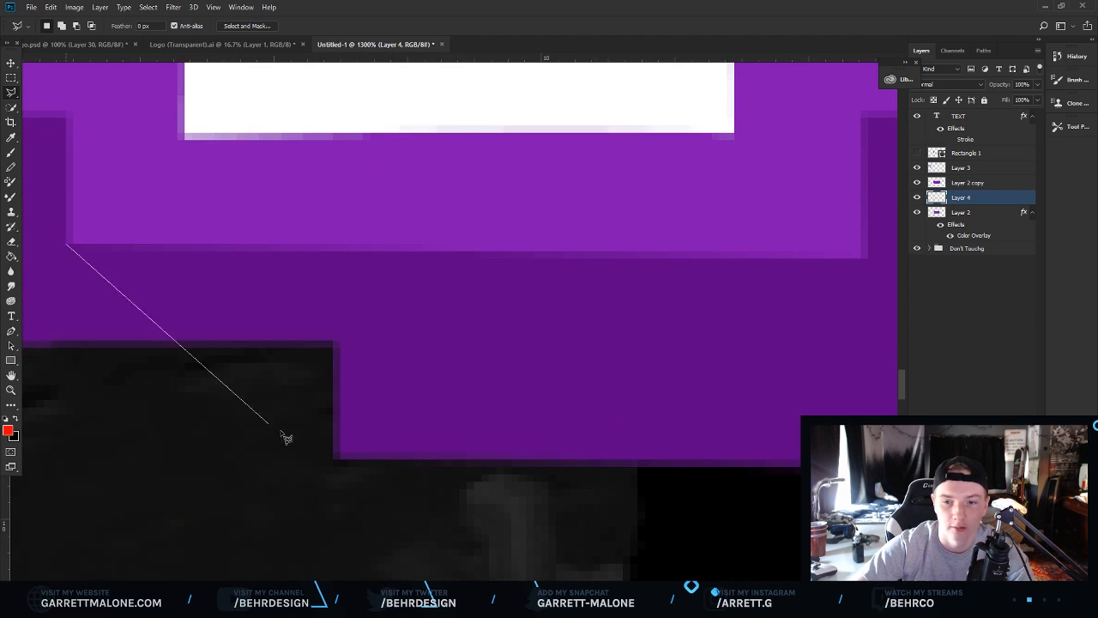
pyautogui.click(339, 457)
pyautogui.click(511, 421)
pyautogui.click(500, 198)
pyautogui.doubleClick(127, 184)
pyautogui.rightClick(200, 253)
pyautogui.click(308, 417)
pyautogui.click(628, 178)
pyautogui.rightClick(603, 228)
pyautogui.click(619, 232)
# Fill a third polygonal wedge bridging the backing and the dark offset at another corner, then deselect.
pyautogui.moveTo(431, 588); pyautogui.dragTo(467, 589)
pyautogui.click(296, 226)
pyautogui.click(453, 443)
pyautogui.click(601, 373)
pyautogui.click(599, 211)
pyautogui.click(330, 147)
pyautogui.click(296, 226)
pyautogui.rightClick(421, 268)
pyautogui.click(508, 432)
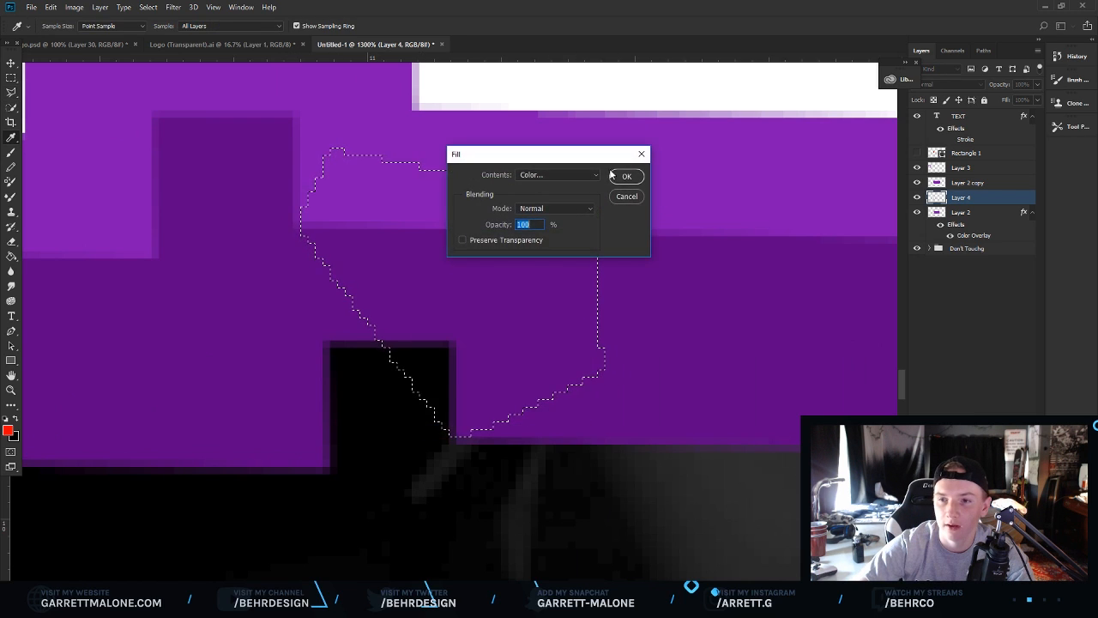
pyautogui.click(627, 178)
pyautogui.rightClick(569, 262)
pyautogui.click(573, 265)
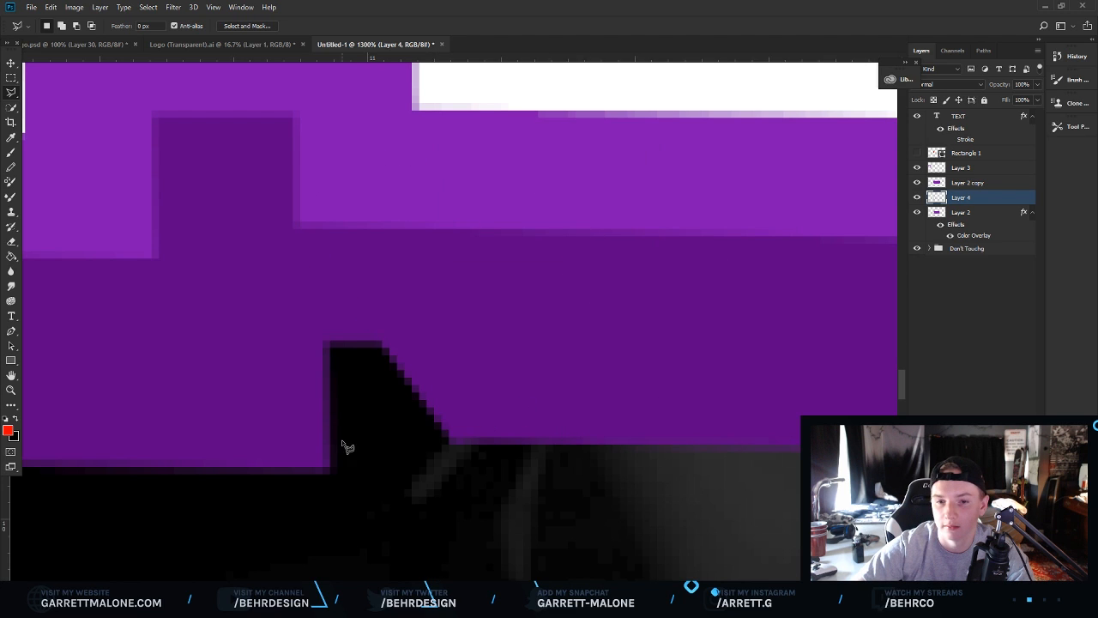
# Fill a fourth polygonal wedge bridging the backing and its dark offset at another corner, then deselect.
pyautogui.hscroll(16, 460, 322)
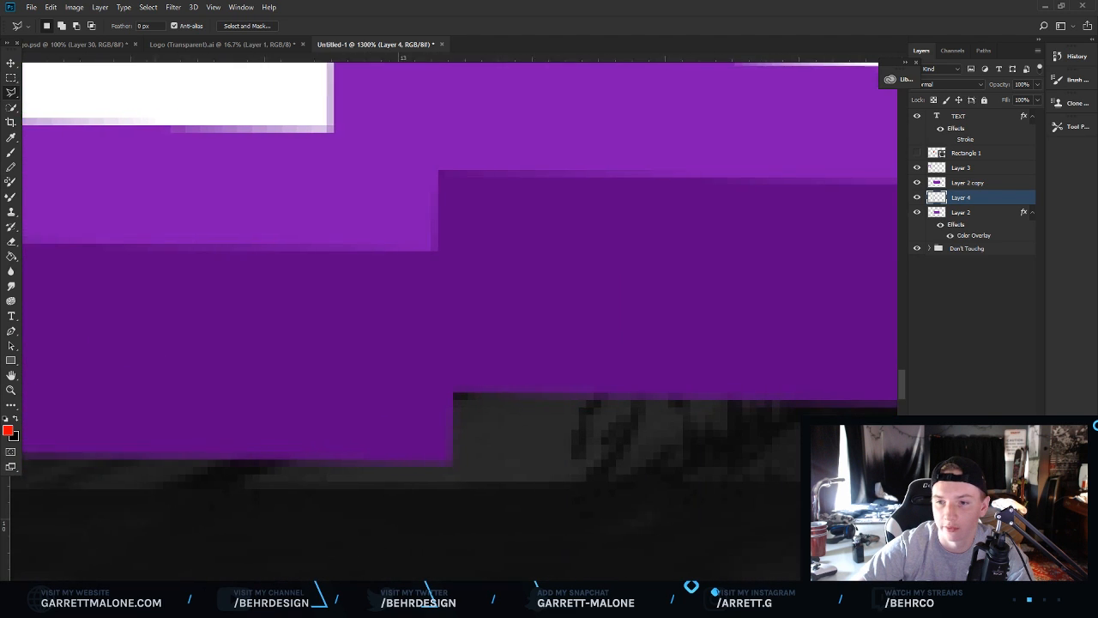
pyautogui.hscroll(3, 661, 353)
pyautogui.hscroll(-3, 661, 354)
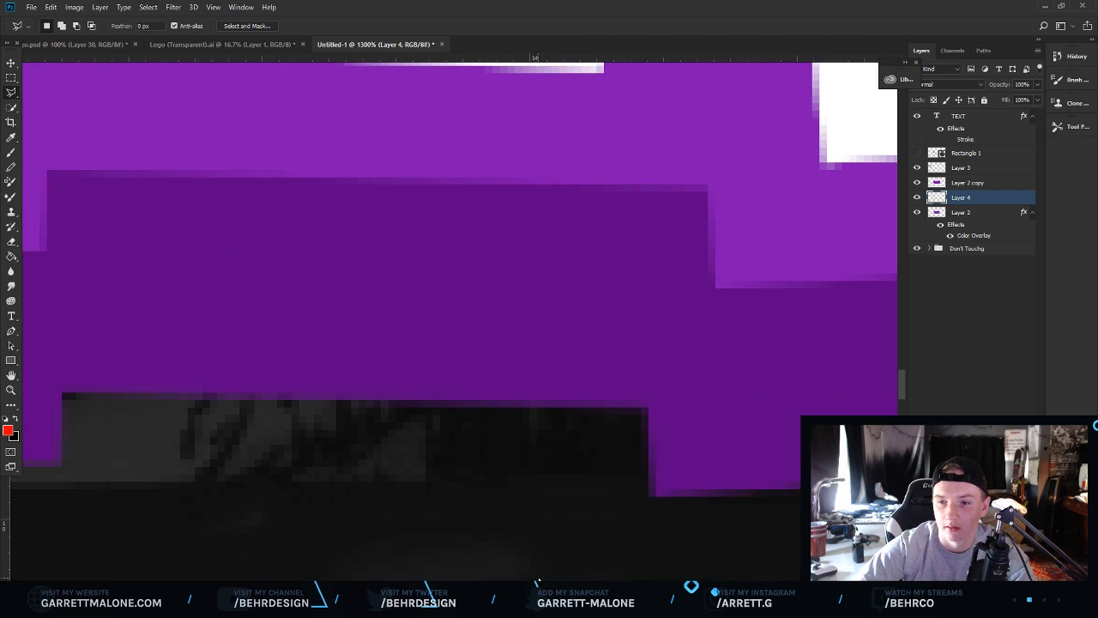
pyautogui.hscroll(1, 660, 354)
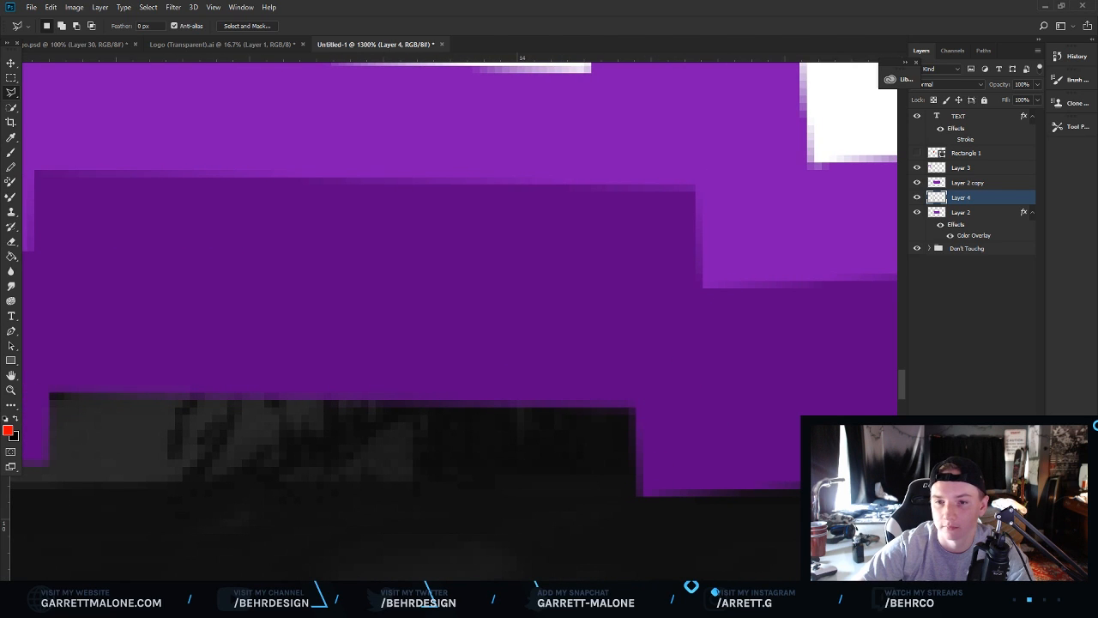
pyautogui.hscroll(-6, 496, 246)
pyautogui.hscroll(15, 460, 258)
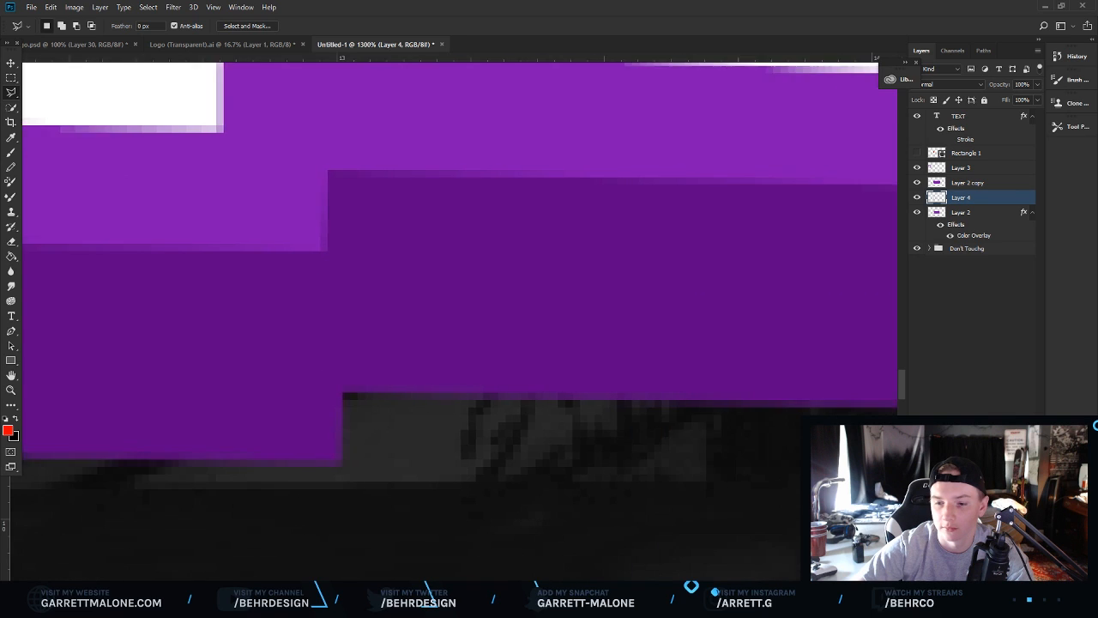
pyautogui.click(634, 236)
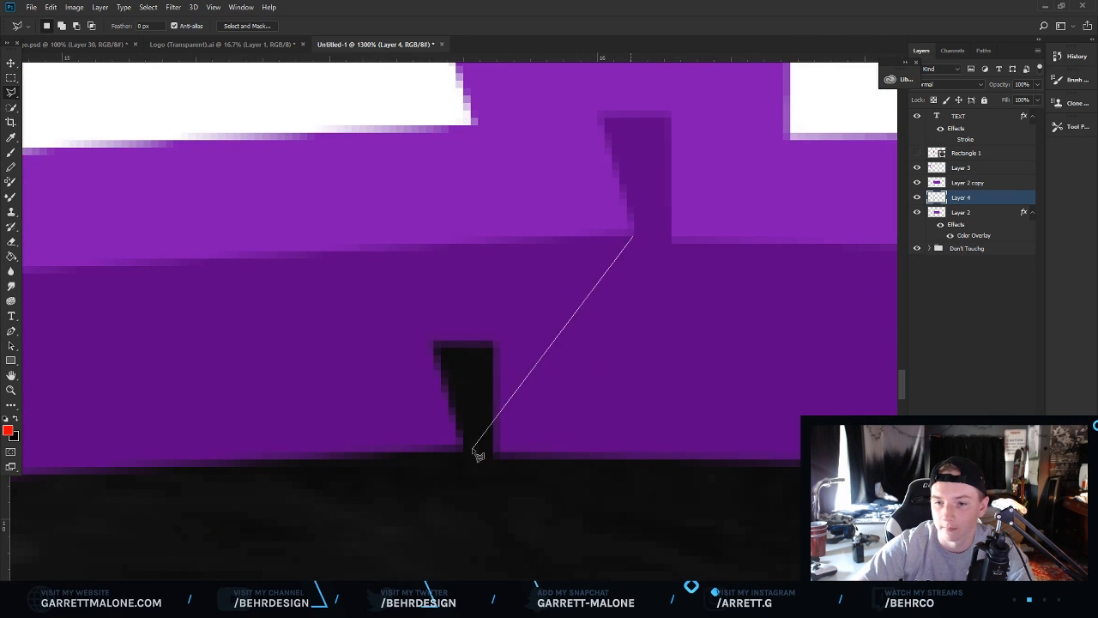
pyautogui.click(462, 446)
pyautogui.click(331, 370)
pyautogui.click(345, 162)
pyautogui.doubleClick(515, 162)
pyautogui.rightClick(507, 245)
pyautogui.click(525, 419)
pyautogui.click(626, 177)
pyautogui.rightClick(558, 236)
pyautogui.click(587, 240)
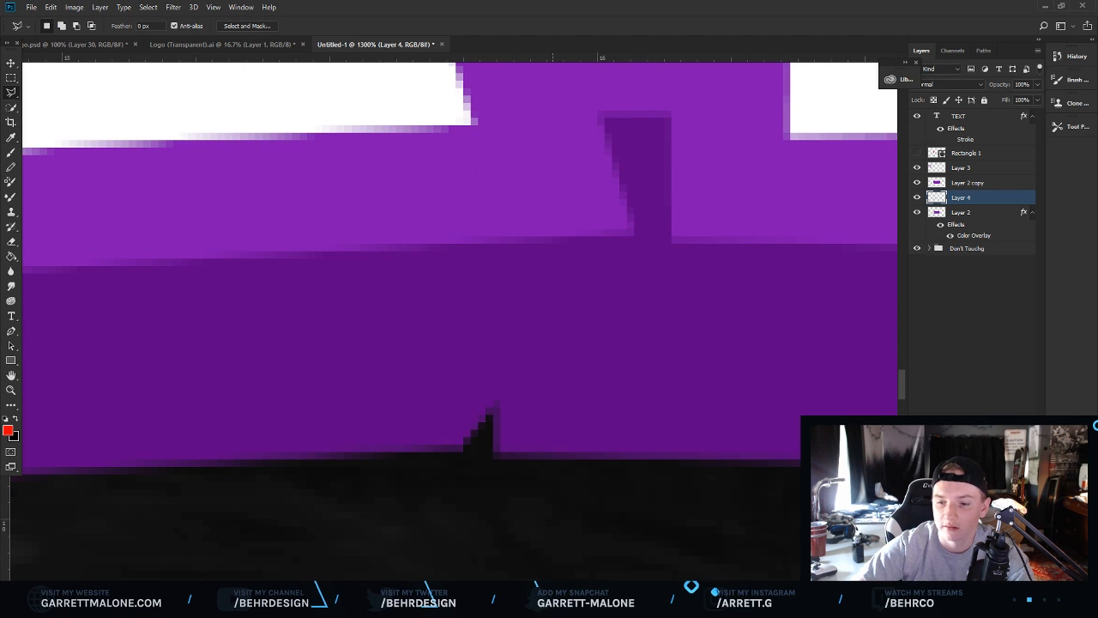
# Fill a polygonal wedge connecting the backing's lower edge to the dark offset further along.
pyautogui.hscroll(11, 460, 322)
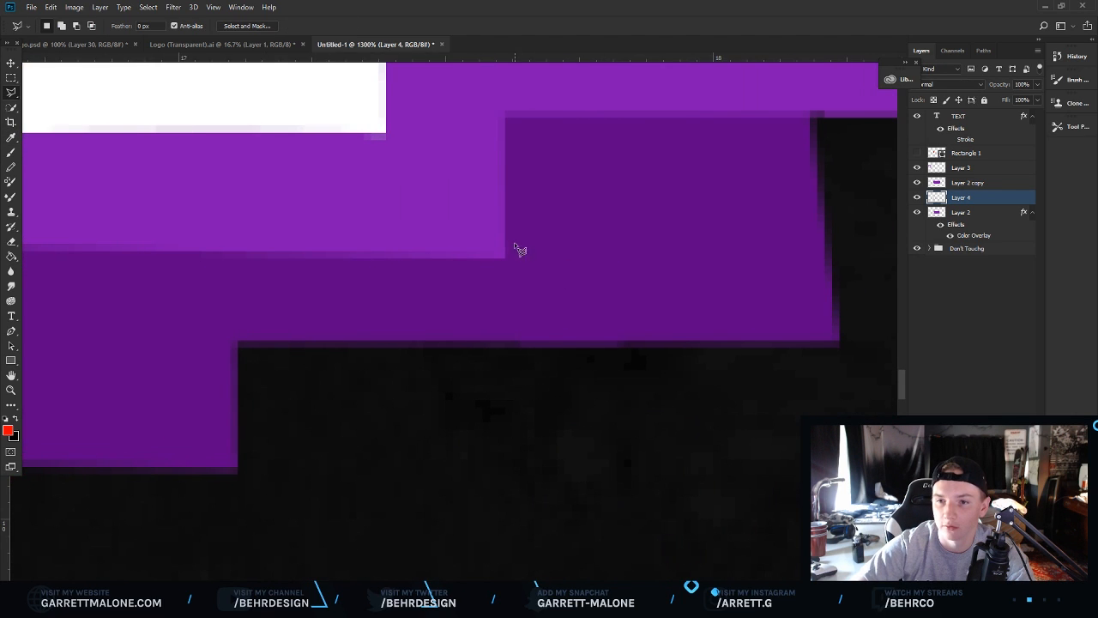
pyautogui.click(505, 257)
pyautogui.click(234, 466)
pyautogui.click(159, 361)
pyautogui.click(204, 157)
pyautogui.doubleClick(418, 180)
pyautogui.rightClick(413, 235)
pyautogui.click(478, 396)
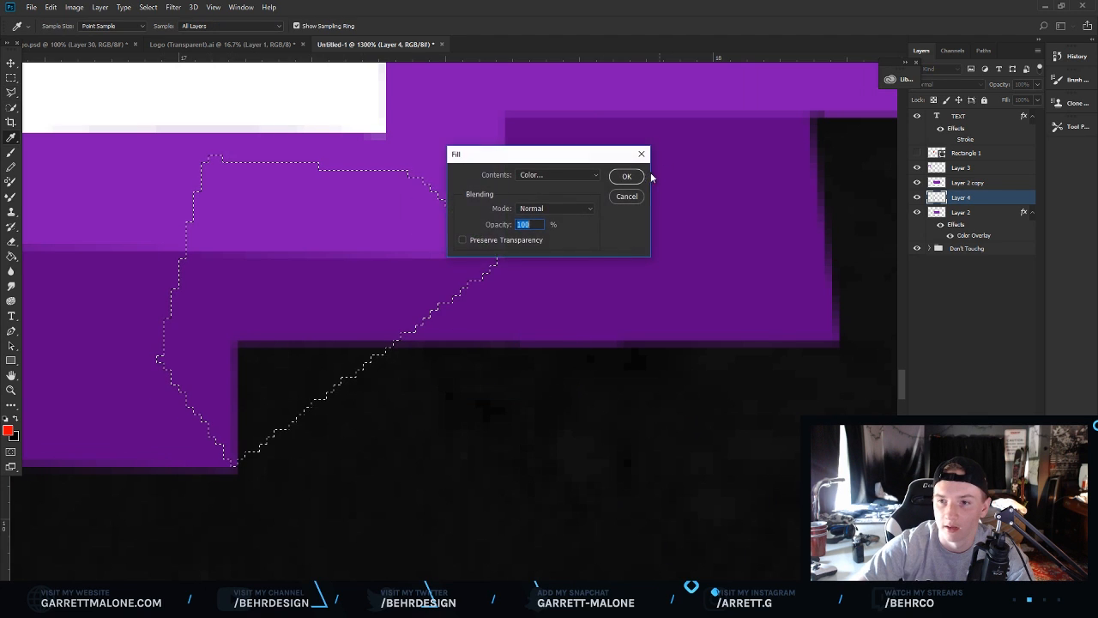
pyautogui.press('Return')
# Fill a polygonal wedge joining the backing's lower-right corner to the dark offset, then deselect.
pyautogui.hscroll(10, 543, 310)
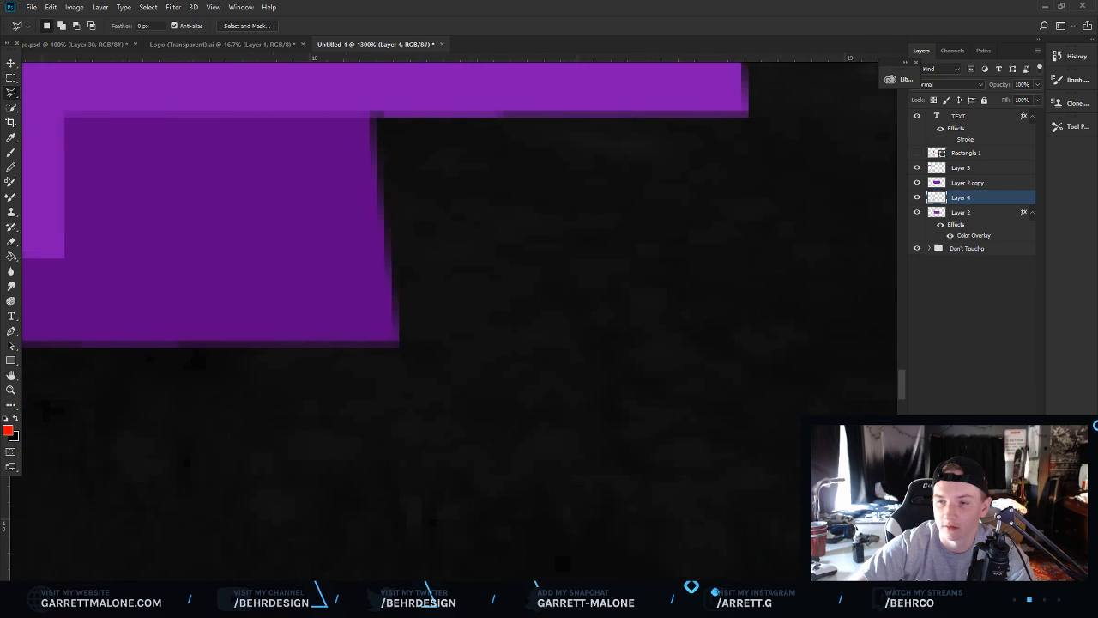
pyautogui.scroll(1, 542, 311)
pyautogui.click(466, 134)
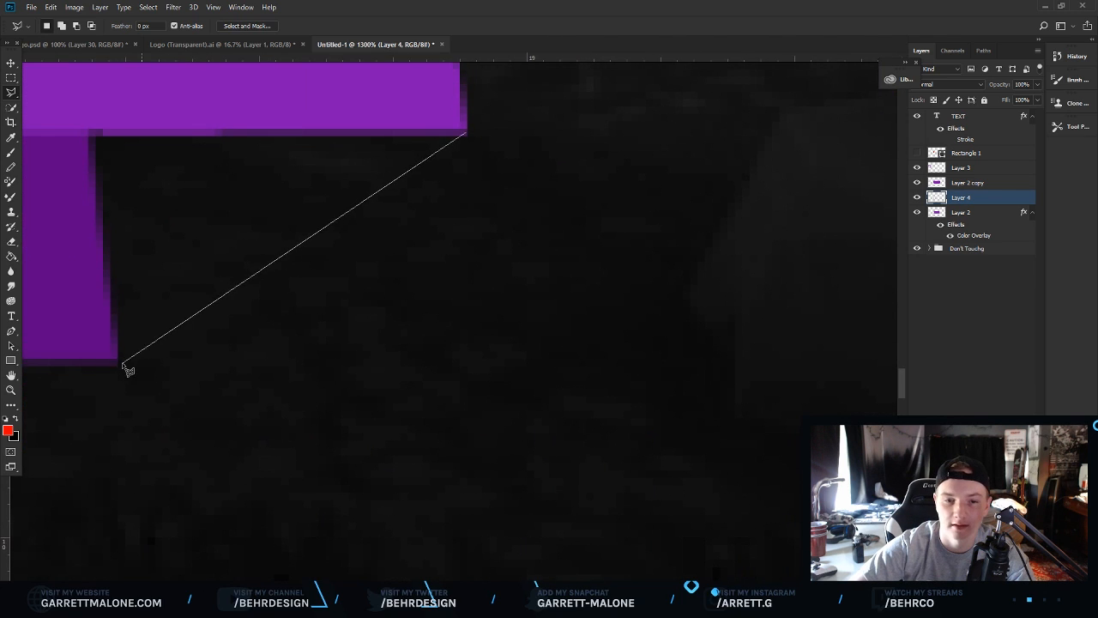
pyautogui.click(118, 356)
pyautogui.click(51, 306)
pyautogui.click(41, 64)
pyautogui.doubleClick(307, 85)
pyautogui.rightClick(302, 140)
pyautogui.click(326, 301)
pyautogui.click(626, 177)
pyautogui.rightClick(606, 209)
pyautogui.click(638, 216)
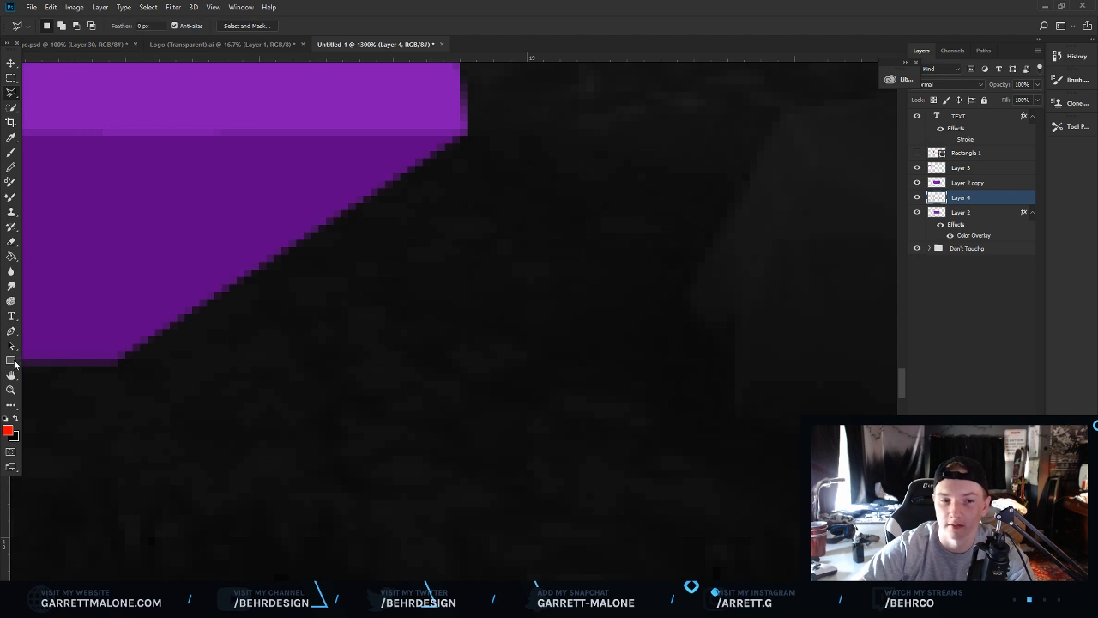
# Zoom in and out to inspect the 3D offset along the backing's lower edge.
pyautogui.click(12, 390)
pyautogui.moveTo(403, 360); pyautogui.dragTo(252, 360)
pyautogui.moveTo(380, 388); pyautogui.dragTo(335, 388)
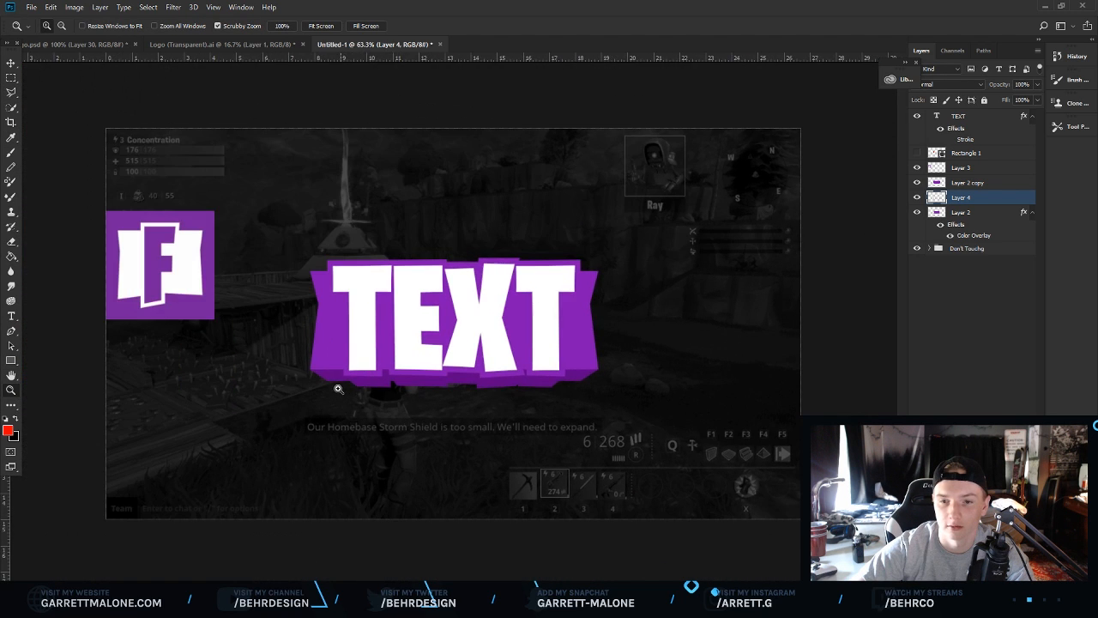
pyautogui.click(475, 362)
pyautogui.click(451, 420)
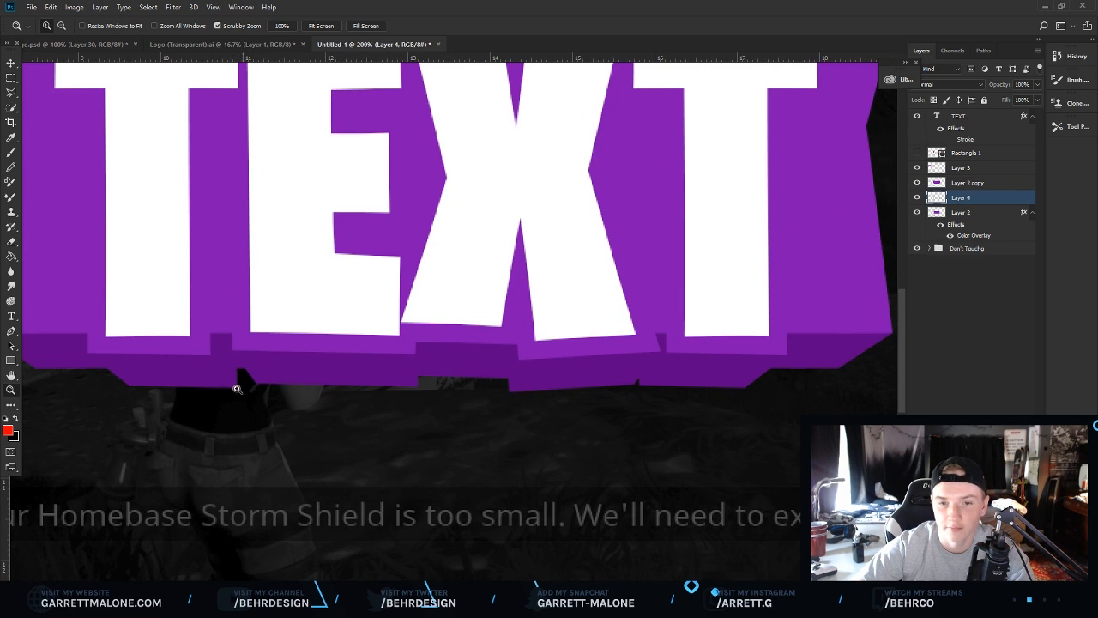
pyautogui.moveTo(306, 388); pyautogui.dragTo(277, 391)
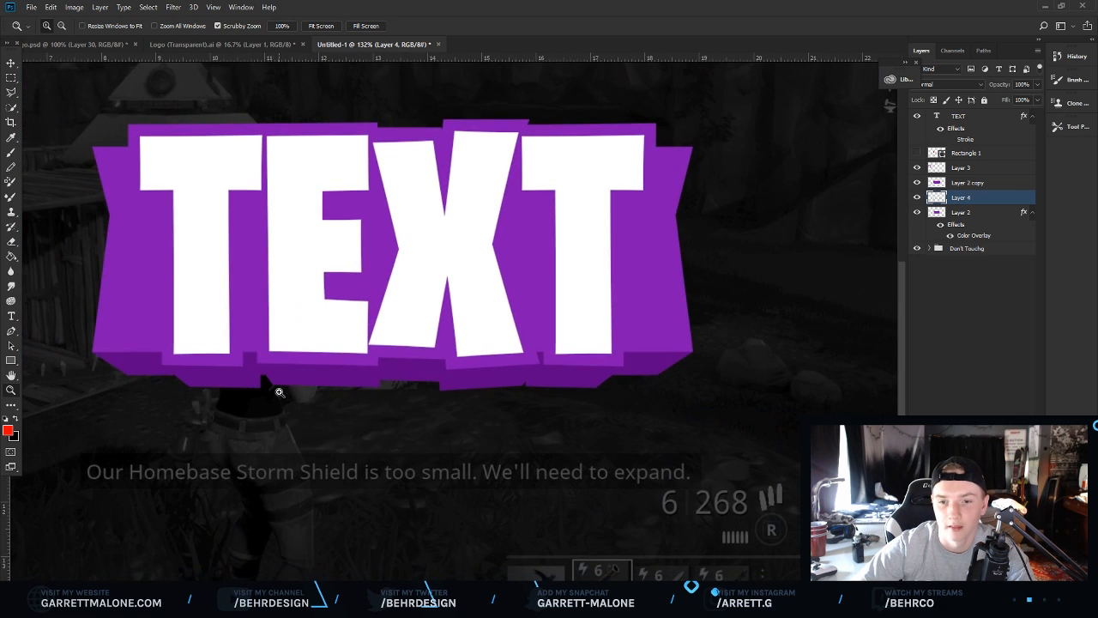
pyautogui.moveTo(359, 393); pyautogui.dragTo(290, 390)
pyautogui.click(460, 376)
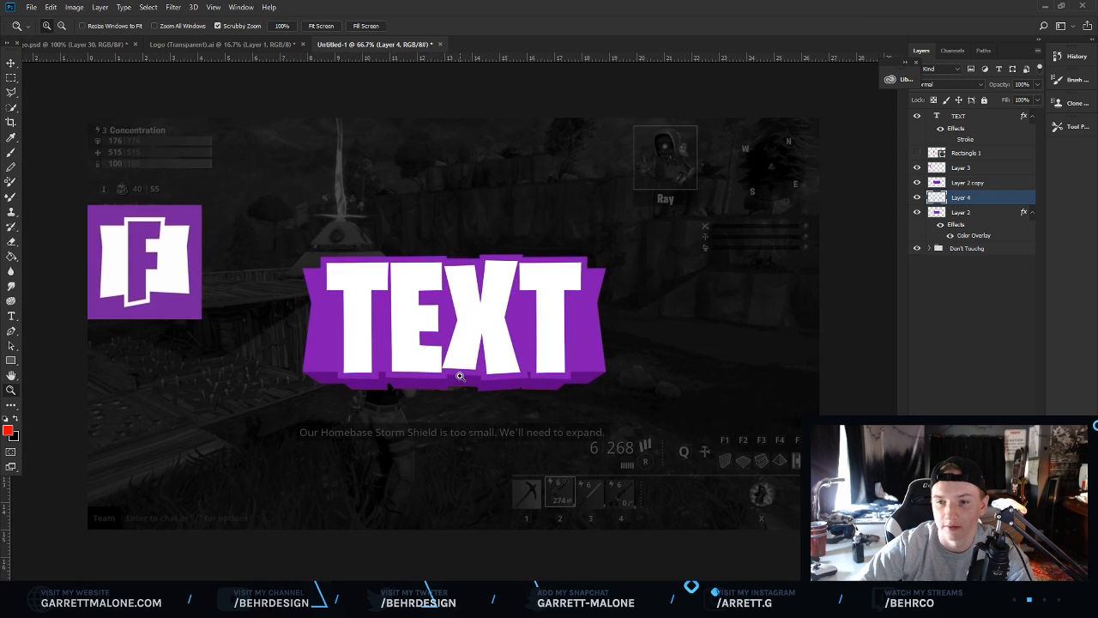
pyautogui.click(502, 404)
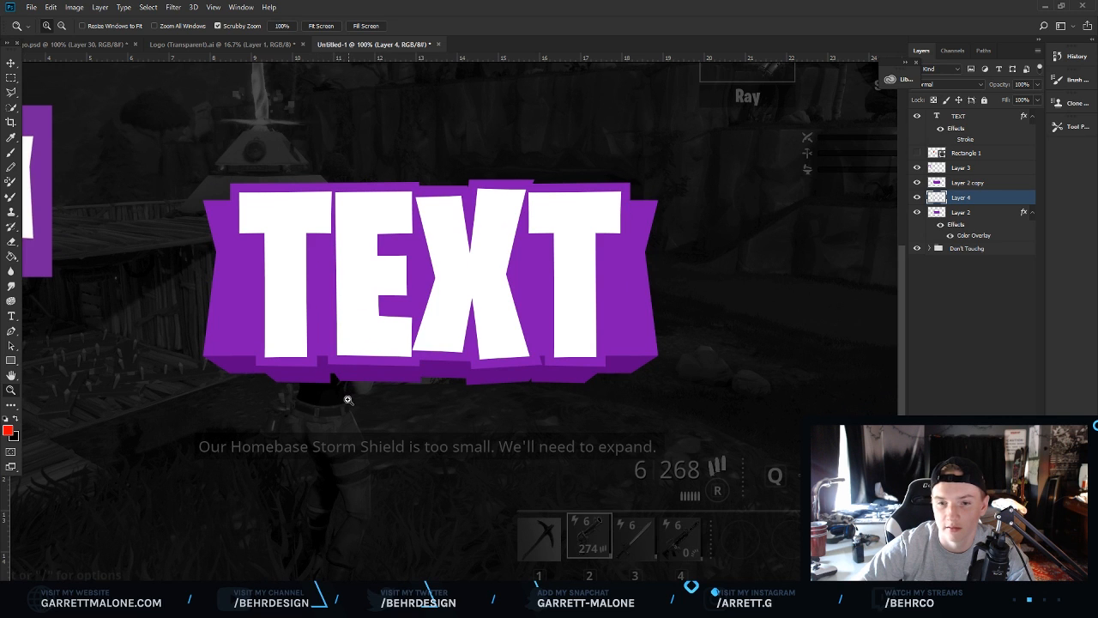
pyautogui.moveTo(324, 387); pyautogui.dragTo(274, 361)
pyautogui.click(395, 340)
pyautogui.click(394, 340)
pyautogui.click(395, 340)
pyautogui.scroll(-1, 527, 334)
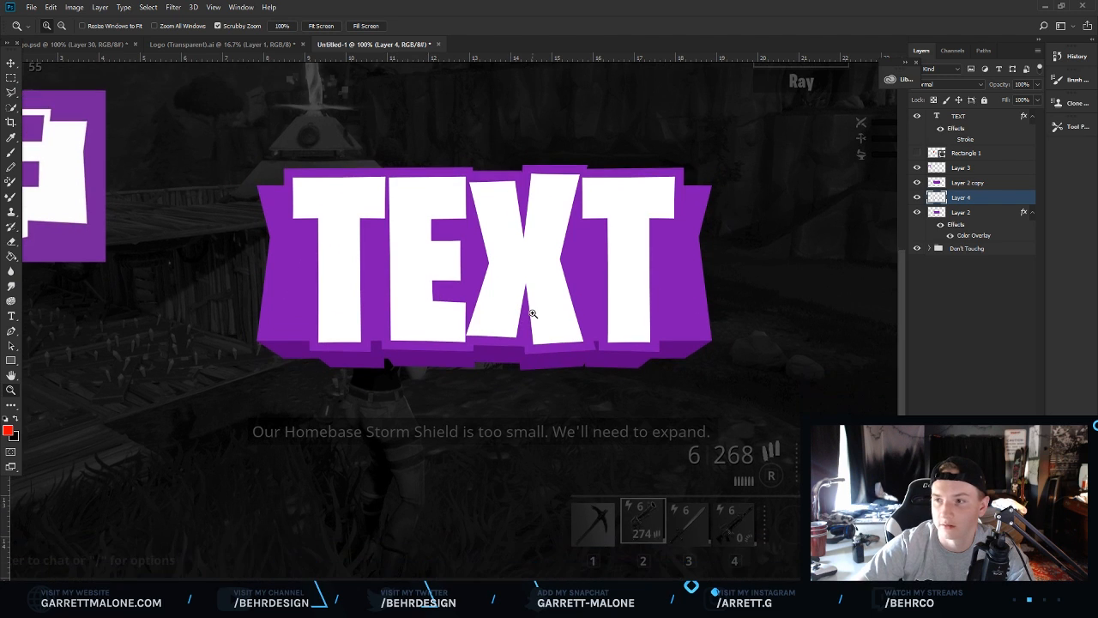
pyautogui.click(532, 314)
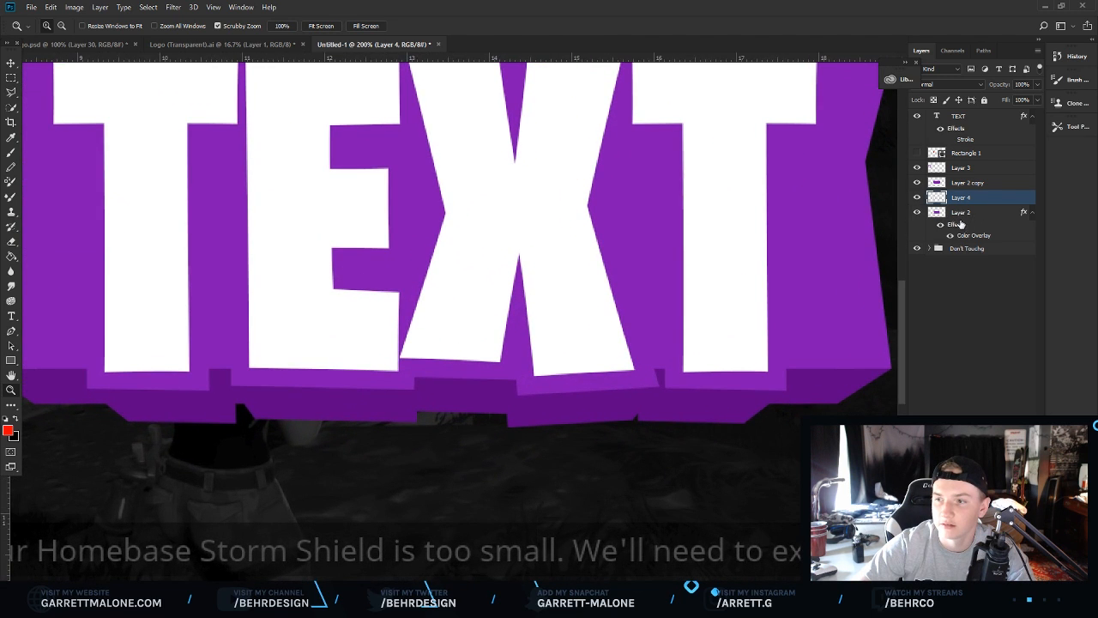
# Merge the wedge layer with the dark purple offset layer.
pyautogui.keyDown('shift'); pyautogui.click(962, 213); pyautogui.keyUp('shift')
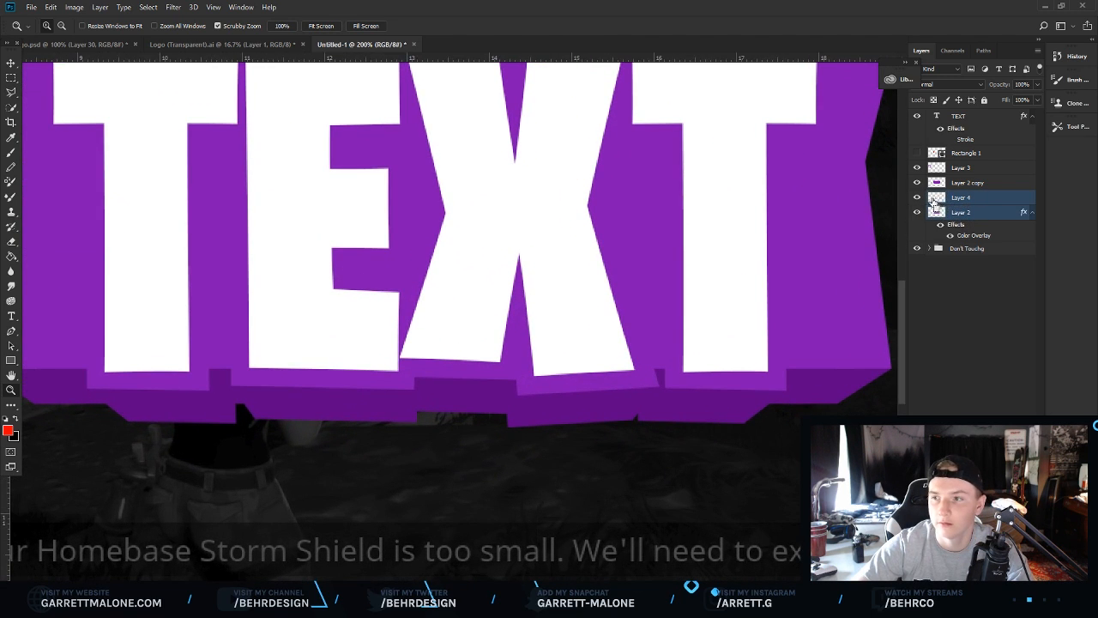
pyautogui.hotkey('ctrl', 'e')
pyautogui.hotkey('ctrl', '0')
pyautogui.moveTo(644, 305); pyautogui.dragTo(632, 255)
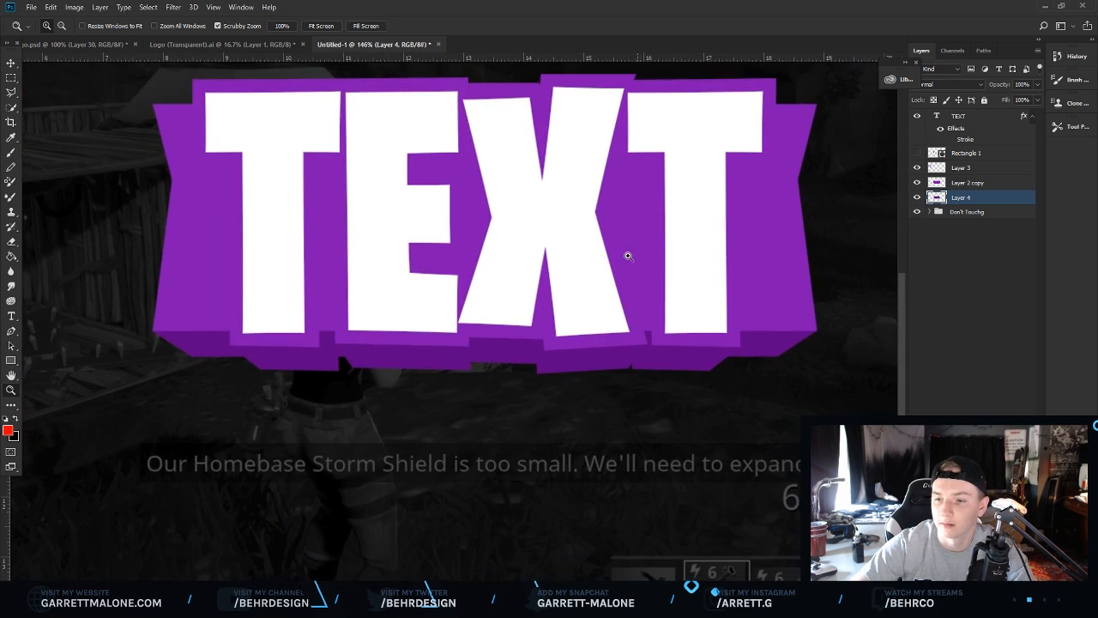
pyautogui.click(632, 255)
# Create a new layer clipped to the merged offset layer.
pyautogui.hotkey('ctrl', 'shift', 'alt', 'n')
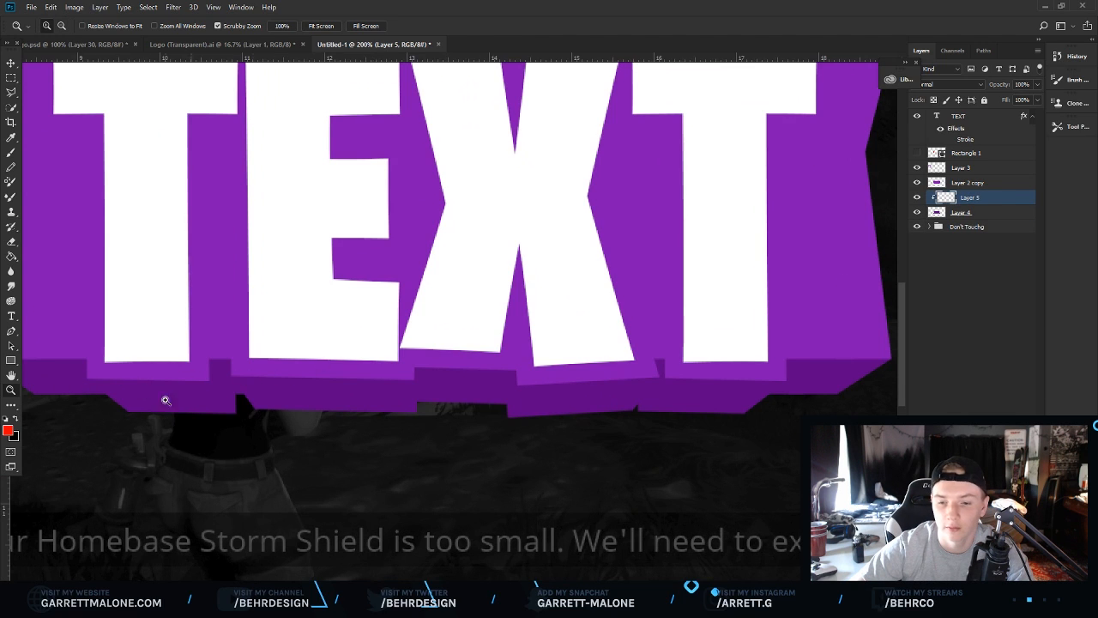
pyautogui.click(192, 412)
pyautogui.moveTo(175, 527); pyautogui.dragTo(428, 564)
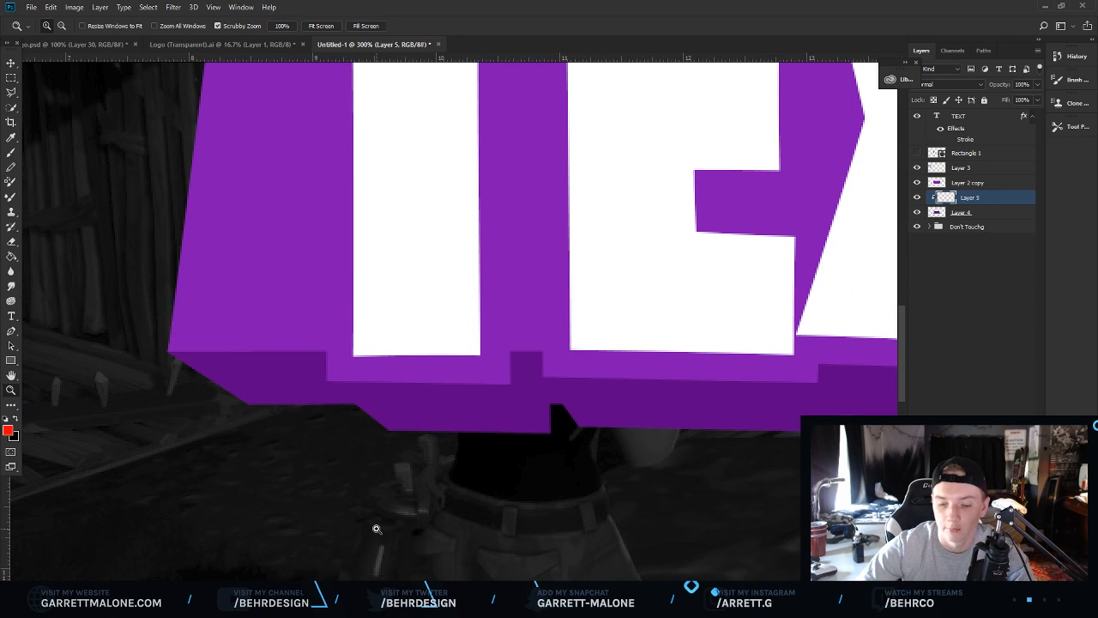
# Sample the offset's purple and set the foreground colour to a darker purple, #440464.
pyautogui.press('i')
pyautogui.click(263, 369)
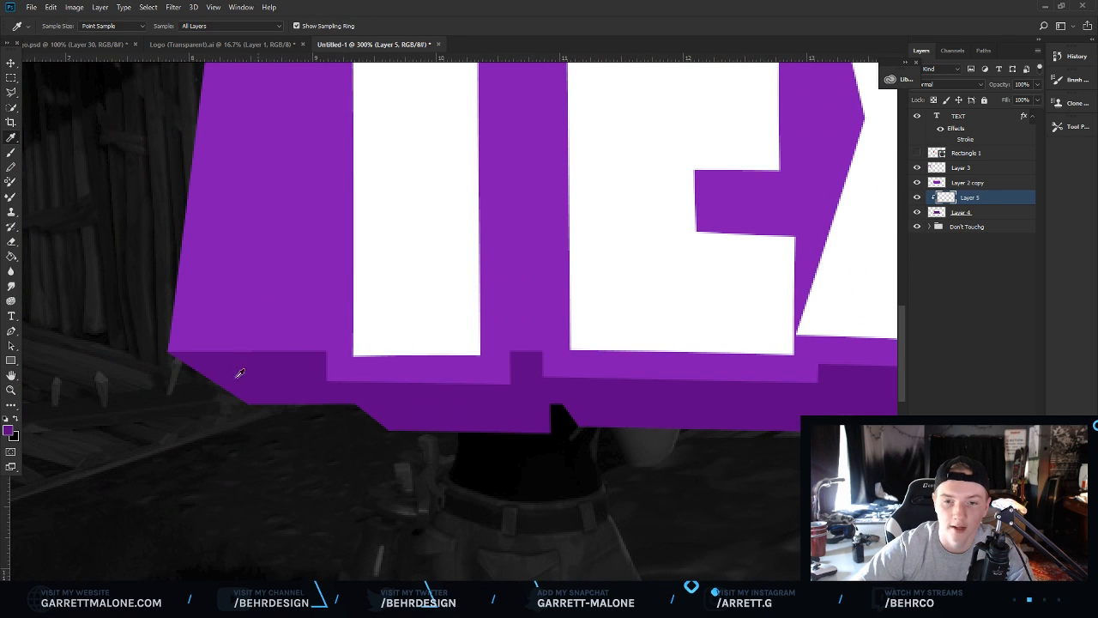
pyautogui.click(7, 431)
pyautogui.click(829, 286)
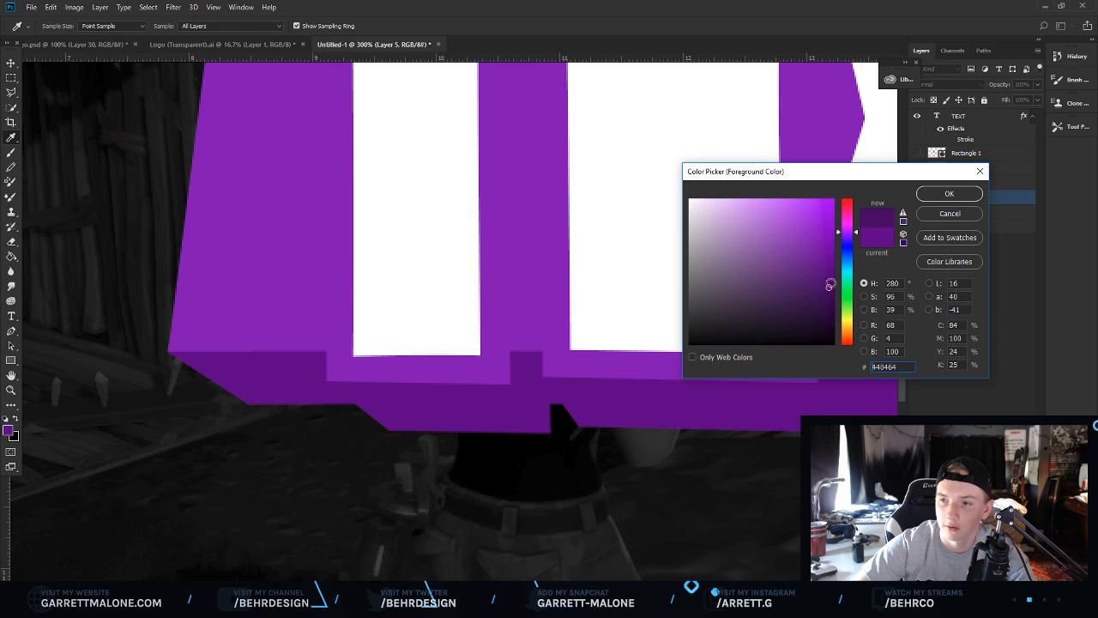
pyautogui.click(950, 193)
# With a 70 px, 0% hardness soft brush, paint a shadow across the offset just beneath the backing.
pyautogui.press('b')
pyautogui.click(54, 27)
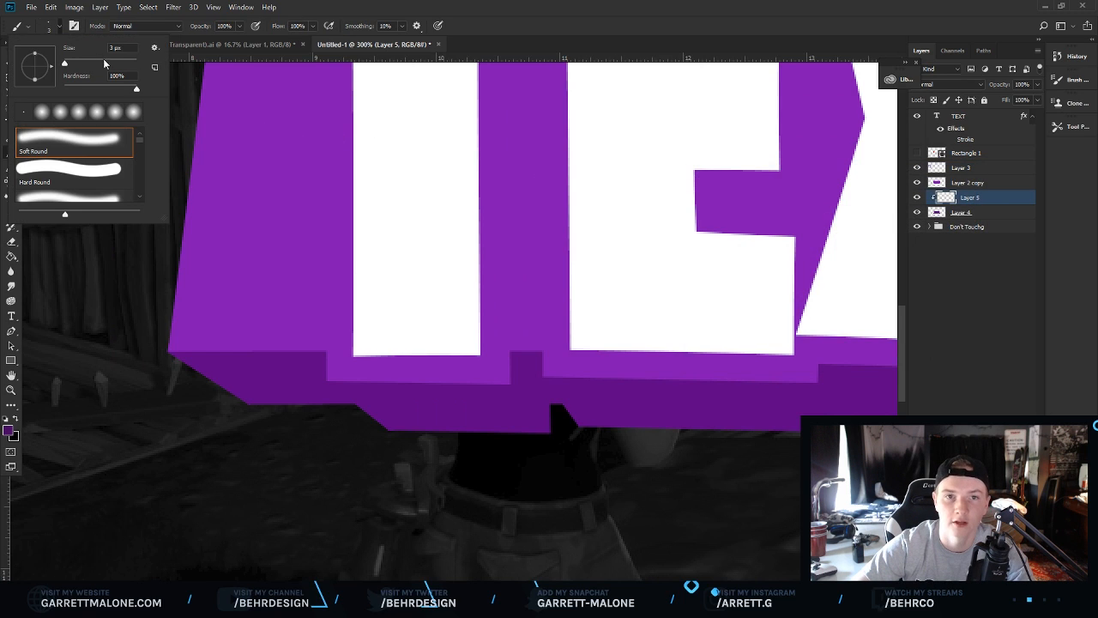
pyautogui.moveTo(104, 85); pyautogui.dragTo(53, 91)
pyautogui.moveTo(107, 64); pyautogui.dragTo(89, 65)
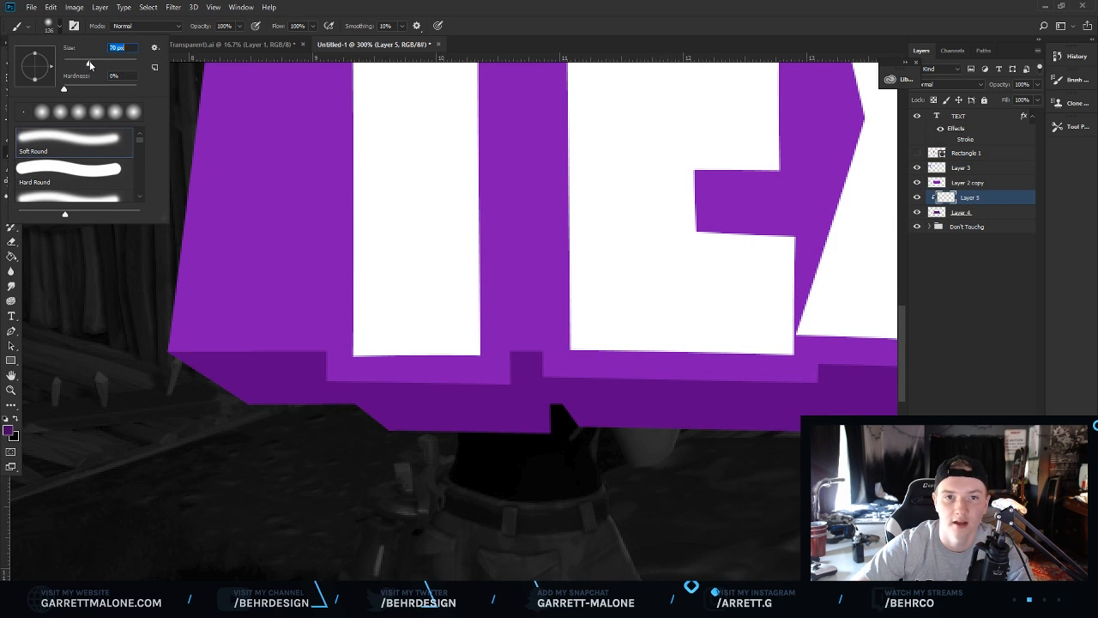
pyautogui.moveTo(144, 314); pyautogui.dragTo(399, 305)
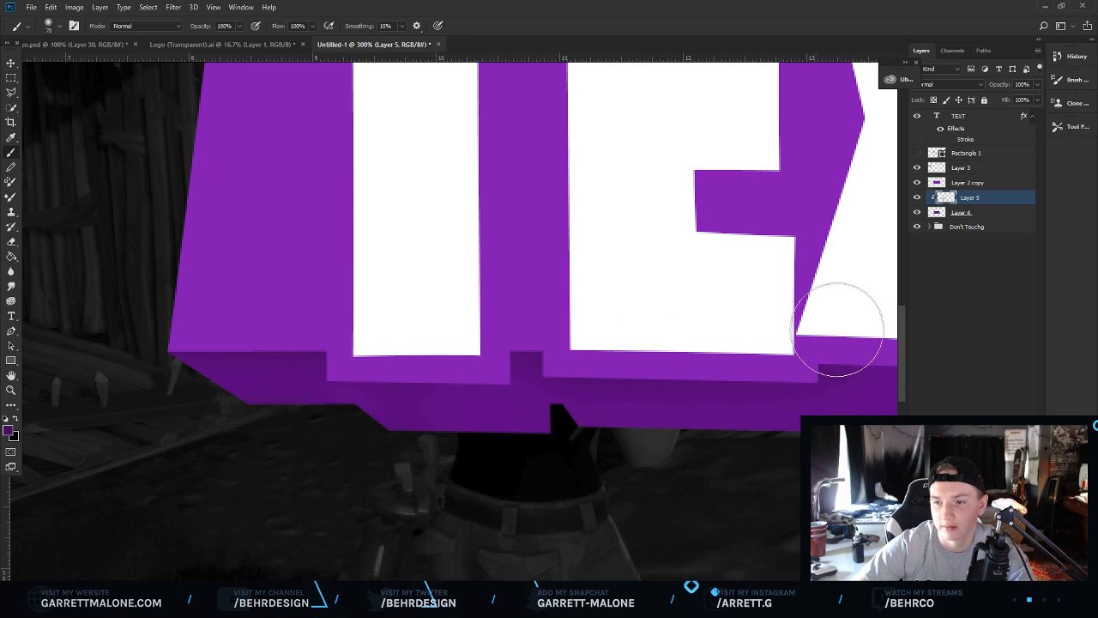
# Pan and zoom to inspect the shaded offset, then select the TEXT layer.
pyautogui.hscroll(6, 505, 568)
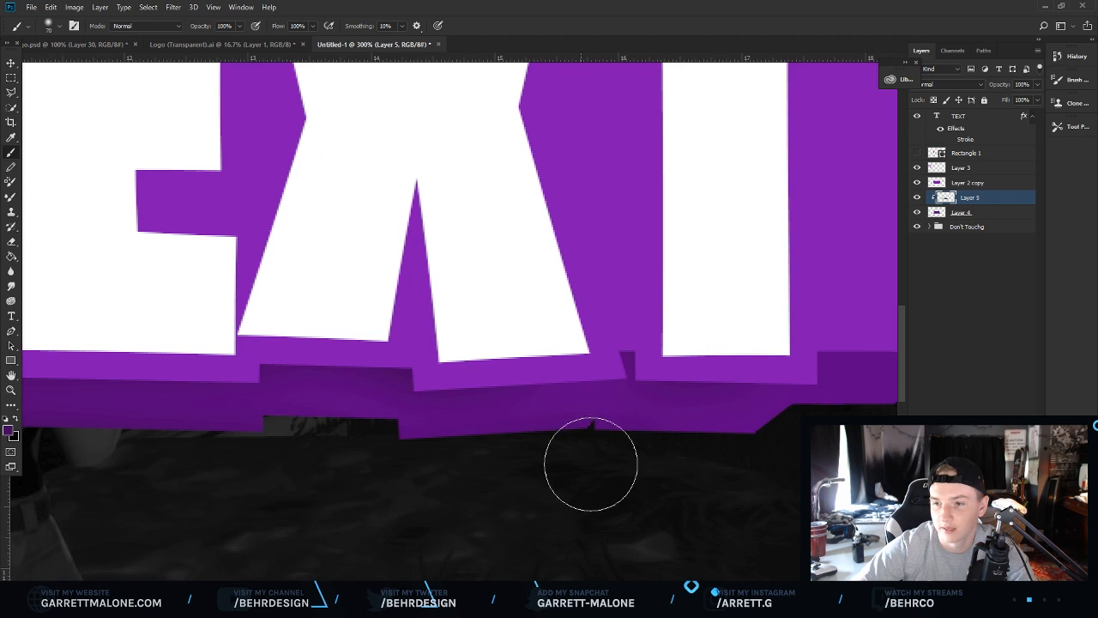
pyautogui.hscroll(6, 490, 490)
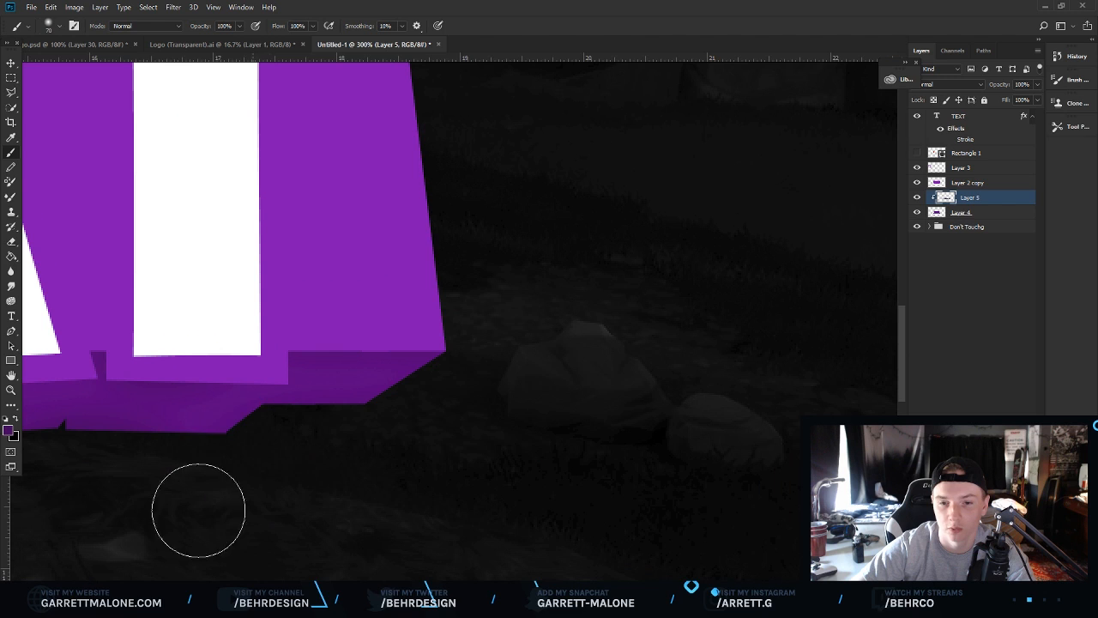
pyautogui.hscroll(-5, 525, 476)
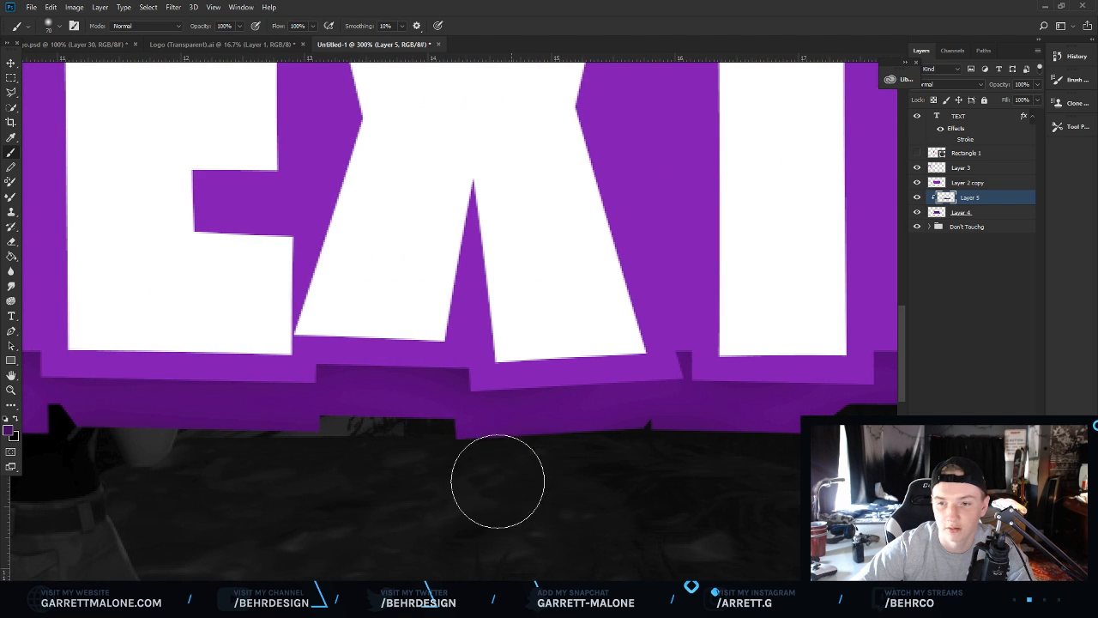
pyautogui.hscroll(-5, 300, 495)
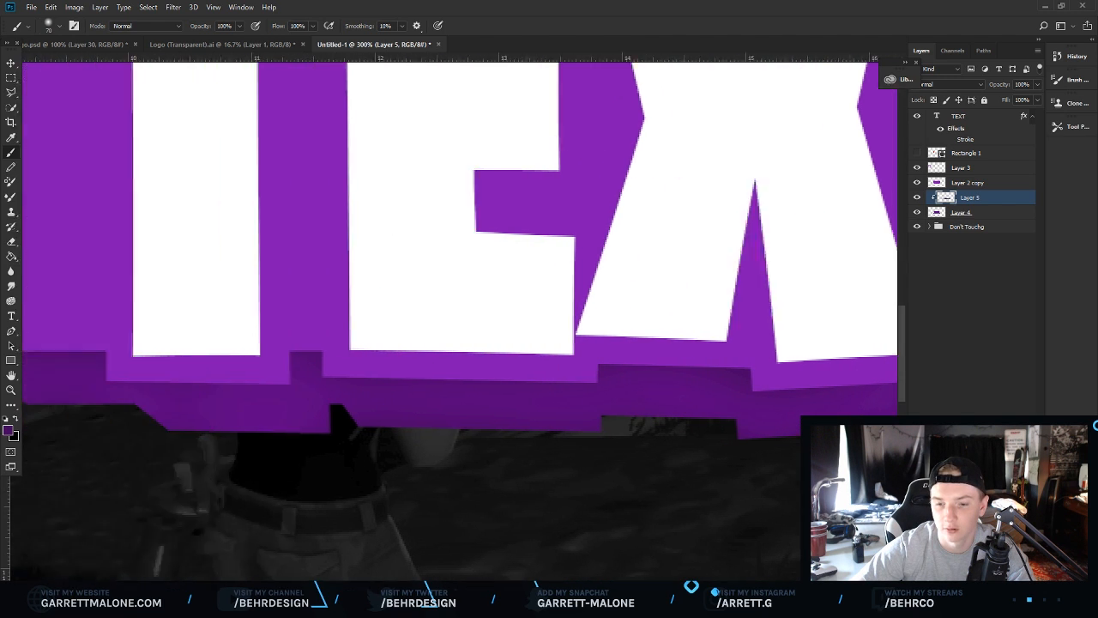
pyautogui.click(11, 390)
pyautogui.moveTo(507, 405); pyautogui.dragTo(395, 390)
pyautogui.click(478, 381)
pyautogui.click(482, 381)
pyautogui.click(485, 382)
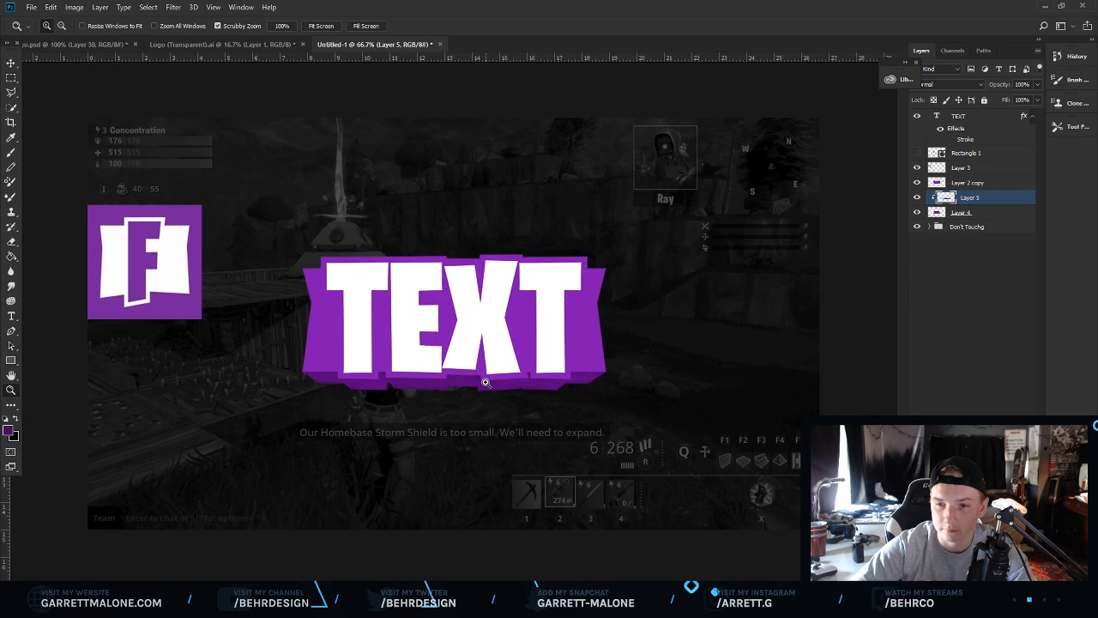
pyautogui.click(446, 335)
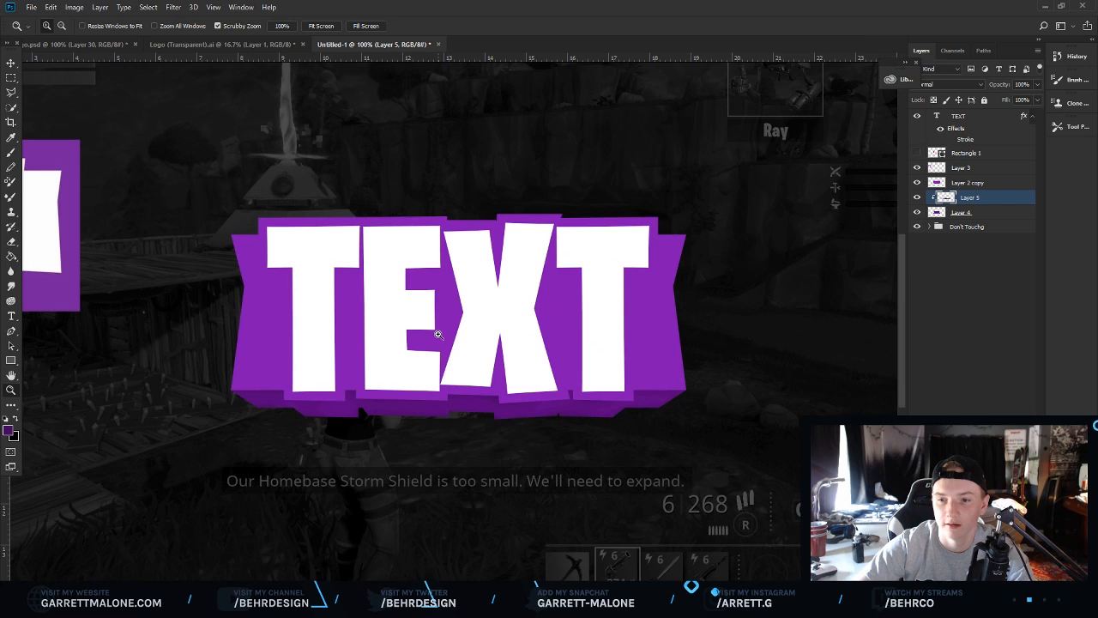
pyautogui.click(411, 284)
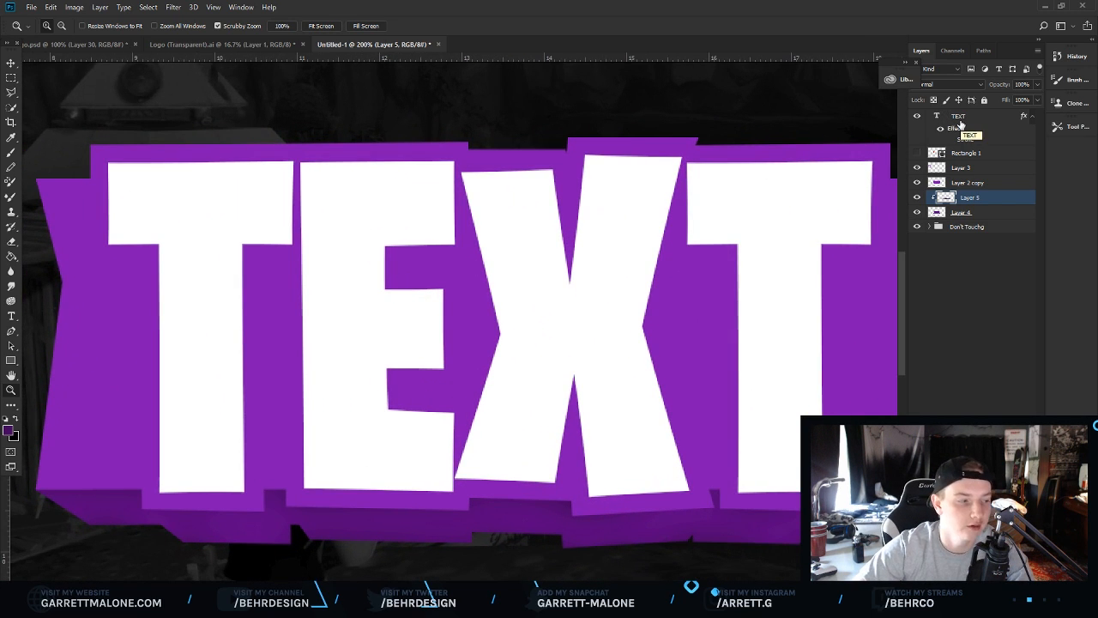
pyautogui.click(963, 123)
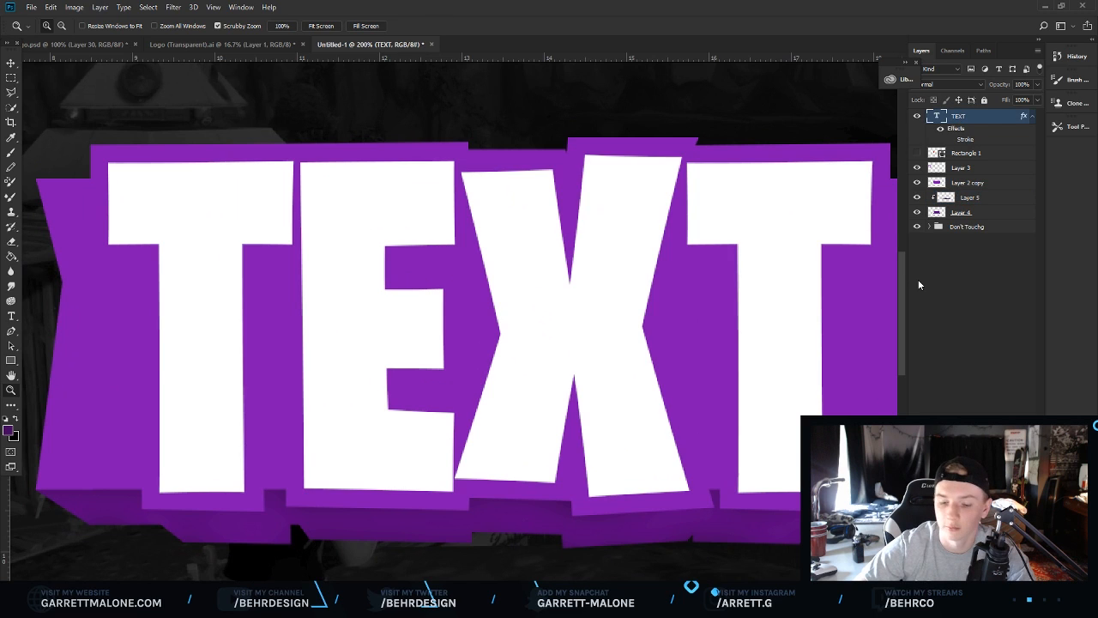
# Duplicate the TEXT layer, then scale the original down to about 78% and nudge it lower.
pyautogui.hotkey('ctrl', 'j')
pyautogui.hotkey('alt', '[')
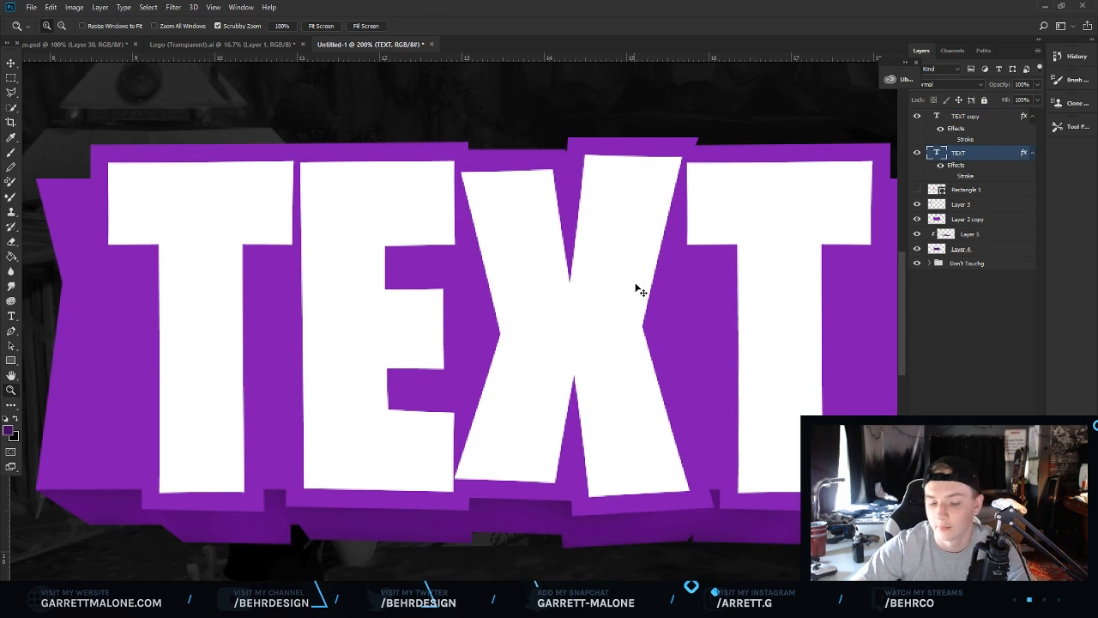
pyautogui.hotkey('ctrl', 't')
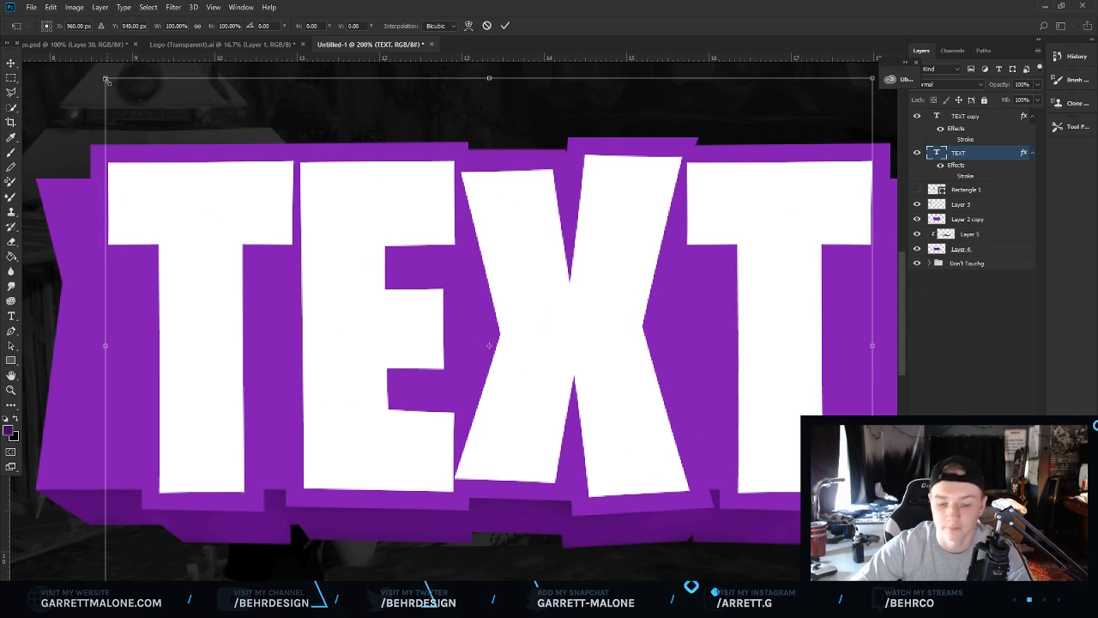
pyautogui.moveTo(106, 80); pyautogui.dragTo(191, 138)
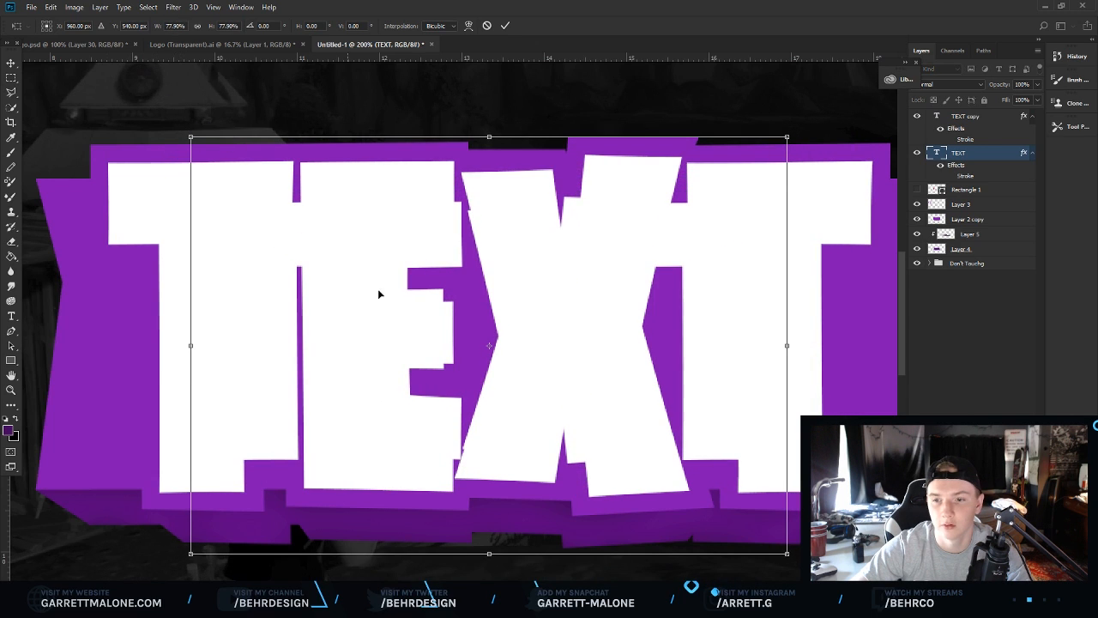
pyautogui.moveTo(519, 325); pyautogui.dragTo(525, 355)
pyautogui.press('Return')
# Give the original TEXT layer a light grey #c8c8c8 Color Overlay.
pyautogui.press('z')
pyautogui.rightClick(965, 163)
pyautogui.click(776, 104)
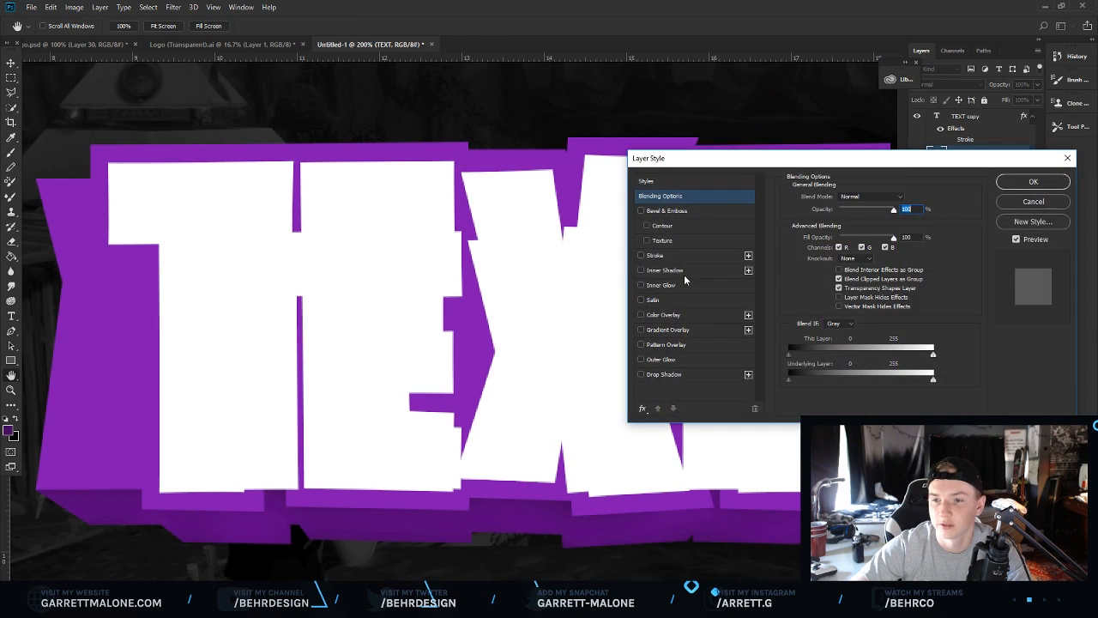
pyautogui.click(684, 318)
pyautogui.click(901, 201)
pyautogui.moveTo(712, 233)
pyautogui.mouseDown()
pyautogui.moveTo(654, 245)
pyautogui.moveTo(719, 225)
pyautogui.moveTo(650, 233)
pyautogui.mouseUp()
pyautogui.click(968, 198)
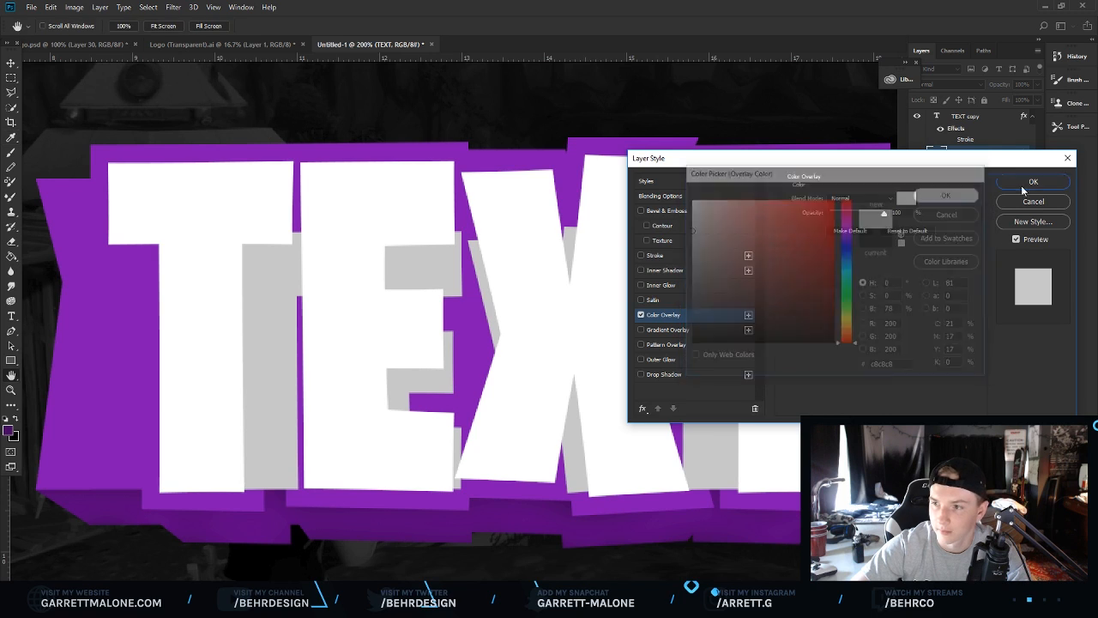
pyautogui.click(1034, 186)
# Scale the grey text layer up to about 110% and reposition it.
pyautogui.hotkey('ctrl', 't')
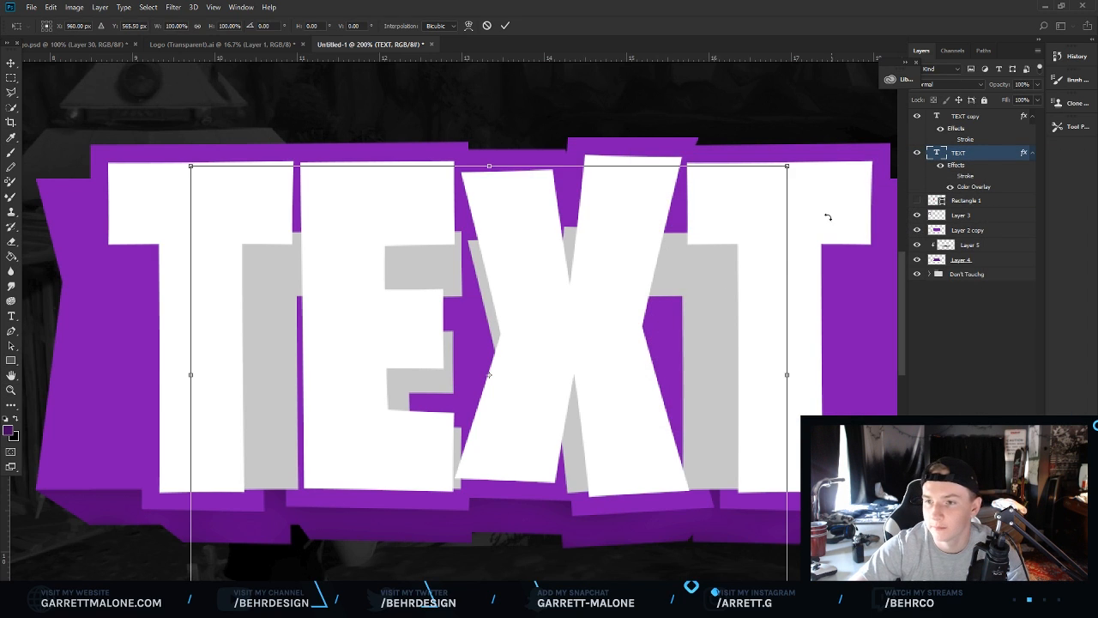
pyautogui.moveTo(787, 167); pyautogui.dragTo(819, 144)
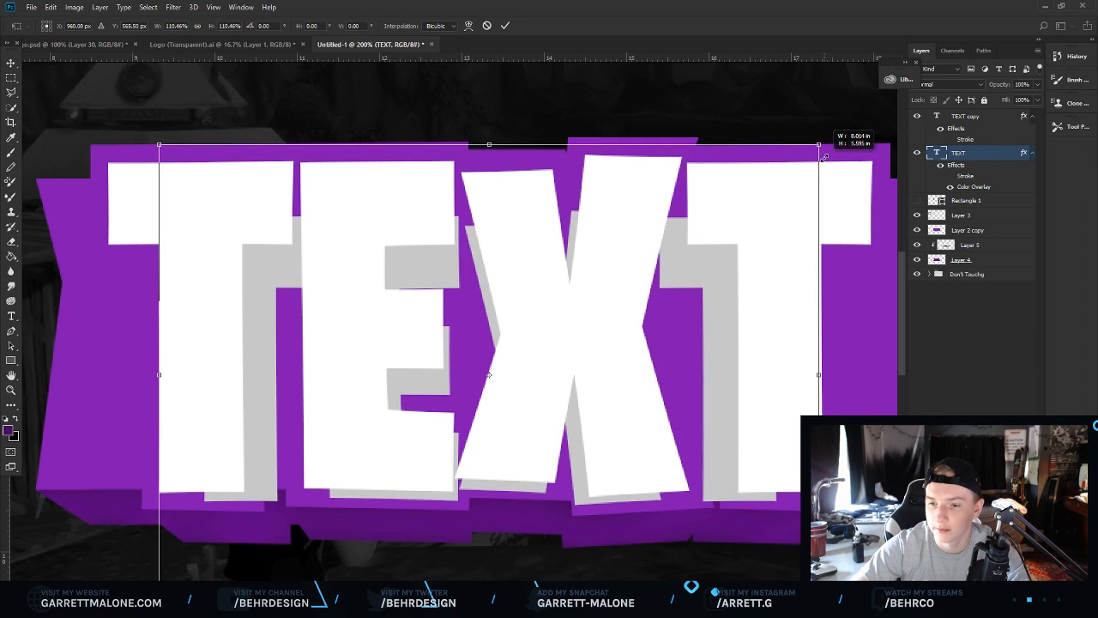
pyautogui.moveTo(527, 309); pyautogui.dragTo(520, 304)
pyautogui.hotkey('ctrl', ';')
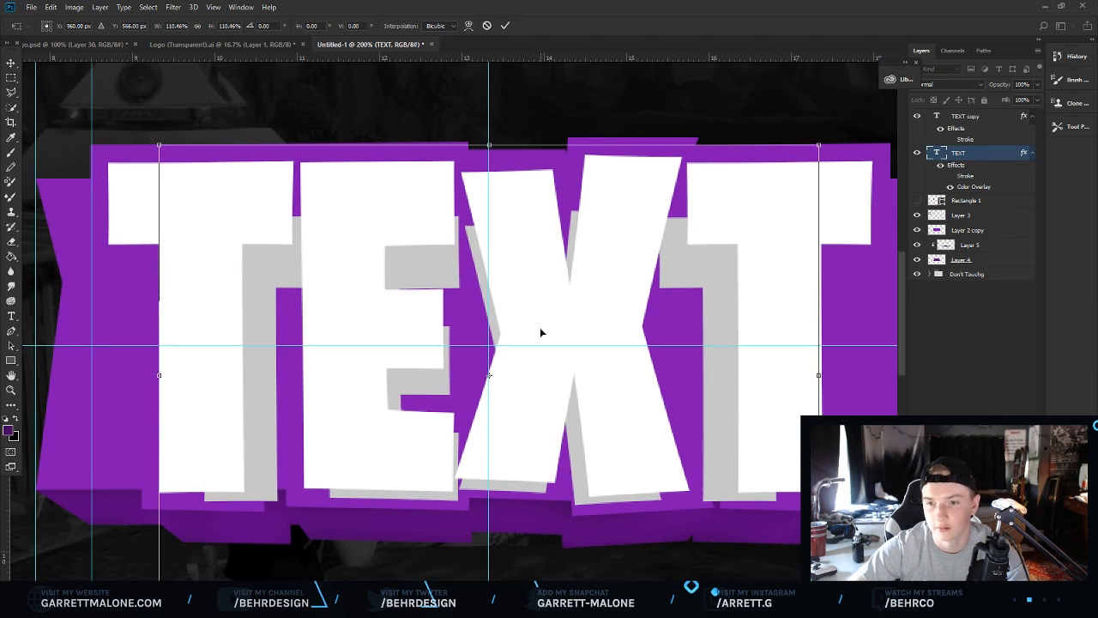
pyautogui.moveTo(822, 144); pyautogui.dragTo(848, 132)
pyautogui.hotkey('ctrl', 'z')
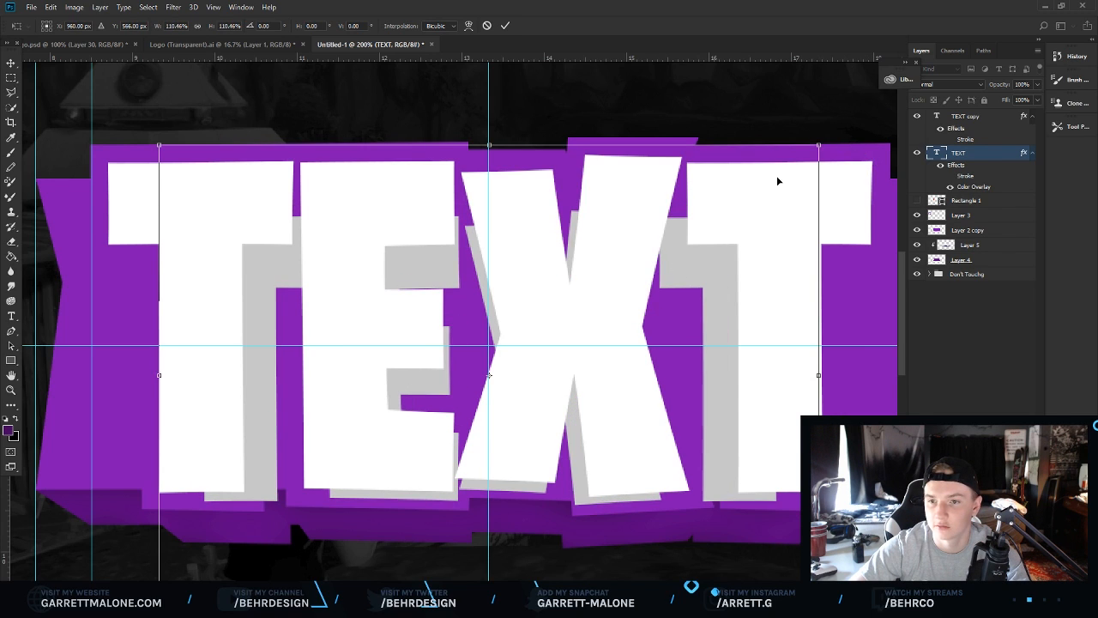
pyautogui.press('Return')
# Step back through history to undo the transforms, overlay and duplicate.
pyautogui.hotkey('ctrl', 'alt', 'z')
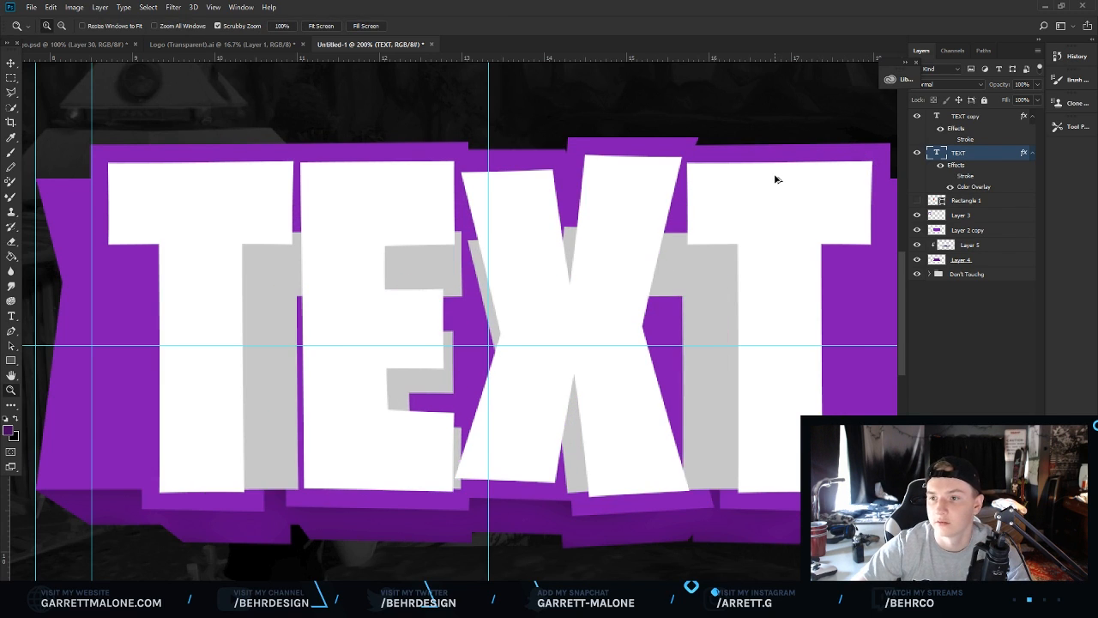
pyautogui.hotkey('ctrl', 'alt', 'z')
pyautogui.hotkey('ctrl', 'alt', 'z')
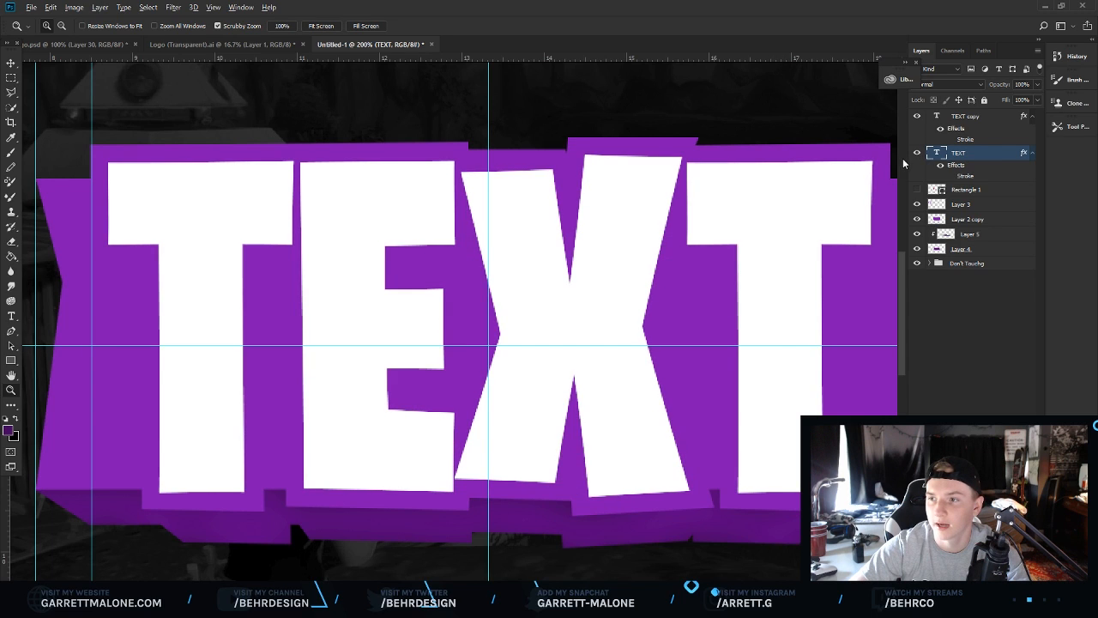
pyautogui.hotkey('ctrl', 'alt', 'z')
# Rasterize the TEXT layer and duplicate it.
pyautogui.rightClick(962, 119)
pyautogui.click(760, 260)
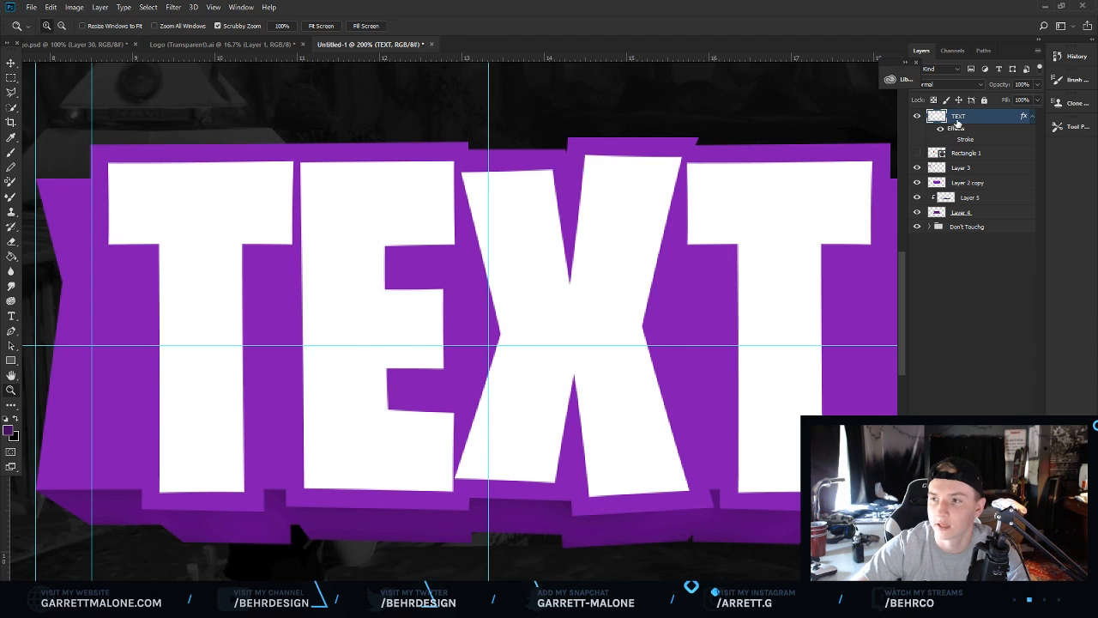
pyautogui.hotkey('ctrl', 'j')
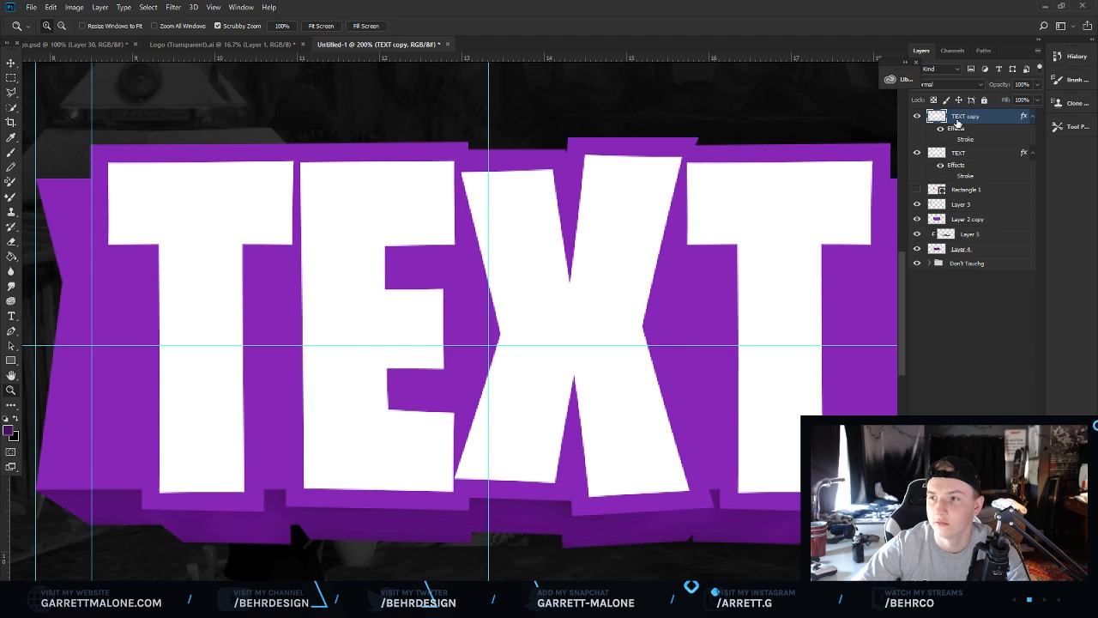
# Select the lower TEXT layer and scale it down from its top-right corner.
pyautogui.click(959, 155)
pyautogui.hotkey('ctrl', 't')
pyautogui.moveTo(872, 155); pyautogui.dragTo(769, 226)
pyautogui.press('Return')
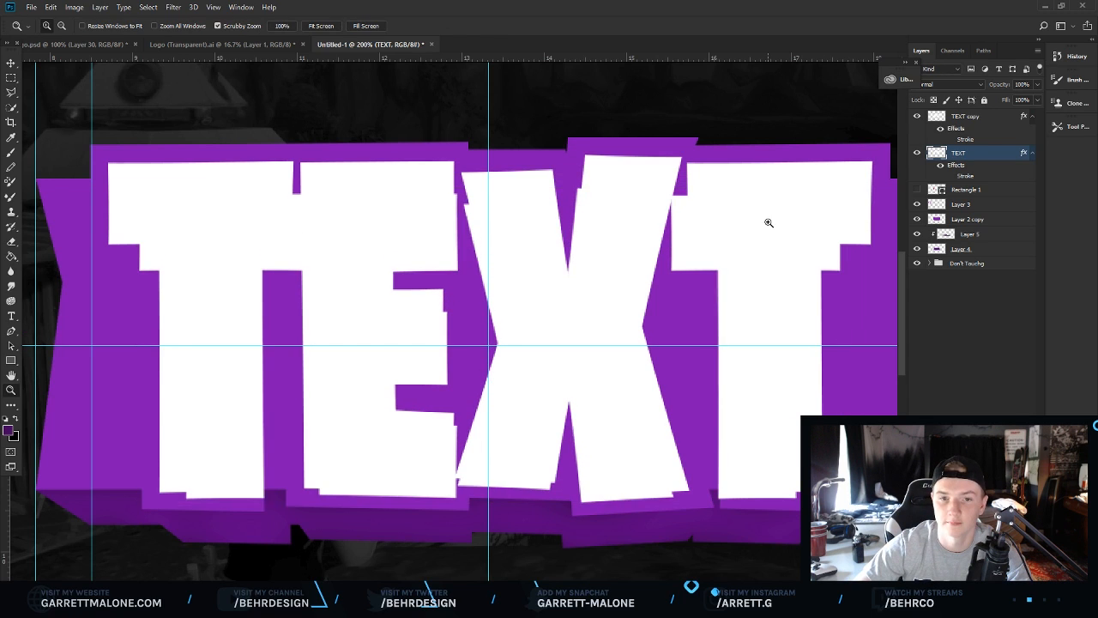
# Add a light grey Color Overlay to the lower TEXT layer.
pyautogui.rightClick(968, 154)
pyautogui.click(859, 71)
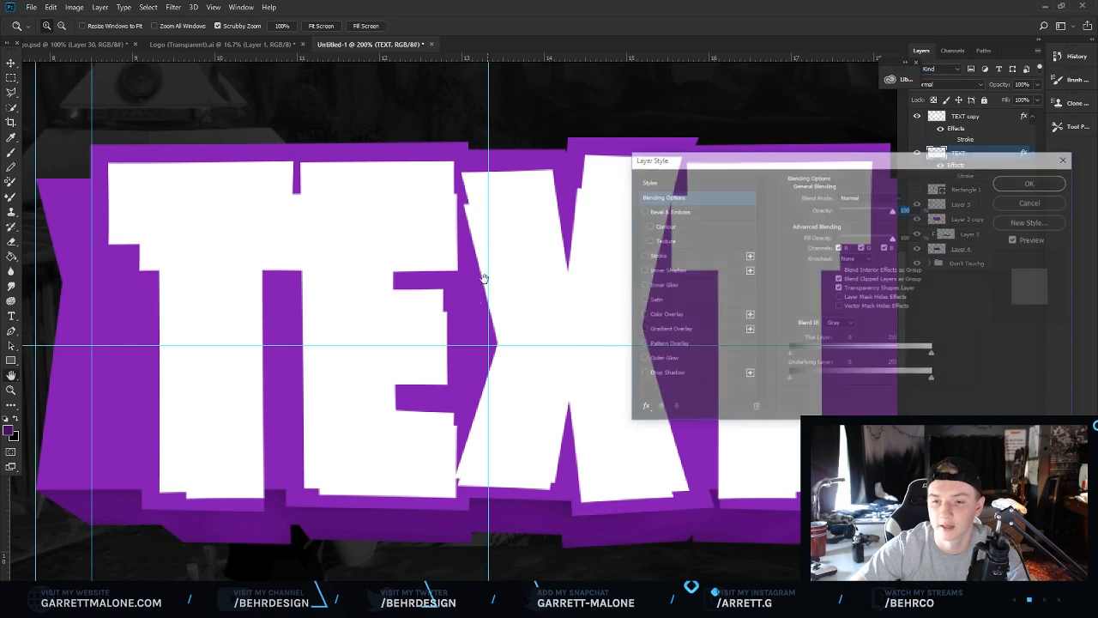
pyautogui.click(664, 314)
pyautogui.click(907, 199)
pyautogui.moveTo(703, 225); pyautogui.dragTo(672, 235)
pyautogui.click(950, 194)
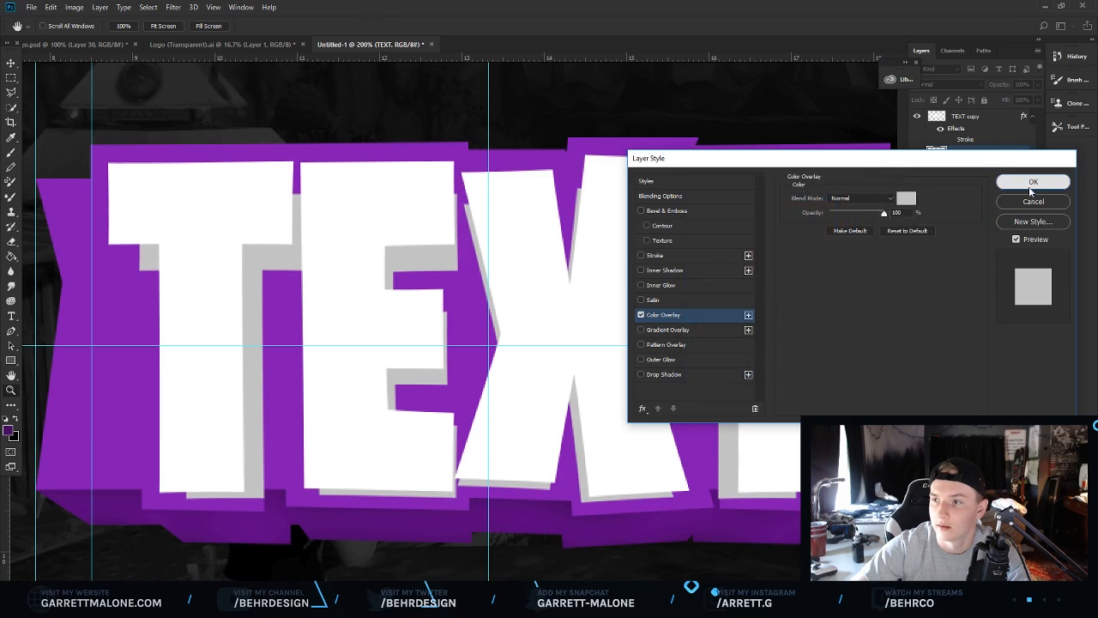
pyautogui.click(1033, 182)
# Create a new empty layer above the grey TEXT layer.
pyautogui.click(1014, 587)
pyautogui.scroll(-2, 435, 439)
pyautogui.scroll(6, 435, 438)
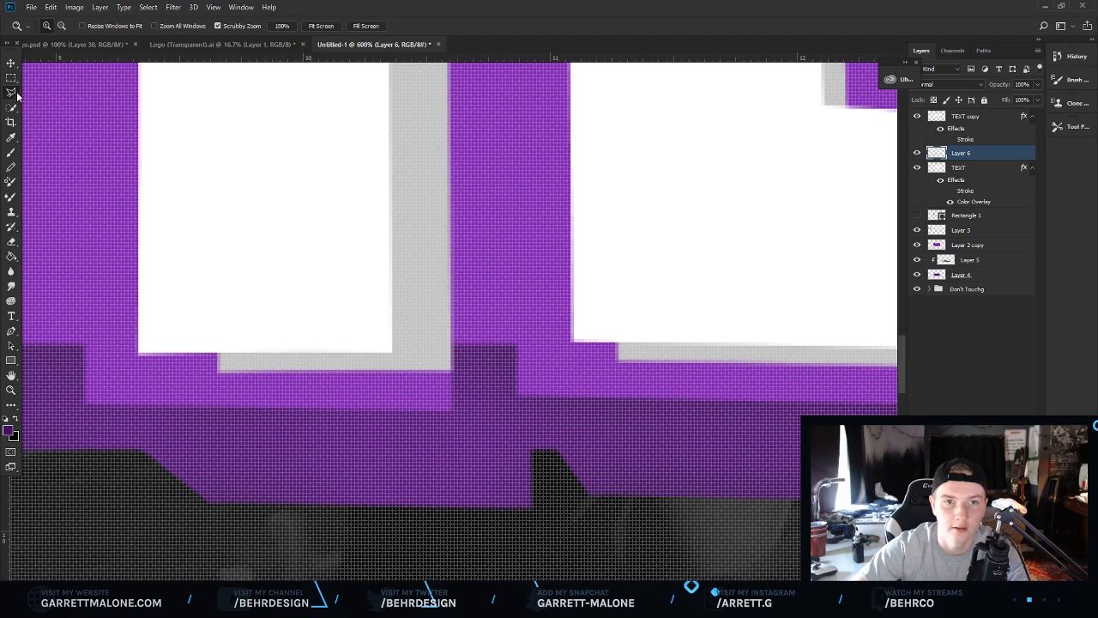
# Lasso a wedge under the first T's left arm and fill it with the grey sampled from the offset.
pyautogui.click(16, 94)
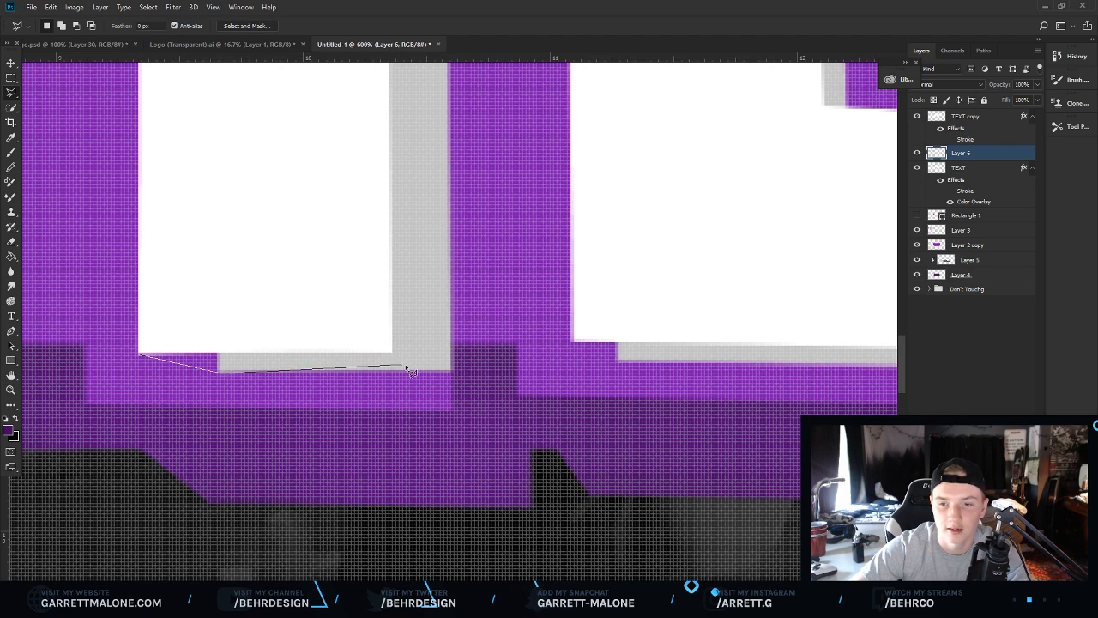
pyautogui.moveTo(243, 288); pyautogui.dragTo(204, 277)
pyautogui.rightClick(237, 319)
pyautogui.click(275, 483)
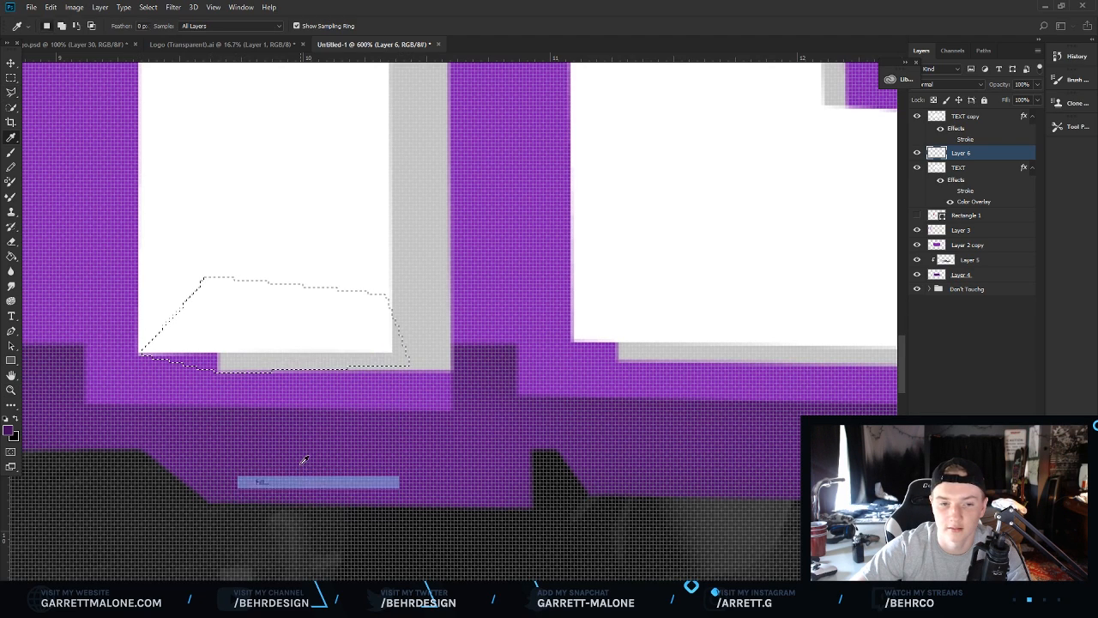
pyautogui.click(532, 175)
pyautogui.click(541, 170)
pyautogui.click(416, 207)
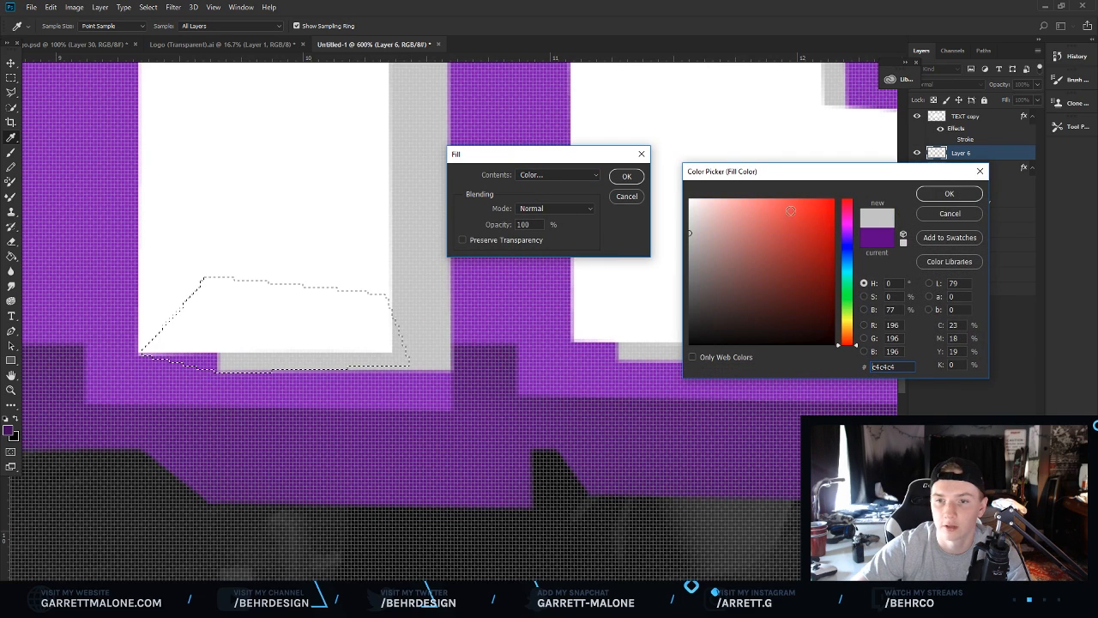
pyautogui.click(929, 196)
pyautogui.click(627, 176)
pyautogui.rightClick(604, 264)
pyautogui.click(631, 270)
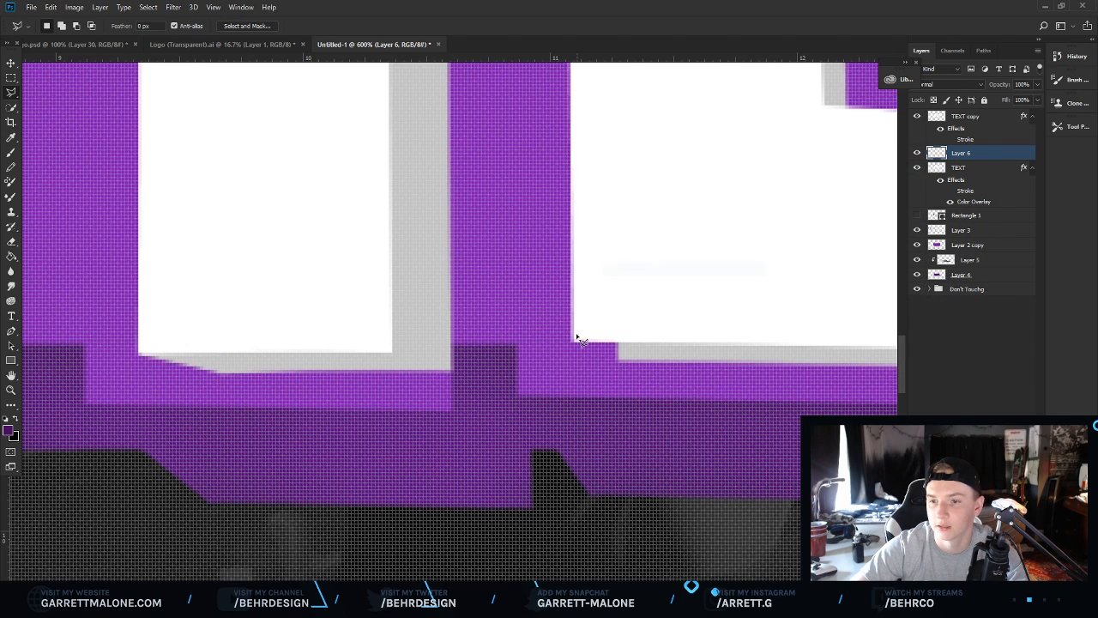
# Lasso the gap under the E's lower-left corner and fill it grey.
pyautogui.click(614, 284)
pyautogui.rightClick(639, 316)
pyautogui.click(678, 481)
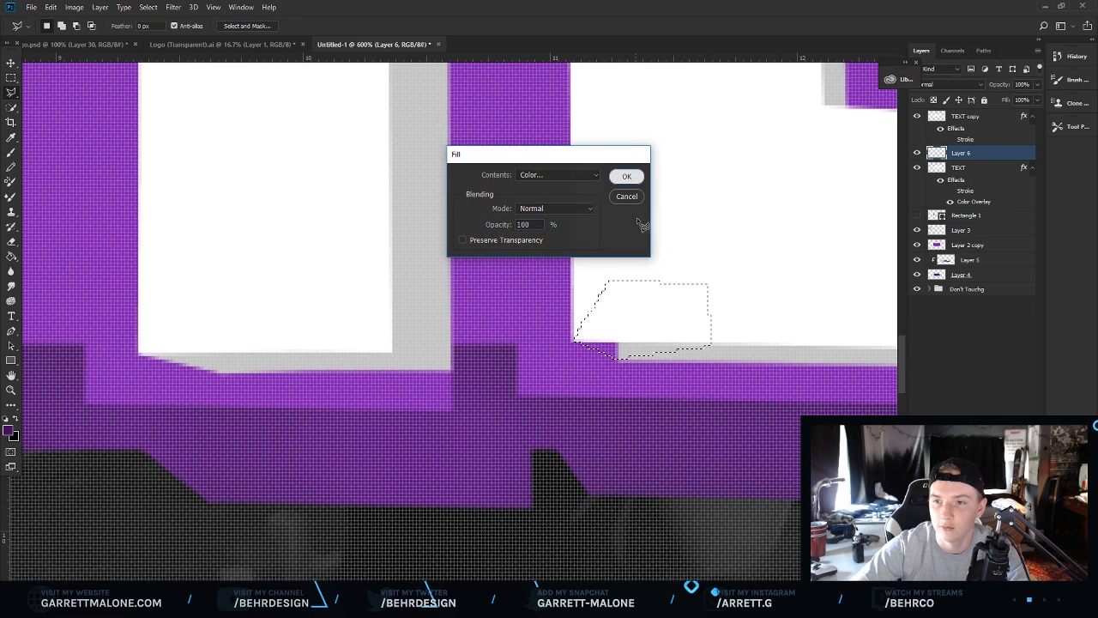
pyautogui.click(626, 176)
pyautogui.rightClick(644, 254)
pyautogui.click(687, 260)
# Lasso the corner under the first T's crossbar and fill it grey to join the offset.
pyautogui.moveTo(904, 357); pyautogui.dragTo(914, 283)
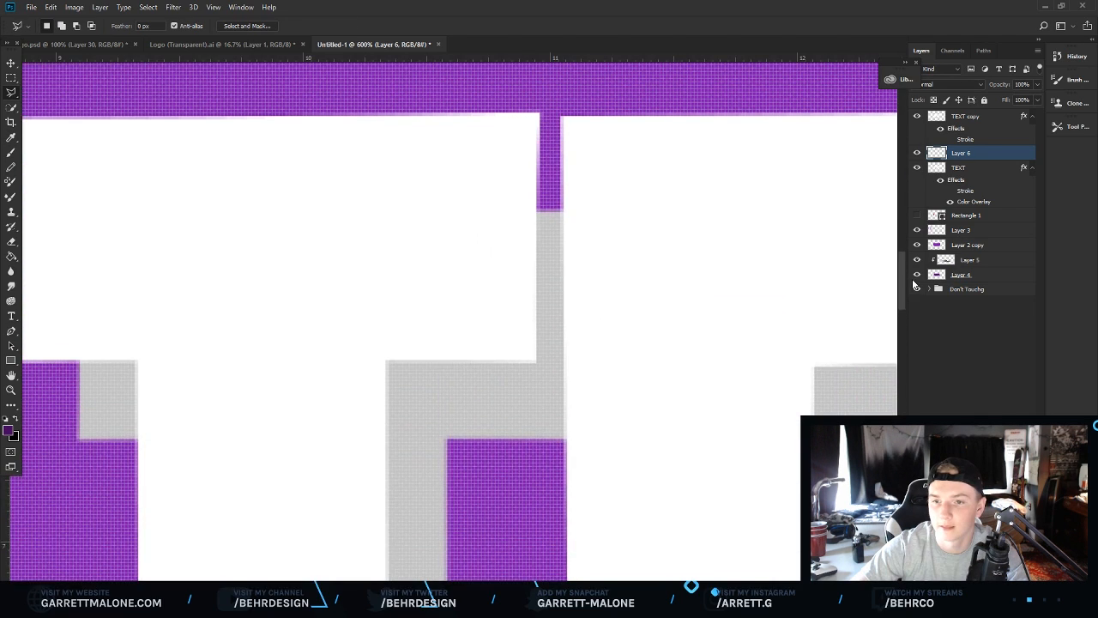
pyautogui.hscroll(-5, 296, 375)
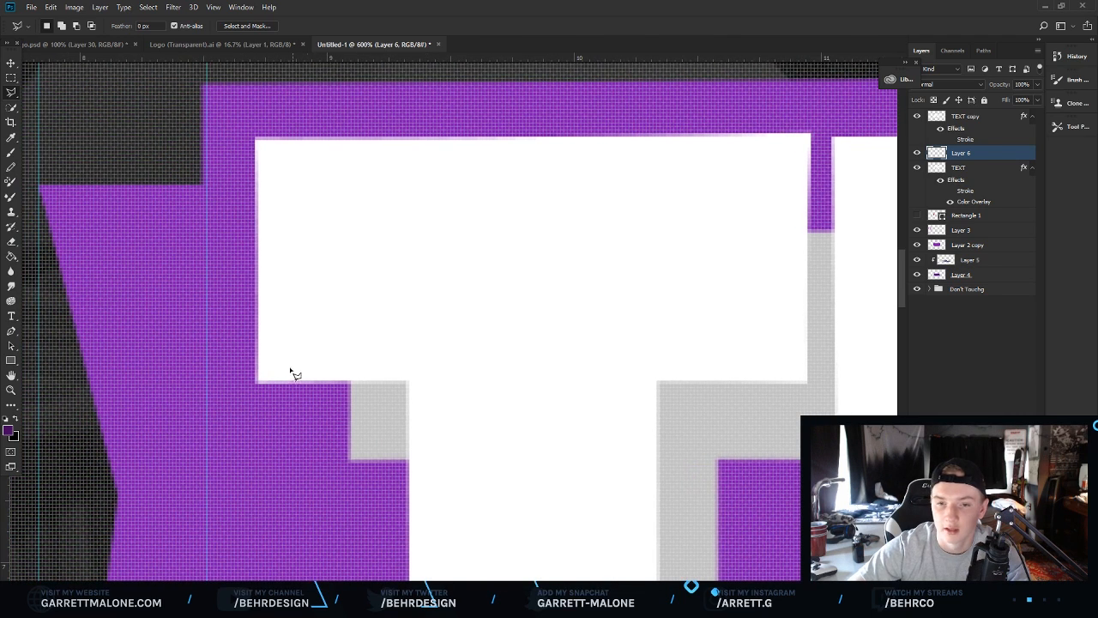
pyautogui.click(490, 323)
pyautogui.doubleClick(311, 283)
pyautogui.rightClick(432, 438)
pyautogui.click(443, 270)
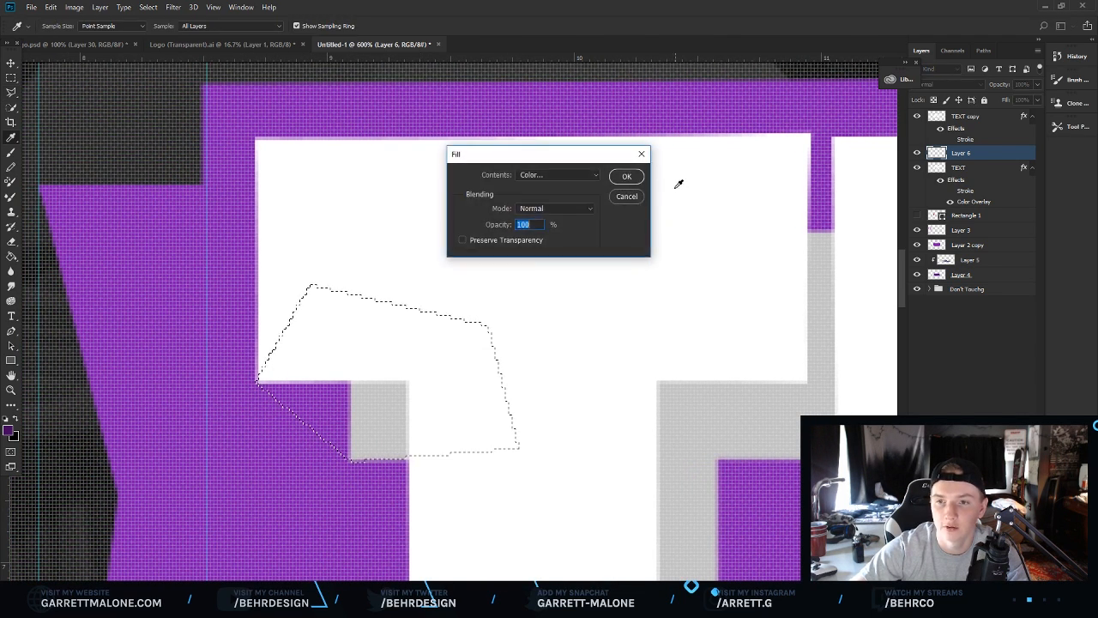
pyautogui.click(624, 179)
pyautogui.rightClick(608, 238)
pyautogui.click(631, 245)
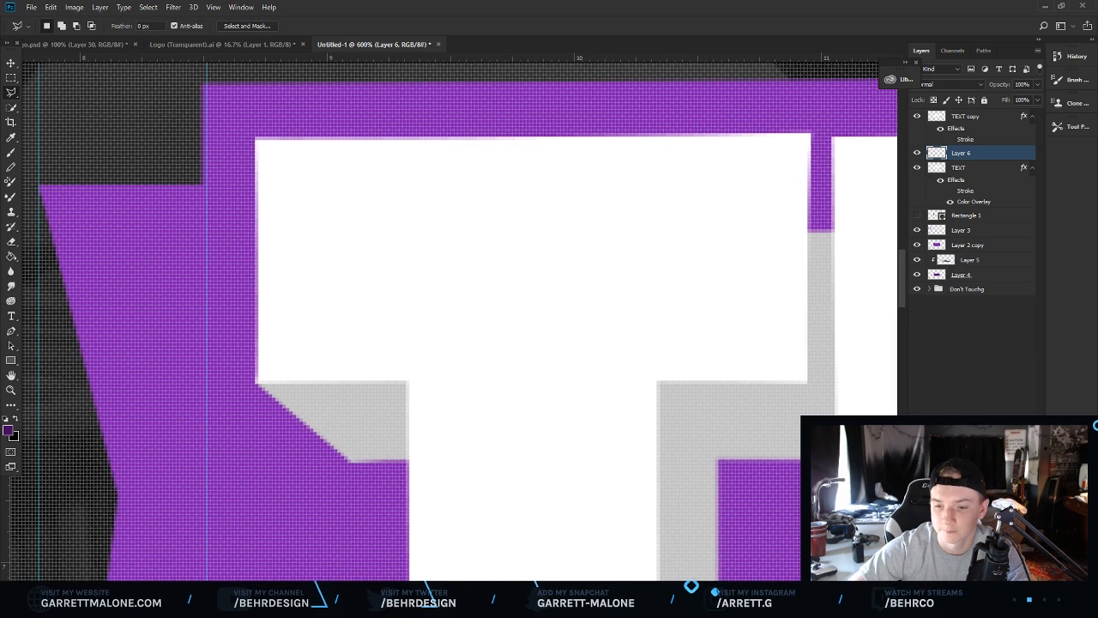
# Lasso the area between the T's stem and the E's top and fill it grey.
pyautogui.moveTo(590, 588); pyautogui.dragTo(627, 588)
pyautogui.moveTo(487, 587); pyautogui.dragTo(507, 588)
pyautogui.click(316, 140)
pyautogui.click(421, 264)
pyautogui.click(405, 380)
pyautogui.click(240, 352)
pyautogui.click(191, 167)
pyautogui.click(314, 139)
pyautogui.rightClick(316, 228)
pyautogui.click(347, 402)
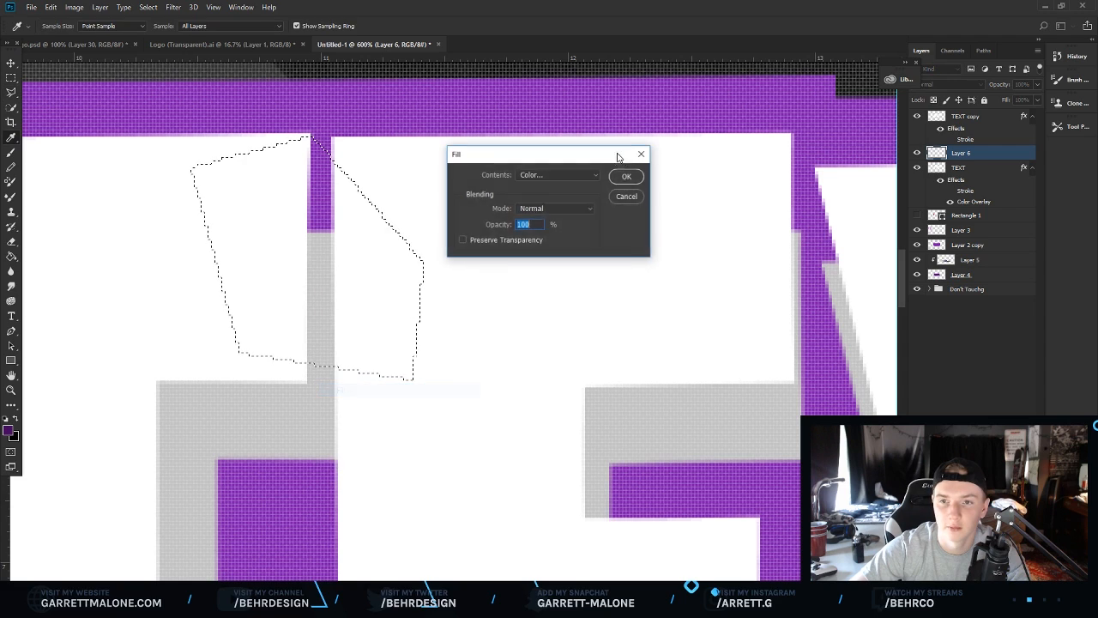
pyautogui.press('Return')
pyautogui.rightClick(566, 228)
pyautogui.click(643, 238)
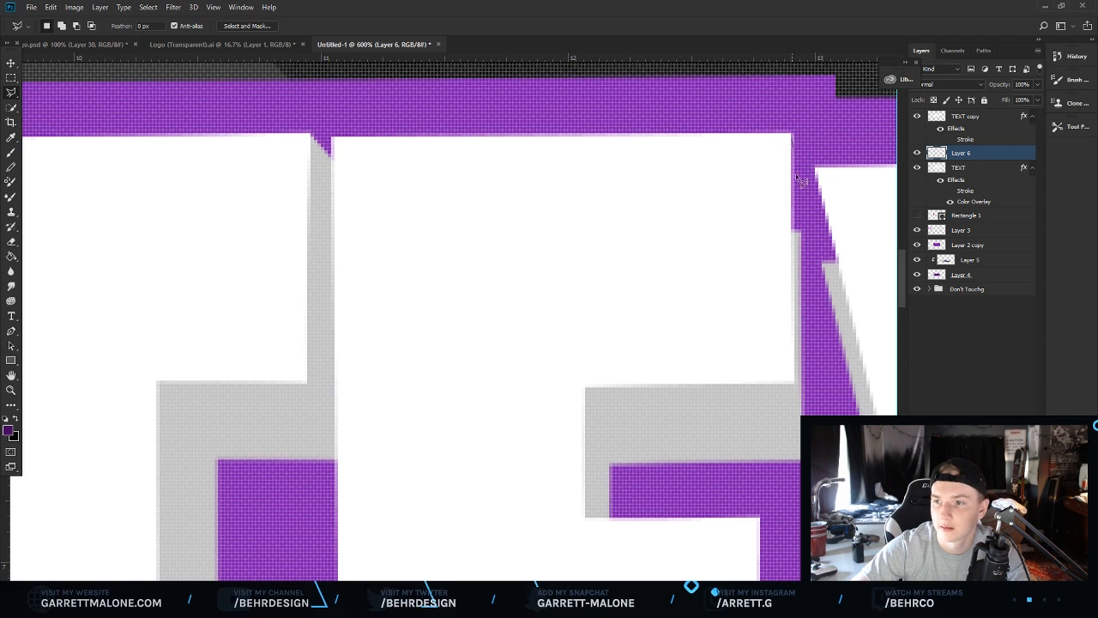
# Lasso the E's top-right corner next to the X and fill it grey.
pyautogui.click(798, 240)
pyautogui.click(762, 301)
pyautogui.click(696, 249)
pyautogui.click(698, 140)
pyautogui.click(792, 139)
pyautogui.rightClick(760, 203)
pyautogui.click(798, 363)
pyautogui.click(638, 176)
pyautogui.rightClick(659, 209)
pyautogui.click(674, 217)
# Lasso the inner notch of the E's middle arm and fill it grey.
pyautogui.scroll(-3, 627, 523)
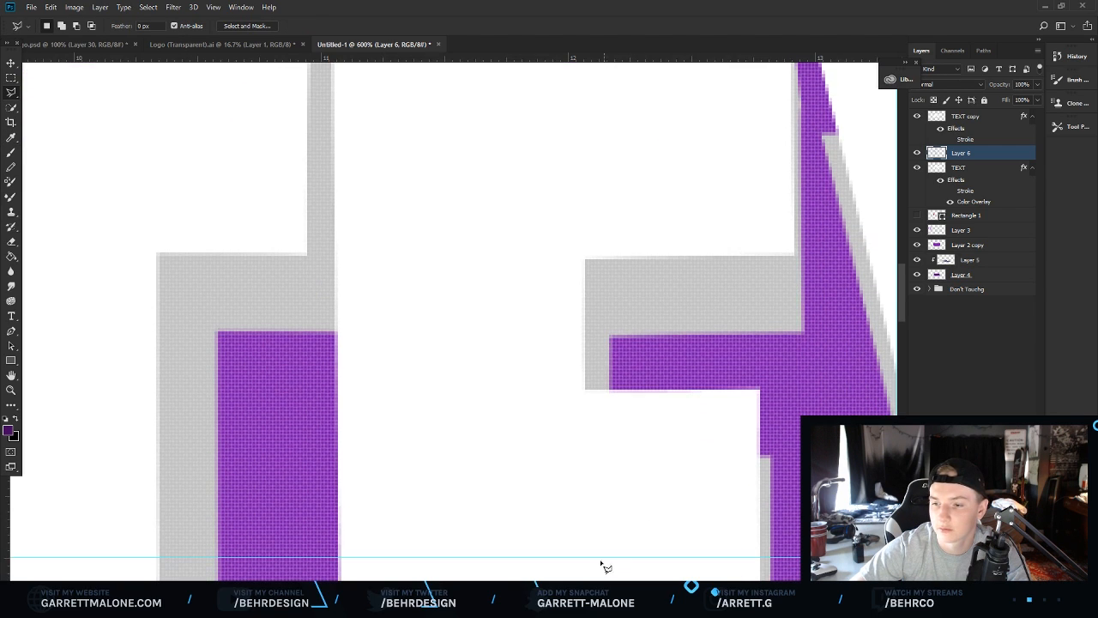
pyautogui.hscroll(5, 546, 554)
pyautogui.scroll(-4, 481, 404)
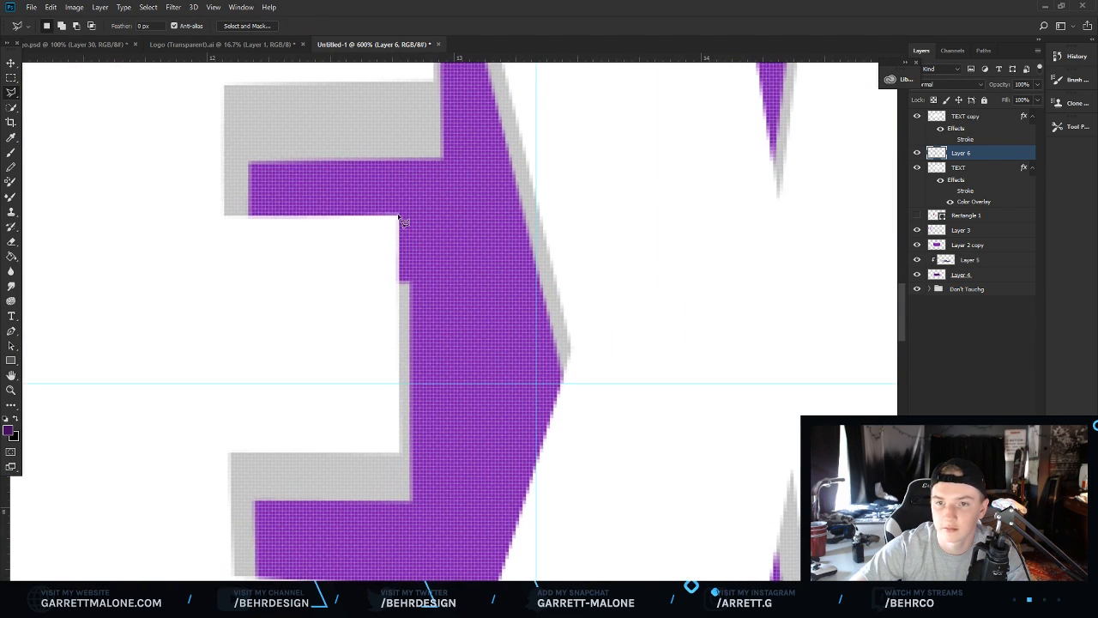
pyautogui.click(344, 353)
pyautogui.doubleClick(332, 240)
pyautogui.rightClick(388, 259)
pyautogui.click(490, 391)
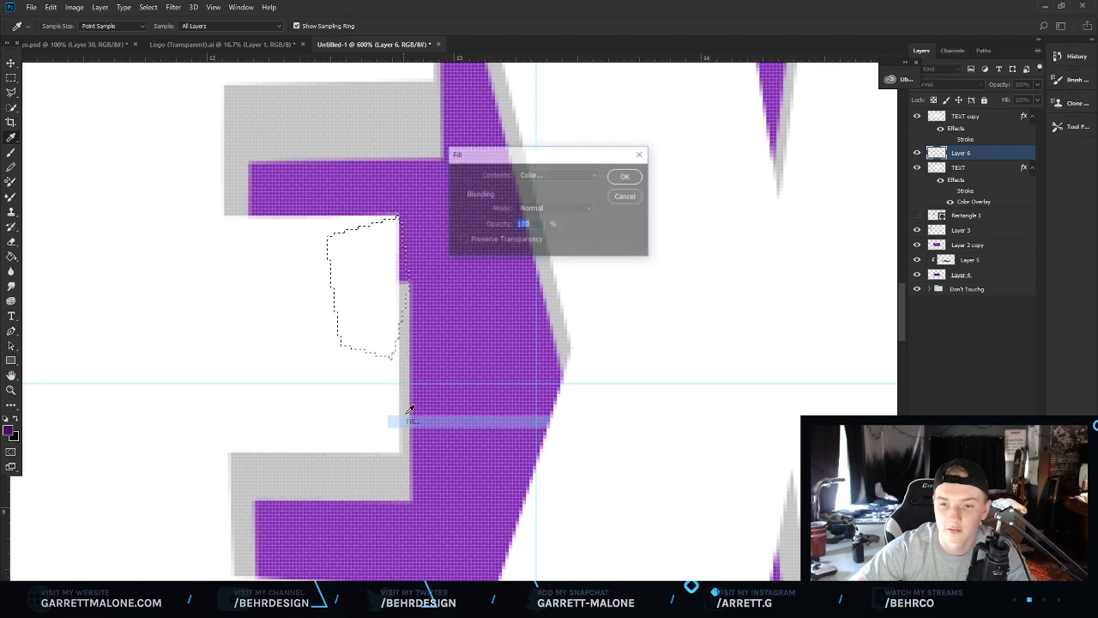
pyautogui.click(628, 177)
pyautogui.rightClick(515, 225)
pyautogui.click(540, 232)
# Lasso the corner under the E's middle arm and fill it grey.
pyautogui.scroll(-5, 435, 384)
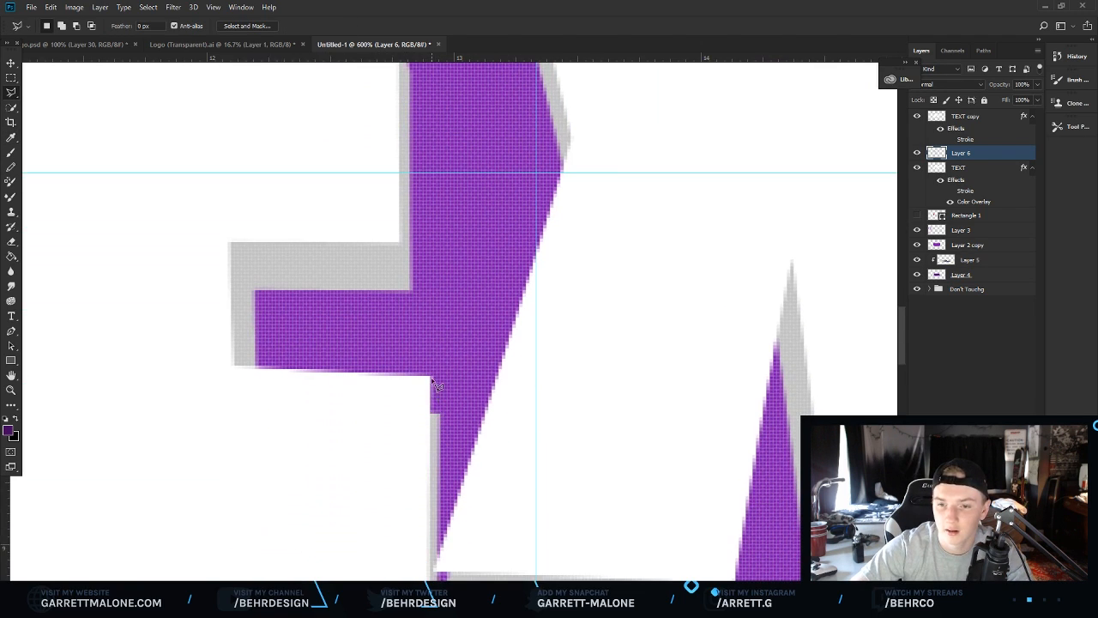
pyautogui.doubleClick(385, 397)
pyautogui.rightClick(420, 401)
pyautogui.click(459, 322)
pyautogui.press('Return')
pyautogui.rightClick(520, 337)
pyautogui.click(541, 353)
pyautogui.rightClick(540, 351)
pyautogui.click(549, 354)
# Lasso the E's bottom inner corner and fill it grey.
pyautogui.scroll(-3, 453, 498)
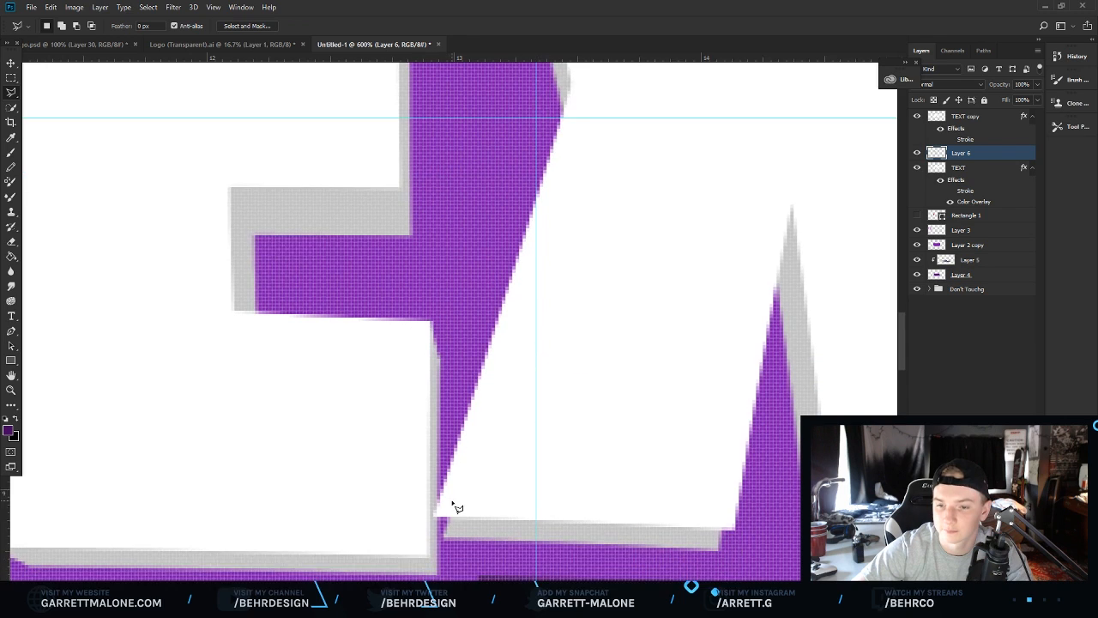
pyautogui.click(526, 418)
pyautogui.click(488, 418)
pyautogui.doubleClick(461, 422)
pyautogui.rightClick(464, 448)
pyautogui.click(515, 361)
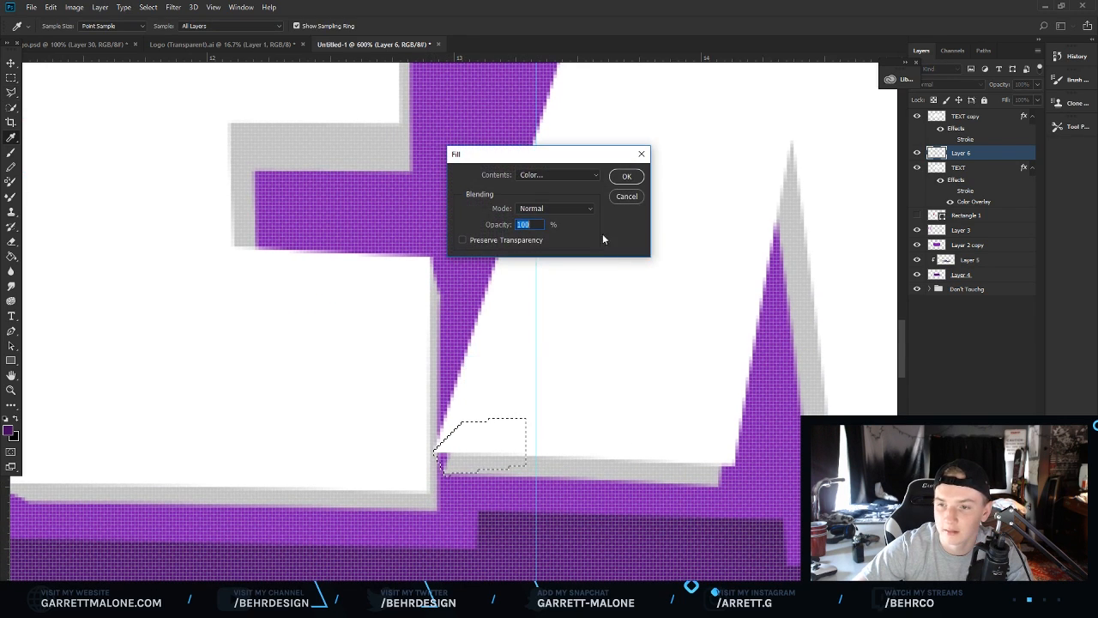
pyautogui.click(627, 176)
pyautogui.rightClick(558, 240)
pyautogui.click(592, 246)
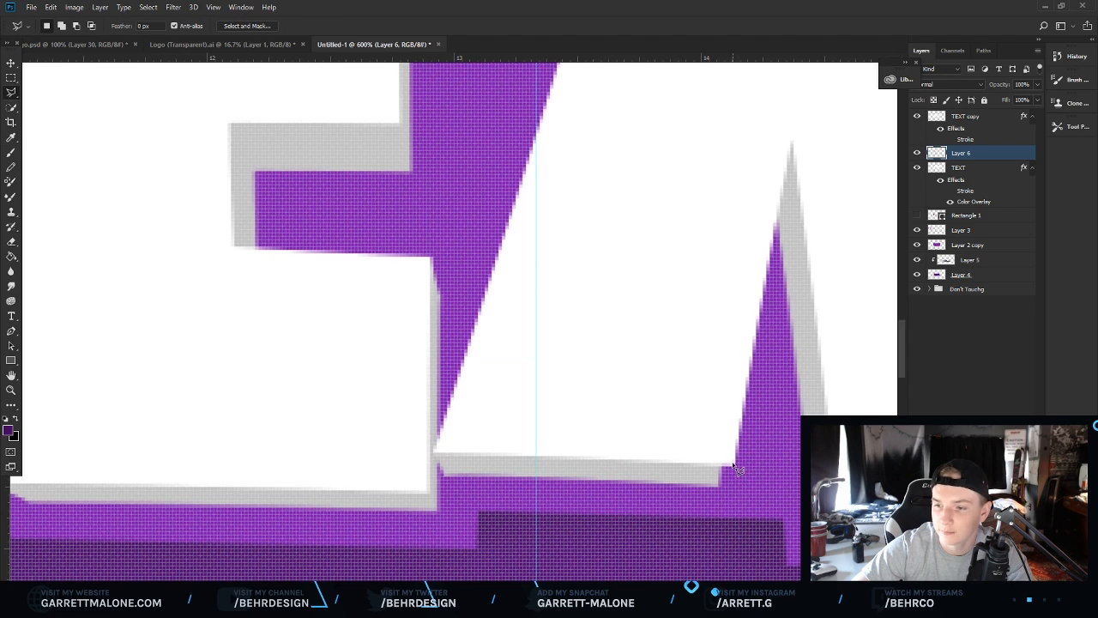
# Lasso the gap beside the bottom of the X's lower-left leg and fill it grey.
pyautogui.click(714, 409)
pyautogui.rightClick(714, 409)
pyautogui.click(752, 359)
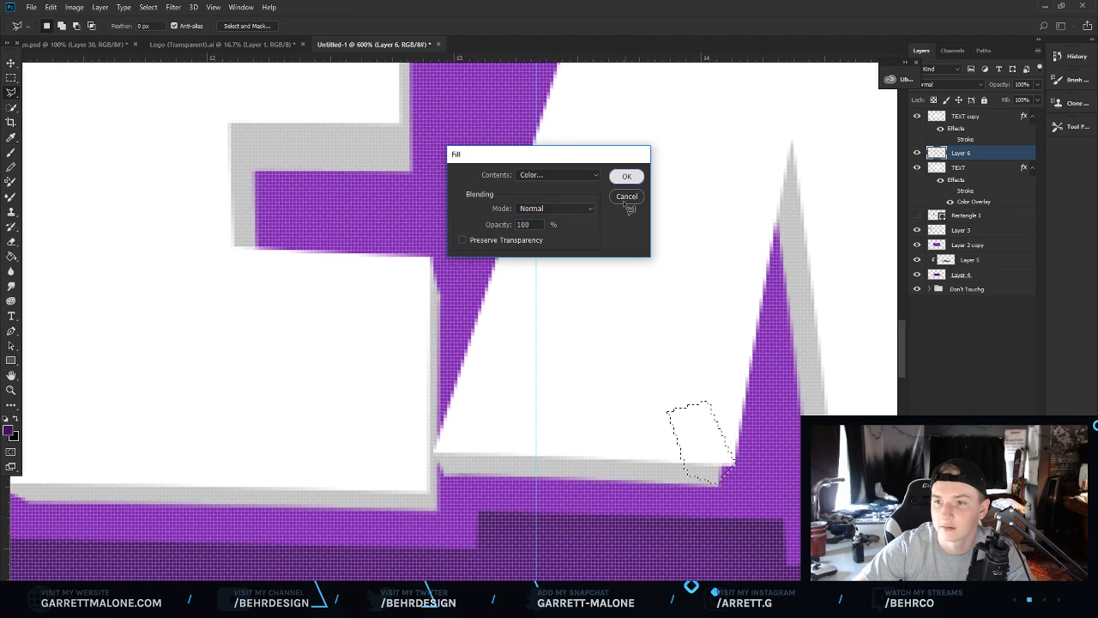
pyautogui.click(626, 176)
# Lasso the corner beside the bottom of the X's lower-right leg and fill it grey.
pyautogui.rightClick(568, 319)
pyautogui.click(600, 327)
pyautogui.hscroll(6, 576, 457)
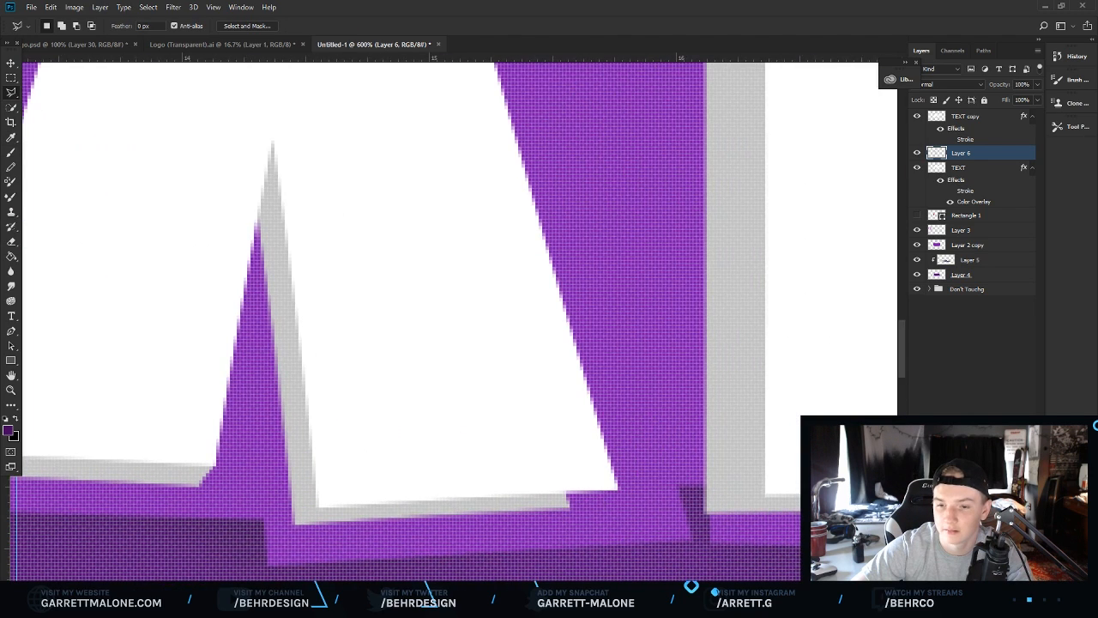
pyautogui.scroll(-1, 576, 457)
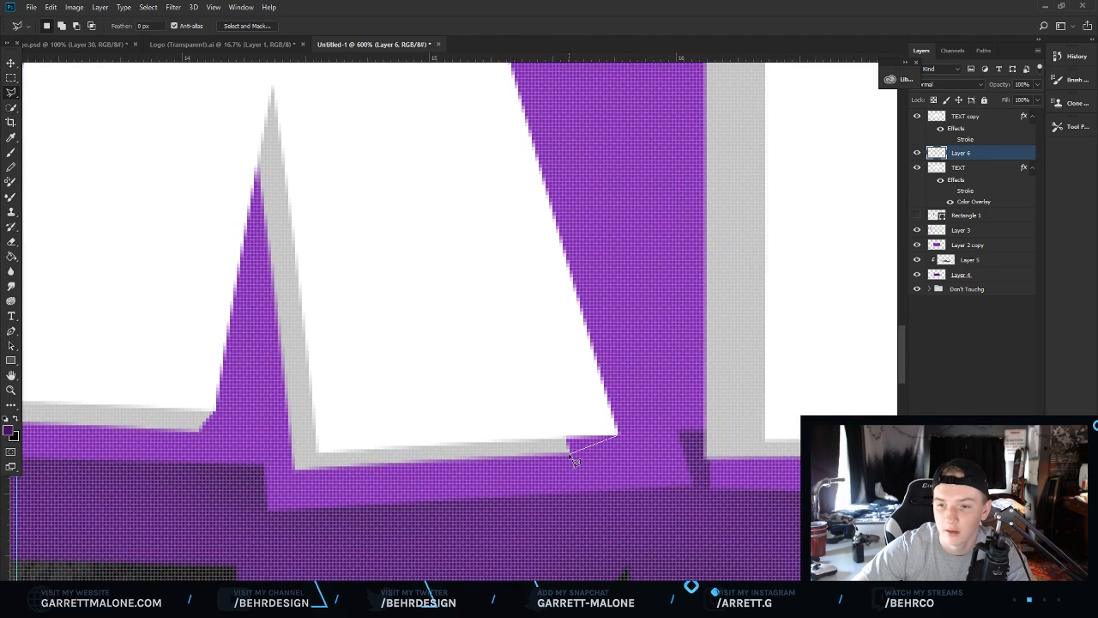
pyautogui.click(593, 367)
pyautogui.rightClick(592, 368)
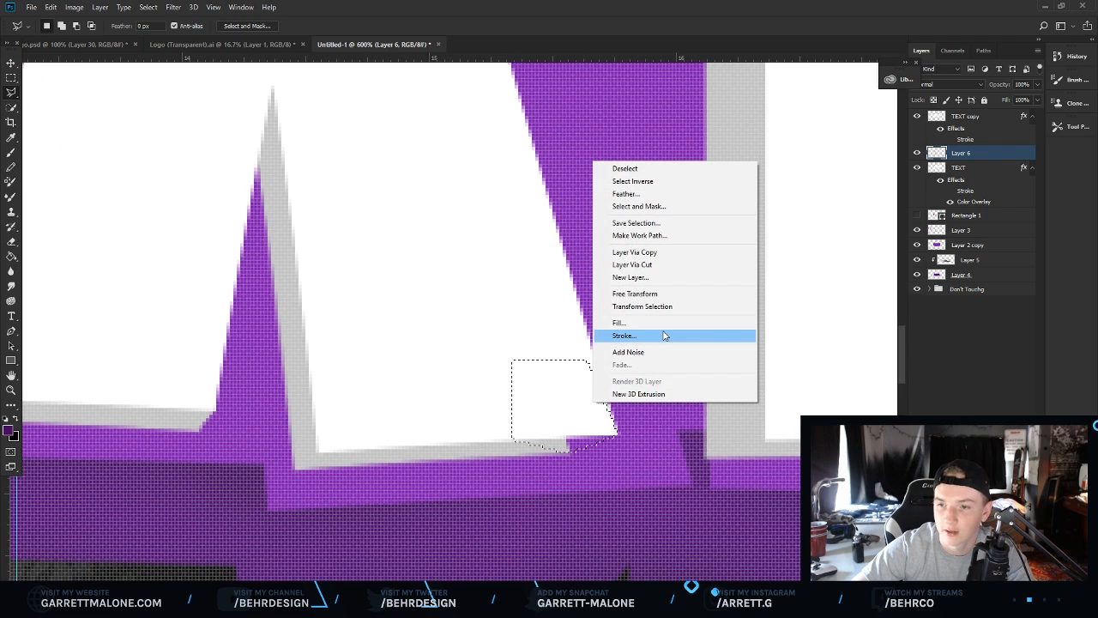
pyautogui.click(664, 335)
pyautogui.click(624, 186)
pyautogui.rightClick(600, 369)
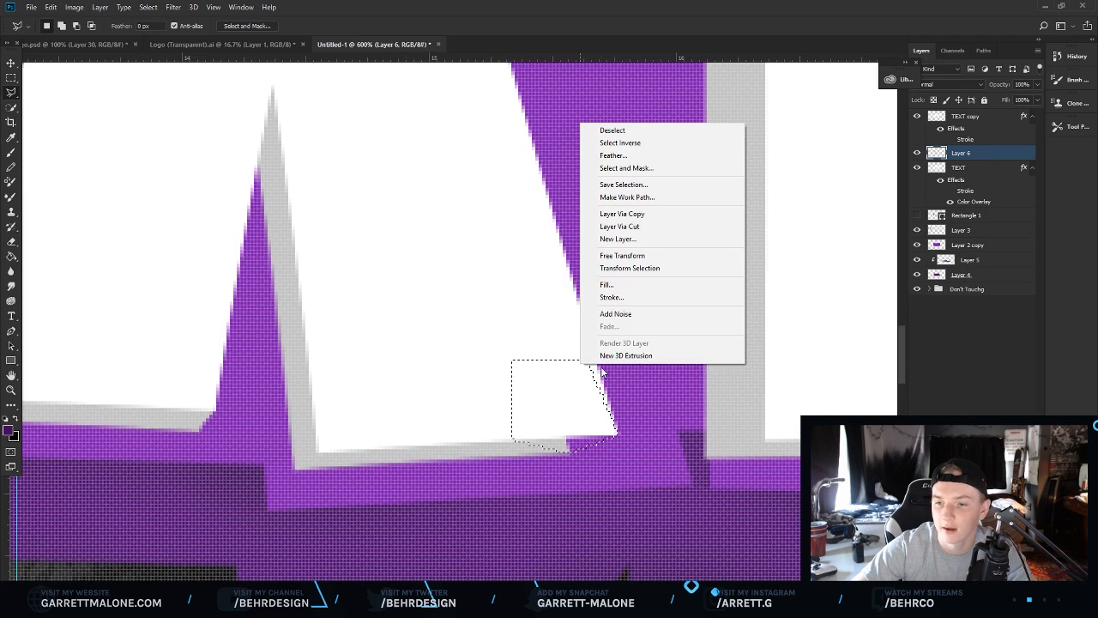
pyautogui.click(618, 287)
pyautogui.click(623, 176)
# Lasso the left edge of the X's upper-right arm and fill it grey.
pyautogui.scroll(10, 464, 472)
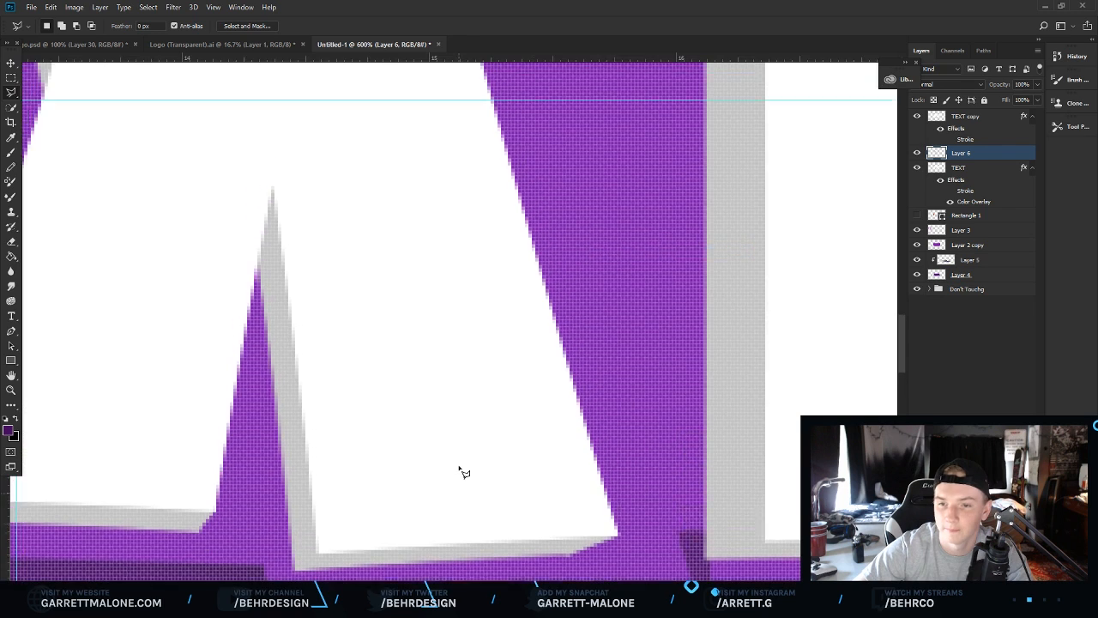
pyautogui.scroll(5, 464, 466)
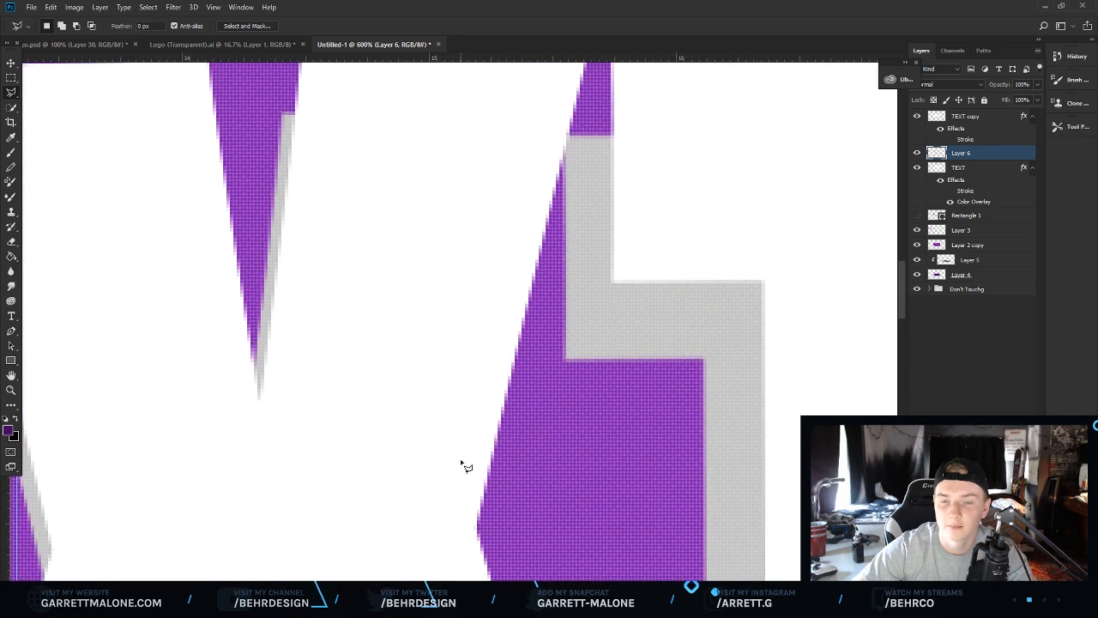
pyautogui.click(306, 162)
pyautogui.click(284, 260)
pyautogui.click(323, 336)
pyautogui.click(422, 311)
pyautogui.click(407, 190)
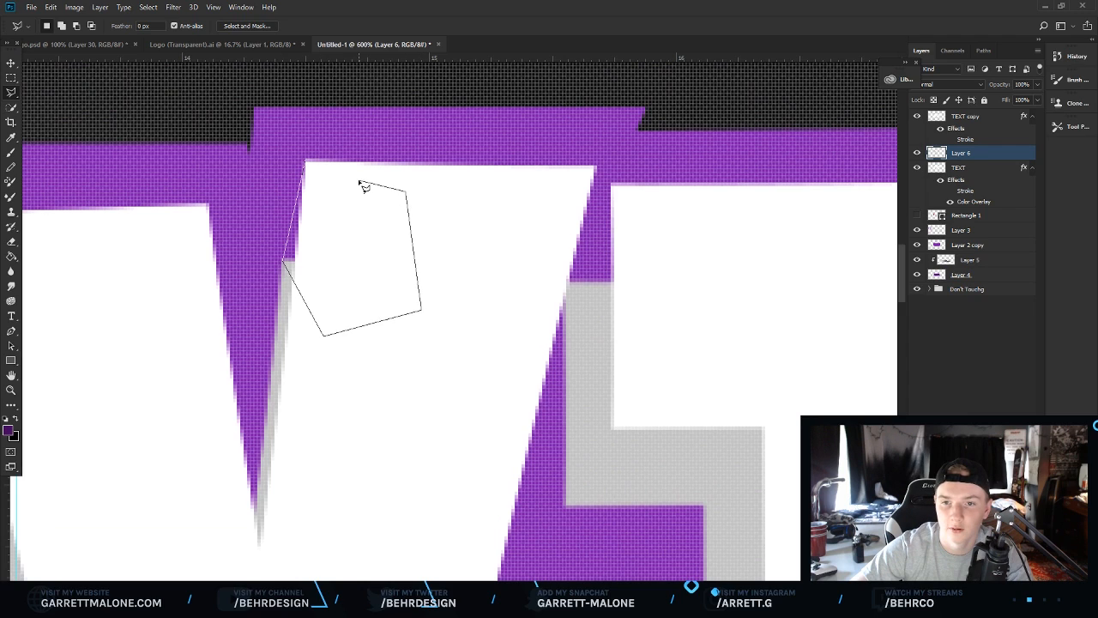
pyautogui.click(306, 162)
pyautogui.rightClick(343, 231)
pyautogui.click(395, 394)
pyautogui.click(636, 177)
# Lasso the gap between the X's upper-right arm and the T and fill it grey.
pyautogui.rightClick(627, 233)
pyautogui.click(648, 247)
pyautogui.click(563, 285)
pyautogui.click(630, 367)
pyautogui.doubleClick(707, 222)
pyautogui.rightClick(644, 234)
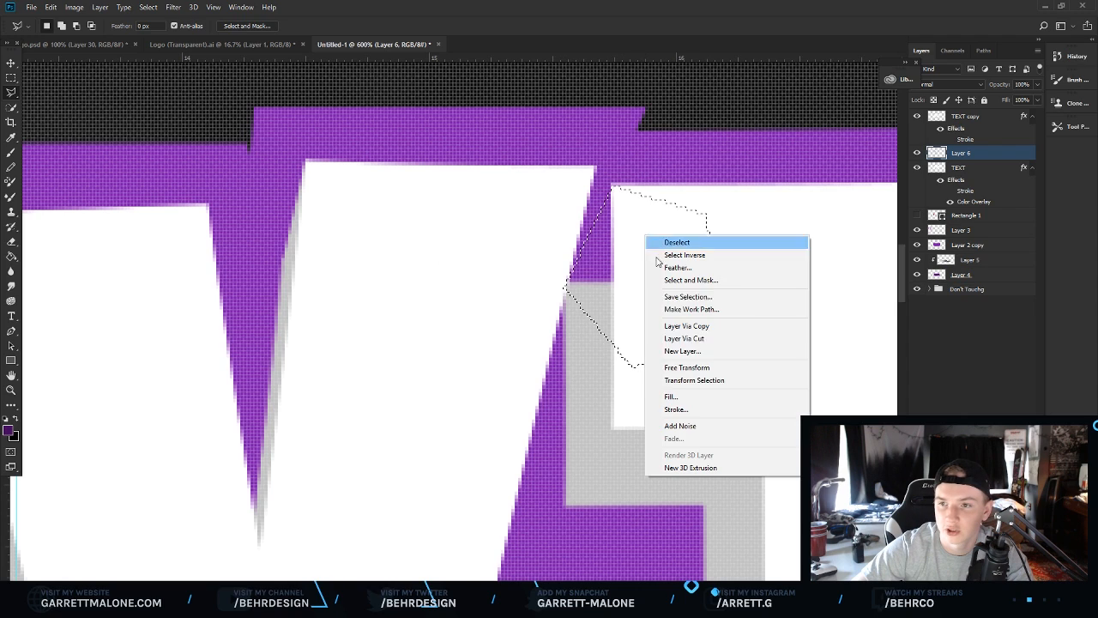
pyautogui.click(673, 395)
pyautogui.click(636, 177)
pyautogui.rightClick(633, 243)
pyautogui.click(656, 249)
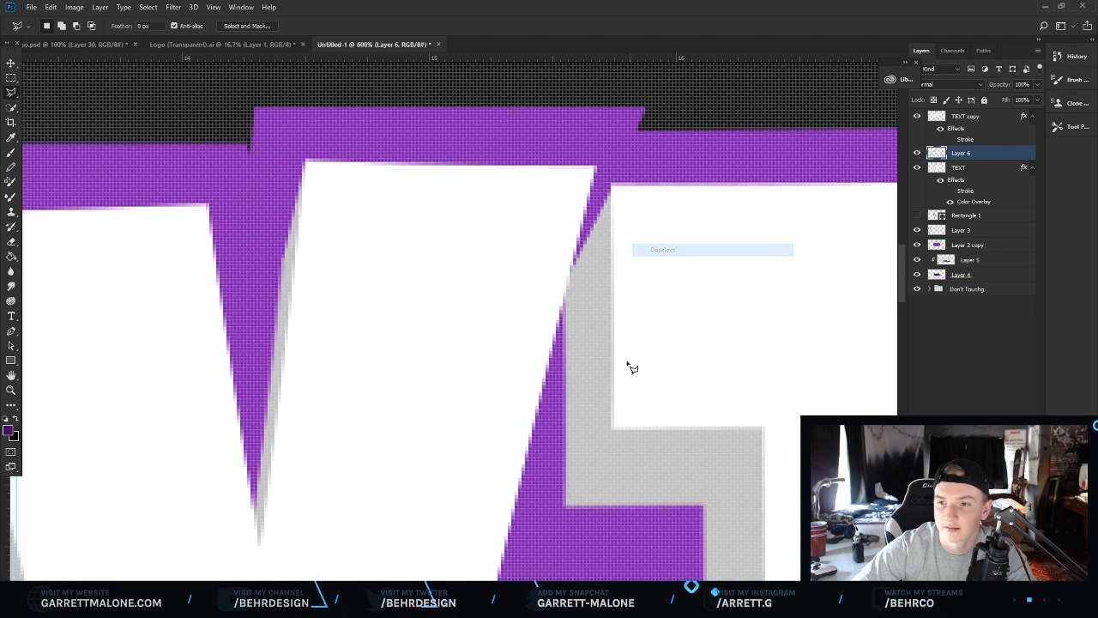
# Lasso the left edge of the X's upper-left arm and fill it grey.
pyautogui.hscroll(-3, 455, 317)
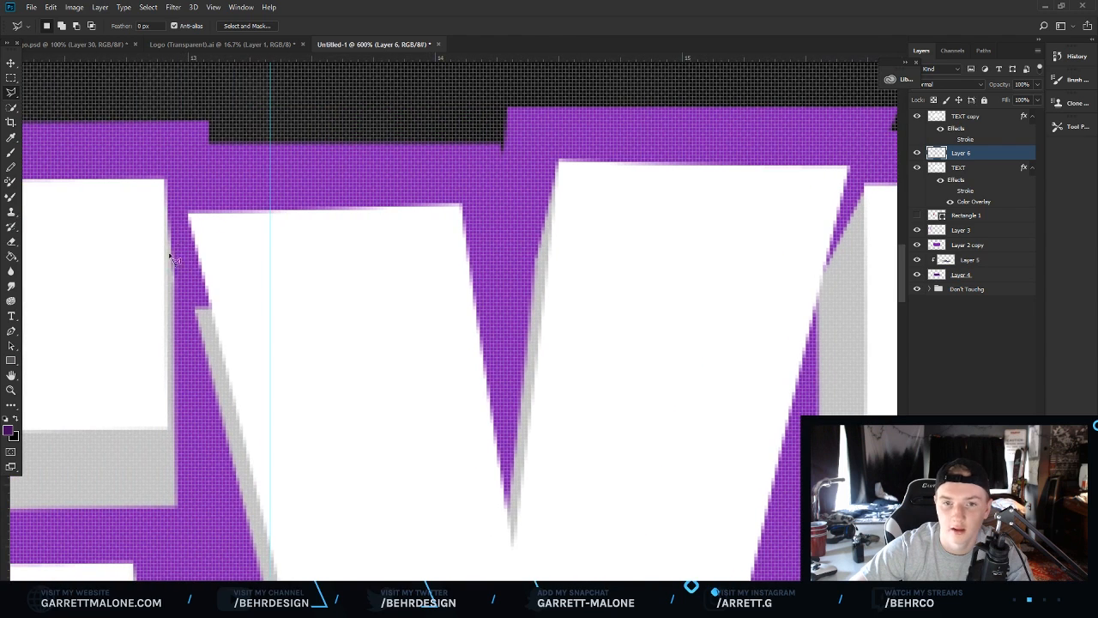
pyautogui.click(280, 359)
pyautogui.click(345, 299)
pyautogui.doubleClick(249, 234)
pyautogui.rightClick(251, 278)
pyautogui.click(292, 440)
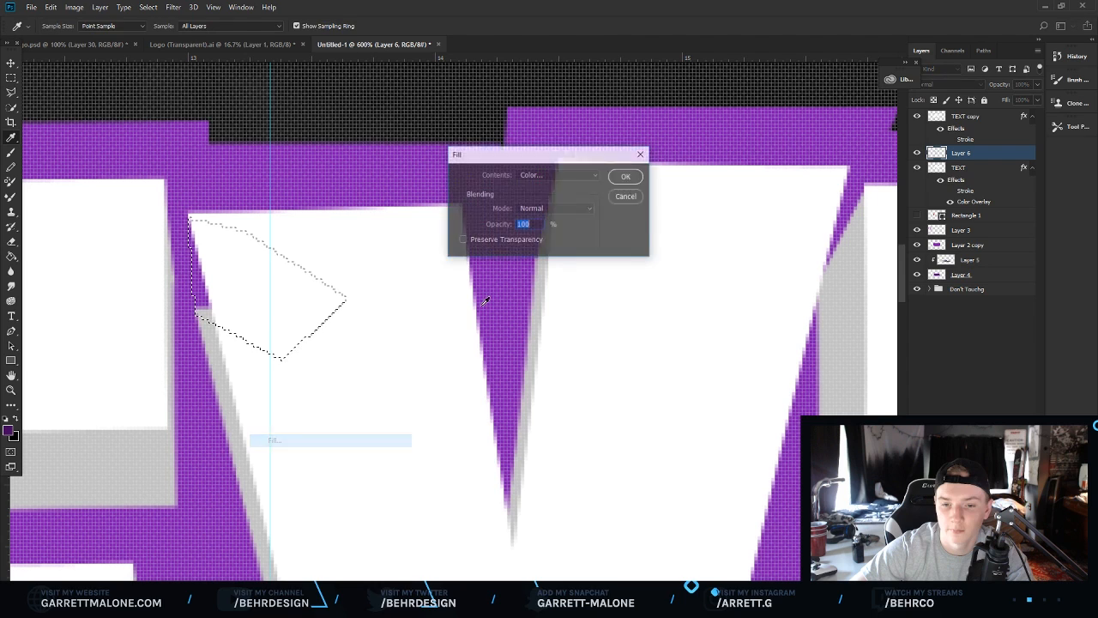
pyautogui.click(626, 176)
pyautogui.rightClick(589, 273)
pyautogui.click(609, 278)
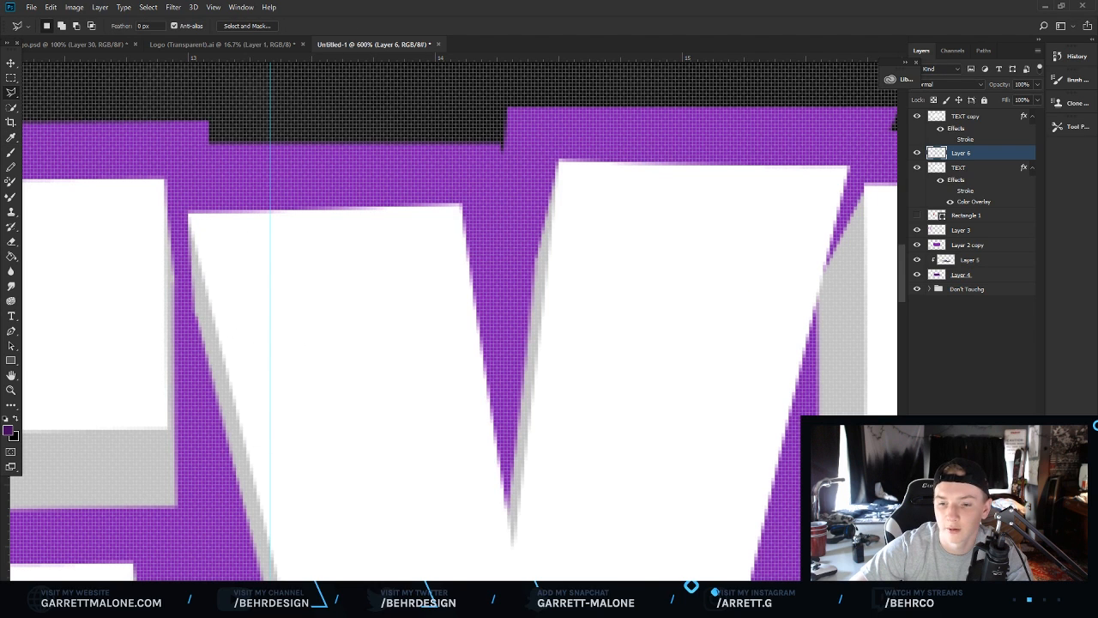
# Lasso the corner under the right end of the T's crossbar and fill it grey.
pyautogui.hscroll(7, 689, 554)
pyautogui.scroll(-3, 689, 555)
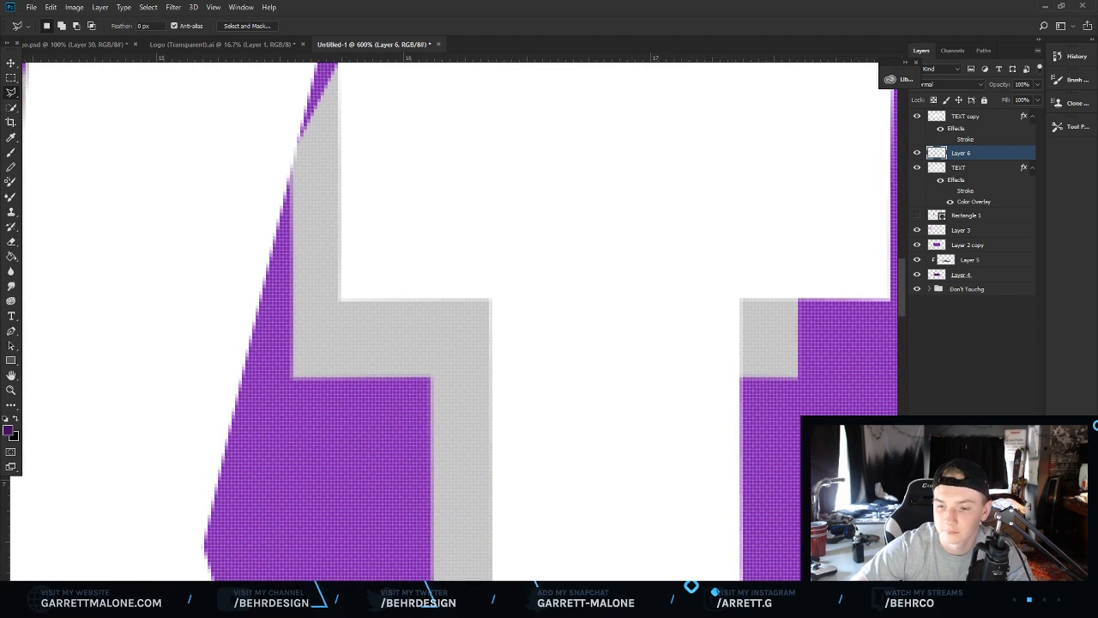
pyautogui.hscroll(5, 633, 567)
pyautogui.click(429, 301)
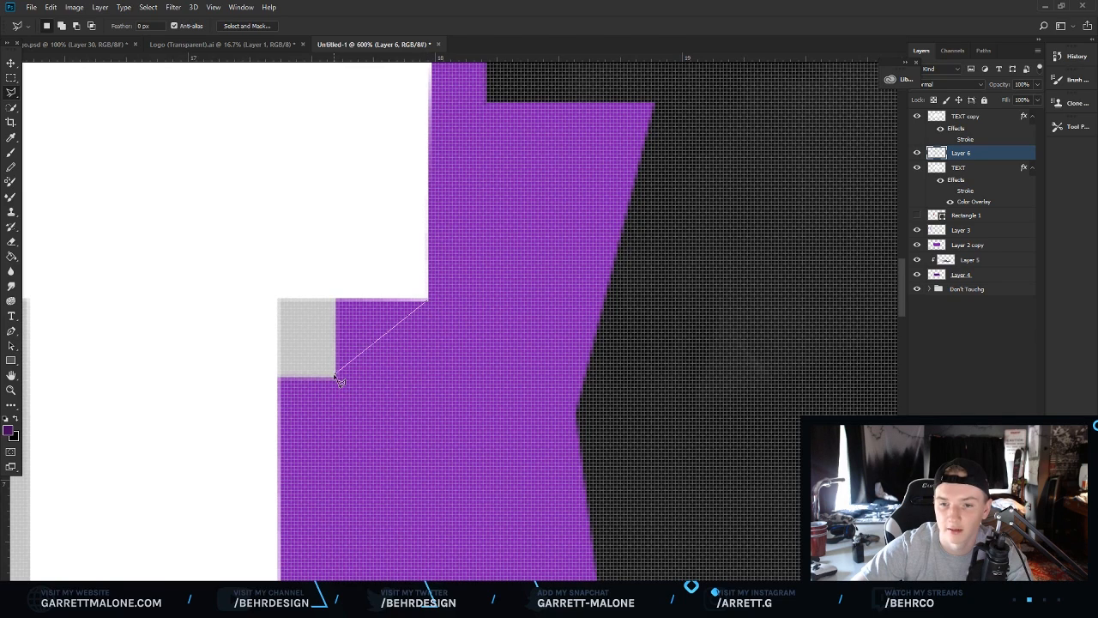
pyautogui.click(335, 375)
pyautogui.click(291, 329)
pyautogui.click(316, 230)
pyautogui.click(411, 237)
pyautogui.click(427, 301)
pyautogui.rightClick(383, 270)
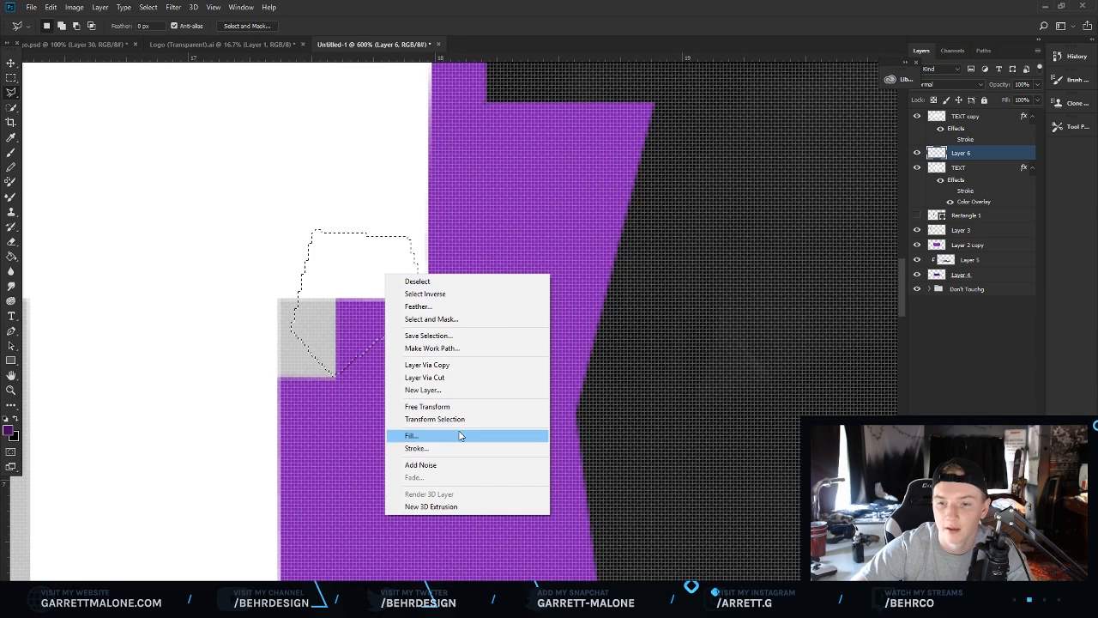
pyautogui.click(429, 434)
pyautogui.click(626, 176)
pyautogui.rightClick(475, 312)
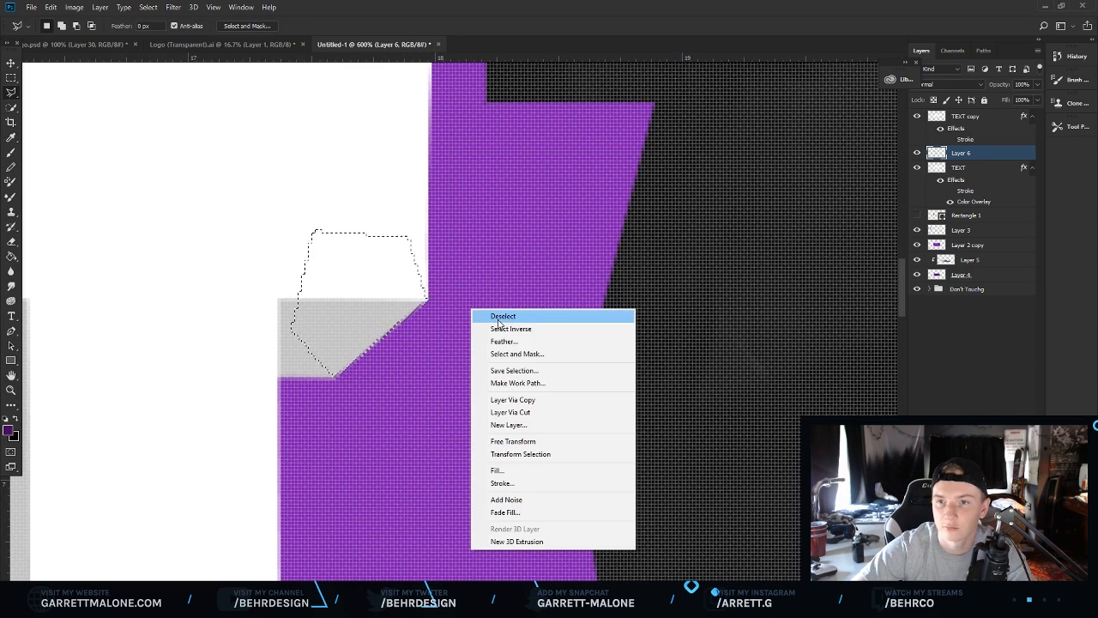
pyautogui.click(489, 316)
# Lasso the corner beside the bottom of the T's stem and fill it grey.
pyautogui.scroll(-1, 190, 401)
pyautogui.click(11, 391)
pyautogui.moveTo(304, 397); pyautogui.dragTo(206, 404)
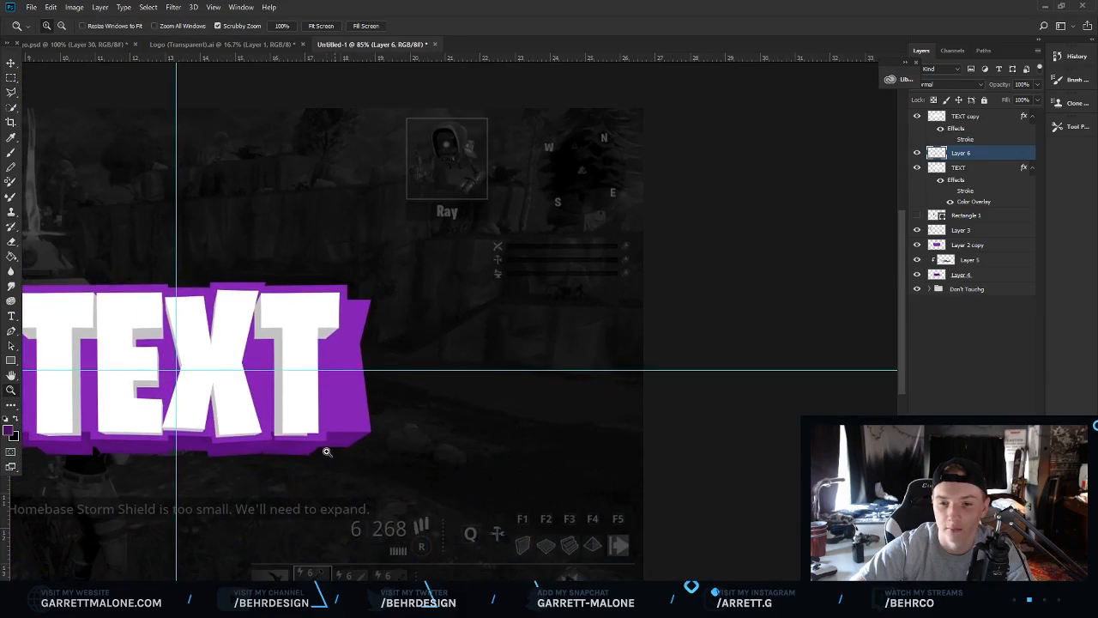
pyautogui.moveTo(334, 449); pyautogui.dragTo(394, 442)
pyautogui.moveTo(297, 386); pyautogui.dragTo(369, 378)
pyautogui.click(12, 94)
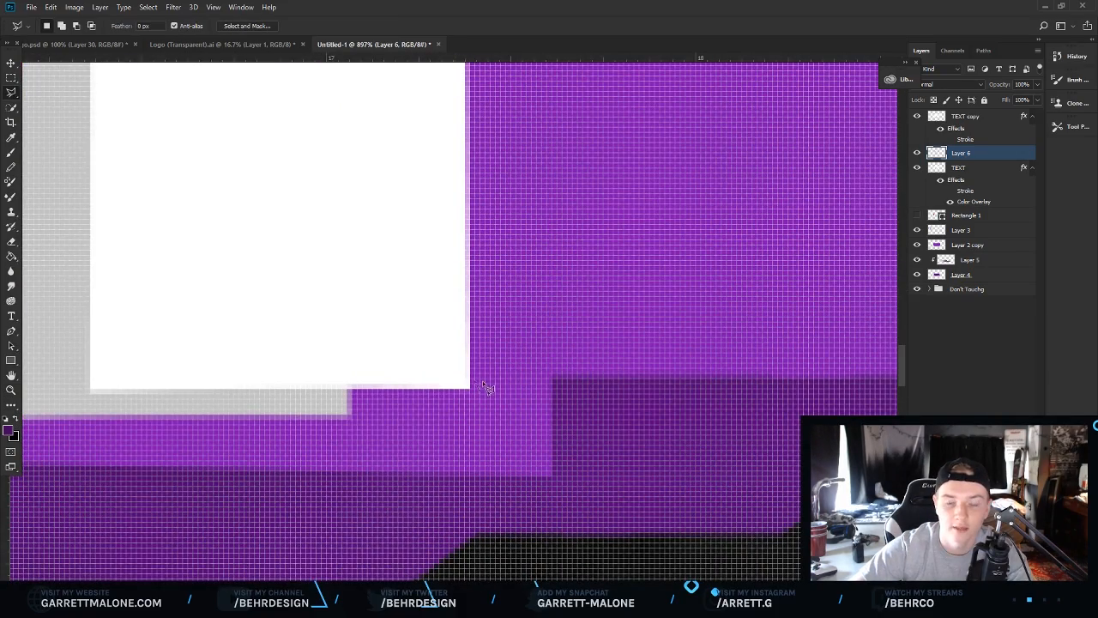
pyautogui.click(469, 388)
pyautogui.click(350, 414)
pyautogui.click(297, 393)
pyautogui.click(300, 245)
pyautogui.doubleClick(413, 230)
pyautogui.rightClick(405, 310)
pyautogui.click(484, 447)
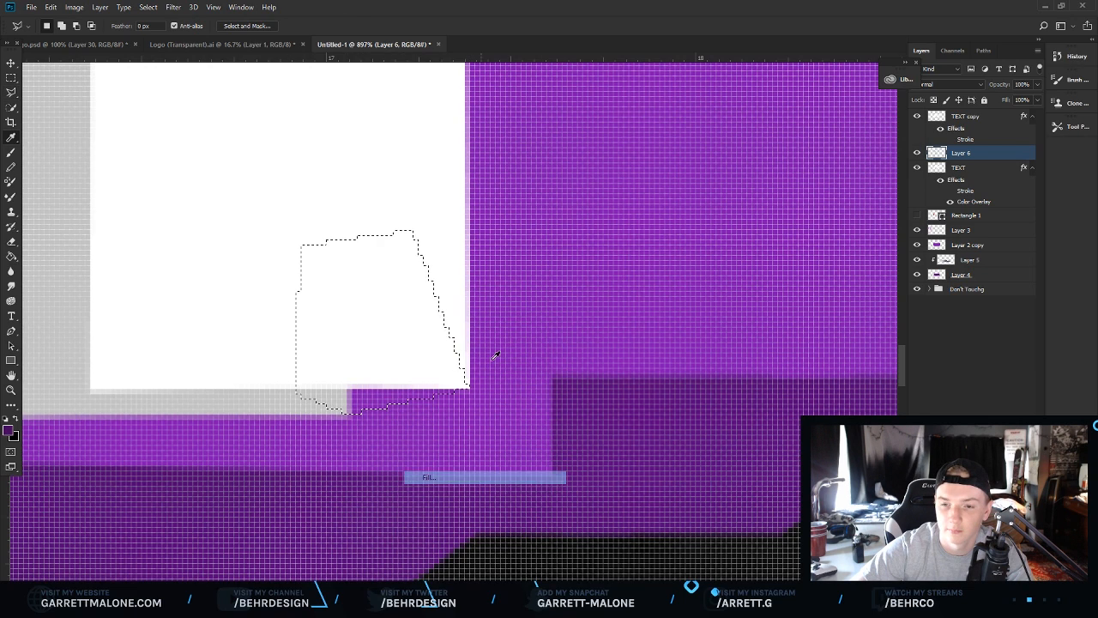
pyautogui.press('Return')
pyautogui.rightClick(532, 271)
pyautogui.click(553, 276)
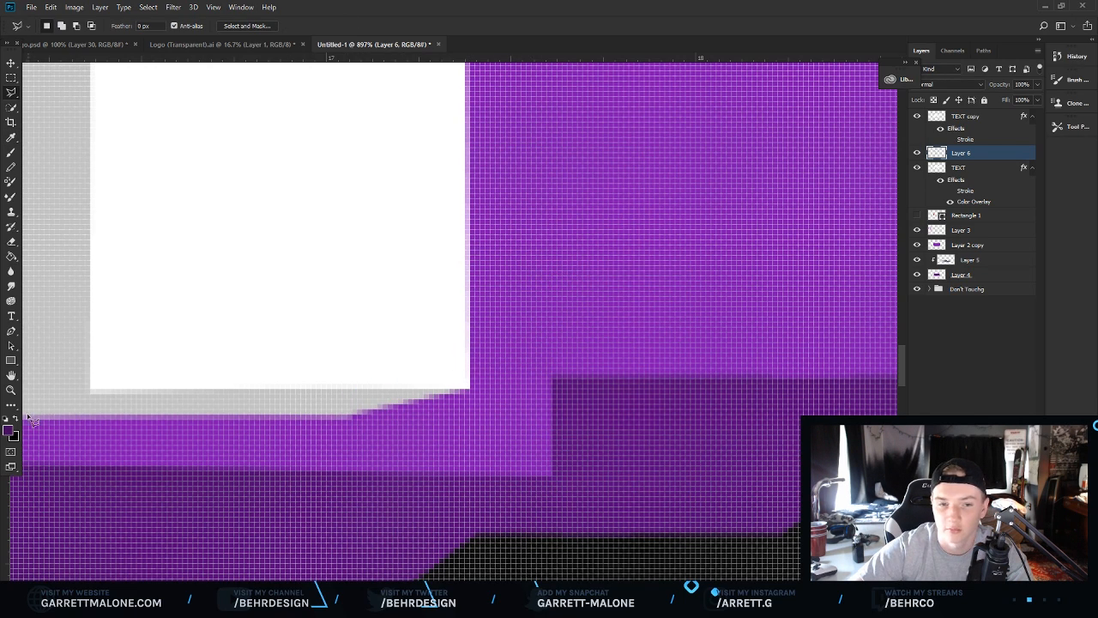
# Delete the original TEXT layer.
pyautogui.click(11, 390)
pyautogui.hotkey('ctrl', '0')
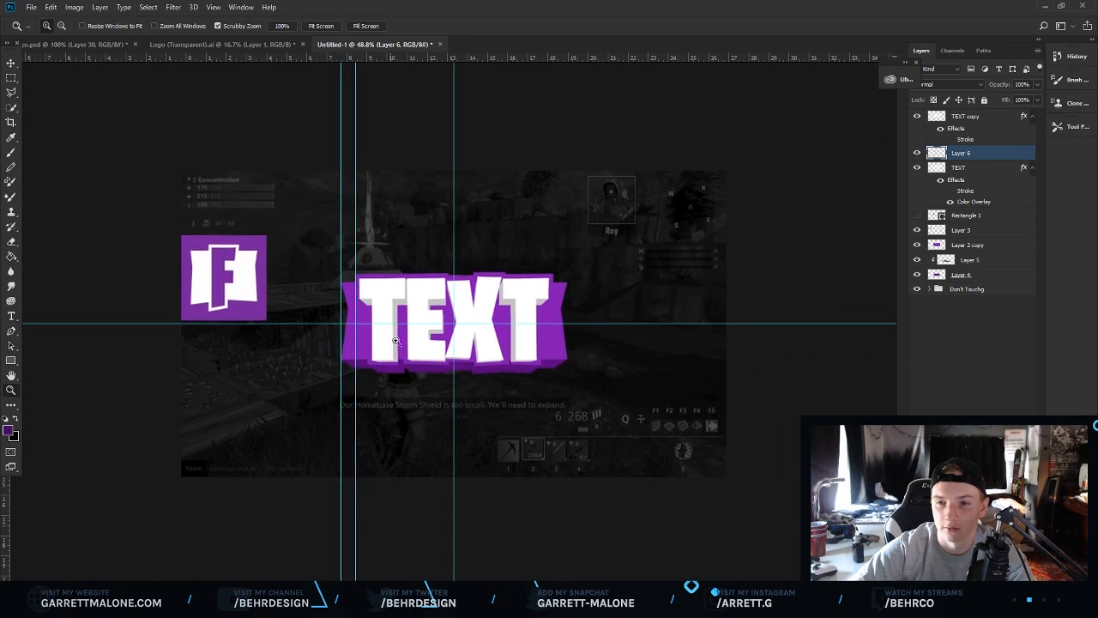
pyautogui.click(450, 321)
pyautogui.click(493, 308)
pyautogui.keyDown('alt'); pyautogui.click(503, 286); pyautogui.keyUp('alt')
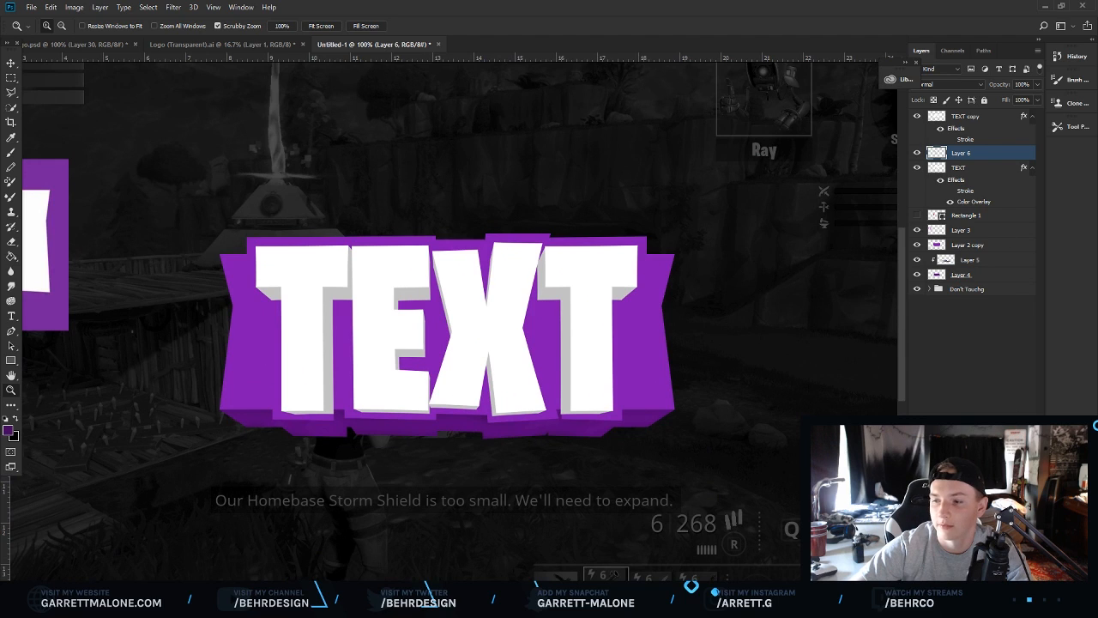
pyautogui.click(983, 177)
pyautogui.press('Delete')
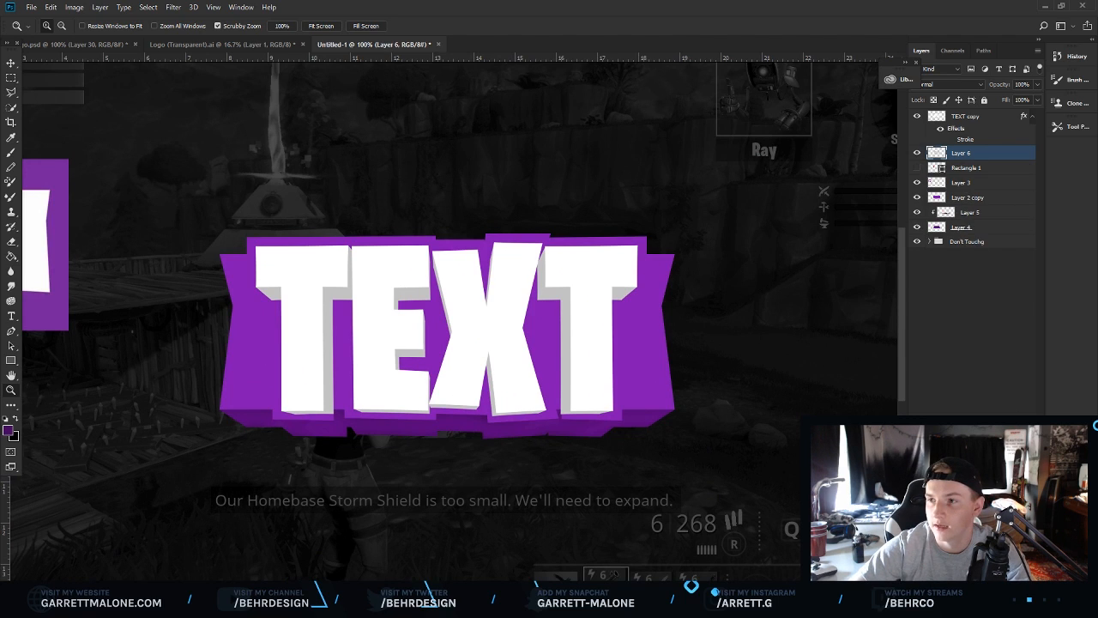
# Create a new layer clipped to the grey extrusion and brush sampled grey shading down the T's and E's left sides.
pyautogui.hotkey('ctrl', 'shift', 'alt', 'n')
pyautogui.keyDown('alt'); pyautogui.click(985, 154); pyautogui.keyUp('alt')
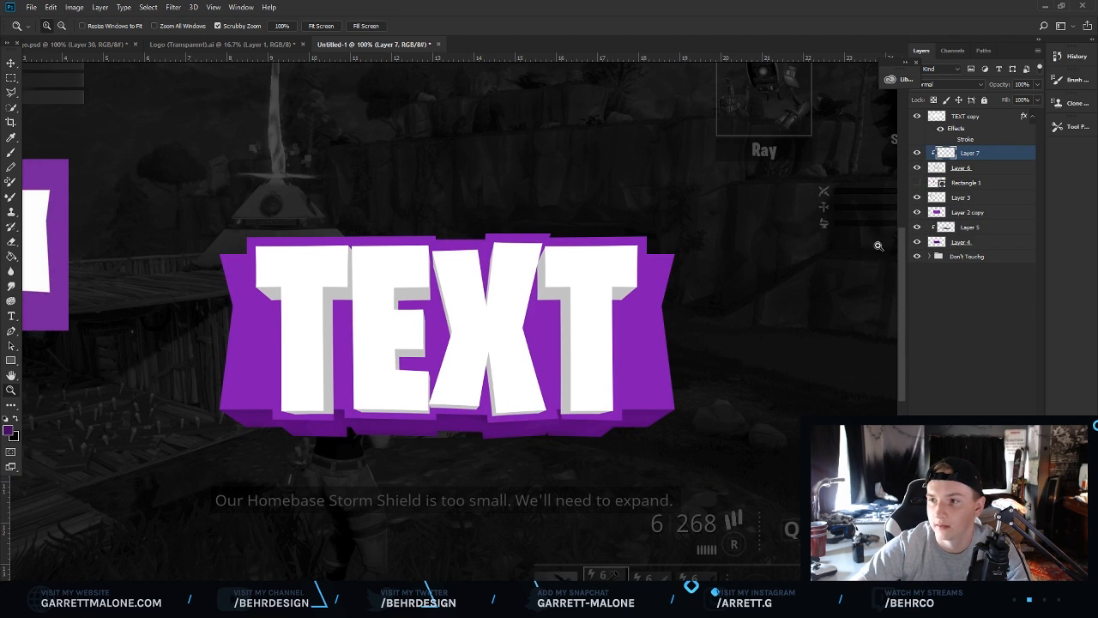
pyautogui.press('b')
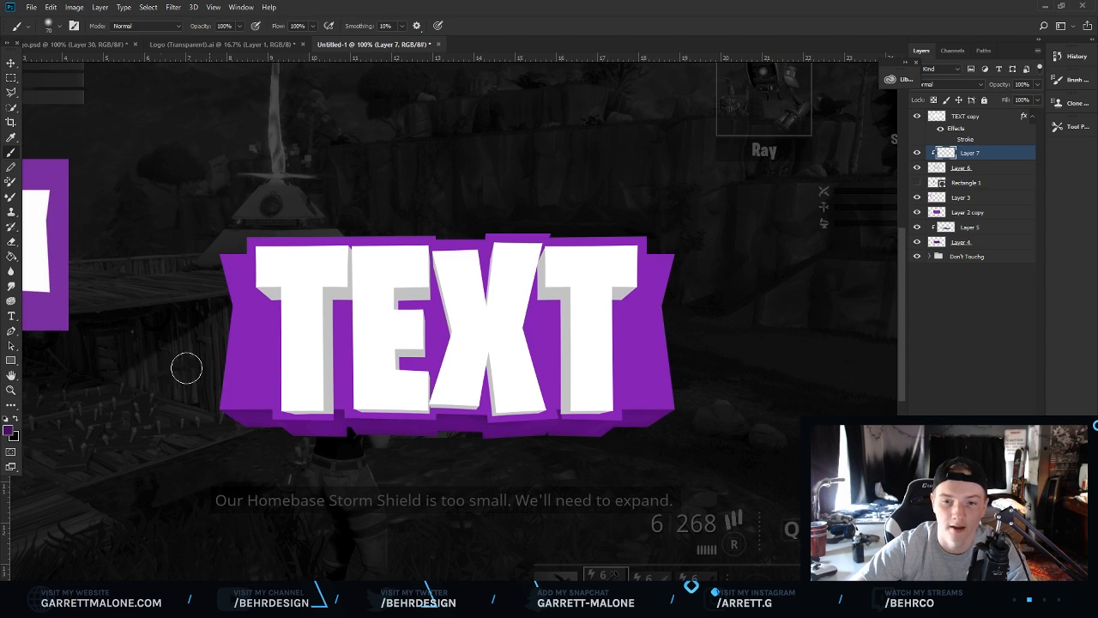
pyautogui.click(9, 431)
pyautogui.click(335, 296)
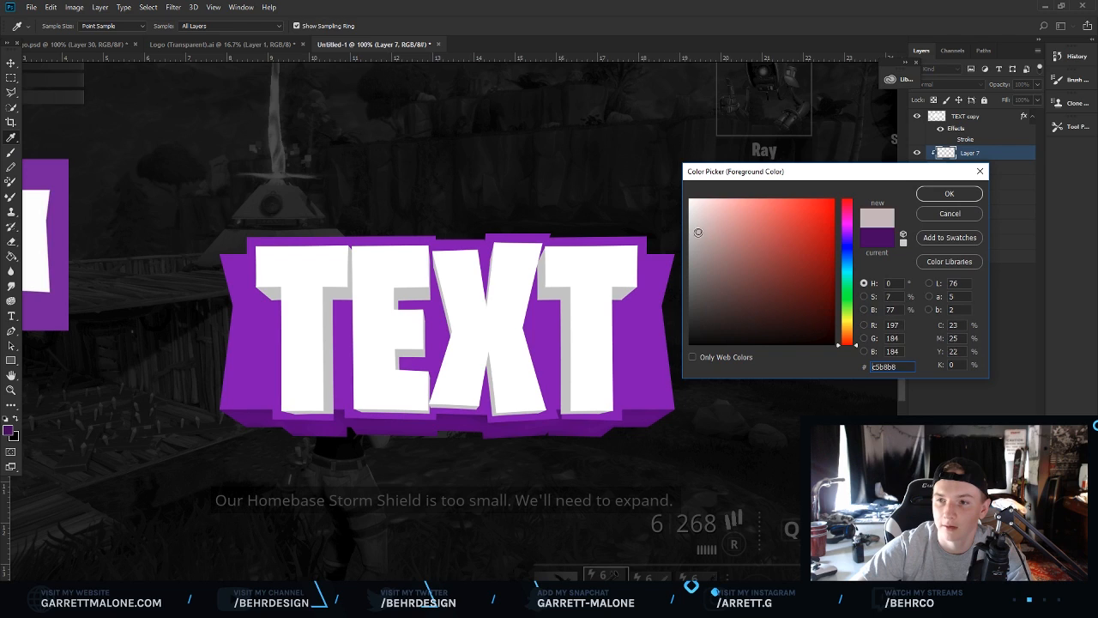
pyautogui.click(946, 193)
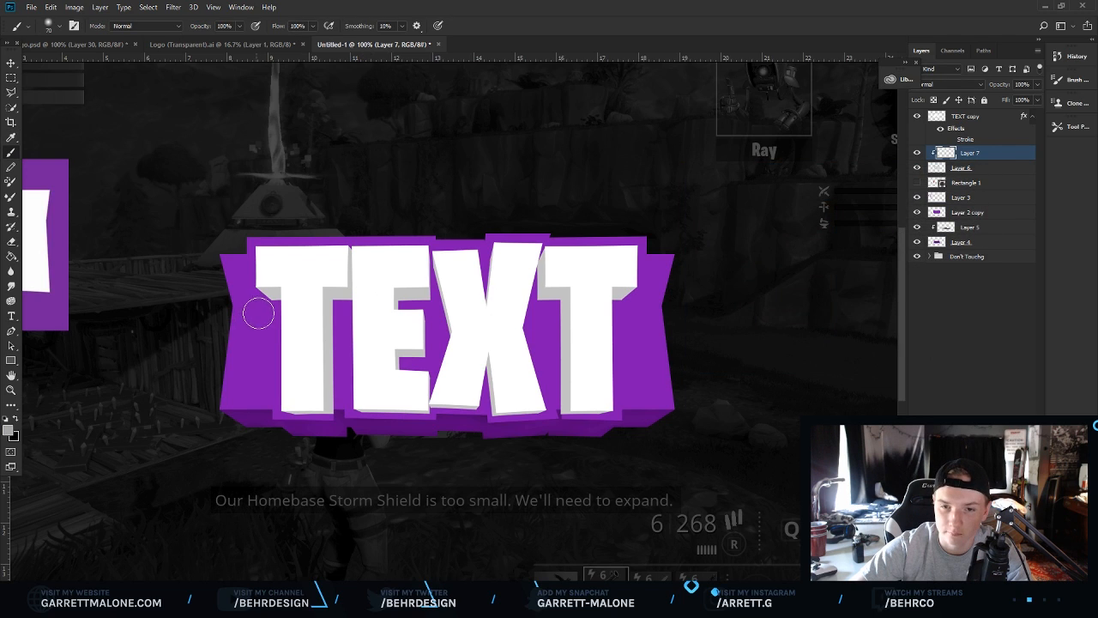
pyautogui.moveTo(343, 316); pyautogui.dragTo(341, 401)
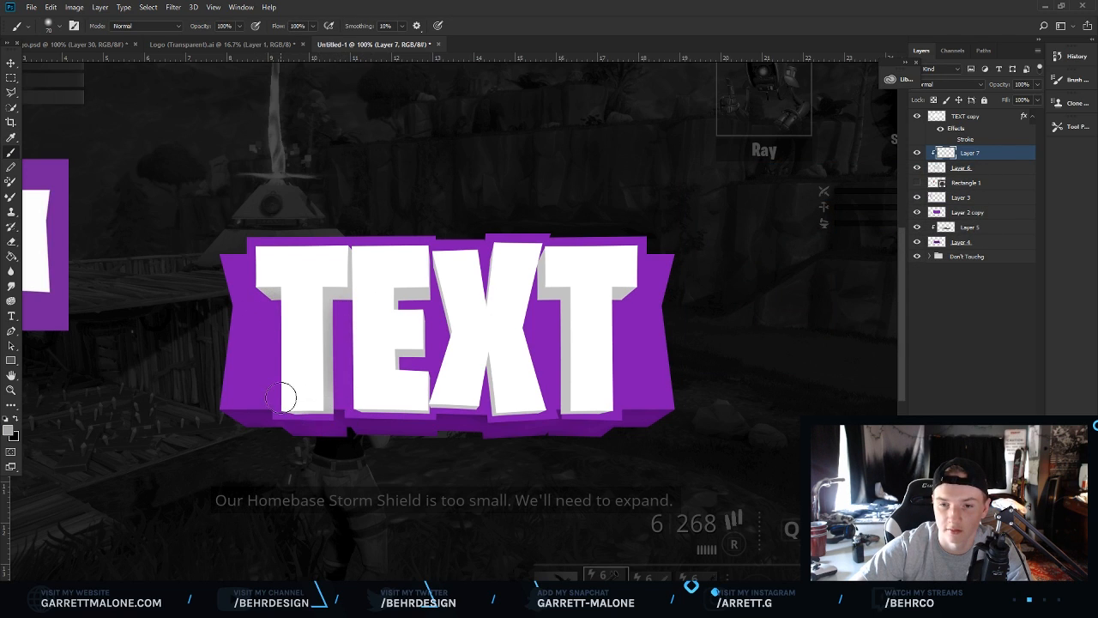
pyautogui.moveTo(397, 276)
pyautogui.mouseDown()
pyautogui.moveTo(388, 359)
pyautogui.moveTo(399, 399)
pyautogui.moveTo(427, 405)
pyautogui.mouseUp()
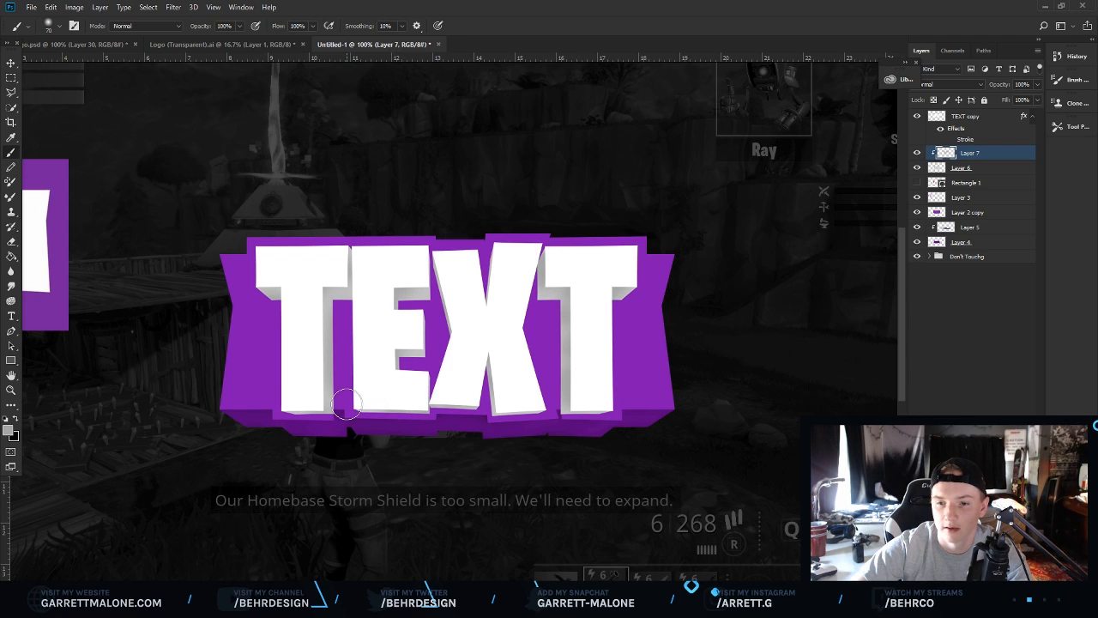
# Set the foreground colour to light grey #f0f0f0.
pyautogui.click(9, 433)
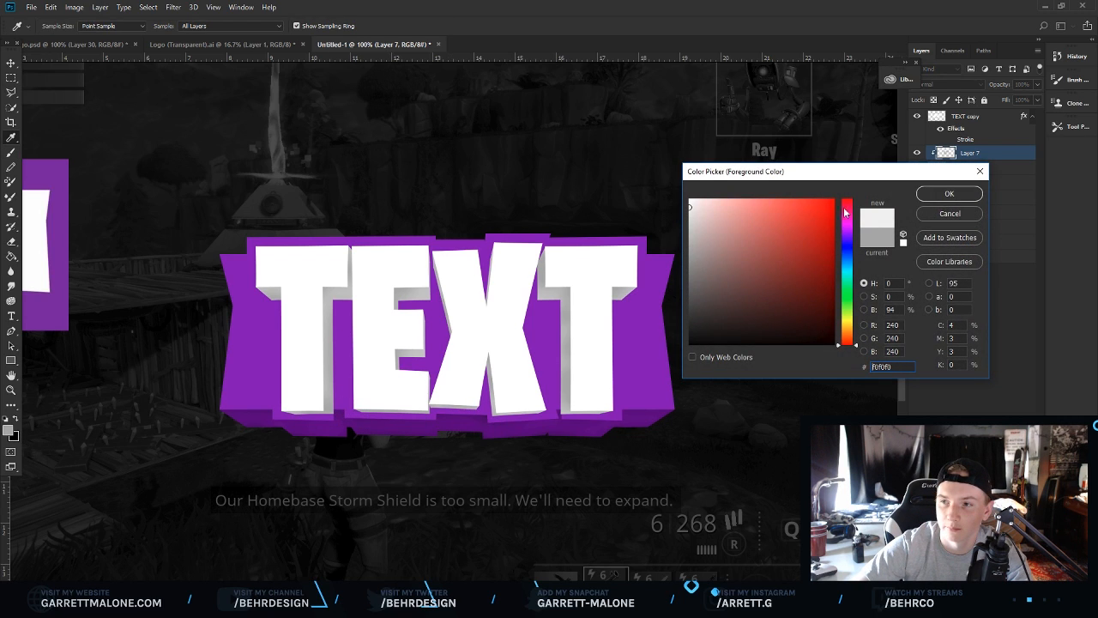
pyautogui.click(949, 193)
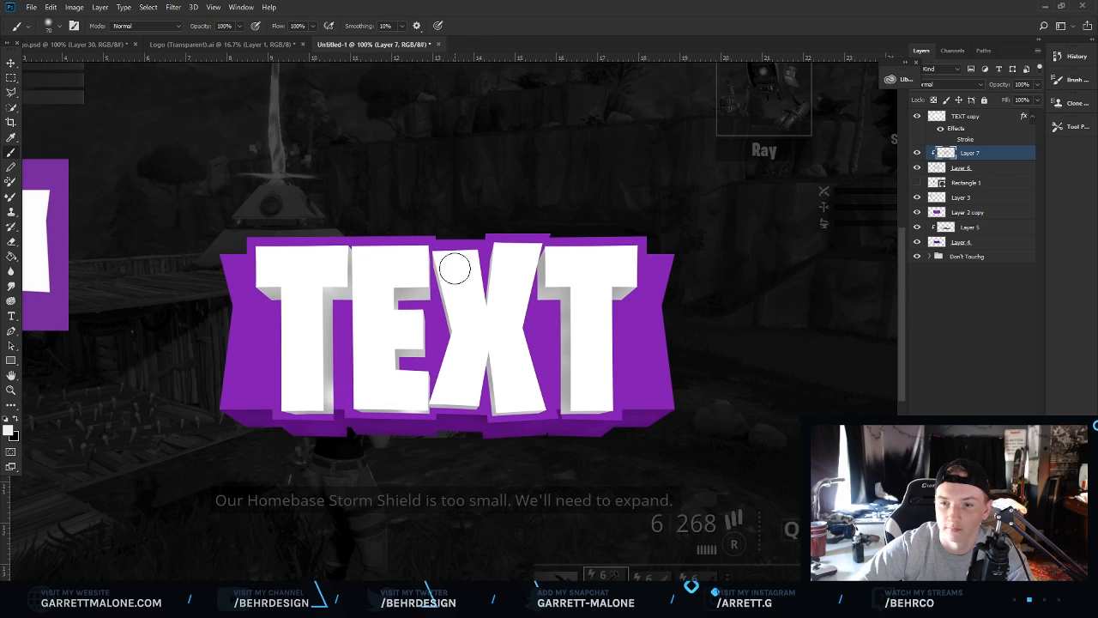
pyautogui.click(11, 390)
pyautogui.moveTo(475, 331); pyautogui.dragTo(385, 329)
pyautogui.click(385, 328)
pyautogui.click(386, 326)
pyautogui.click(385, 326)
pyautogui.click(389, 324)
pyautogui.click(390, 323)
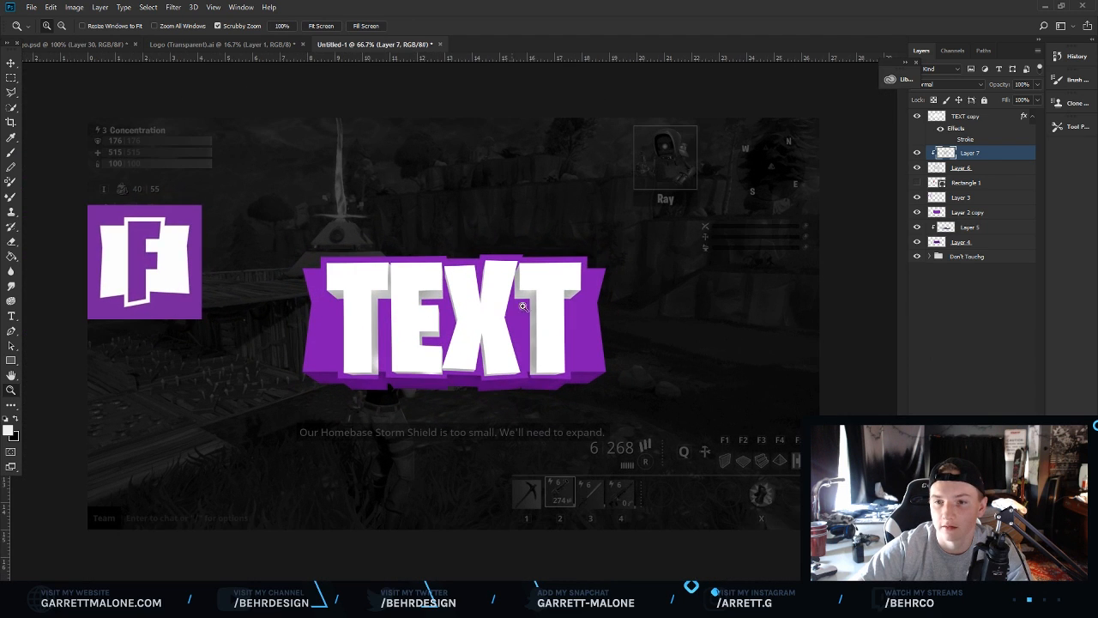
# Select the purple backing layer 'Layer 2 copy' and open its Blending Options.
pyautogui.click(964, 247)
pyautogui.click(917, 212)
pyautogui.click(918, 212)
pyautogui.click(925, 211)
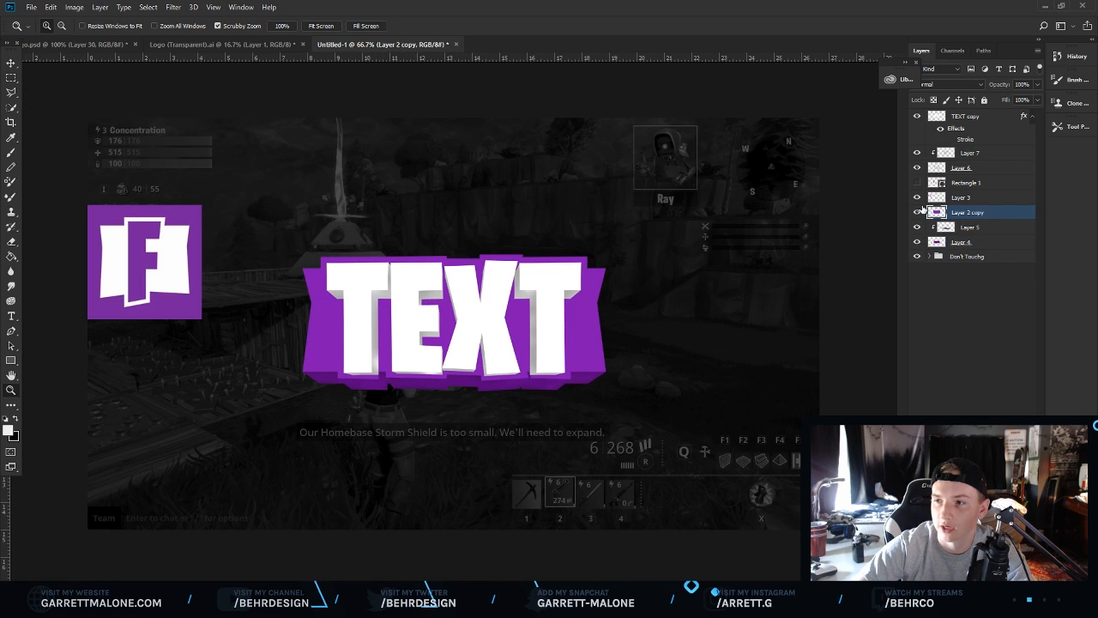
pyautogui.click(918, 212)
pyautogui.click(917, 212)
pyautogui.rightClick(968, 212)
pyautogui.click(854, 69)
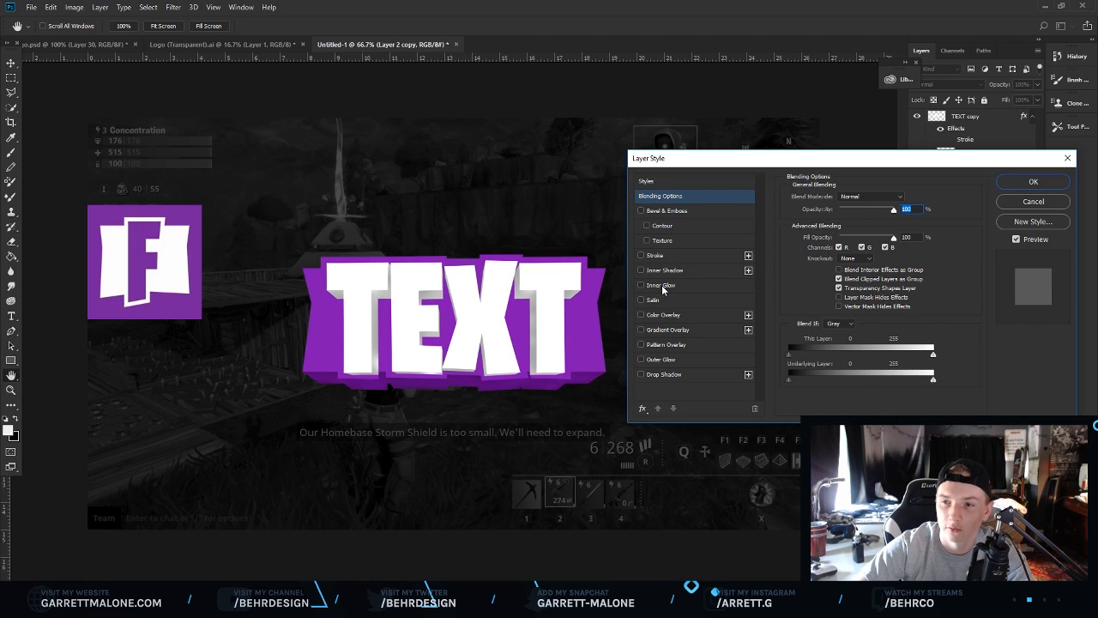
# Add a Soft Light Inner Glow with 1 px size and reduced opacity to the purple backing layer.
pyautogui.click(662, 286)
pyautogui.click(855, 200)
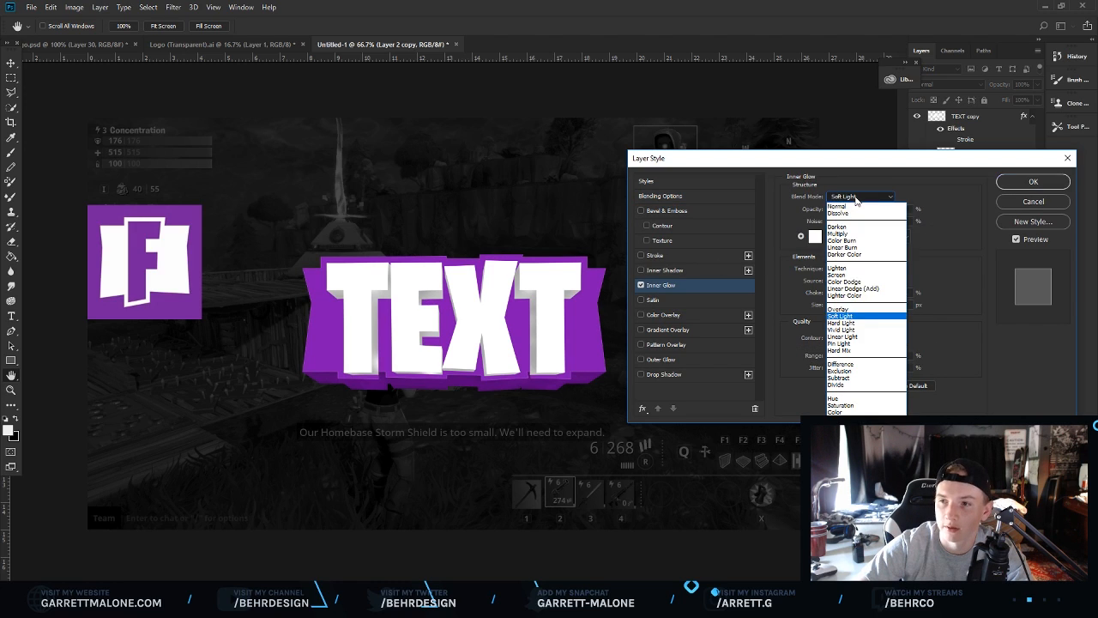
pyautogui.click(851, 286)
pyautogui.moveTo(830, 310); pyautogui.dragTo(832, 314)
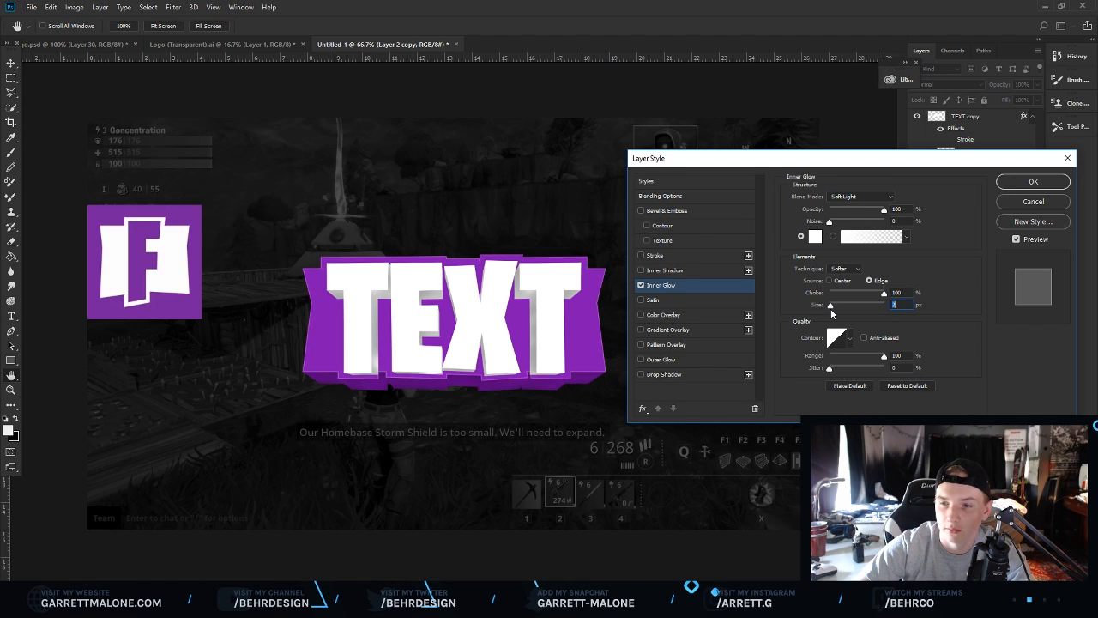
pyautogui.write('1')
pyautogui.moveTo(858, 209); pyautogui.dragTo(849, 211)
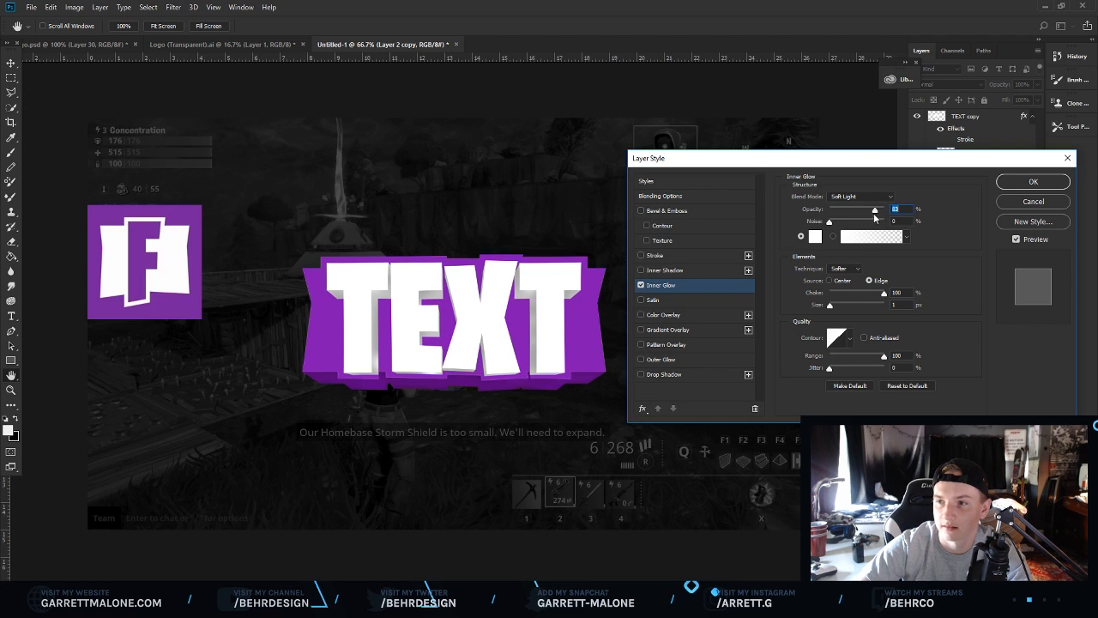
pyautogui.press('z')
pyautogui.click(1034, 182)
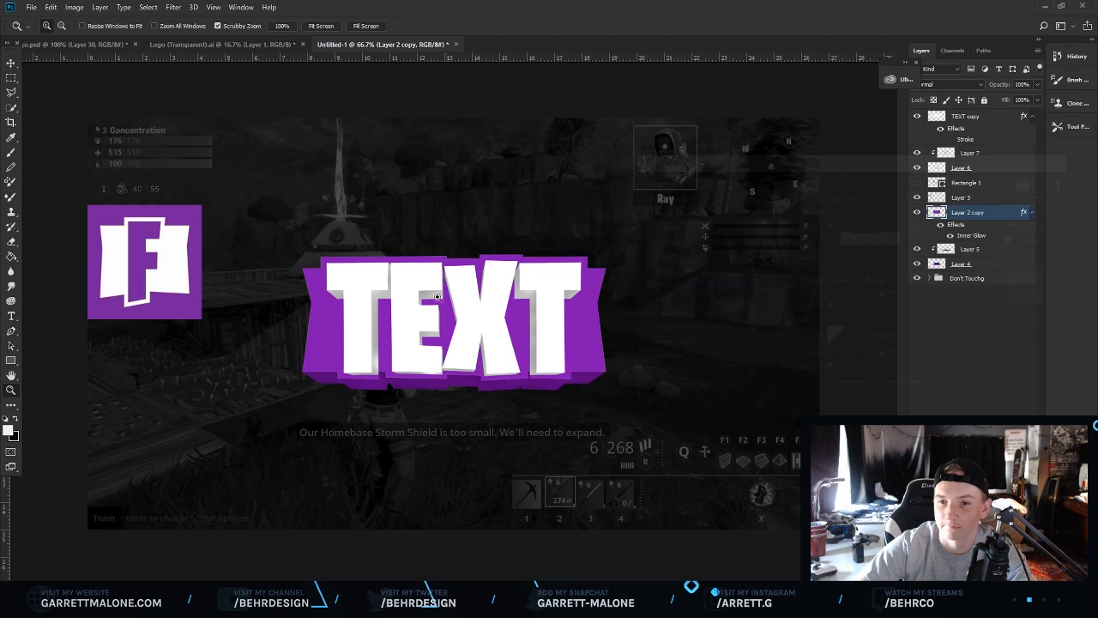
# Create a new layer above the white text and brush sampled purple glow spots over the letters with a 259 px soft brush.
pyautogui.click(427, 318)
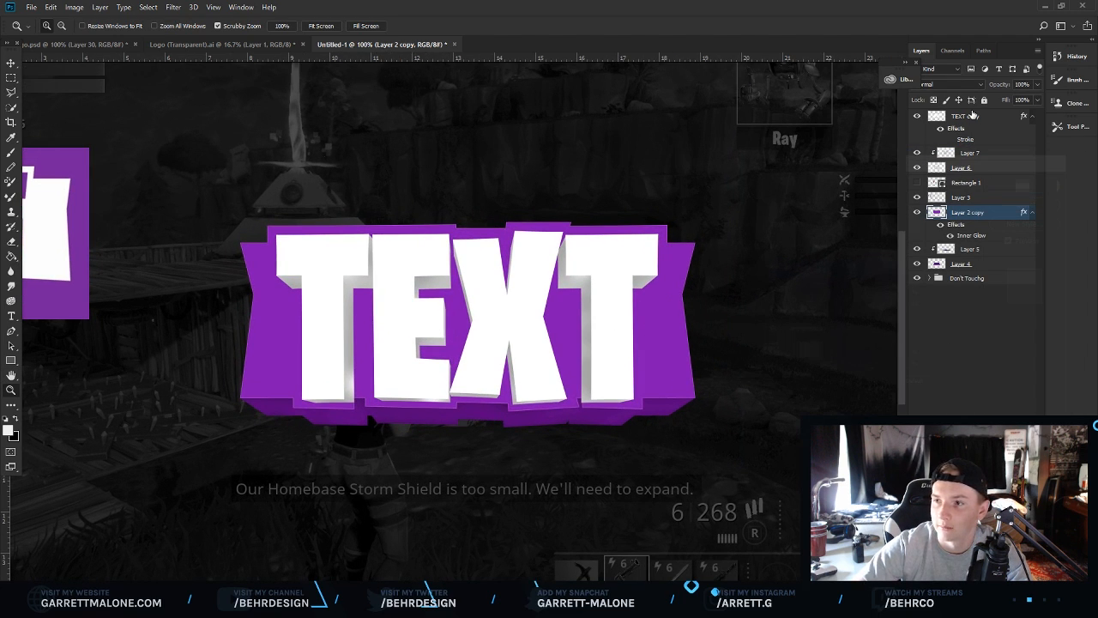
pyautogui.click(973, 115)
pyautogui.hotkey('ctrl', 'shift', 'alt', 'n')
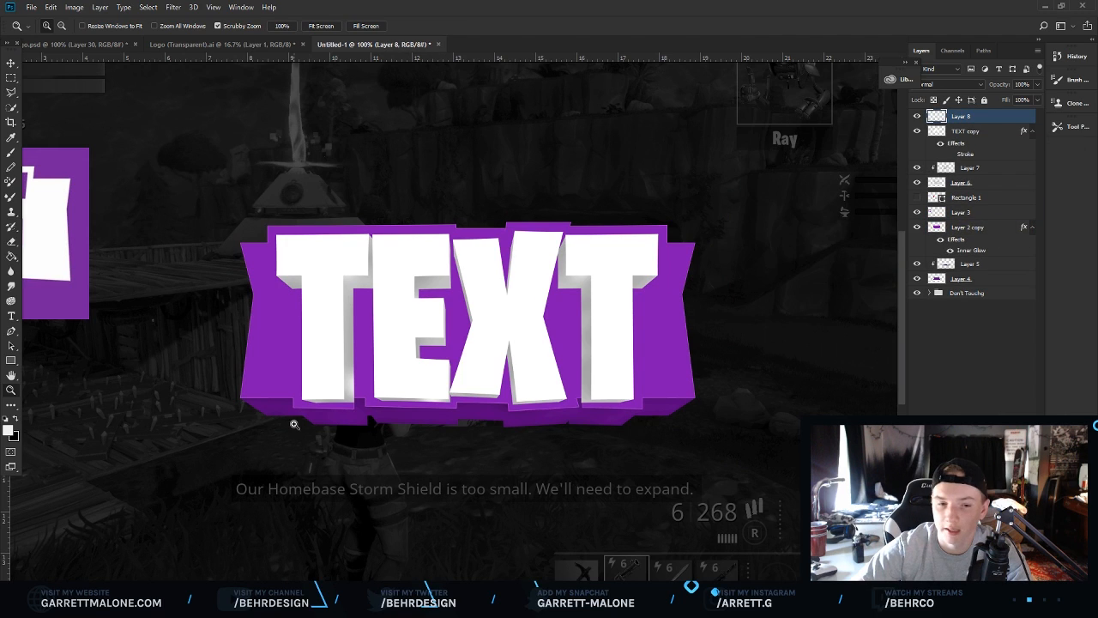
pyautogui.press('b')
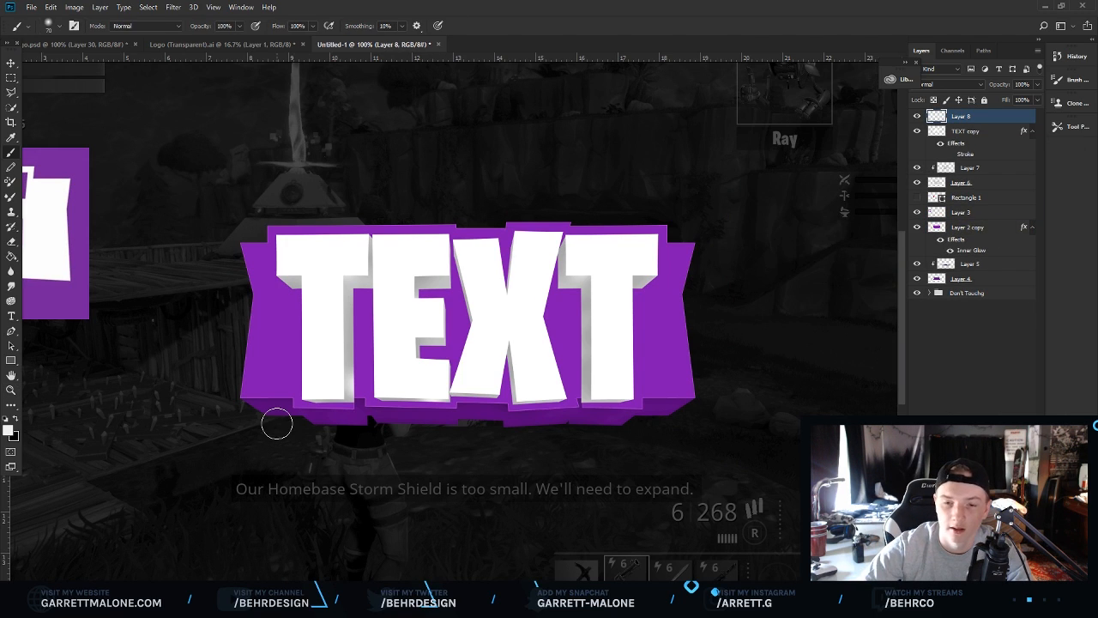
pyautogui.press('i')
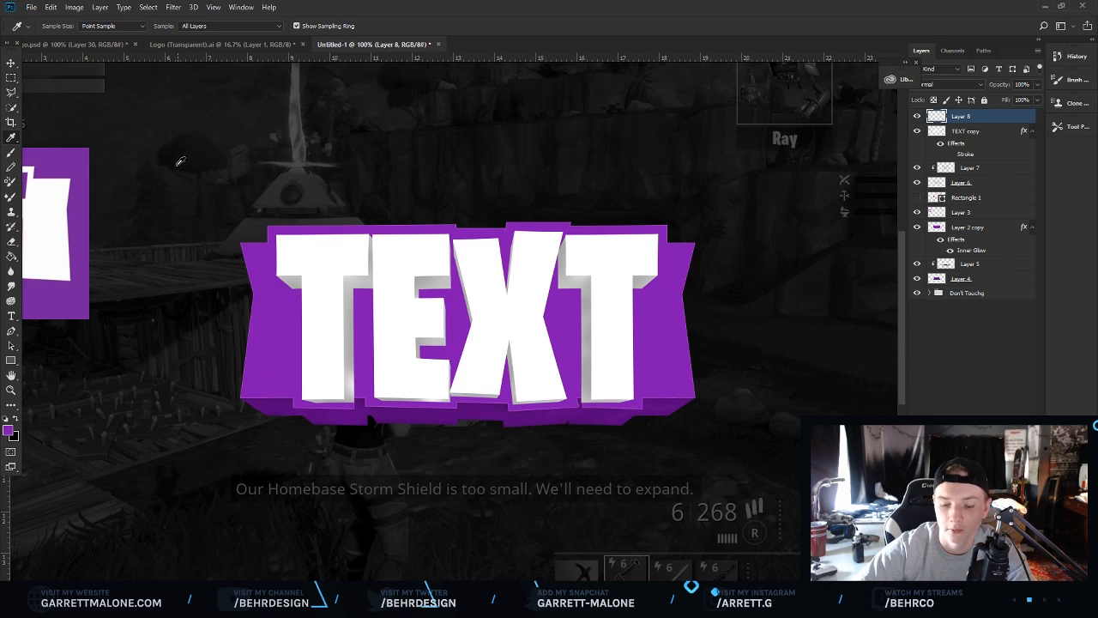
pyautogui.press('b')
pyautogui.click(58, 26)
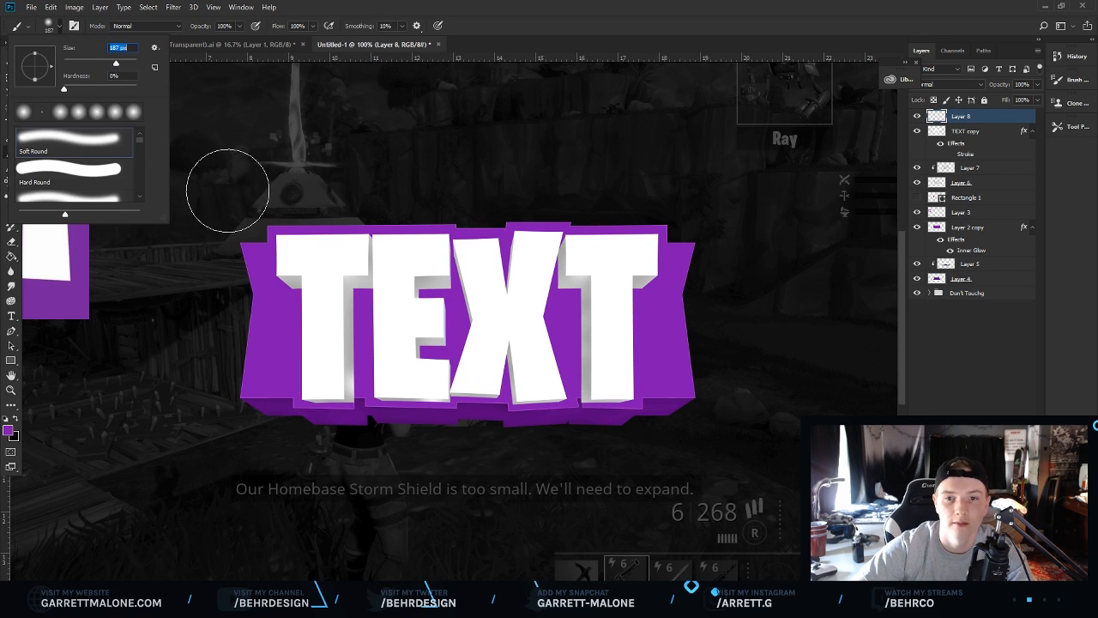
pyautogui.click(121, 62)
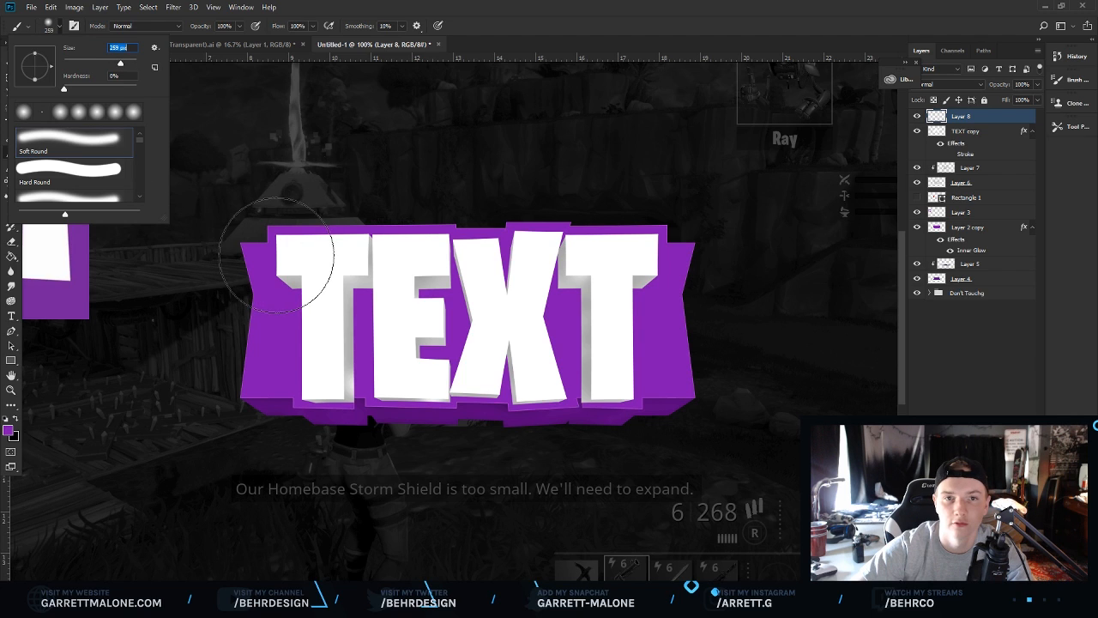
pyautogui.moveTo(296, 264); pyautogui.dragTo(311, 294)
pyautogui.click(409, 395)
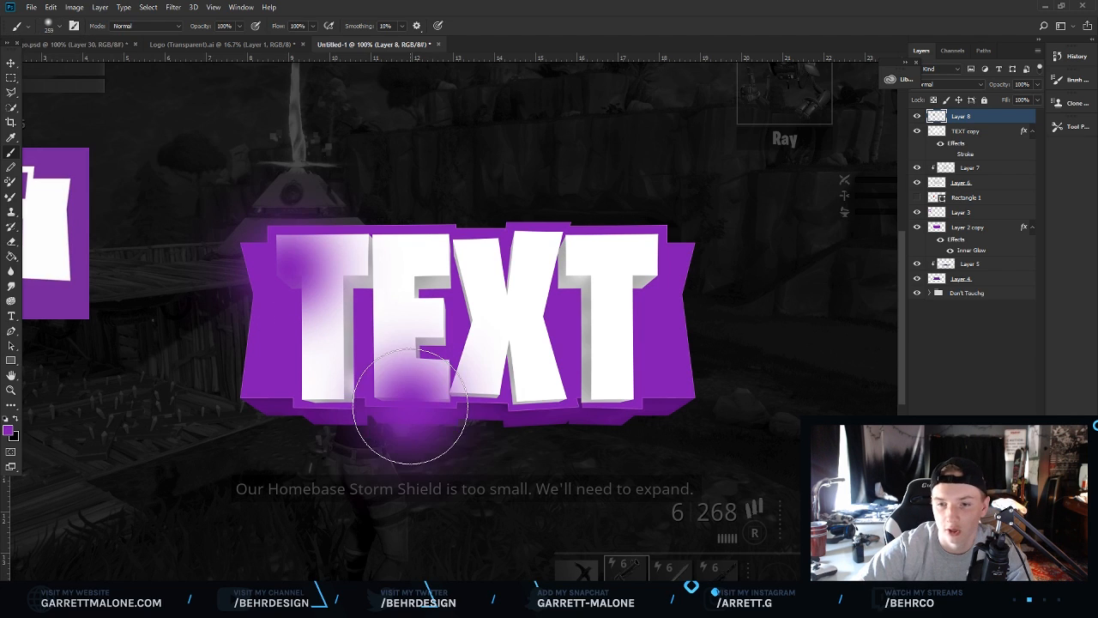
pyautogui.click(593, 258)
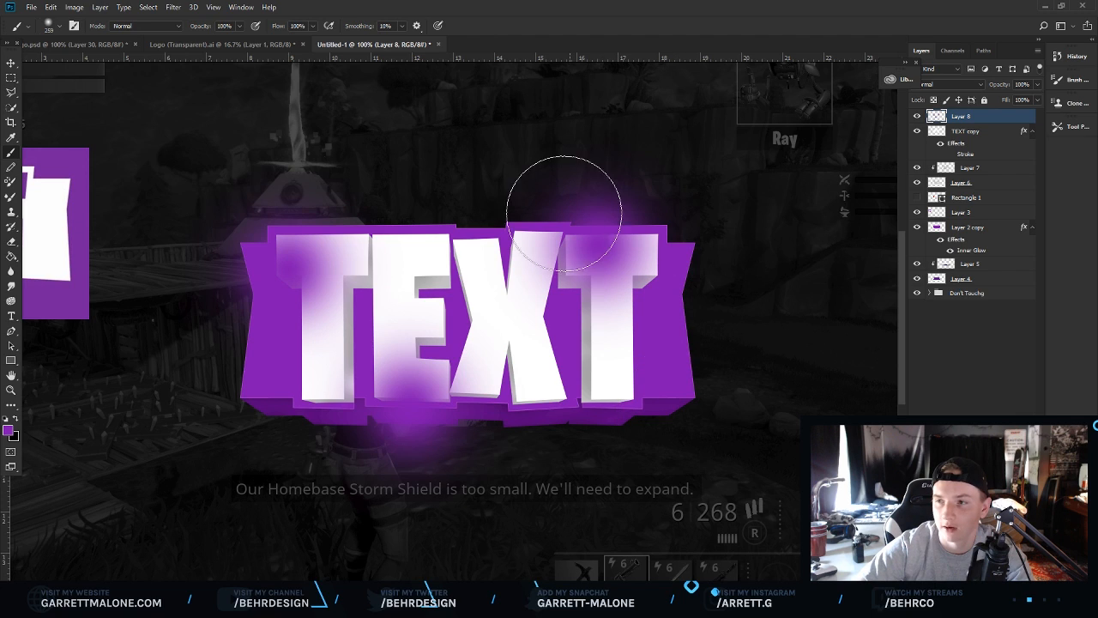
# Set the purple glow layer's blend mode to Screen and its opacity to 65%.
pyautogui.click(953, 86)
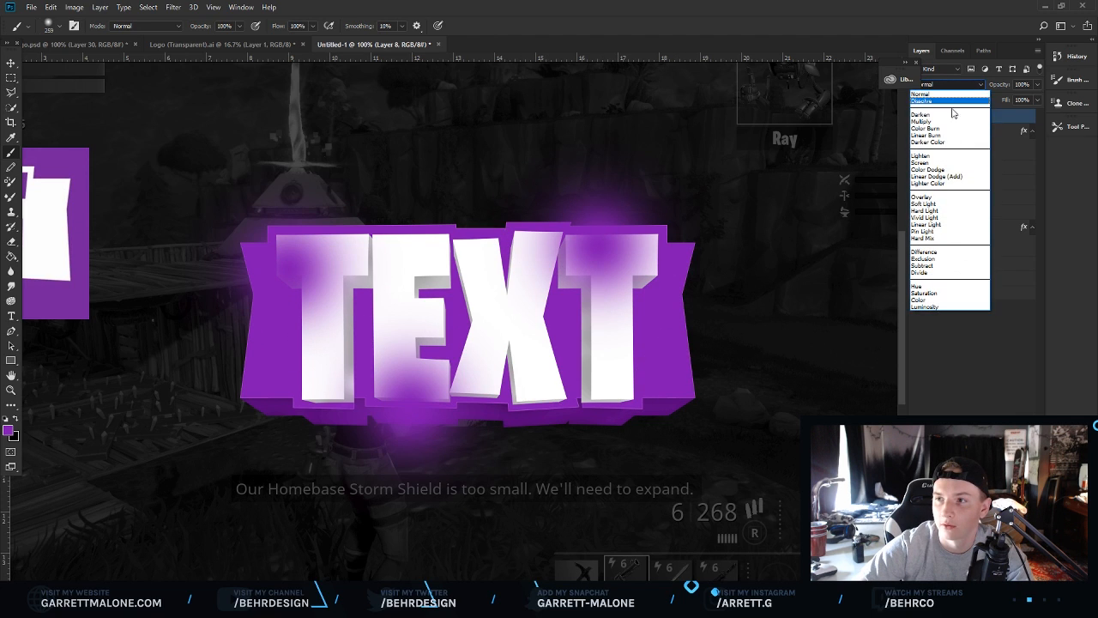
pyautogui.click(947, 206)
pyautogui.click(953, 84)
pyautogui.click(944, 179)
pyautogui.click(965, 86)
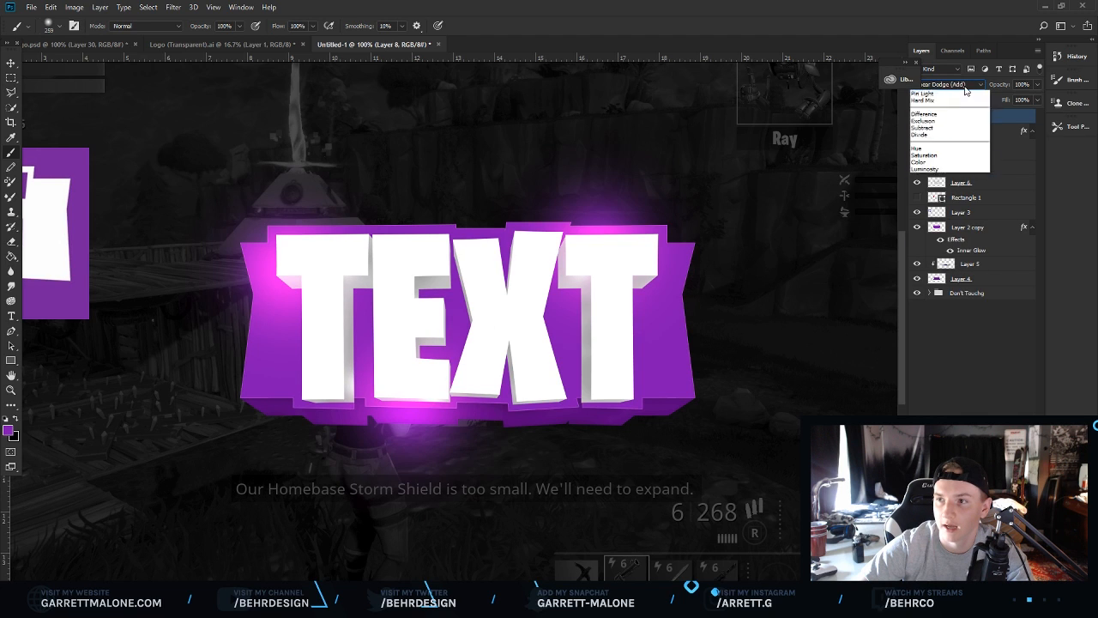
pyautogui.click(944, 158)
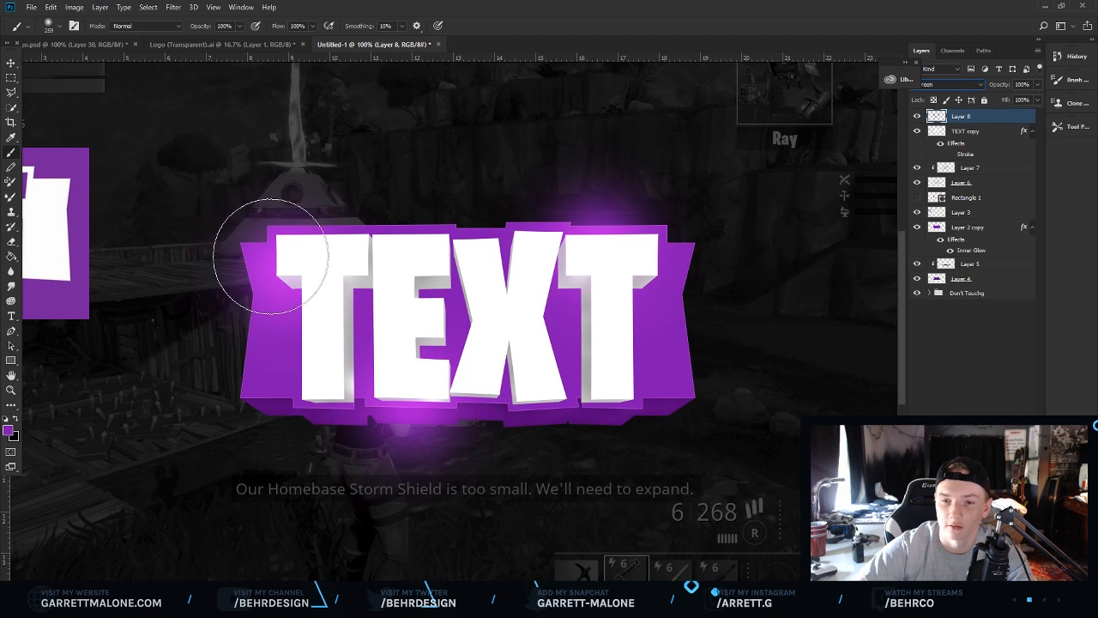
pyautogui.press('e')
pyautogui.moveTo(1036, 91); pyautogui.dragTo(1019, 100)
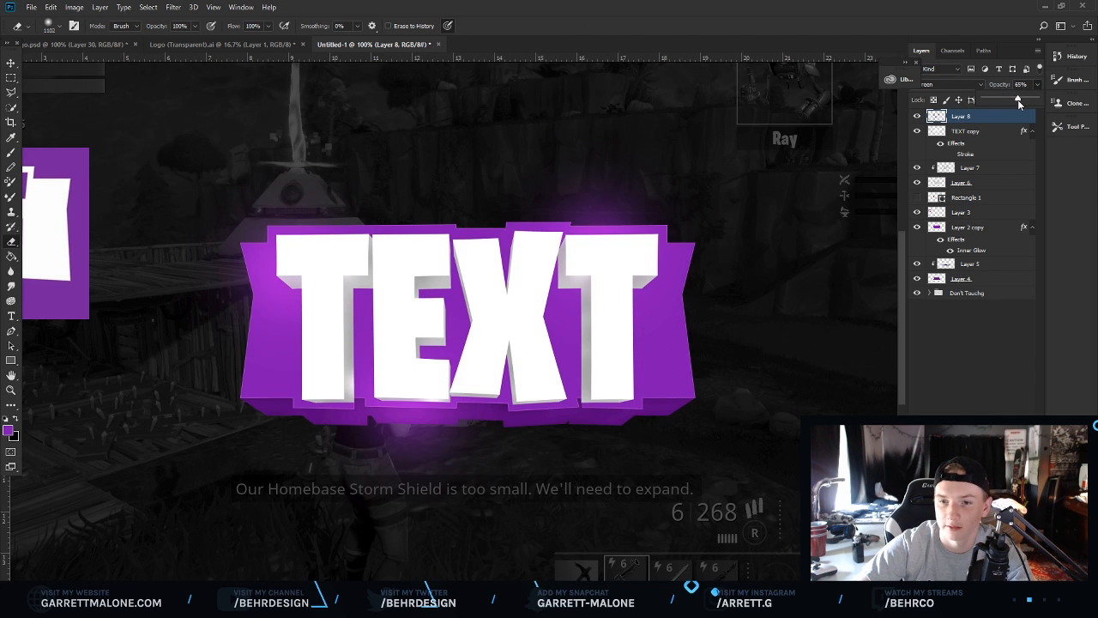
# Create a new layer above the Don't Touchg group and set the foreground colour to a sampled dark purple #1b0028.
pyautogui.click(987, 294)
pyautogui.hotkey('ctrl', 'shift', 'alt', 'n')
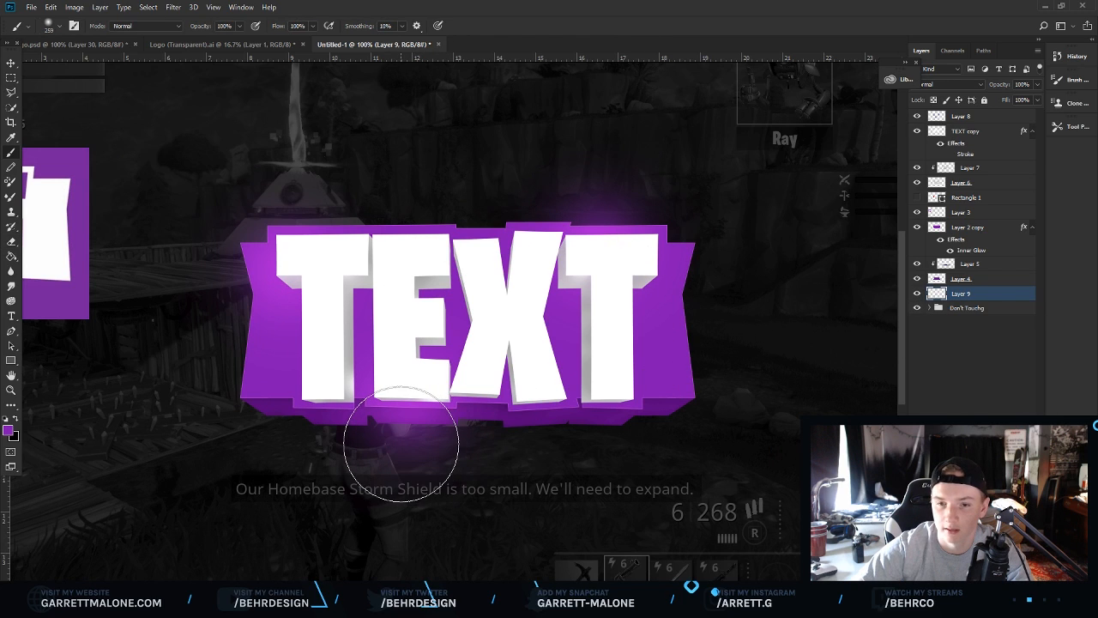
pyautogui.press('i')
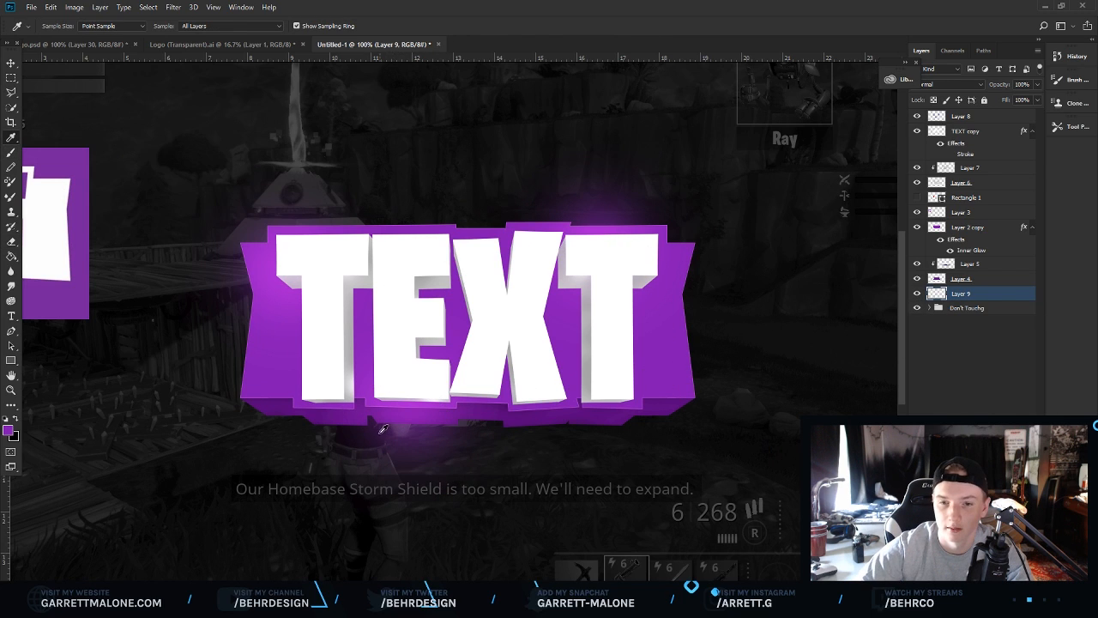
pyautogui.click(7, 430)
pyautogui.click(843, 307)
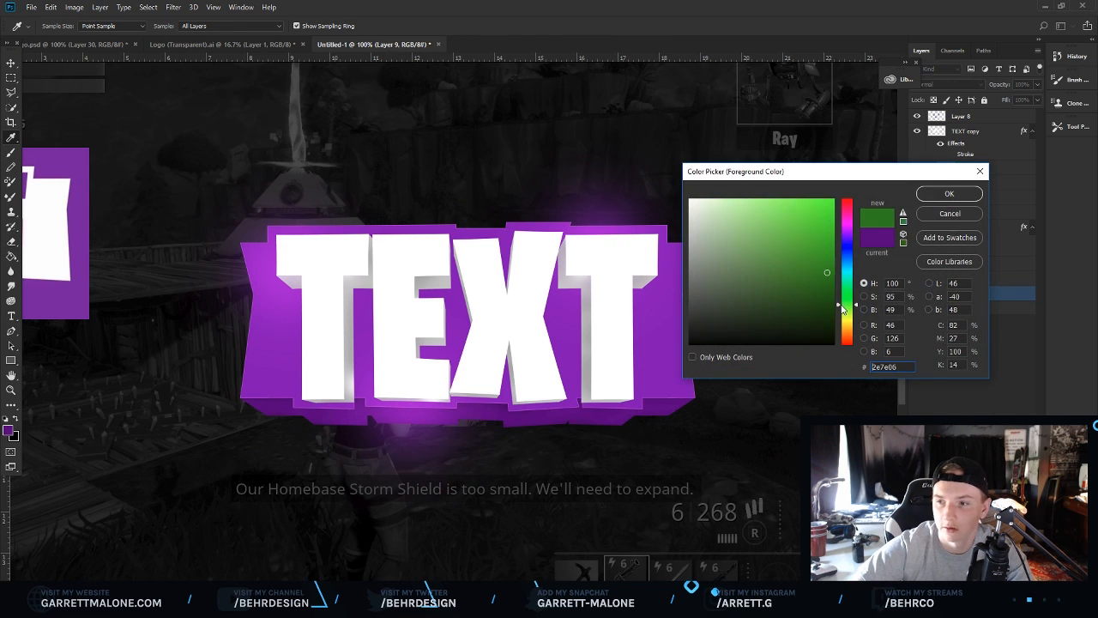
pyautogui.click(594, 413)
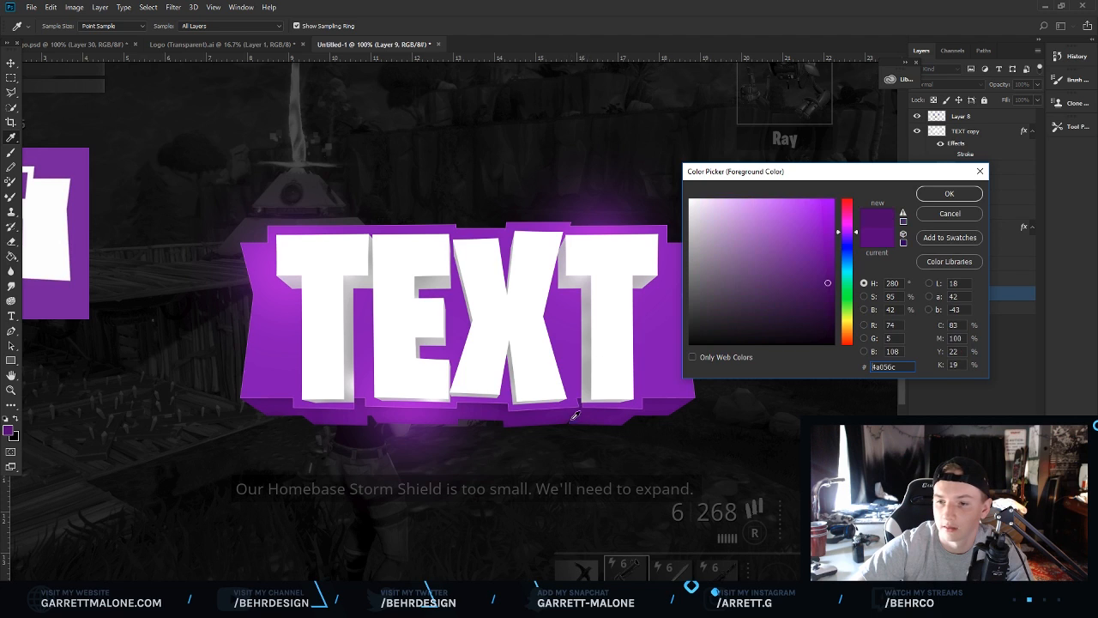
pyautogui.click(960, 202)
# Brush a dark purple shadow behind the logo on the new layer, then delete that layer.
pyautogui.press('b')
pyautogui.click(55, 28)
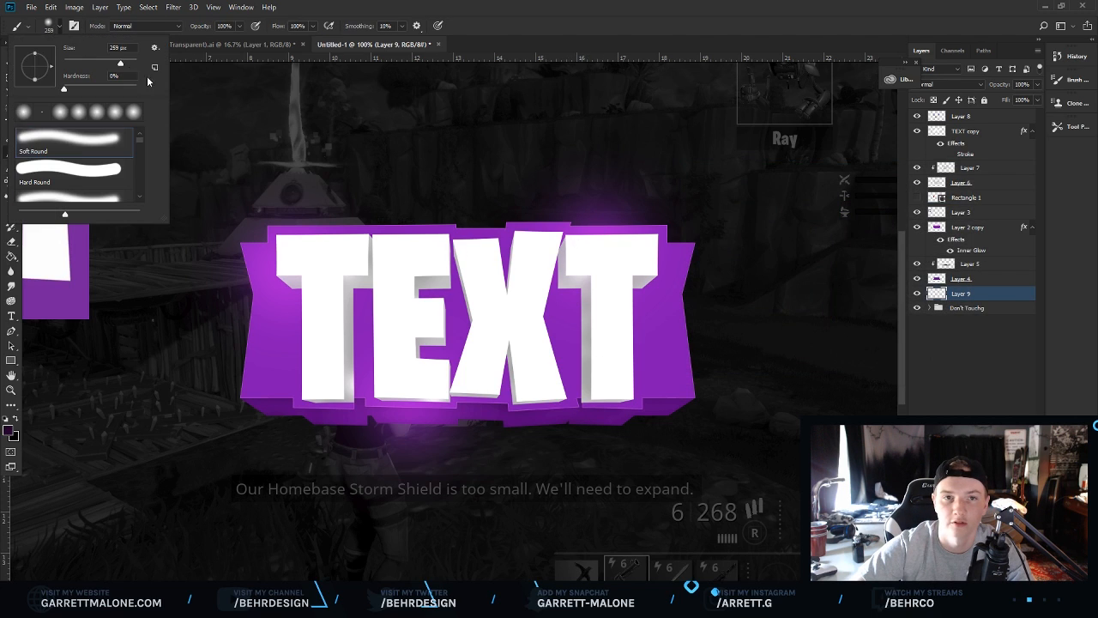
pyautogui.click(130, 63)
pyautogui.moveTo(498, 307)
pyautogui.mouseDown()
pyautogui.moveTo(363, 273)
pyautogui.moveTo(395, 406)
pyautogui.moveTo(659, 344)
pyautogui.moveTo(432, 225)
pyautogui.moveTo(367, 415)
pyautogui.moveTo(625, 330)
pyautogui.mouseUp()
pyautogui.click(14, 391)
pyautogui.moveTo(421, 323)
pyautogui.mouseDown()
pyautogui.moveTo(314, 311)
pyautogui.moveTo(332, 300)
pyautogui.moveTo(590, 313)
pyautogui.mouseUp()
pyautogui.press('Delete')
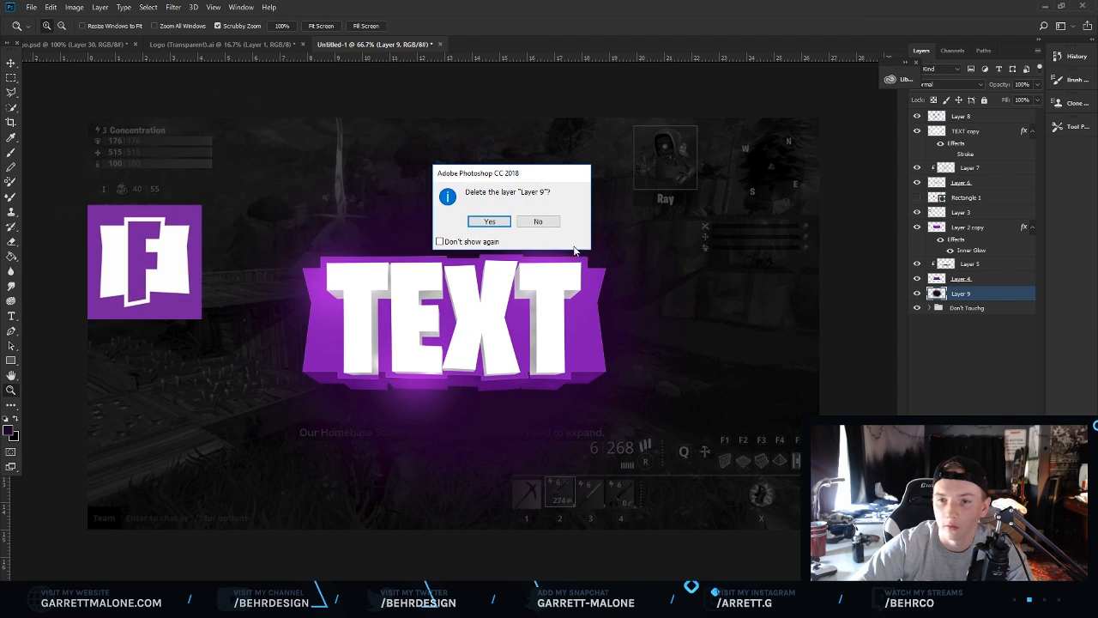
pyautogui.click(487, 222)
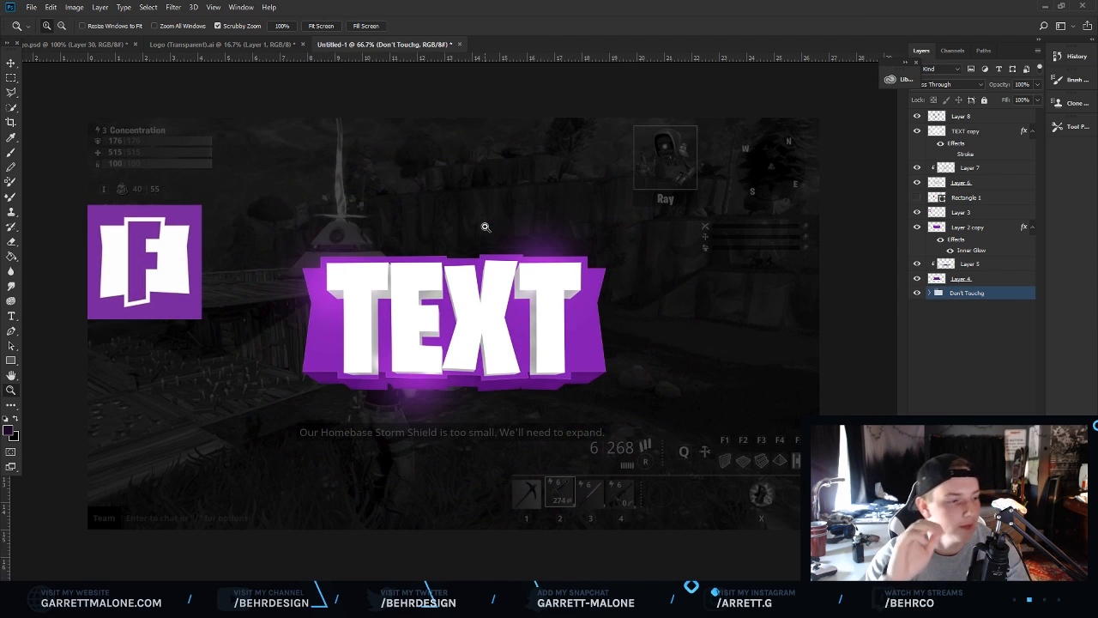
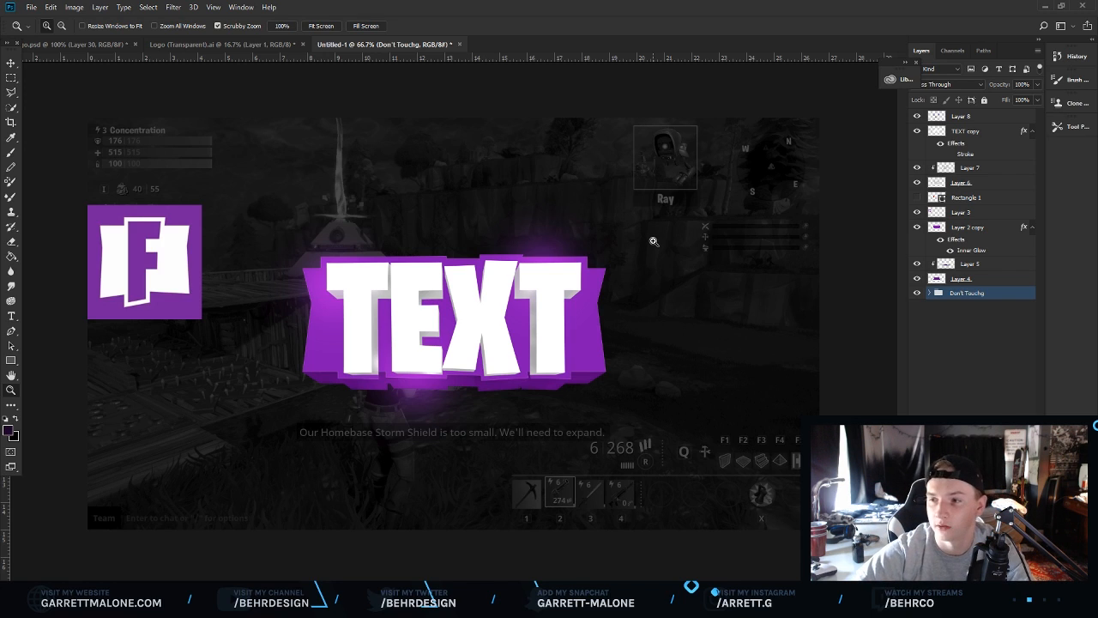
# Move Layer 3 to the top of the layer stack.
pyautogui.click(976, 279)
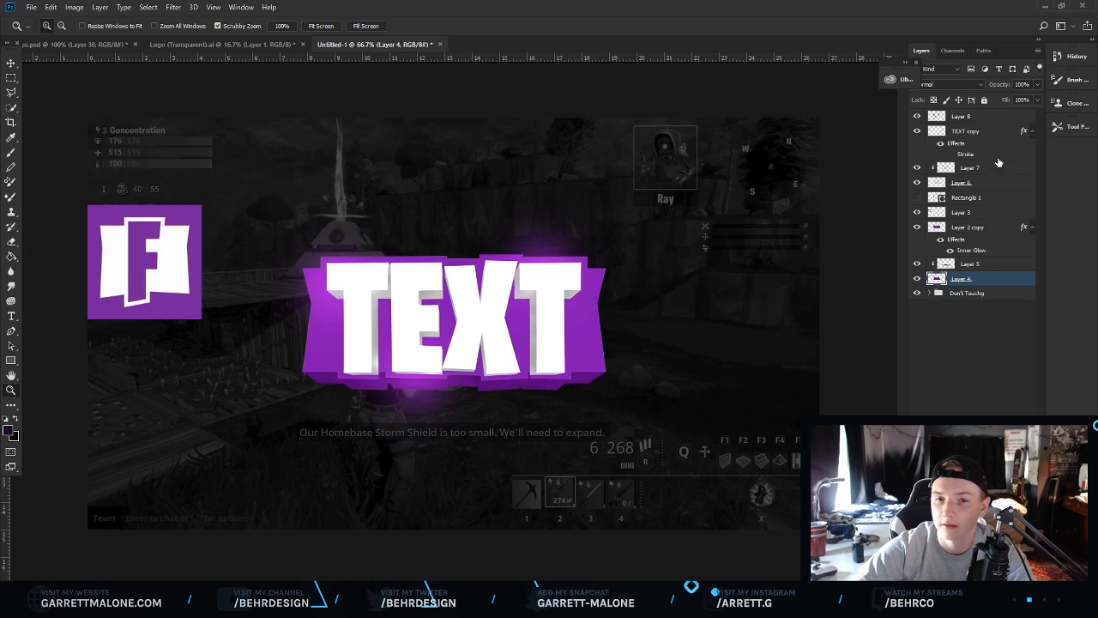
pyautogui.click(917, 212)
pyautogui.click(917, 212)
pyautogui.doubleClick(961, 212)
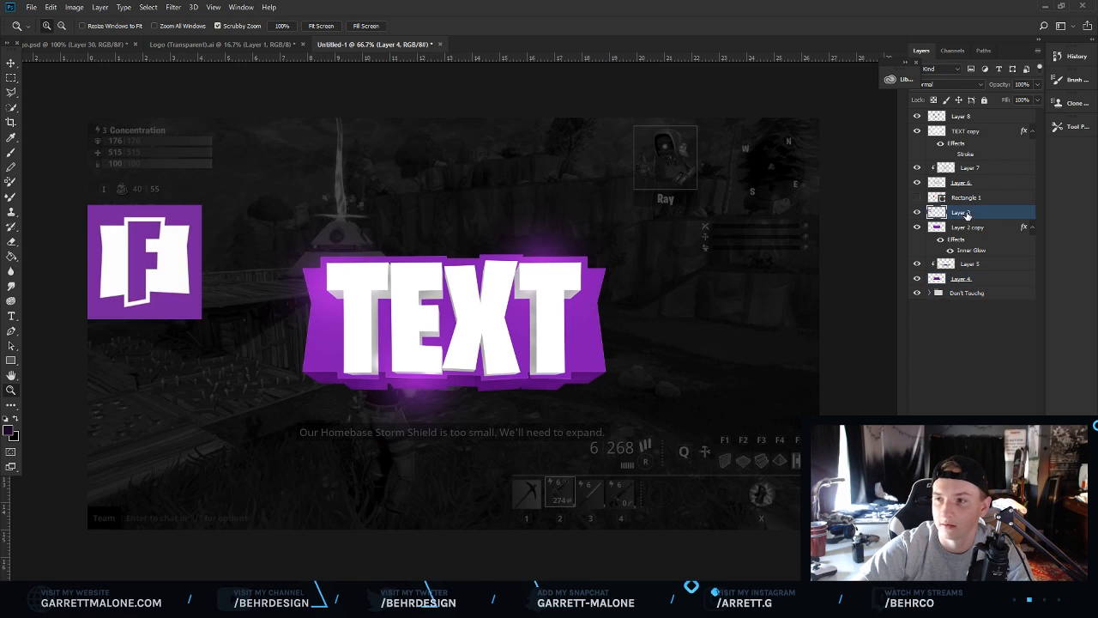
pyautogui.moveTo(1008, 217); pyautogui.dragTo(987, 112)
# Group the text and backing layers into a group named Text Tutorial.
pyautogui.click(985, 133)
pyautogui.keyDown('shift'); pyautogui.click(970, 279); pyautogui.keyUp('shift')
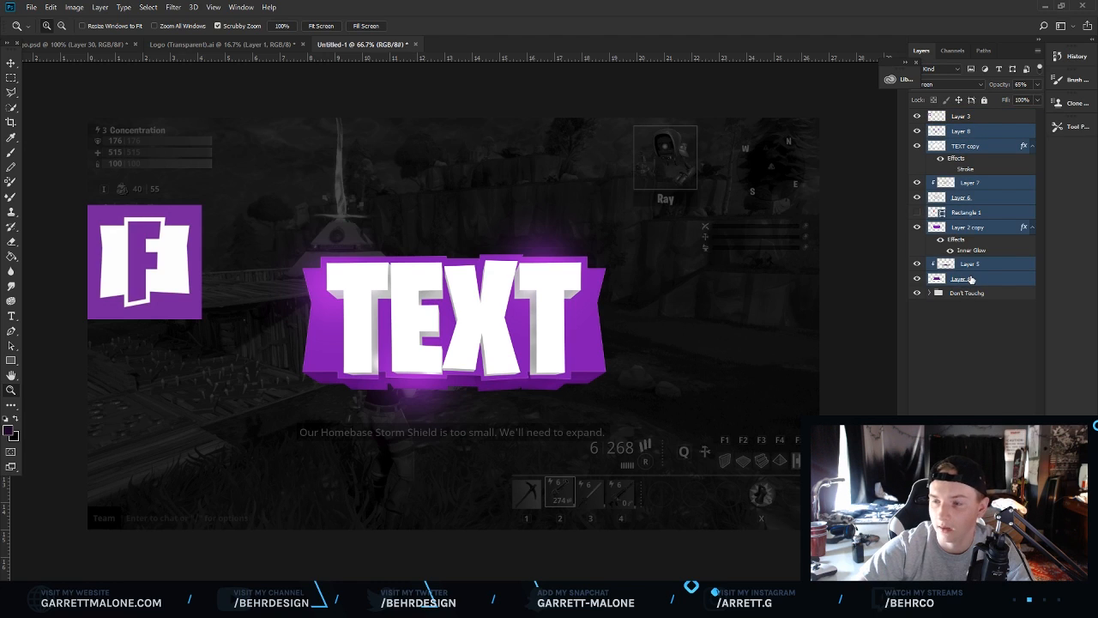
pyautogui.hotkey('ctrl', 'g')
pyautogui.click(955, 128)
pyautogui.write('Text')
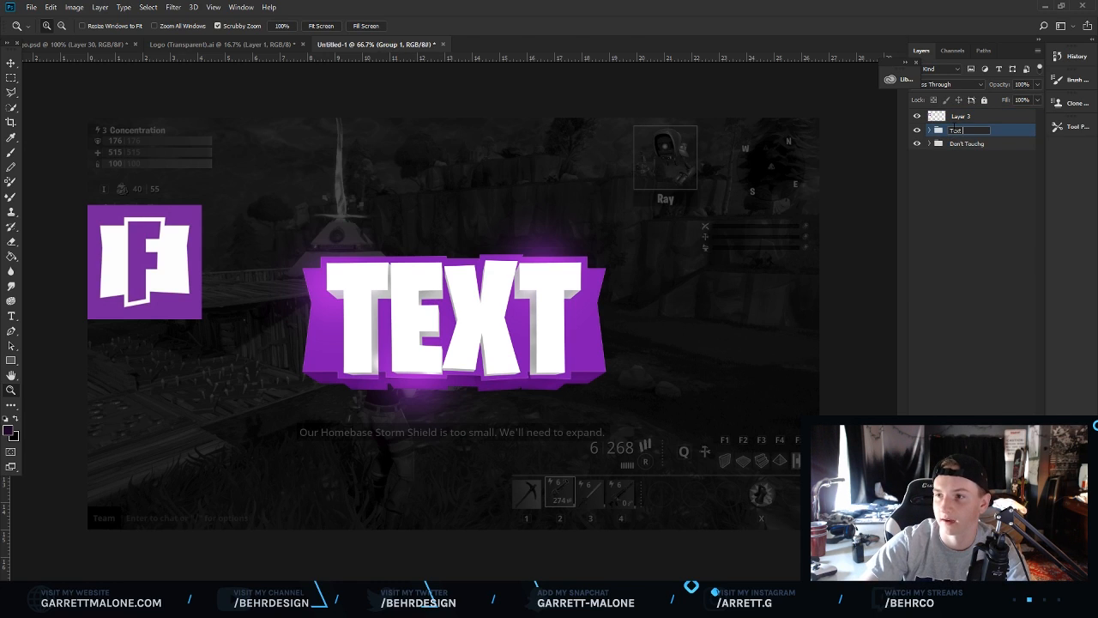
pyautogui.write(' Icotorial')
pyautogui.press('Return')
# Hide the Text Tutorial group.
pyautogui.press('v')
pyautogui.moveTo(562, 277); pyautogui.dragTo(768, 153)
pyautogui.click(916, 130)
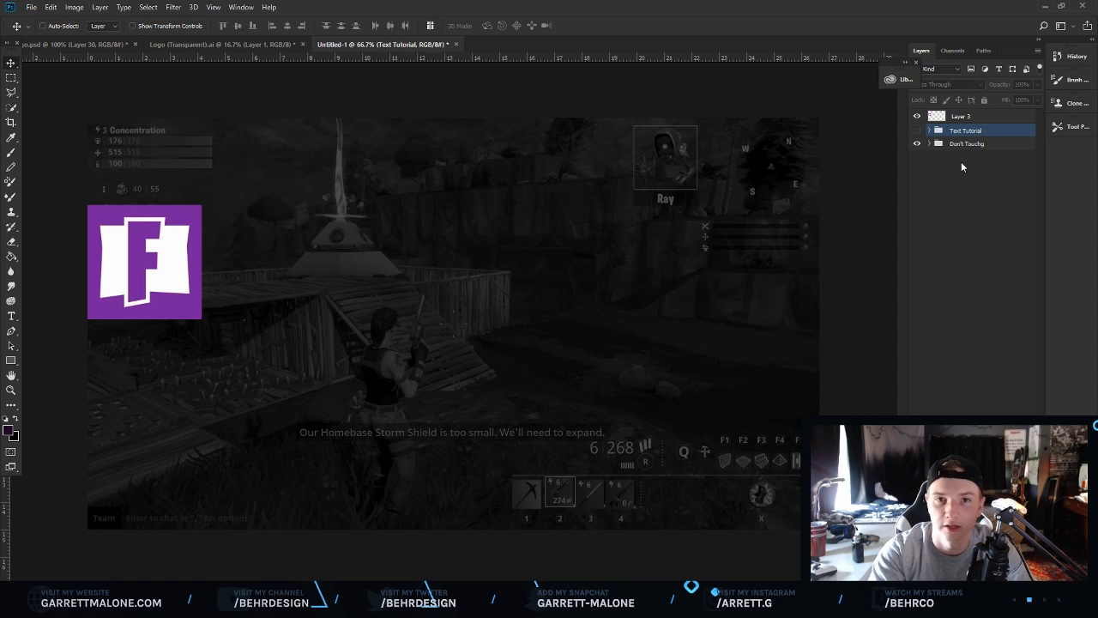
# Bring the logo from the Logo (Transparent) document into the thumbnail as a new layer.
pyautogui.click(249, 45)
pyautogui.moveTo(409, 138); pyautogui.dragTo(481, 230)
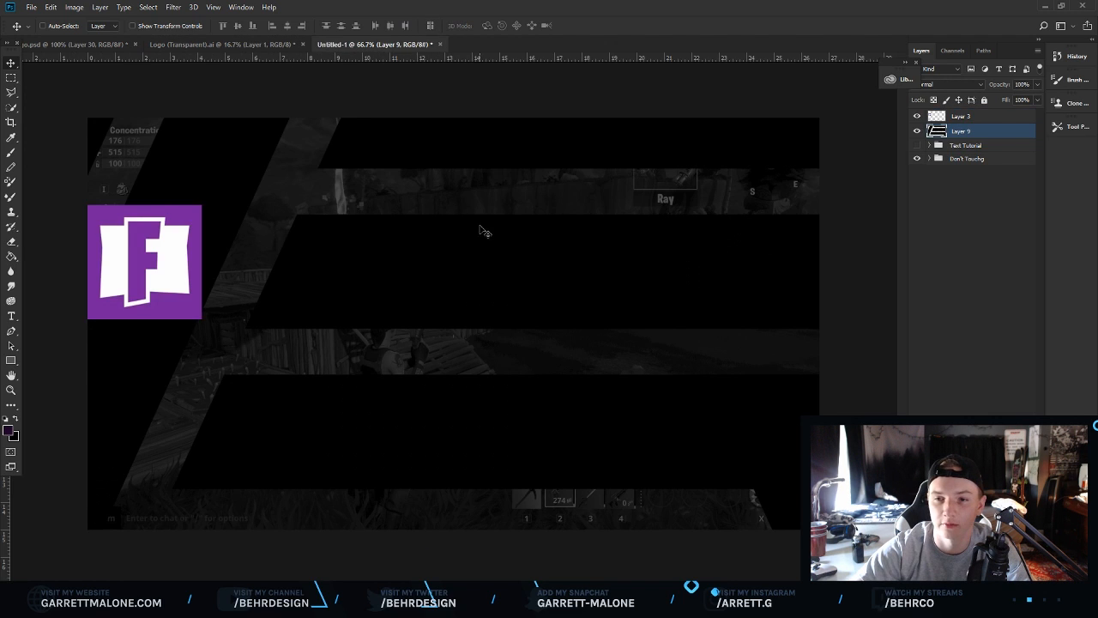
# Scale the imported logo down with Free Transform and centre it on the canvas.
pyautogui.hotkey('ctrl', 't')
pyautogui.moveTo(196, 466); pyautogui.dragTo(464, 281)
pyautogui.moveTo(315, 451); pyautogui.dragTo(487, 301)
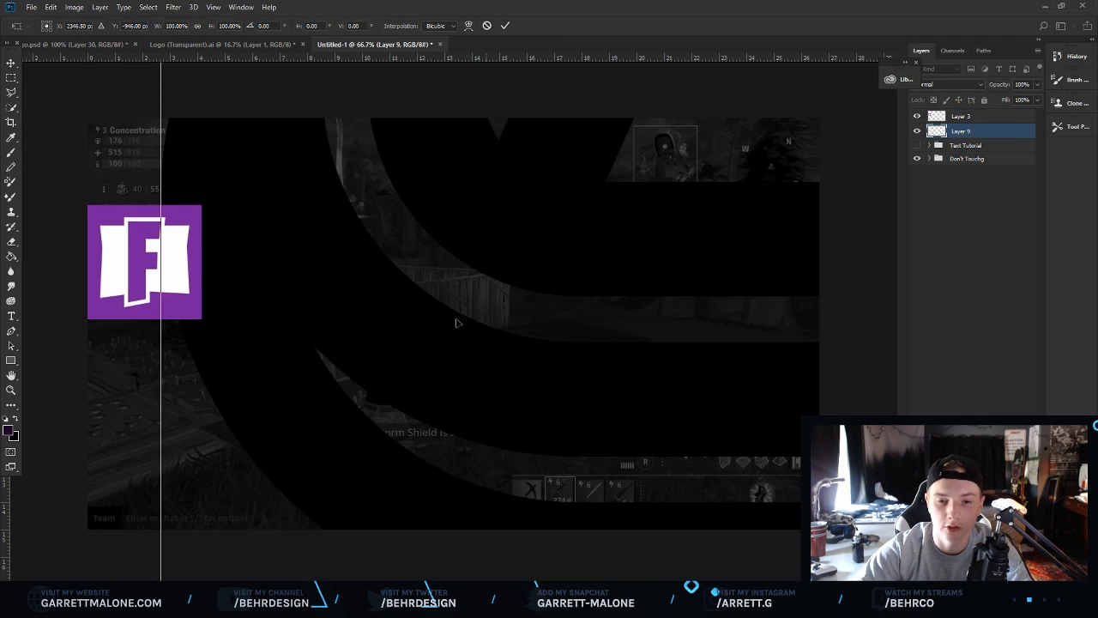
pyautogui.moveTo(244, 468); pyautogui.dragTo(262, 272)
pyautogui.moveTo(181, 419); pyautogui.dragTo(352, 336)
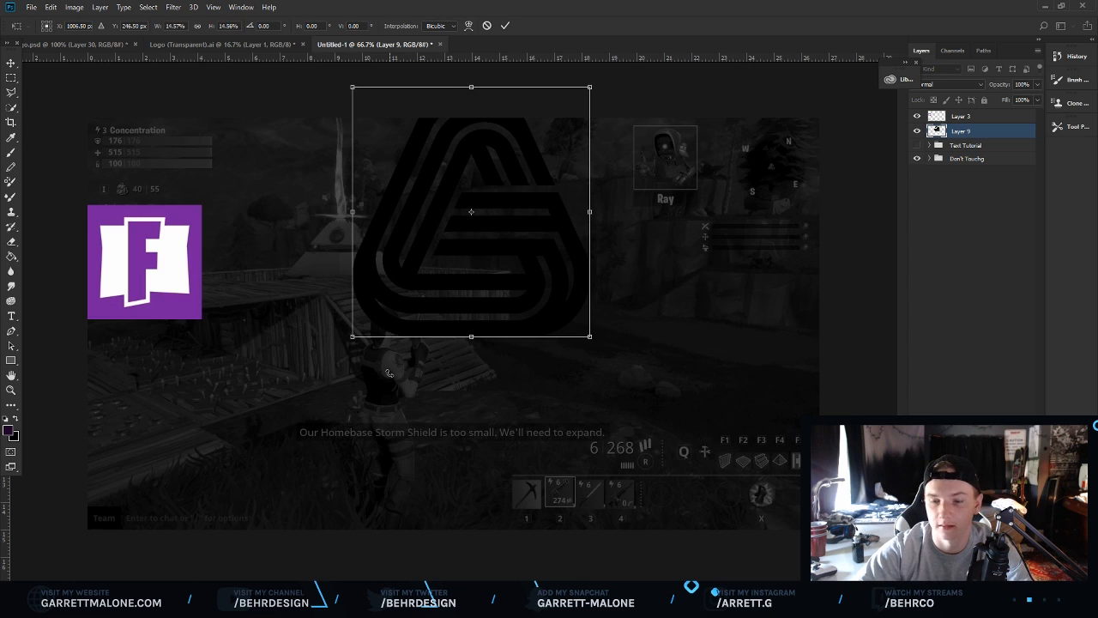
pyautogui.moveTo(532, 235); pyautogui.dragTo(517, 348)
pyautogui.moveTo(572, 199); pyautogui.dragTo(519, 256)
pyautogui.press('Return')
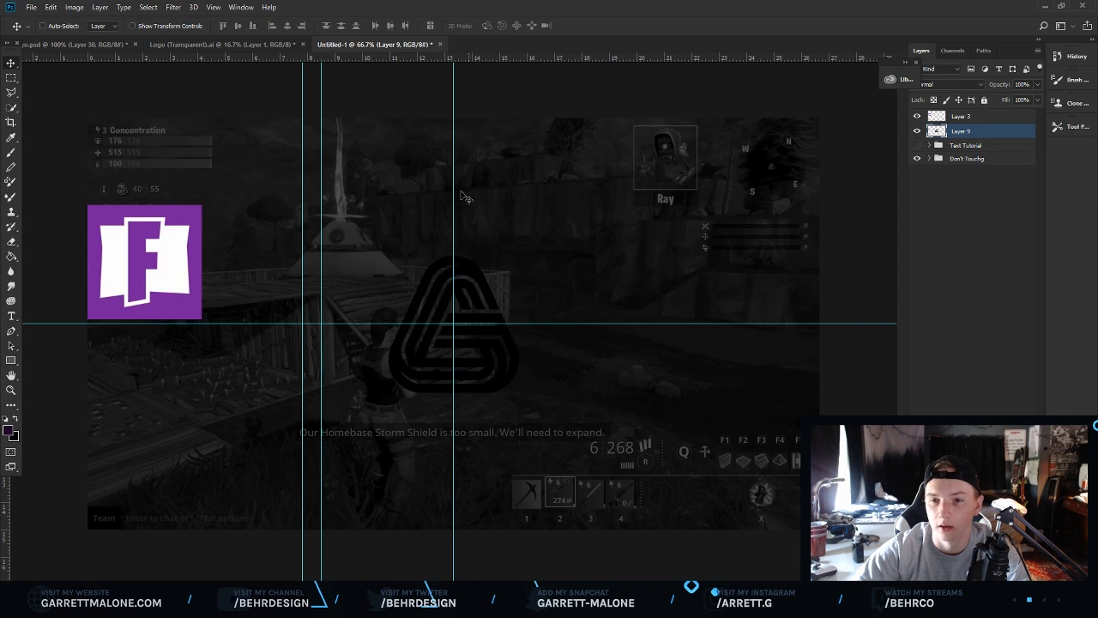
# Remove the two extra vertical guides from the canvas.
pyautogui.moveTo(302, 272); pyautogui.dragTo(16, 276)
pyautogui.moveTo(321, 290); pyautogui.dragTo(37, 305)
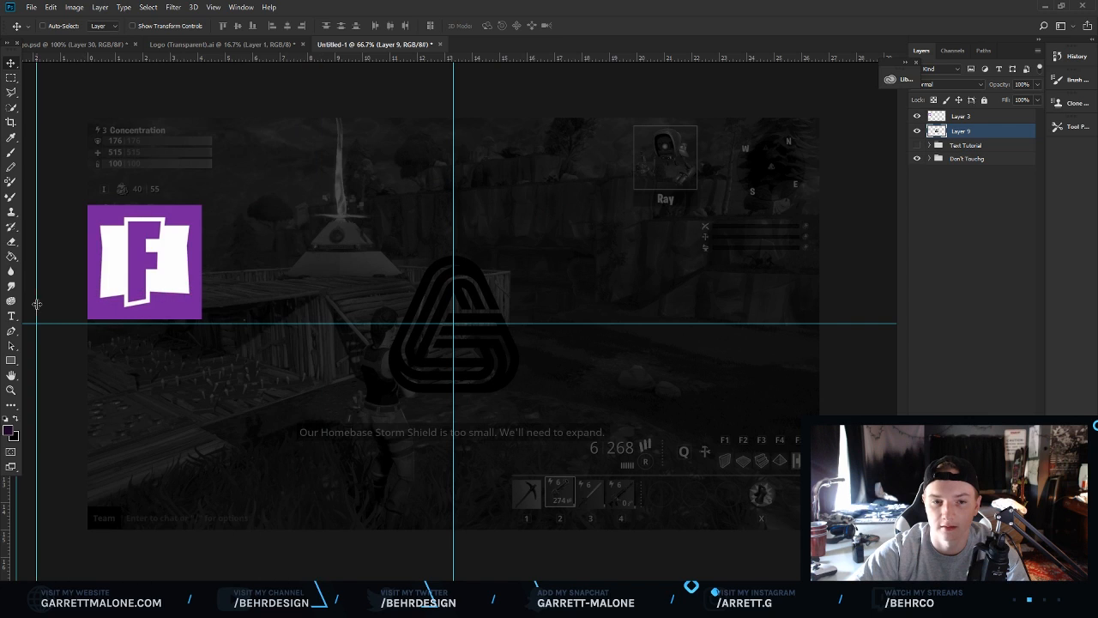
pyautogui.rightClick(975, 131)
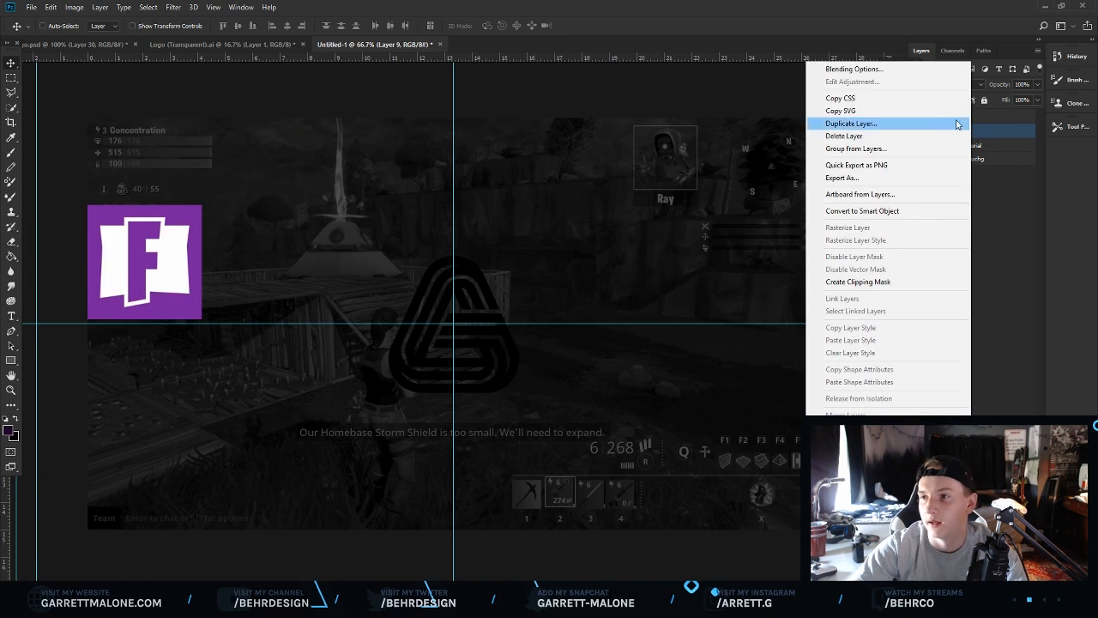
pyautogui.click(1021, 127)
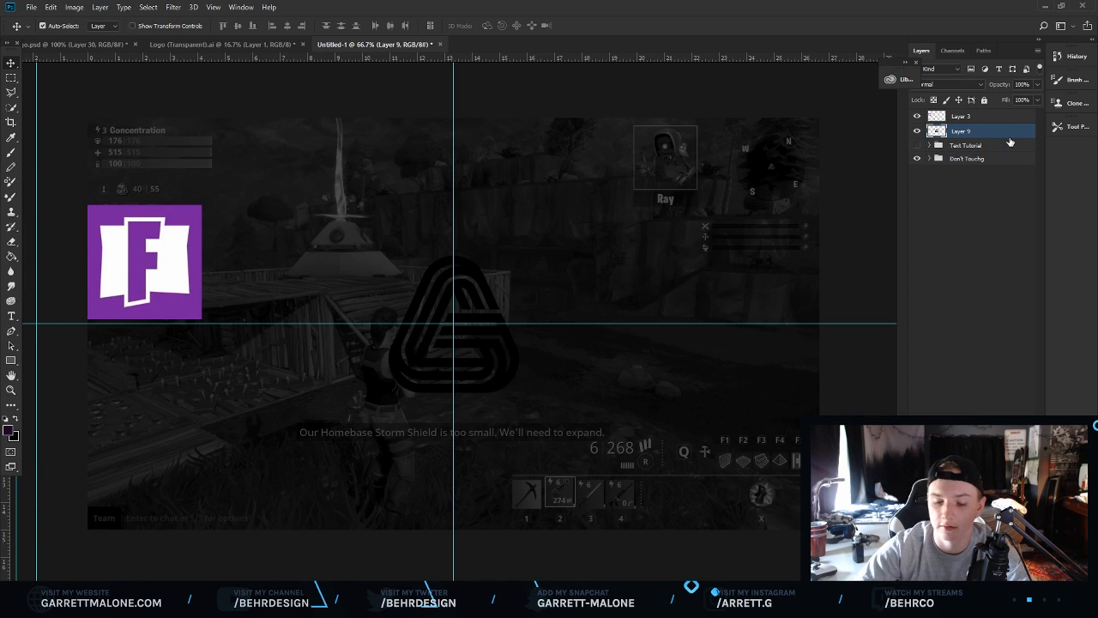
# Invert the logo layer's colours to make the logo white.
pyautogui.hotkey('ctrl', 'i')
pyautogui.click(11, 390)
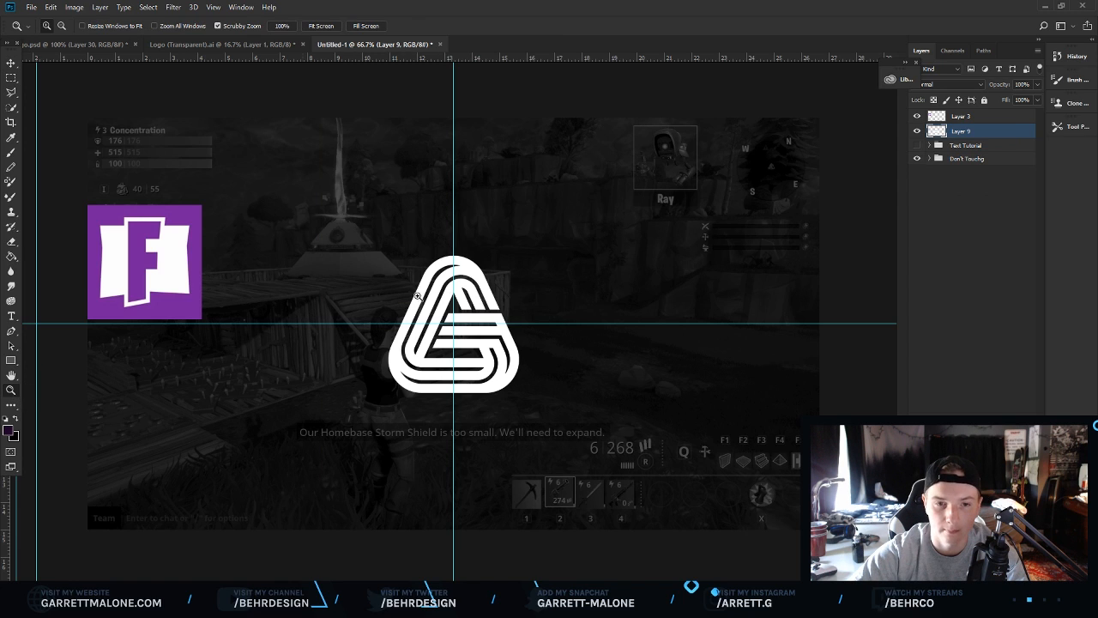
pyautogui.click(446, 293)
# Add a Color Overlay of #ffffff to the logo layer.
pyautogui.rightClick(975, 133)
pyautogui.click(850, 69)
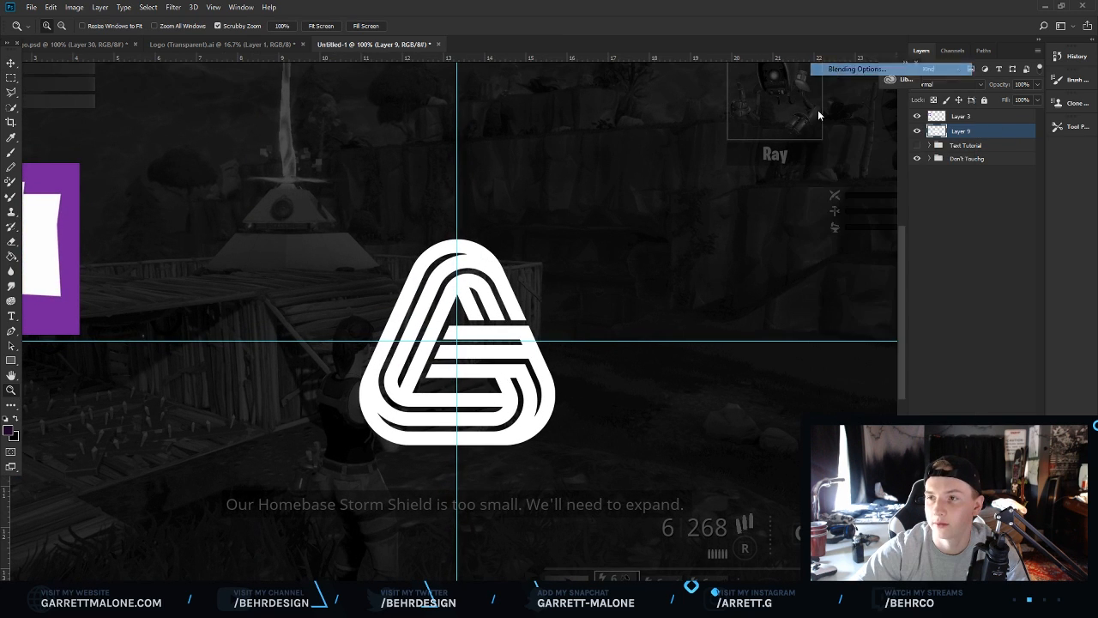
pyautogui.click(672, 315)
pyautogui.click(905, 199)
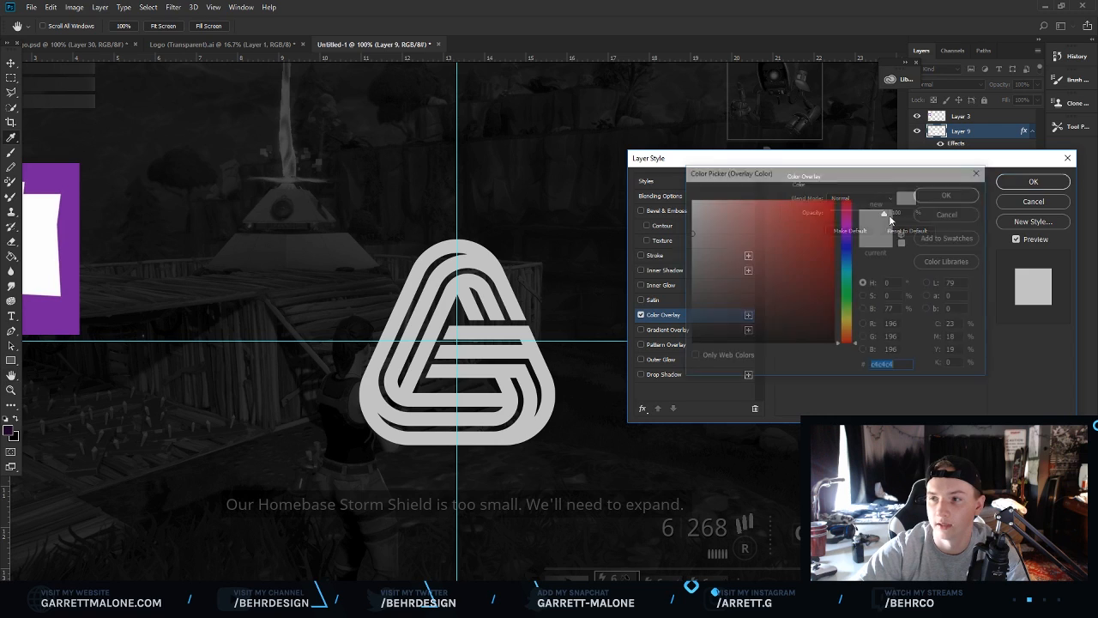
pyautogui.write('ffffff')
pyautogui.click(935, 196)
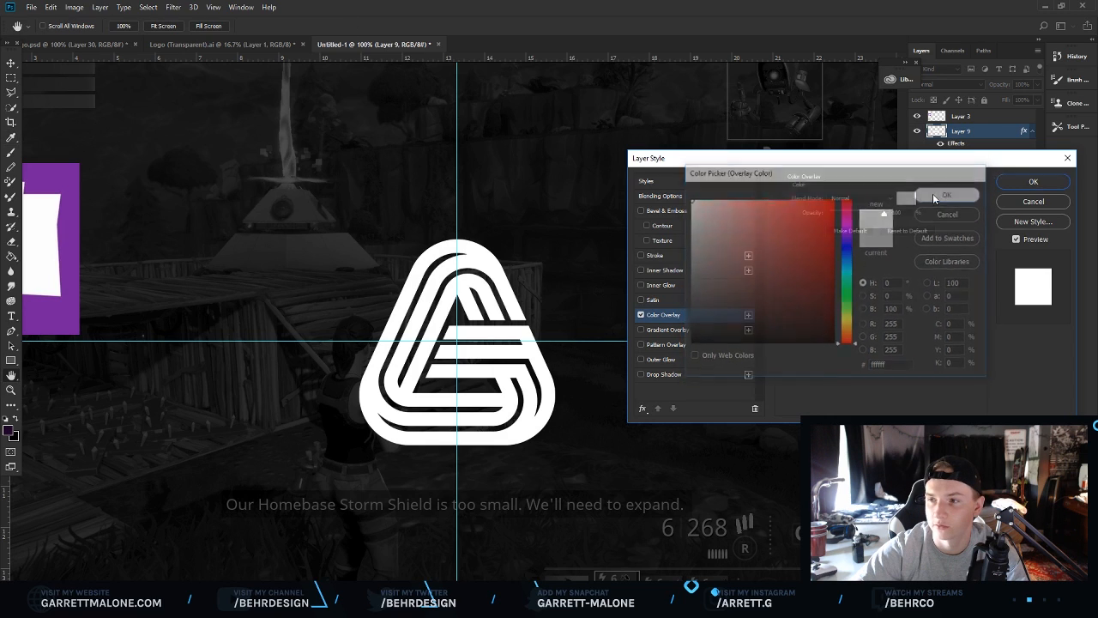
# Add a 16 px outside Stroke to the logo, coloured #761fa1 sampled from the purple F logo.
pyautogui.click(641, 256)
pyautogui.click(658, 255)
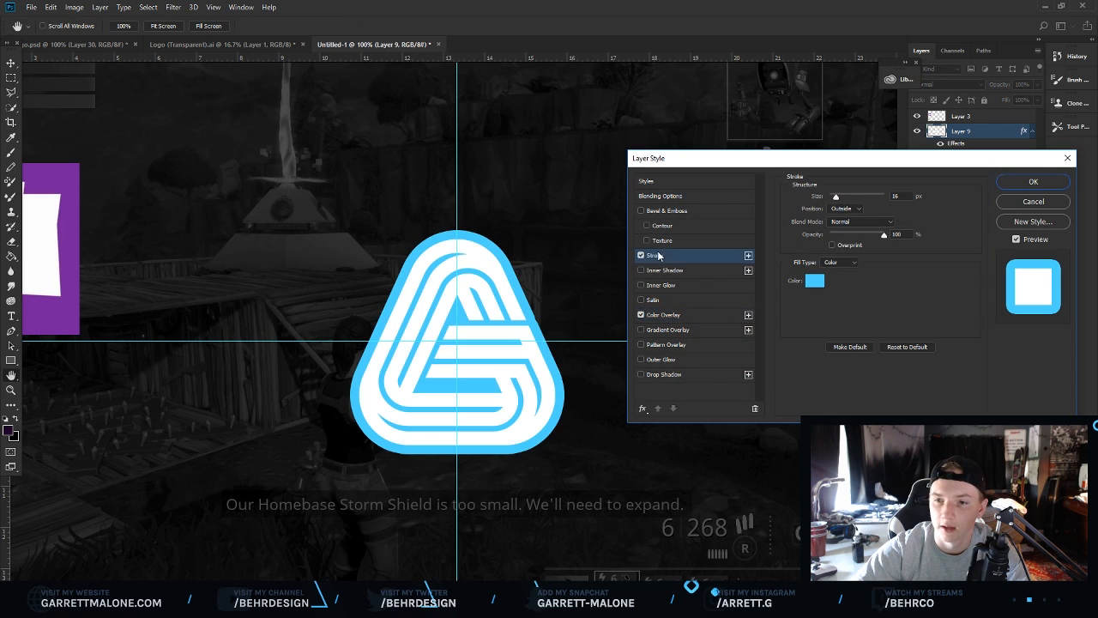
pyautogui.moveTo(836, 196); pyautogui.dragTo(837, 198)
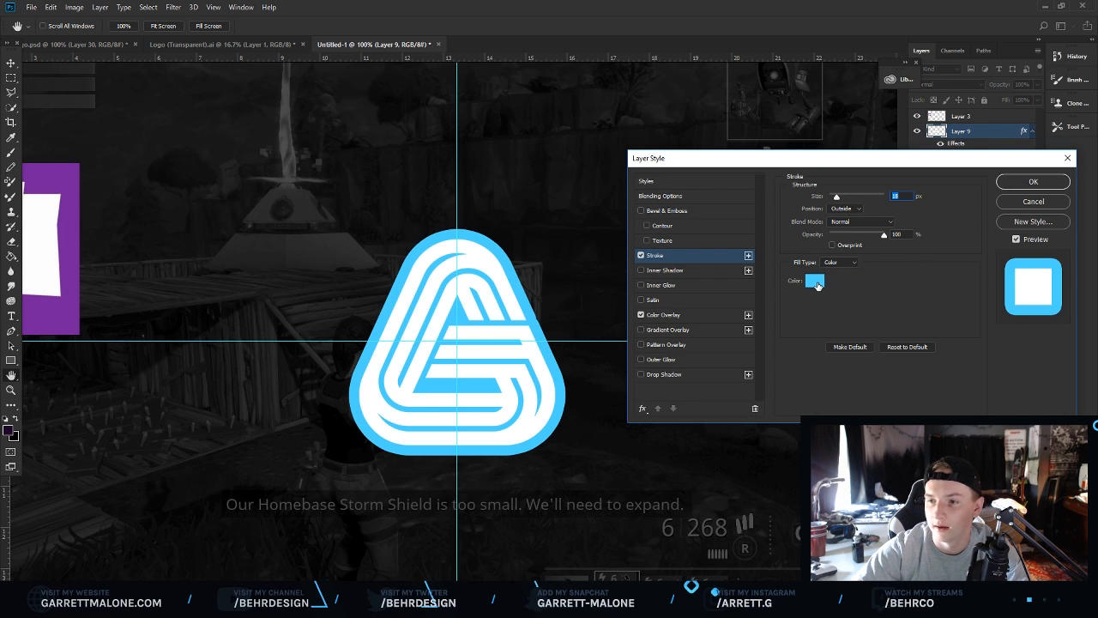
pyautogui.click(814, 282)
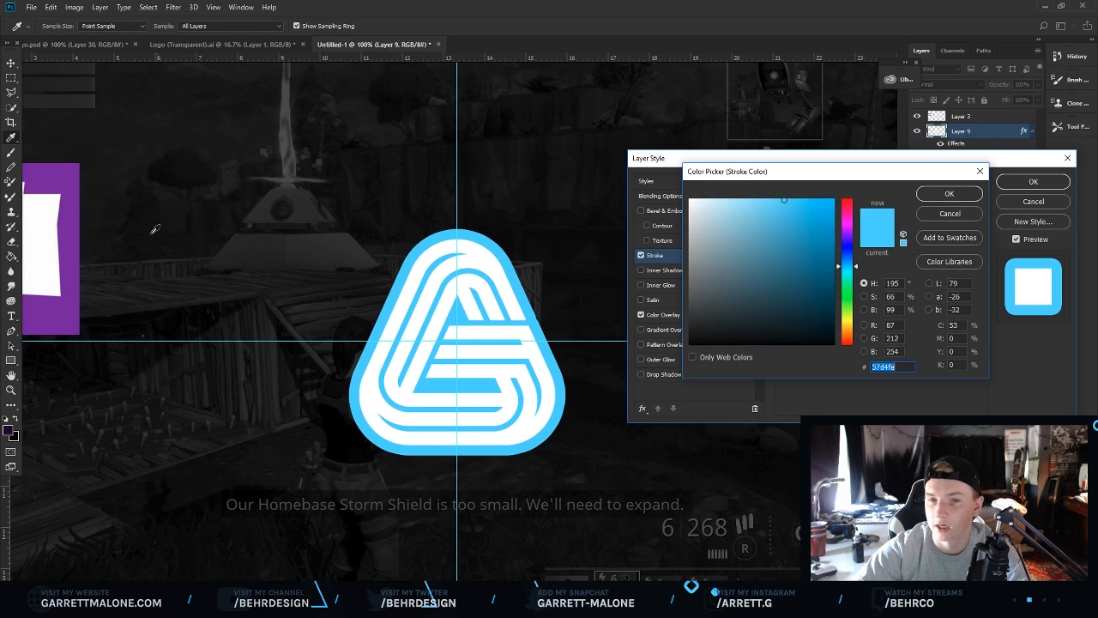
pyautogui.click(76, 179)
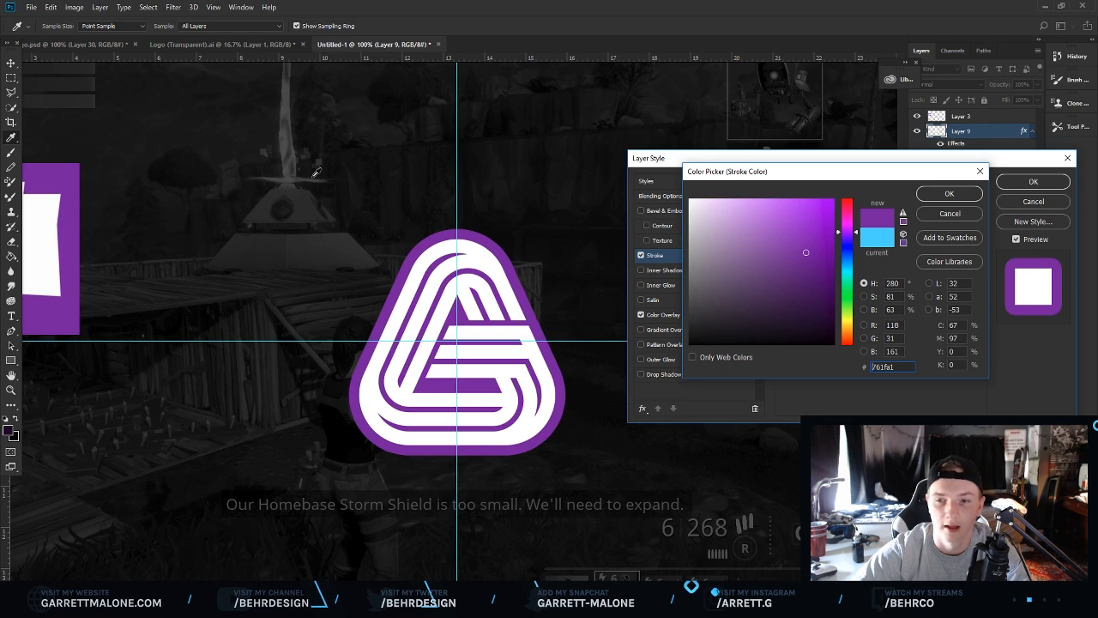
pyautogui.click(949, 193)
pyautogui.click(1034, 181)
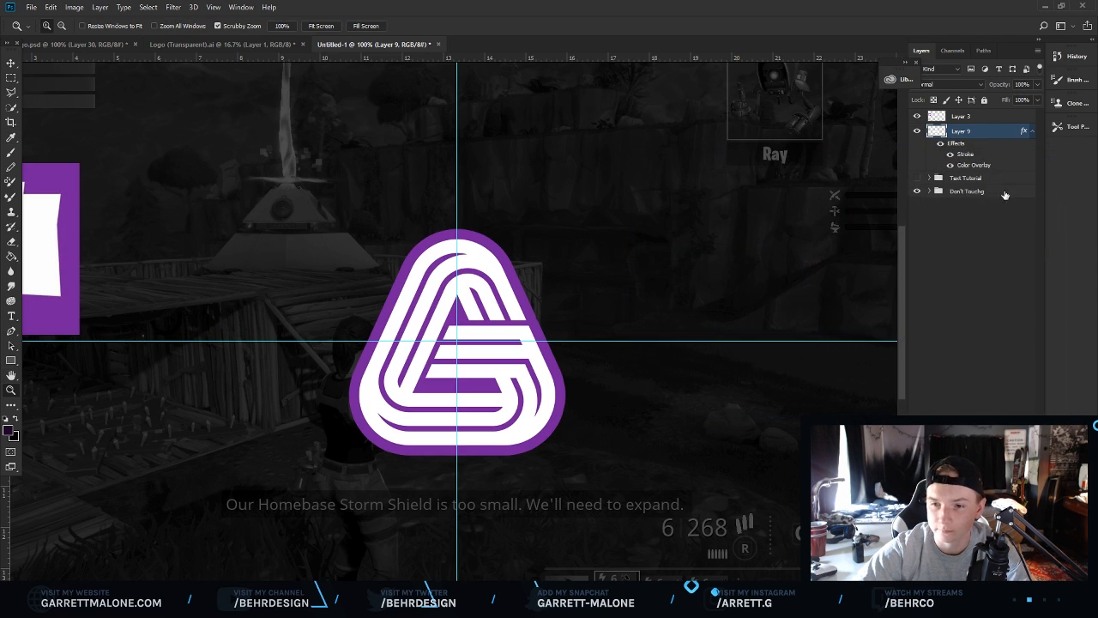
# Create a new layer above the Text Tutorial group, below the logo.
pyautogui.hscroll(-3, 509, 322)
pyautogui.hscroll(1, 509, 322)
pyautogui.hscroll(-1, 508, 322)
pyautogui.hscroll(4, 458, 318)
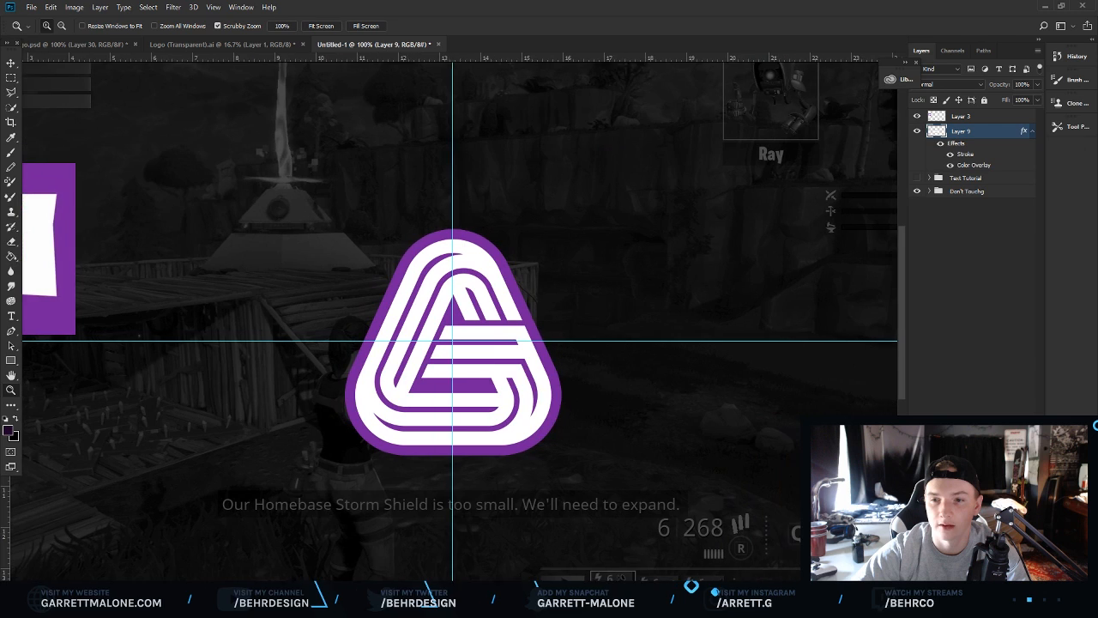
pyautogui.hscroll(1, 233, 477)
pyautogui.click(389, 341)
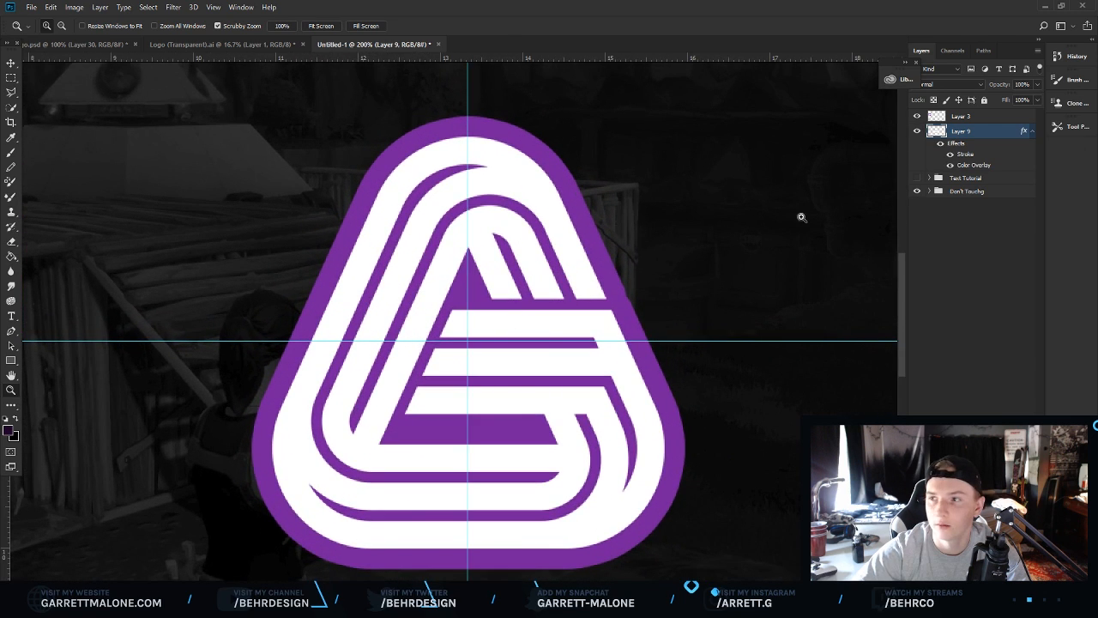
pyautogui.click(995, 179)
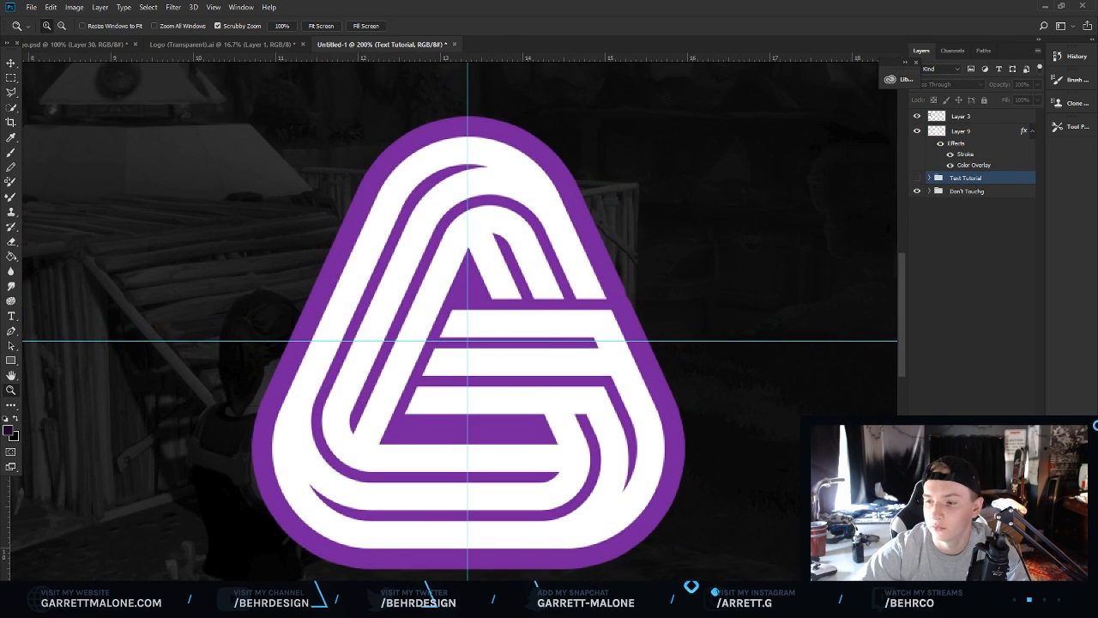
pyautogui.hotkey('ctrl', 'alt', 'shift', 'n')
# Select a banner-shaped polygon on the left half behind the logo with the Polygonal Lasso.
pyautogui.scroll(-7, 605, 295)
pyautogui.scroll(2, 388, 205)
pyautogui.click(11, 93)
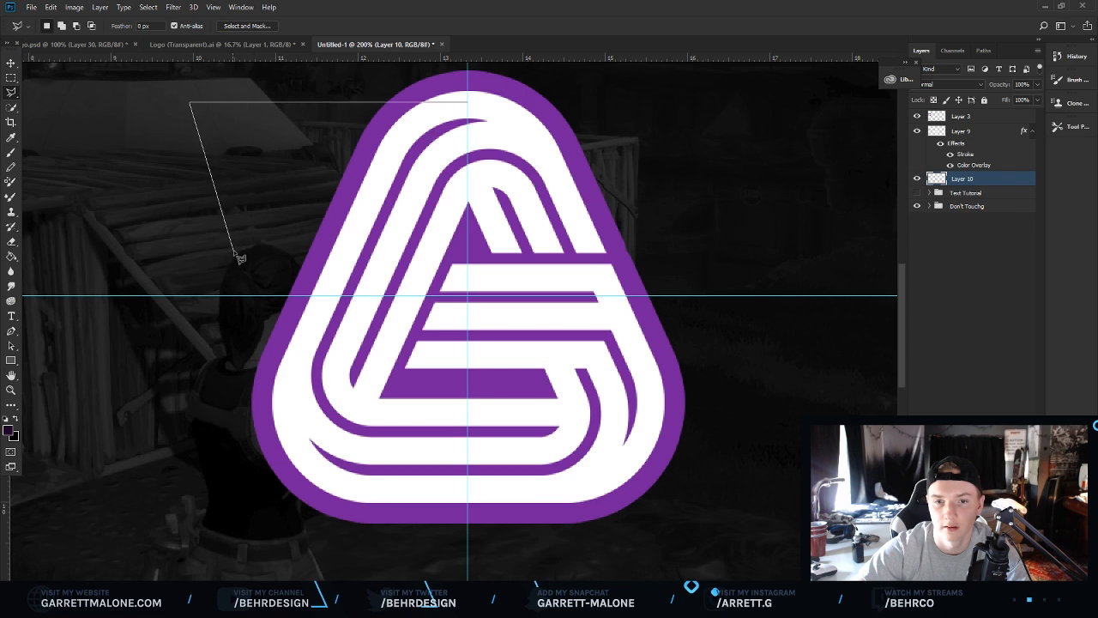
pyautogui.click(238, 254)
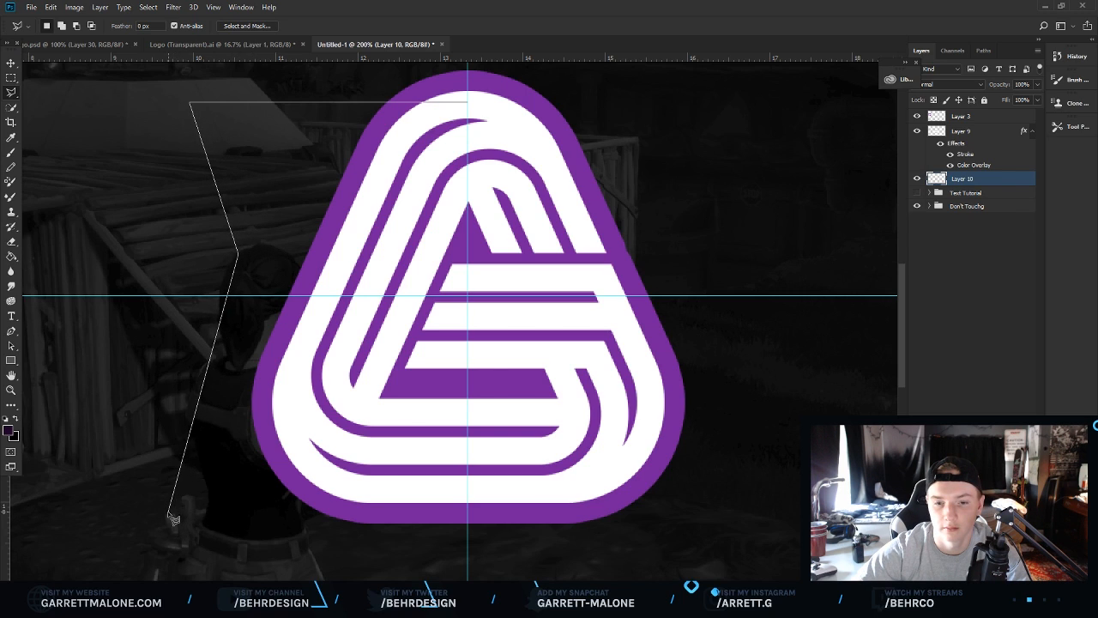
pyautogui.click(177, 487)
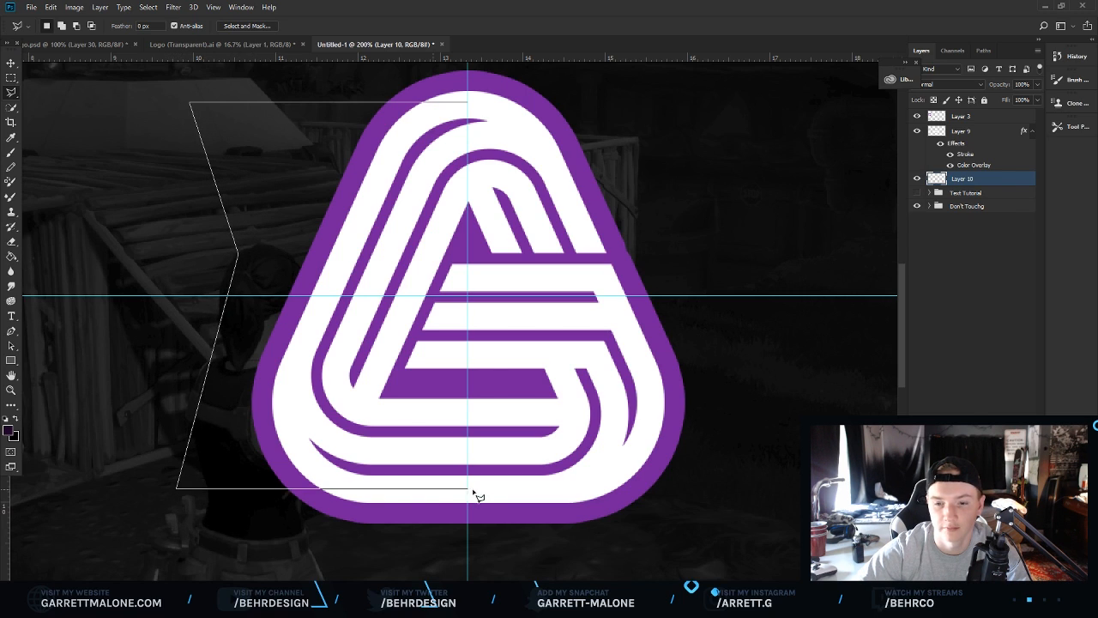
pyautogui.click(467, 489)
pyautogui.click(467, 102)
# Fill the selection with purple #761fa1 and deselect.
pyautogui.rightClick(405, 210)
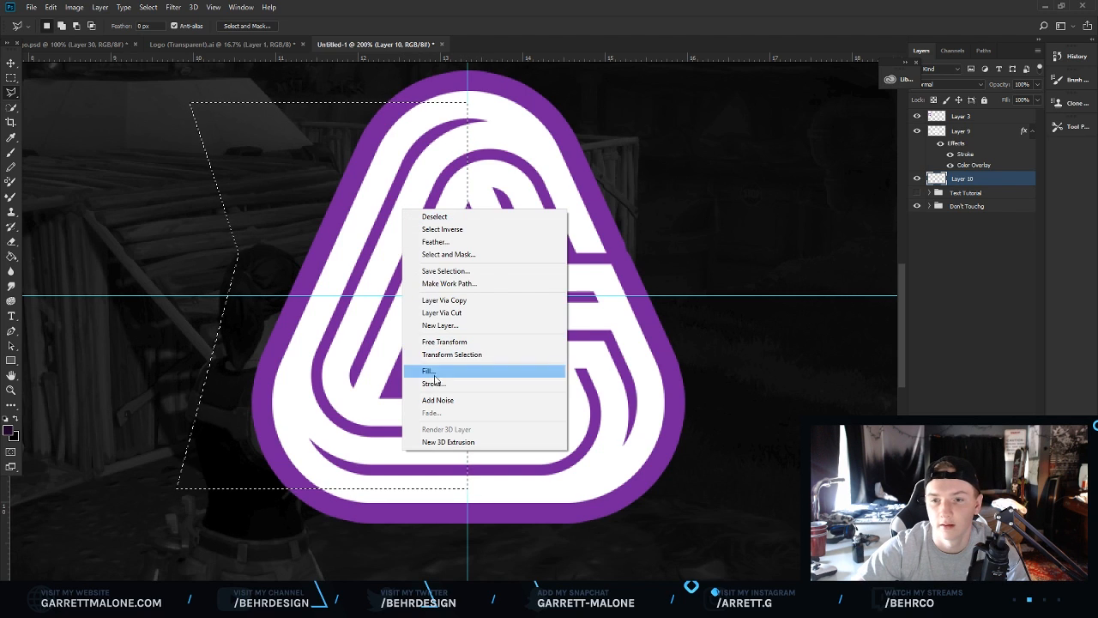
pyautogui.click(433, 373)
pyautogui.click(546, 177)
pyautogui.click(532, 202)
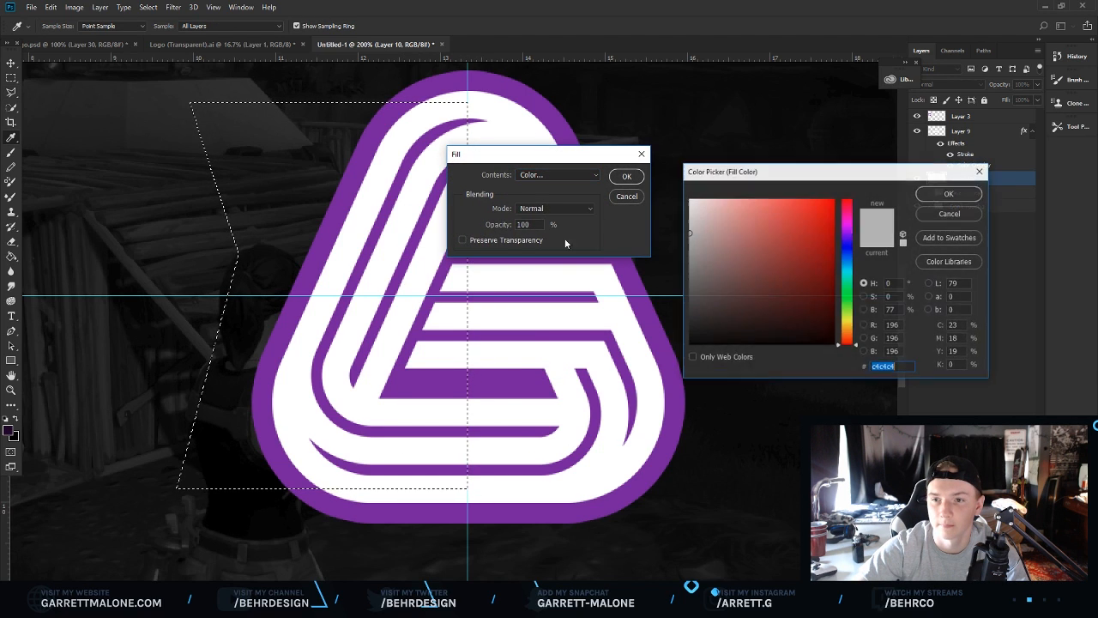
pyautogui.click(949, 197)
pyautogui.click(626, 176)
pyautogui.rightClick(498, 209)
pyautogui.click(519, 218)
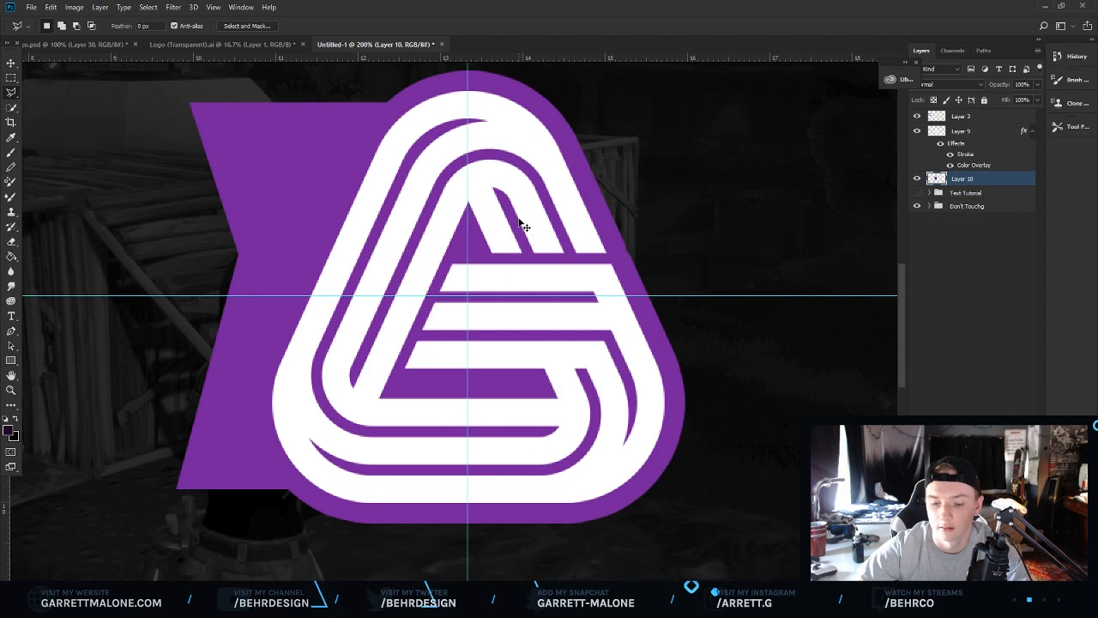
# Duplicate the banner half, flip it horizontally and move it to form the right side, hiding guides.
pyautogui.hotkey('ctrl', 'j')
pyautogui.click(50, 7)
pyautogui.moveTo(171, 252)
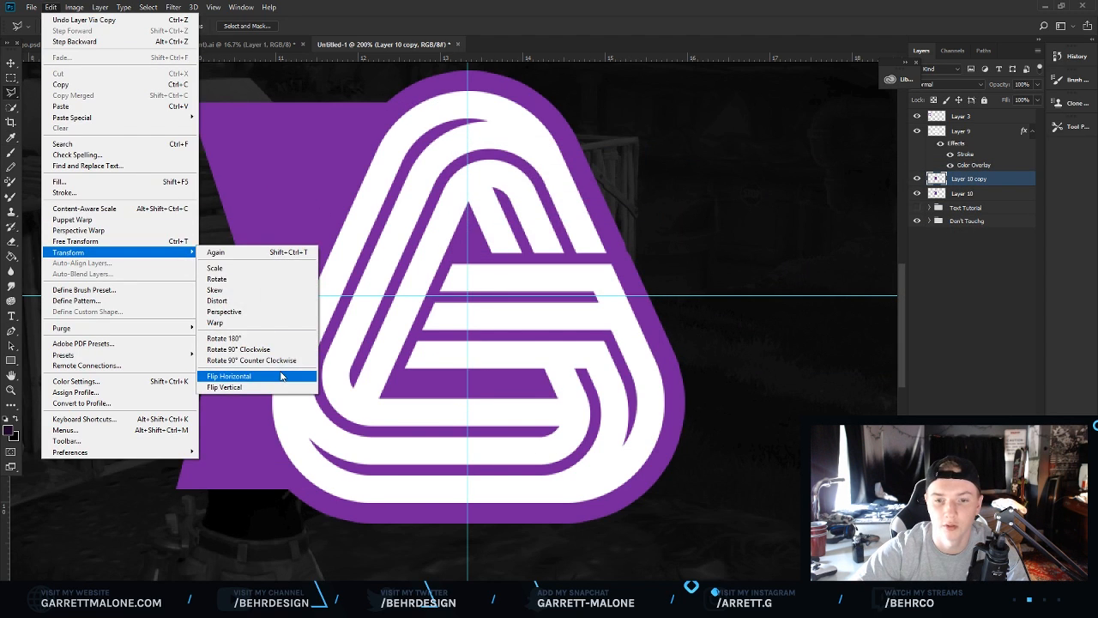
pyautogui.click(281, 376)
pyautogui.moveTo(215, 337); pyautogui.dragTo(492, 352)
pyautogui.press('z')
pyautogui.hotkey('ctrl', ';')
pyautogui.hotkey('ctrl', '1')
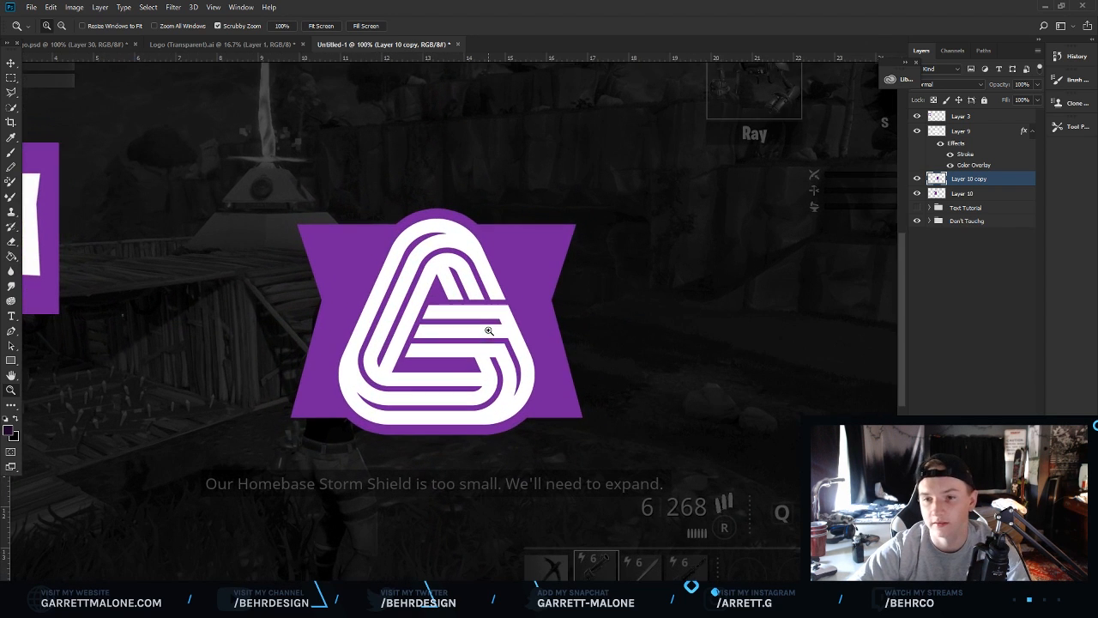
# Duplicate the logo layer.
pyautogui.click(969, 136)
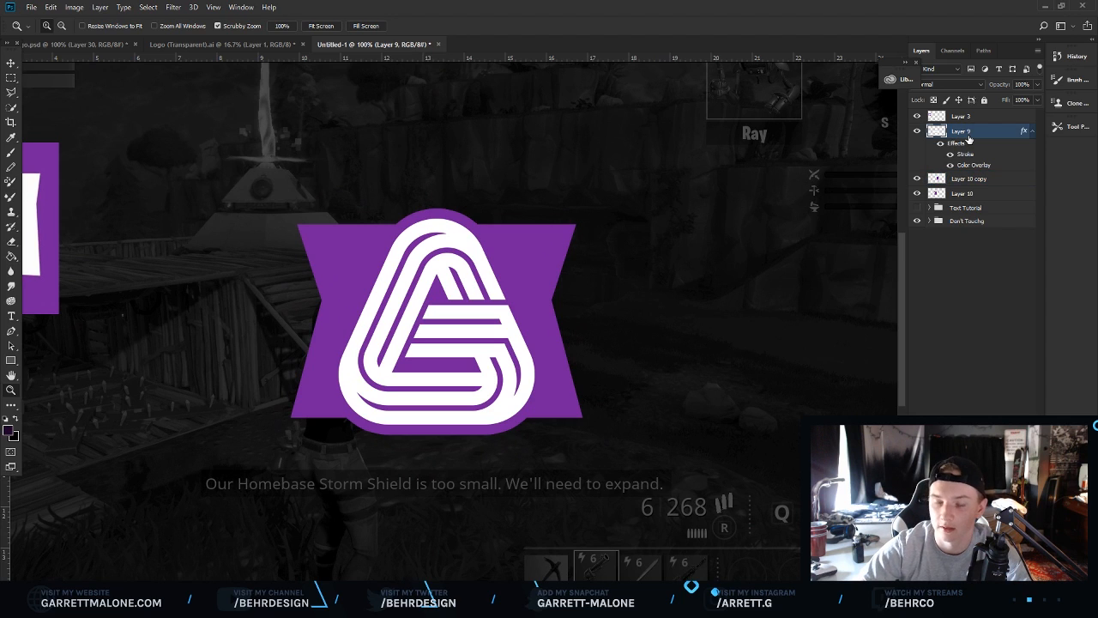
pyautogui.click(916, 130)
pyautogui.click(917, 130)
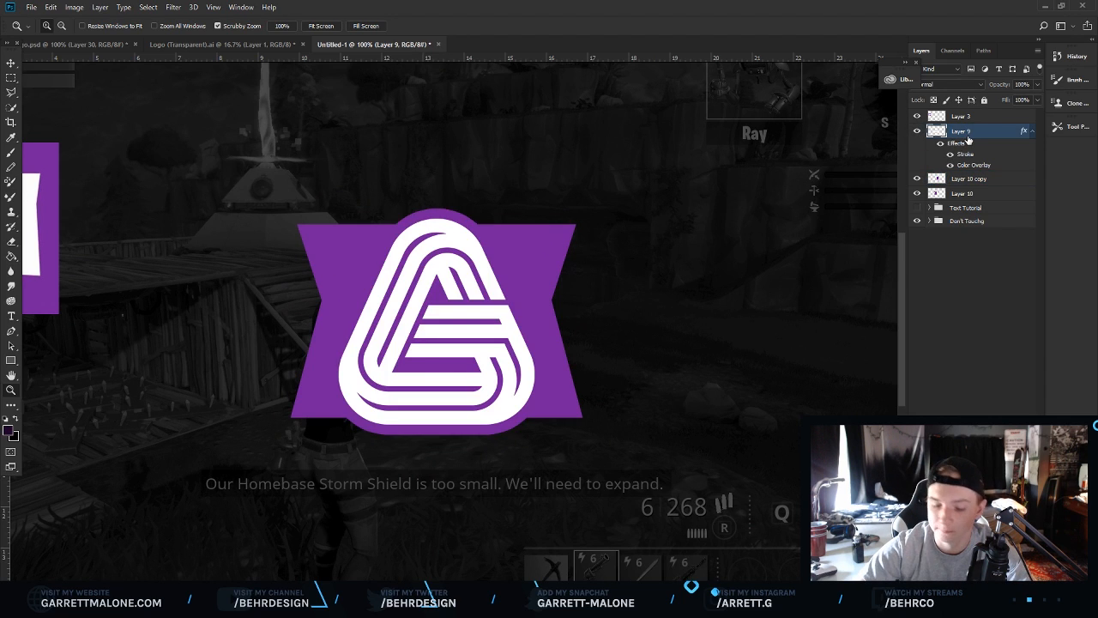
pyautogui.hotkey('ctrl', 'j')
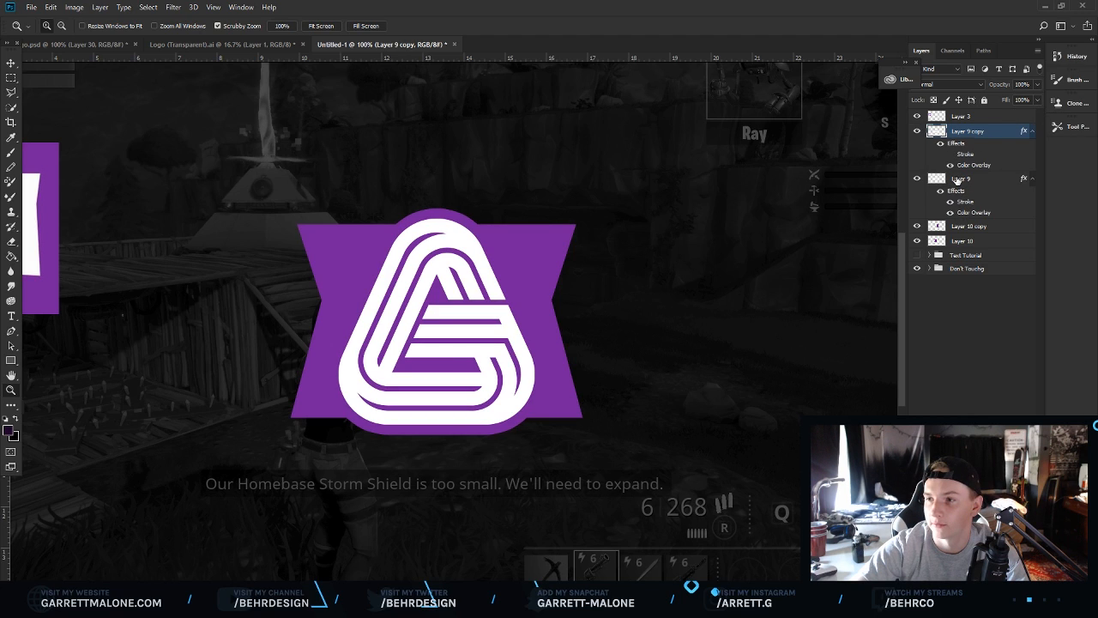
# Create a new empty layer and merge it with the original logo layer and both banner halves into one layer.
pyautogui.click(958, 179)
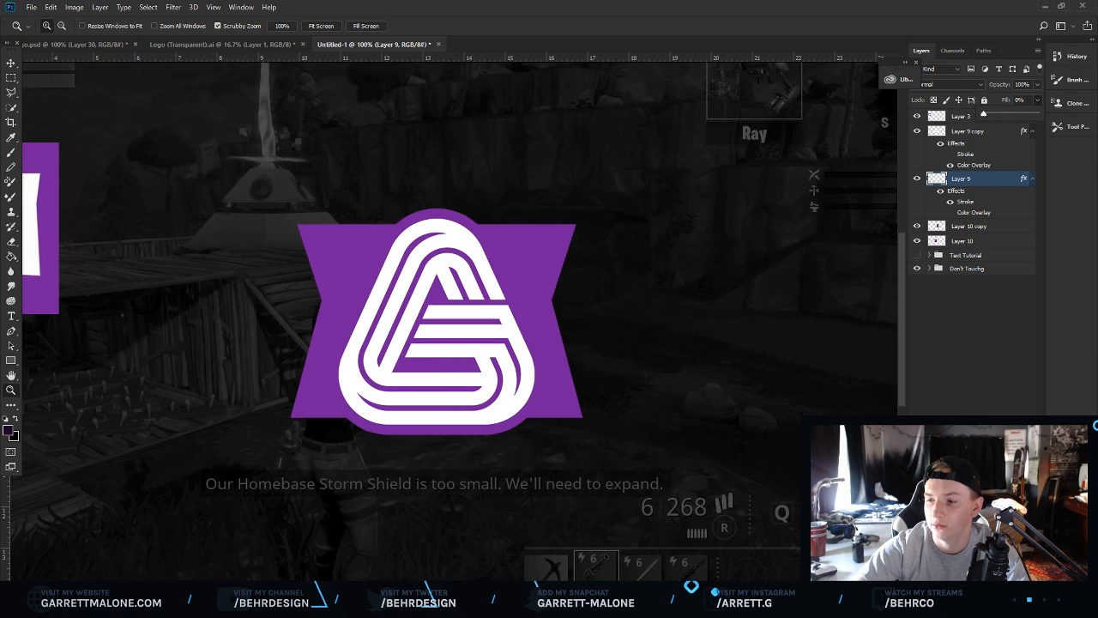
pyautogui.hotkey('ctrl', 'shift', 'alt', 'n')
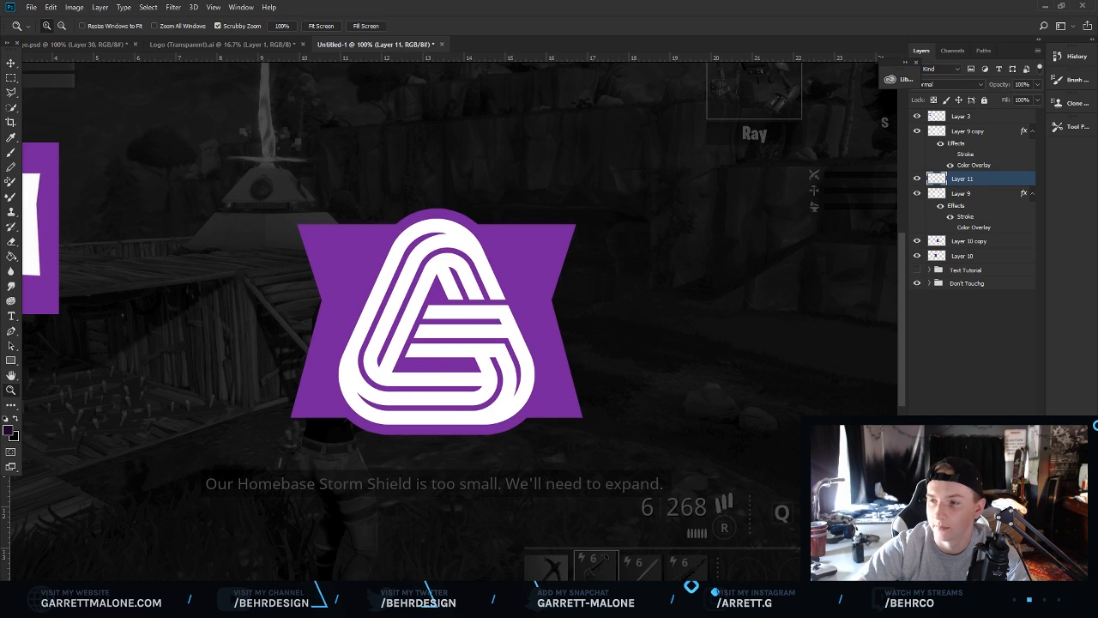
pyautogui.keyDown('shift'); pyautogui.click(962, 194); pyautogui.keyUp('shift')
pyautogui.hotkey('ctrl', 'e')
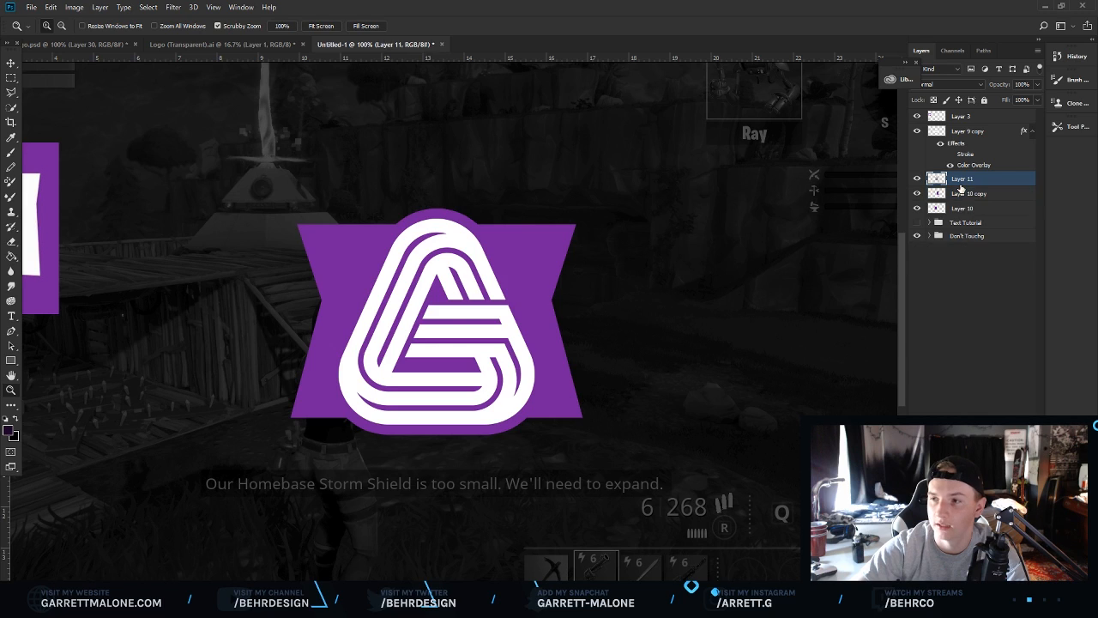
pyautogui.keyDown('shift'); pyautogui.click(967, 210); pyautogui.keyUp('shift')
pyautogui.hotkey('ctrl', 'e')
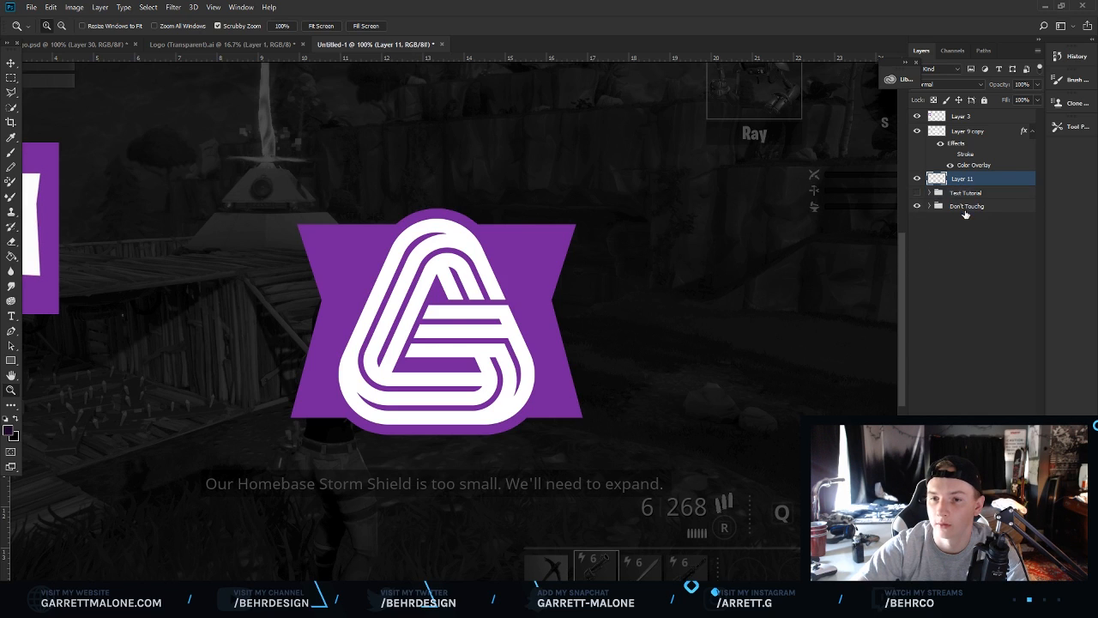
# Fill the merged layer's shape with purple, lasso-fill the gap inside the logo with #761fa1, deselect, and show the logo copy again.
pyautogui.hotkey('alt', 'shift', 'BackSpace')
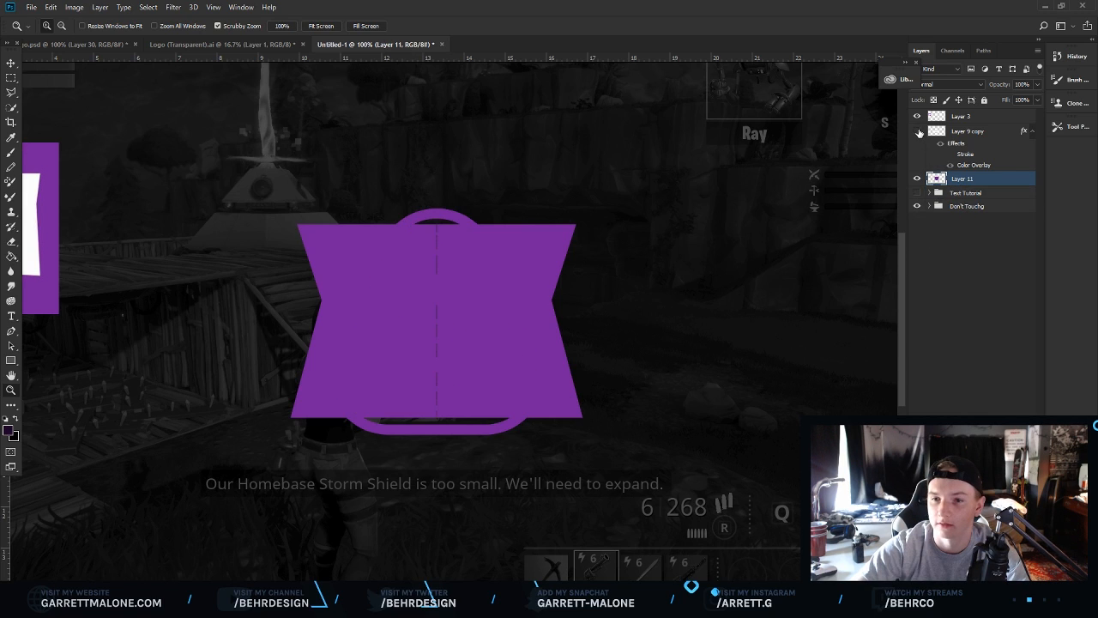
pyautogui.press('l')
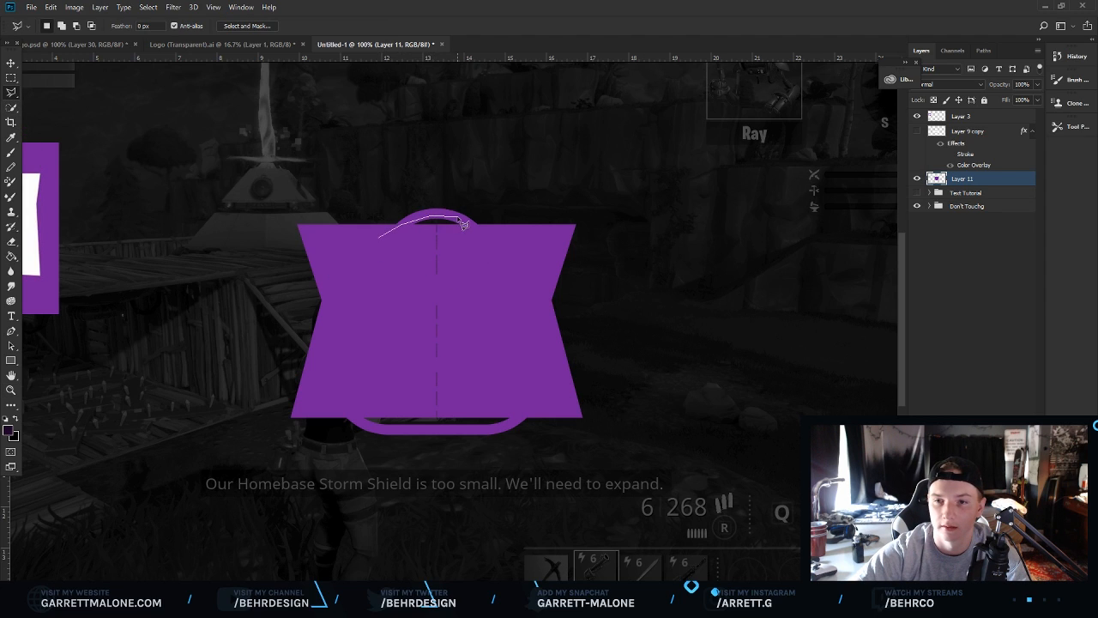
pyautogui.moveTo(498, 294)
pyautogui.mouseDown()
pyautogui.moveTo(466, 444)
pyautogui.moveTo(544, 415)
pyautogui.moveTo(473, 433)
pyautogui.moveTo(366, 429)
pyautogui.moveTo(353, 417)
pyautogui.moveTo(378, 297)
pyautogui.mouseUp()
pyautogui.rightClick(412, 293)
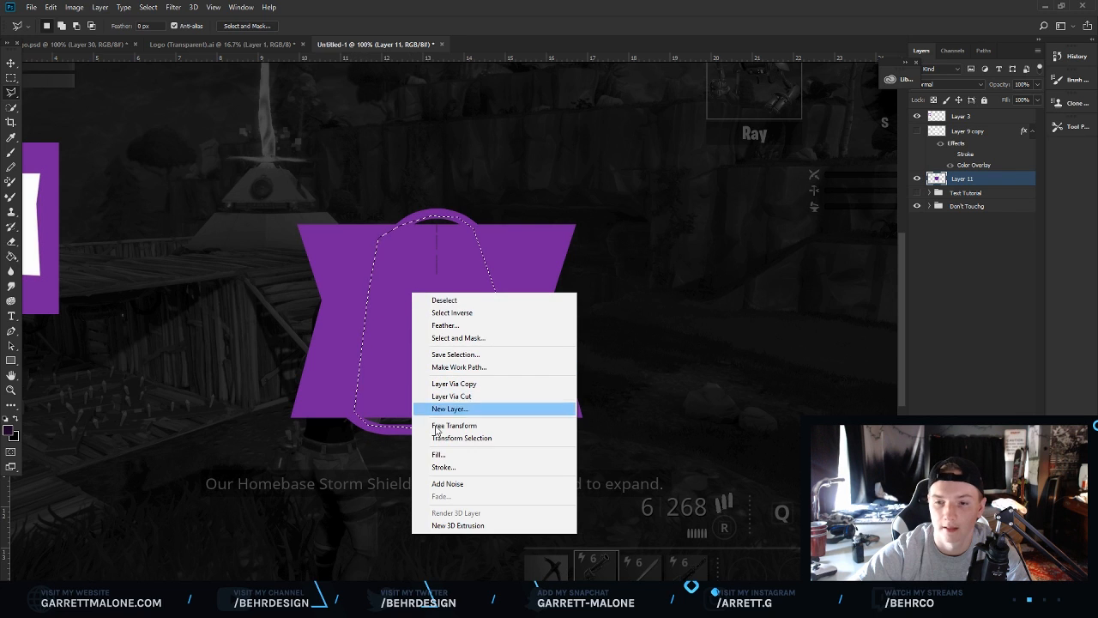
pyautogui.click(439, 454)
pyautogui.click(558, 175)
pyautogui.click(549, 196)
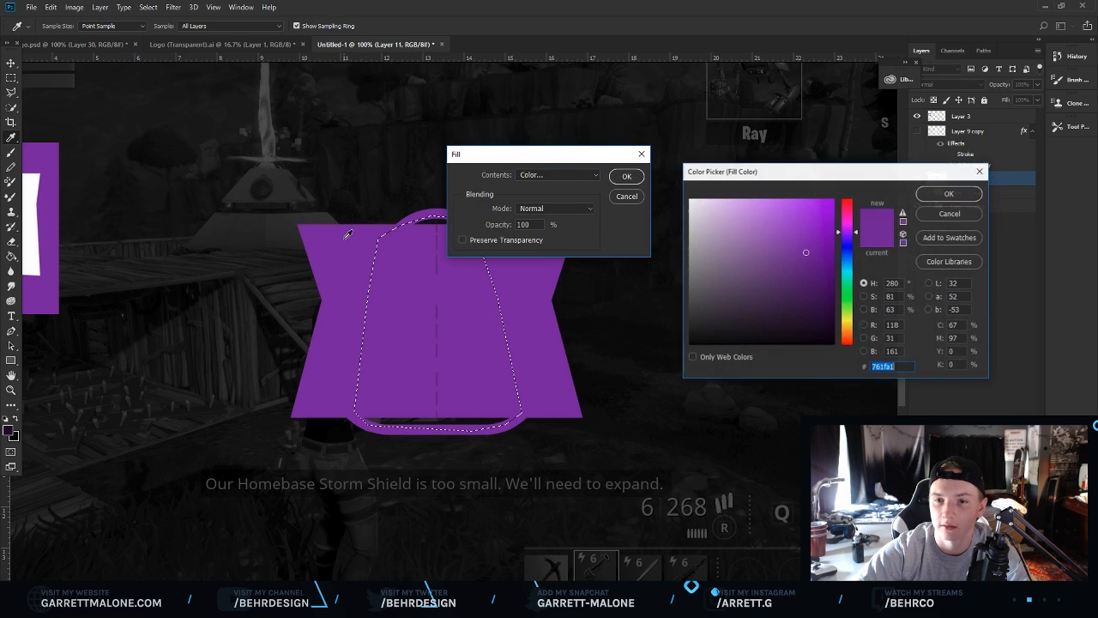
pyautogui.click(948, 194)
pyautogui.click(627, 176)
pyautogui.rightClick(484, 235)
pyautogui.click(499, 240)
pyautogui.click(916, 131)
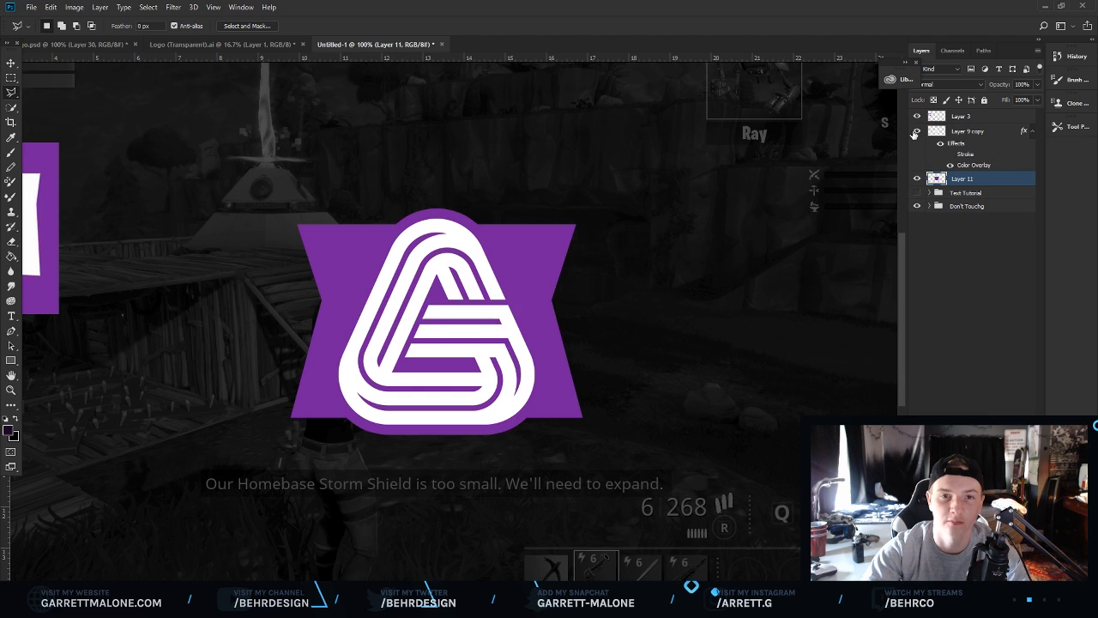
# Duplicate the purple backing layer.
pyautogui.click(12, 393)
pyautogui.keyDown('alt'); pyautogui.click(390, 298); pyautogui.keyUp('alt')
pyautogui.keyDown('alt'); pyautogui.click(369, 293); pyautogui.keyUp('alt')
pyautogui.click(421, 312)
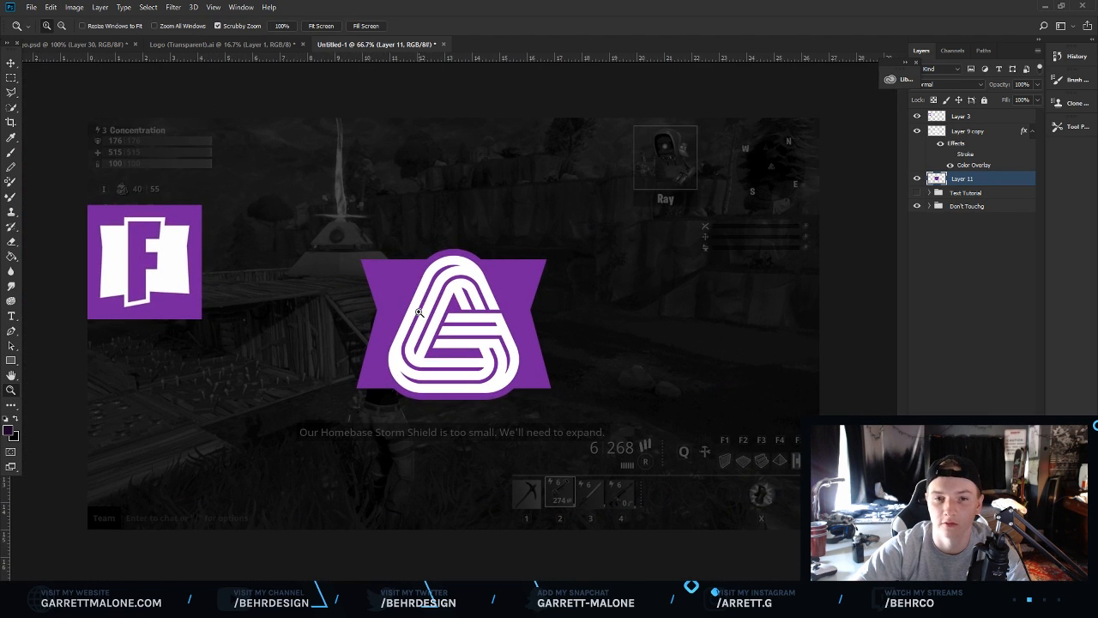
pyautogui.click(474, 339)
pyautogui.click(486, 330)
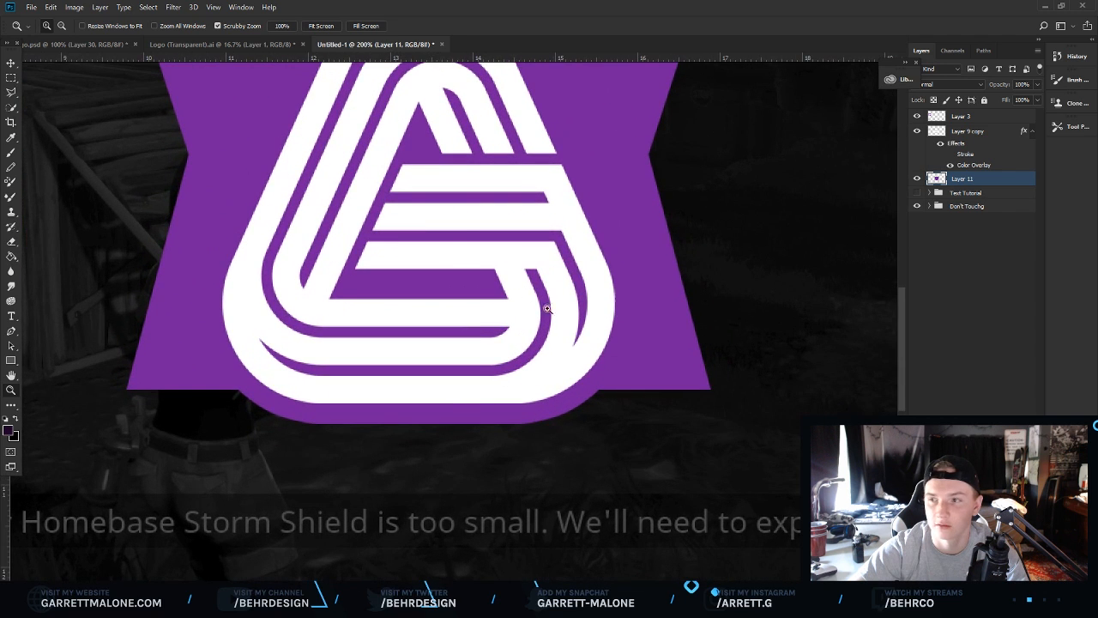
pyautogui.keyDown('alt'); pyautogui.click(545, 301); pyautogui.keyUp('alt')
pyautogui.keyDown('alt'); pyautogui.click(563, 287); pyautogui.keyUp('alt')
pyautogui.click(554, 287)
pyautogui.click(552, 286)
pyautogui.click(551, 286)
pyautogui.moveTo(361, 495); pyautogui.dragTo(498, 385)
pyautogui.hotkey('ctrl', 'j')
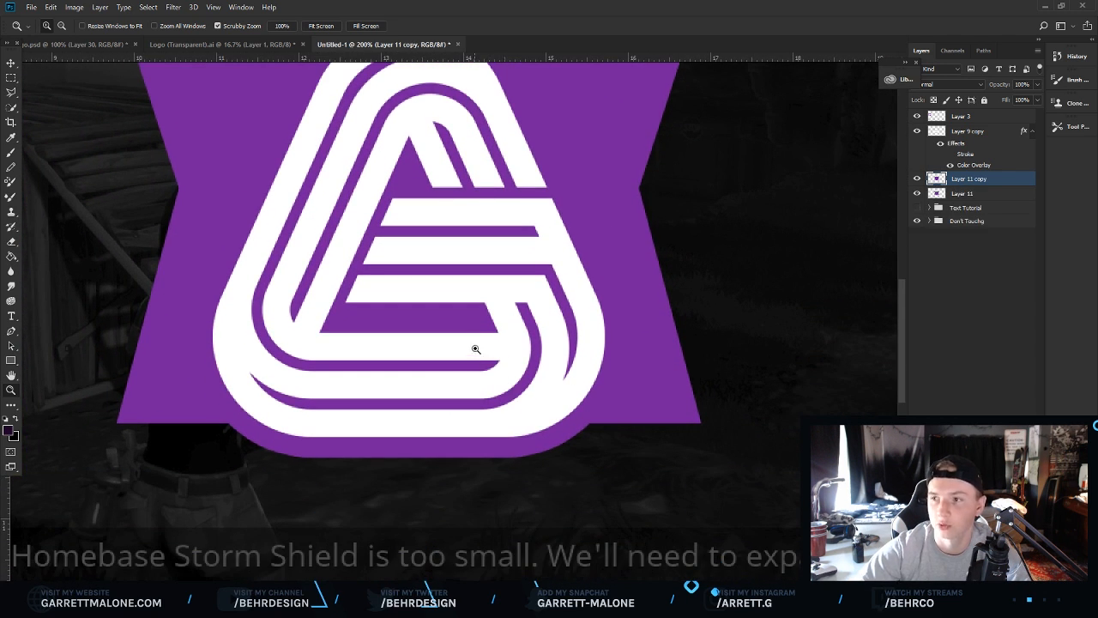
# Give the lower backing layer a darker purple Color Overlay layer style.
pyautogui.click(961, 194)
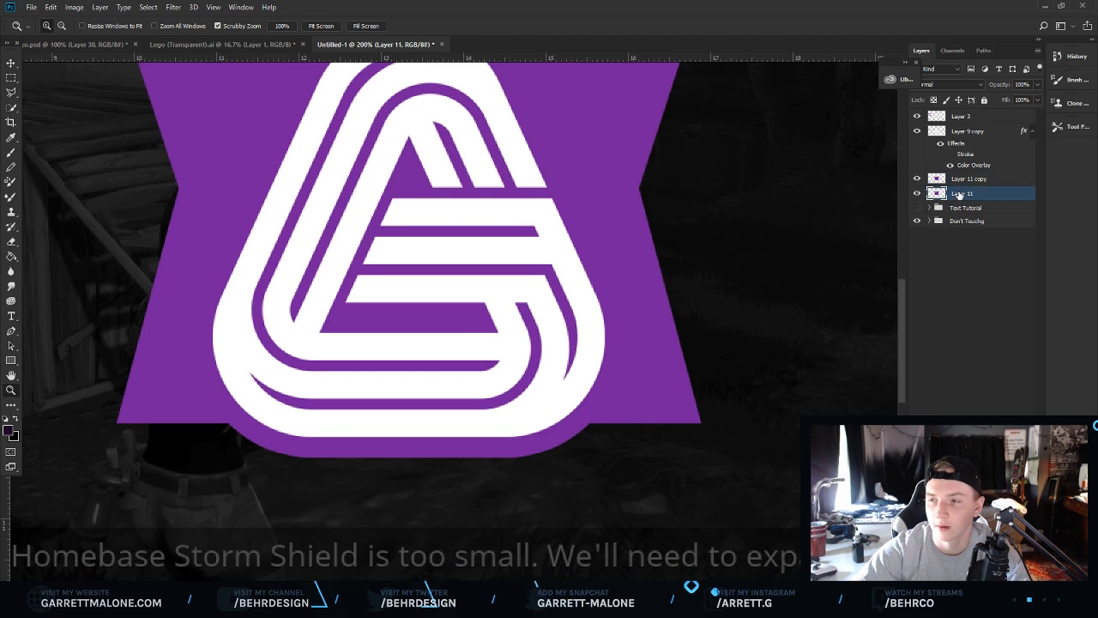
pyautogui.rightClick(961, 194)
pyautogui.click(920, 69)
pyautogui.click(666, 317)
pyautogui.click(910, 201)
pyautogui.click(613, 135)
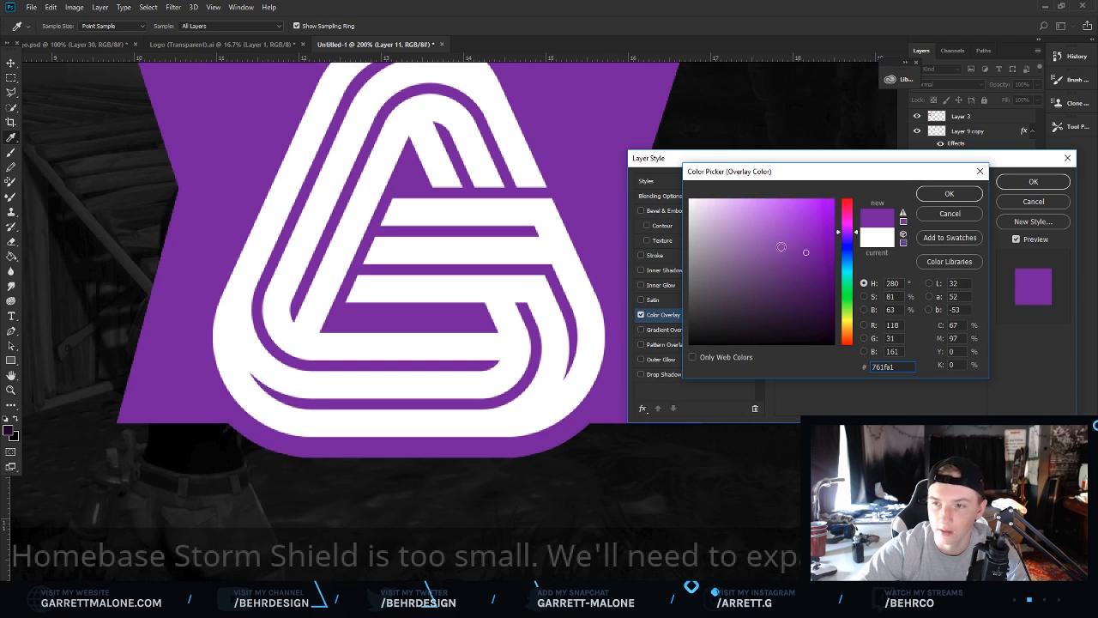
pyautogui.click(823, 276)
pyautogui.click(948, 193)
pyautogui.click(1033, 181)
# Scale down the lower backing layer and move it downward beneath the upper one to form a base.
pyautogui.press('z')
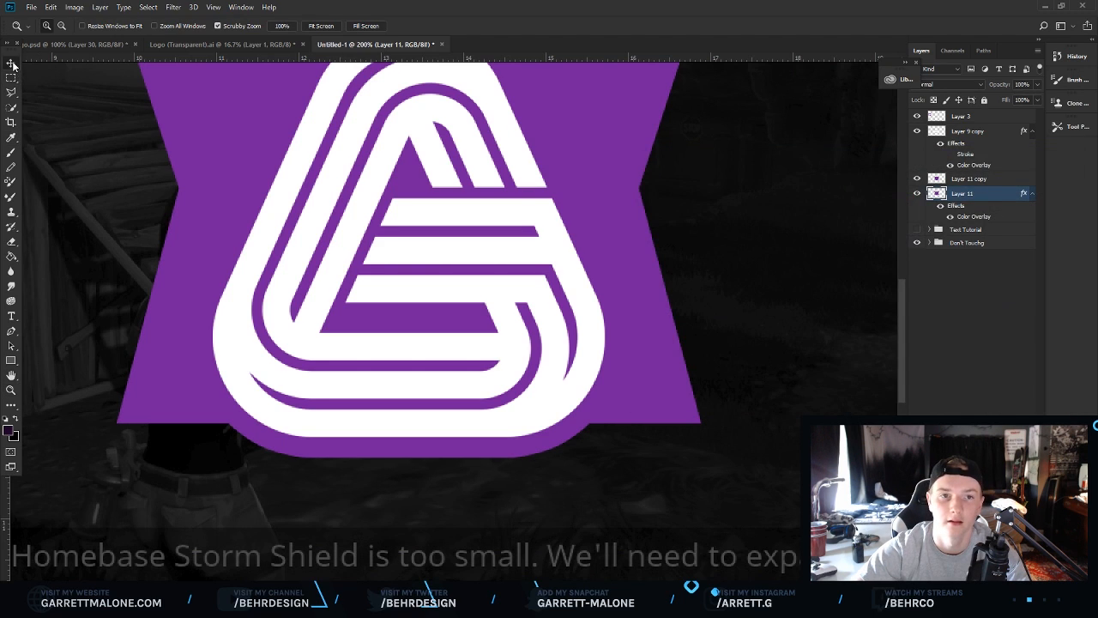
pyautogui.click(11, 63)
pyautogui.hotkey('ctrl', 't')
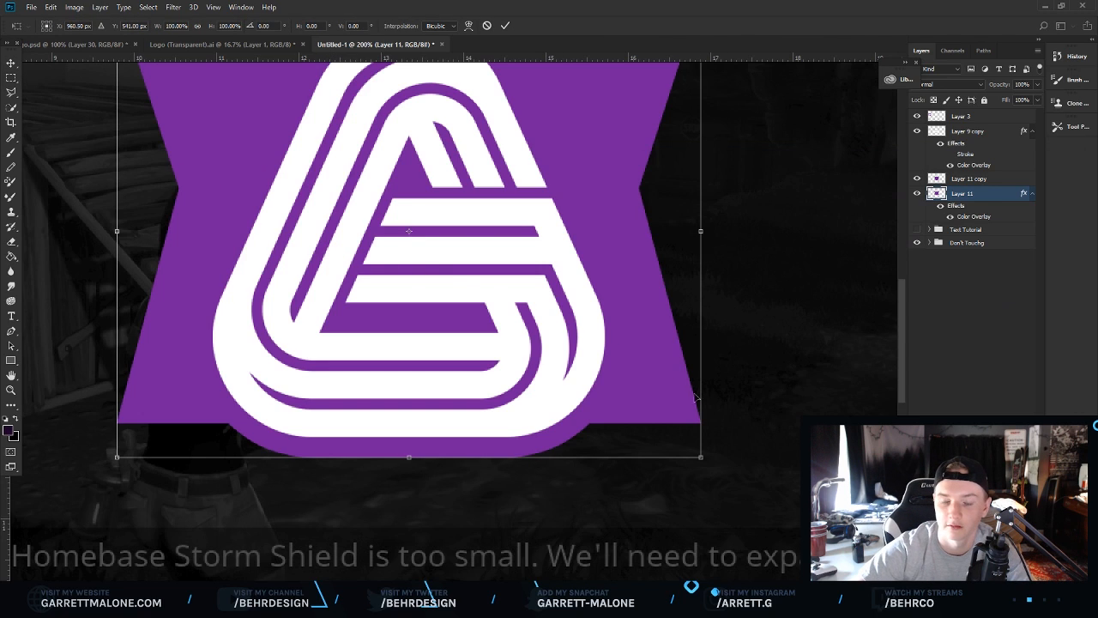
pyautogui.moveTo(702, 459); pyautogui.dragTo(640, 407)
pyautogui.moveTo(596, 269); pyautogui.dragTo(598, 361)
pyautogui.press('Return')
pyautogui.scroll(2, 412, 404)
pyautogui.scroll(-7, 257, 460)
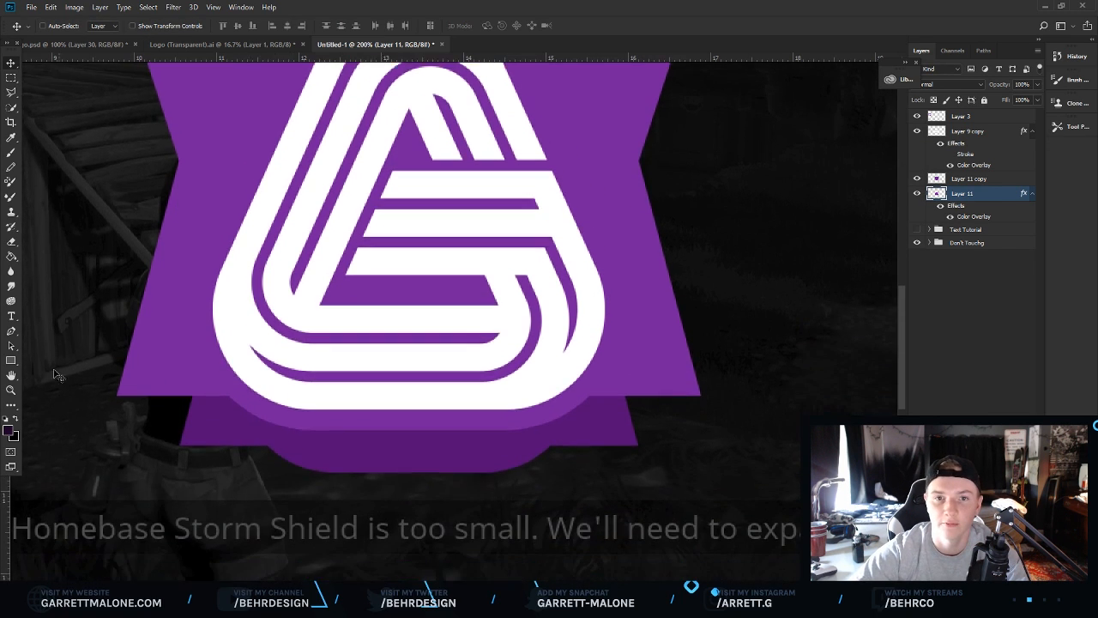
# Select the left side gap between the two backings with the Polygonal Lasso and fill it with darker purple #530978.
pyautogui.click(11, 392)
pyautogui.moveTo(113, 423); pyautogui.dragTo(225, 417)
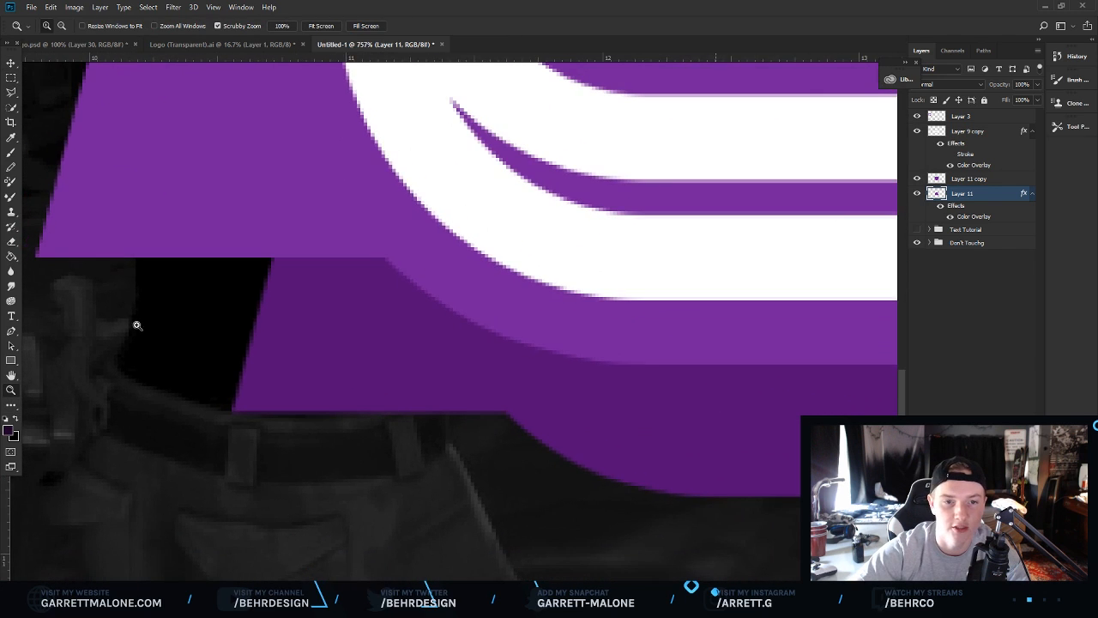
pyautogui.click(11, 92)
pyautogui.click(36, 256)
pyautogui.click(233, 412)
pyautogui.click(352, 357)
pyautogui.click(373, 200)
pyautogui.click(182, 200)
pyautogui.click(129, 206)
pyautogui.click(78, 212)
pyautogui.click(36, 255)
pyautogui.rightClick(157, 284)
pyautogui.click(233, 445)
pyautogui.click(556, 175)
pyautogui.click(524, 200)
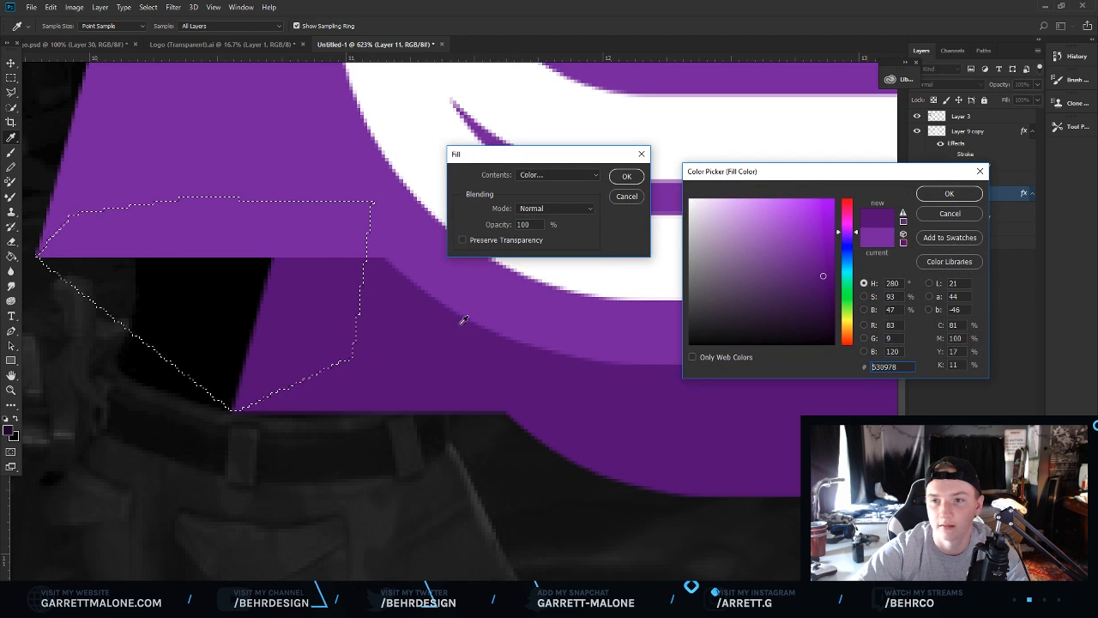
pyautogui.click(944, 194)
pyautogui.click(627, 176)
pyautogui.rightClick(626, 211)
pyautogui.click(652, 216)
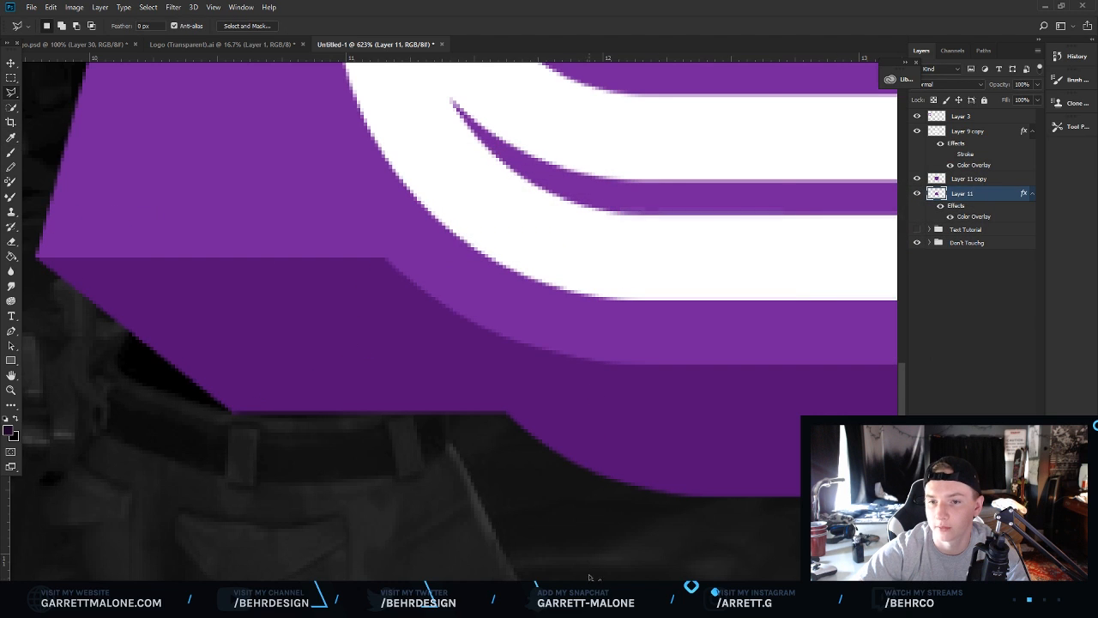
# Select the right side gap between the backings and fill it with the same dark purple, then deselect.
pyautogui.moveTo(586, 589); pyautogui.dragTo(716, 589)
pyautogui.click(568, 257)
pyautogui.click(374, 412)
pyautogui.click(279, 362)
pyautogui.click(257, 175)
pyautogui.doubleClick(427, 145)
pyautogui.rightClick(468, 228)
pyautogui.click(497, 390)
pyautogui.click(624, 174)
pyautogui.rightClick(567, 239)
pyautogui.click(580, 242)
# Create an empty layer and merge it with the styled backing layer to flatten its effects.
pyautogui.click(12, 391)
pyautogui.moveTo(475, 348); pyautogui.dragTo(495, 400)
pyautogui.click(495, 400)
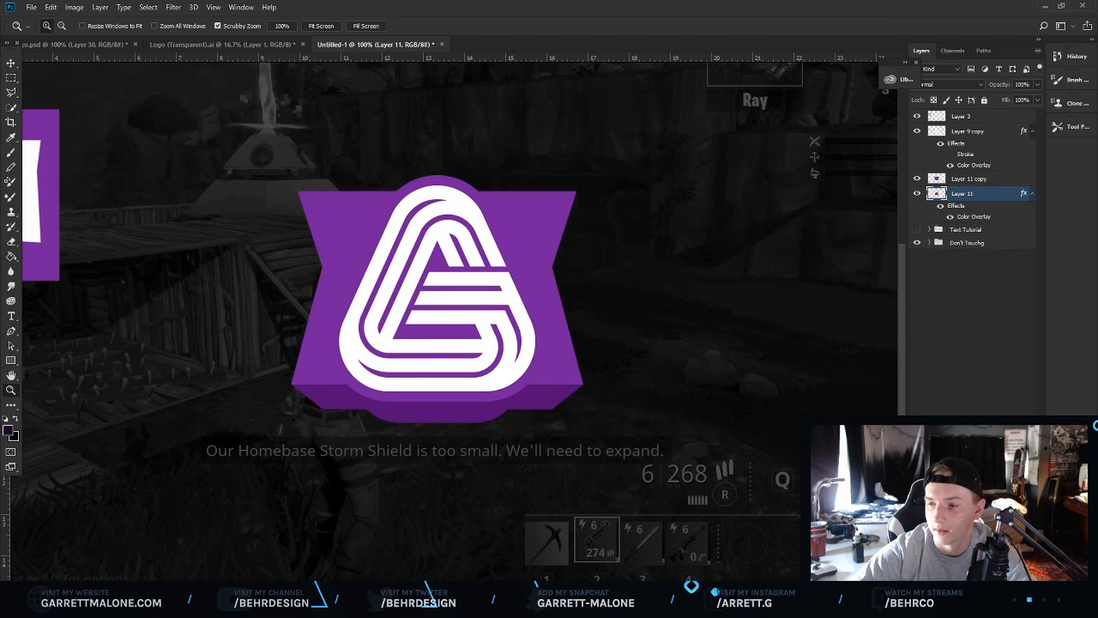
pyautogui.hotkey('ctrl', 'shift', 'alt', 'n')
pyautogui.keyDown('shift'); pyautogui.click(980, 211); pyautogui.keyUp('shift')
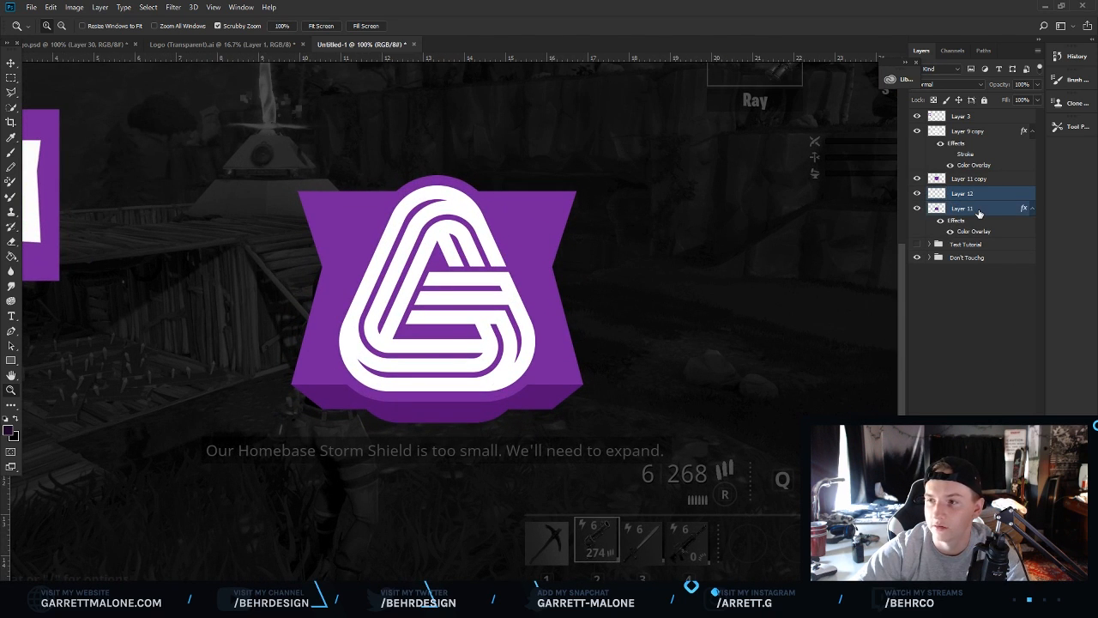
pyautogui.hotkey('ctrl', 'e')
# Add a new layer clipped to the backing and set a 94 px soft brush with dark purple #380551.
pyautogui.hotkey('ctrl', 'shift', 'alt', 'n')
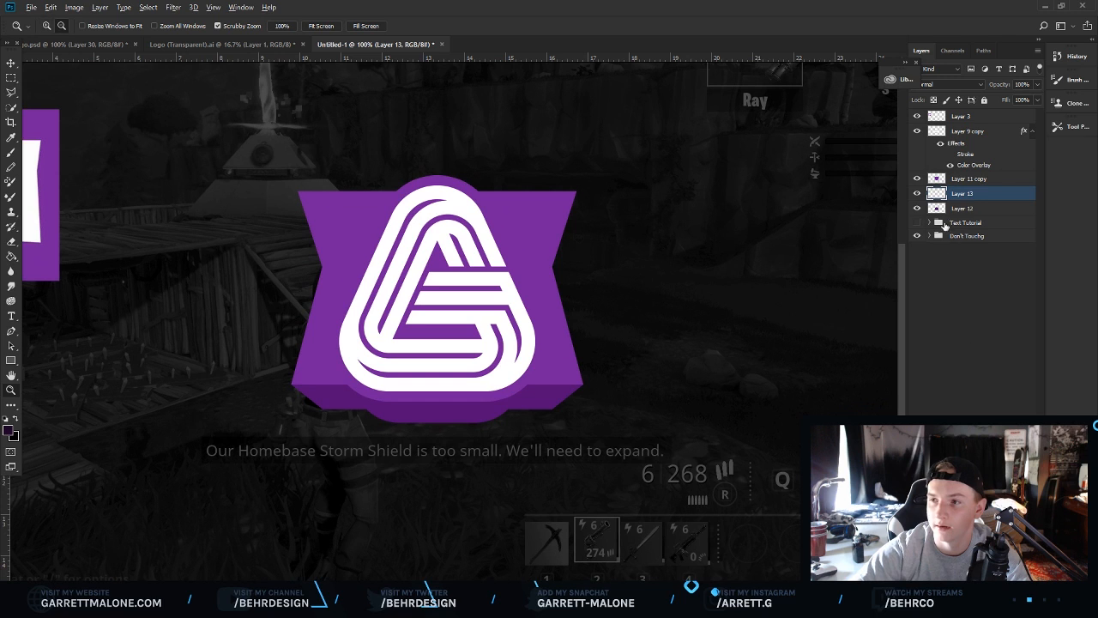
pyautogui.keyDown('alt'); pyautogui.click(974, 200); pyautogui.keyUp('alt')
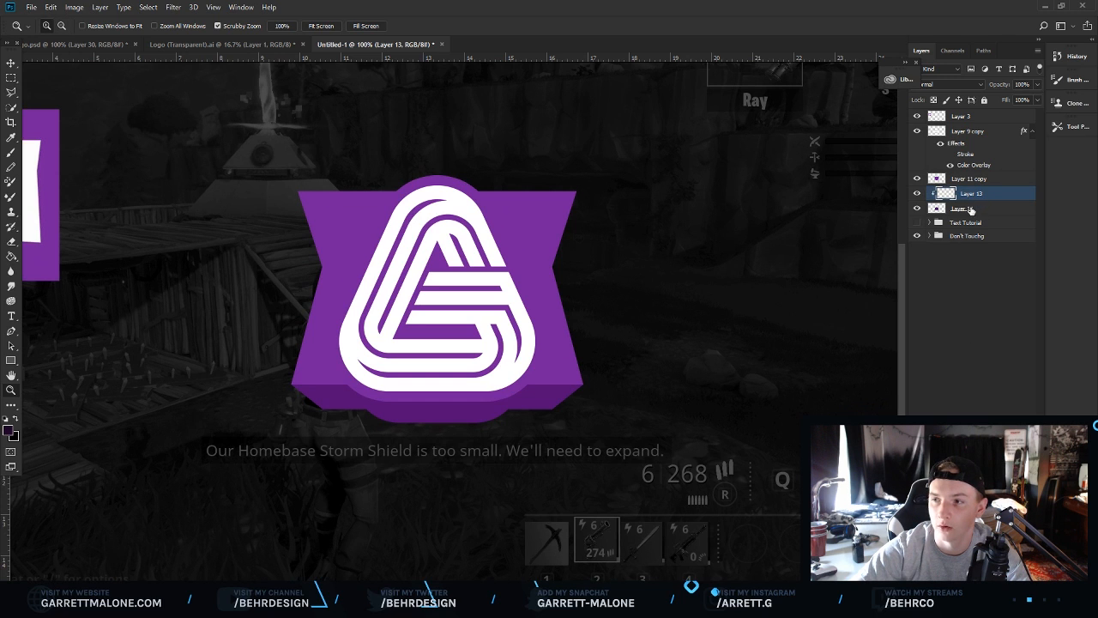
pyautogui.click(436, 370)
pyautogui.press('b')
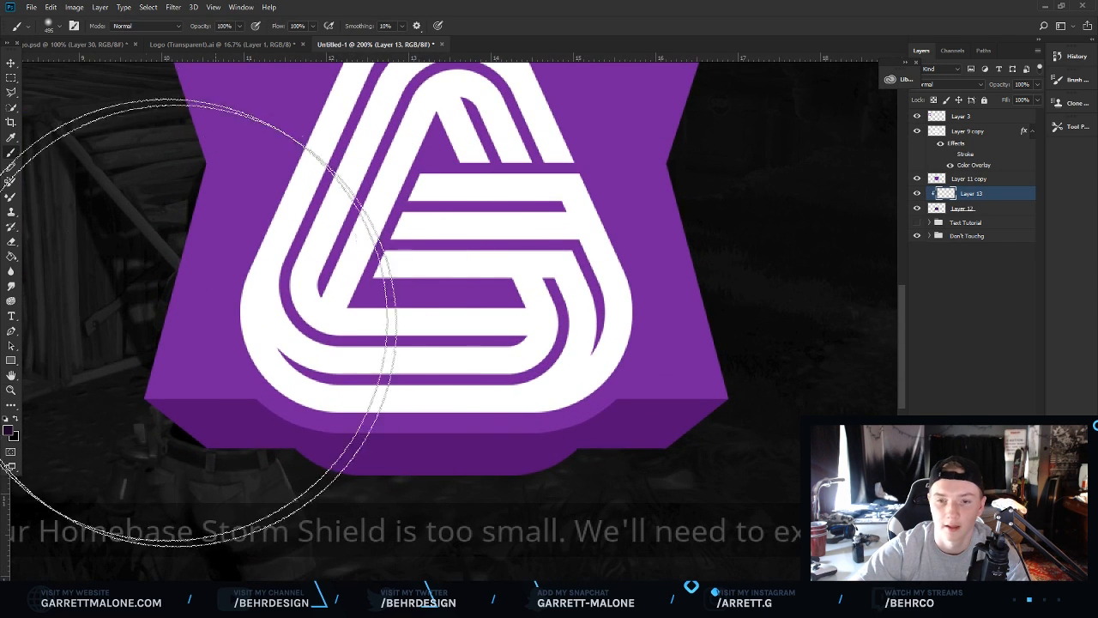
pyautogui.click(55, 26)
pyautogui.moveTo(84, 63); pyautogui.dragTo(85, 64)
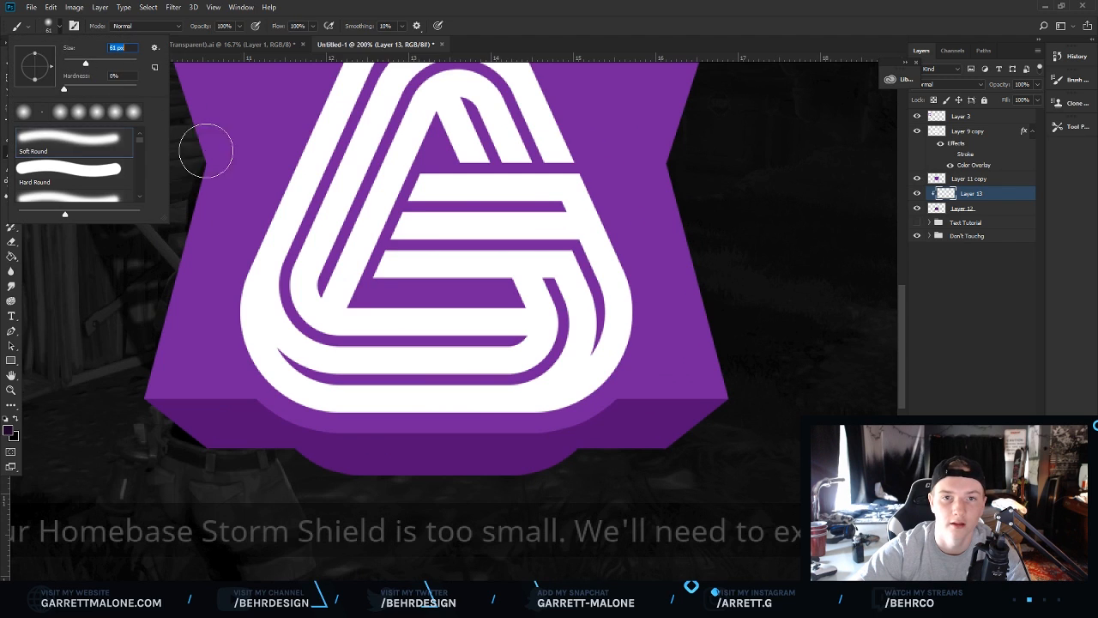
pyautogui.click(10, 429)
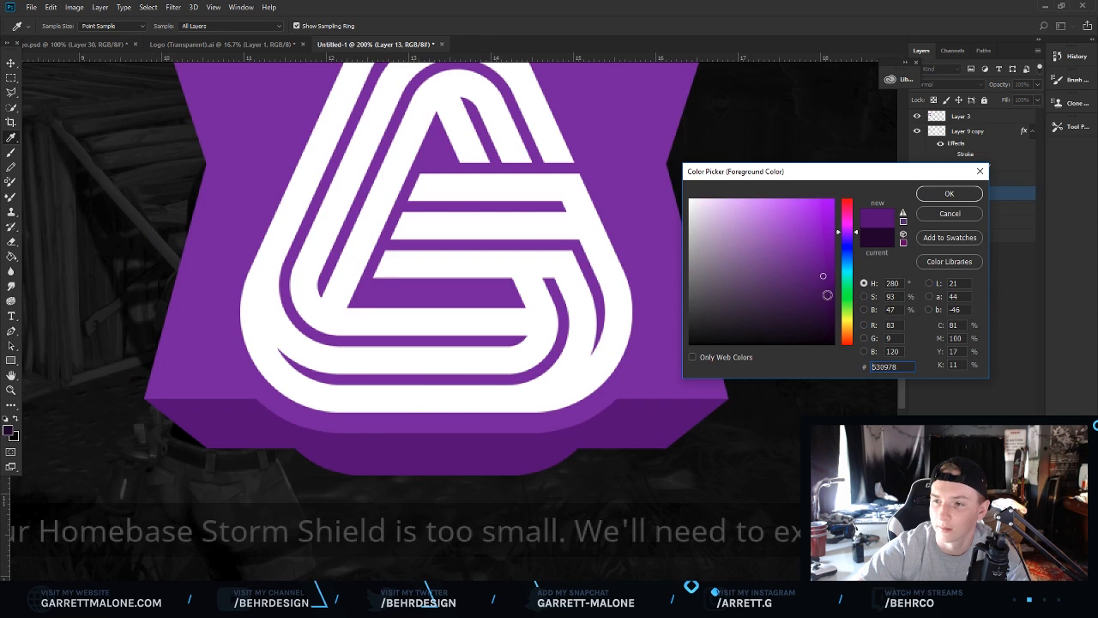
pyautogui.click(826, 298)
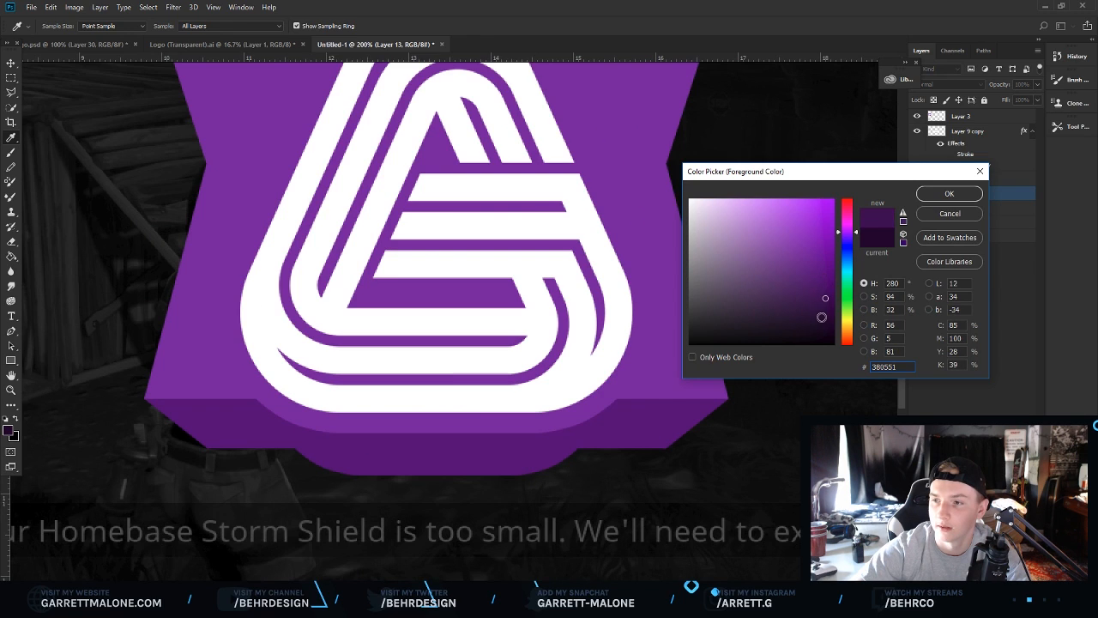
pyautogui.click(949, 194)
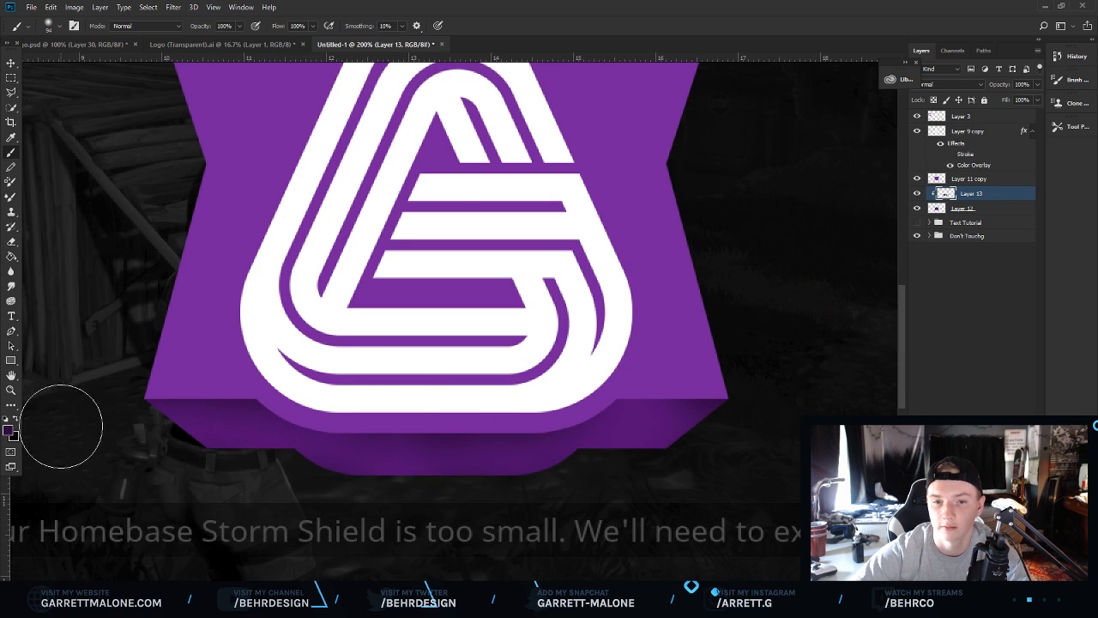
pyautogui.click(10, 391)
pyautogui.moveTo(383, 338); pyautogui.dragTo(304, 342)
pyautogui.click(481, 381)
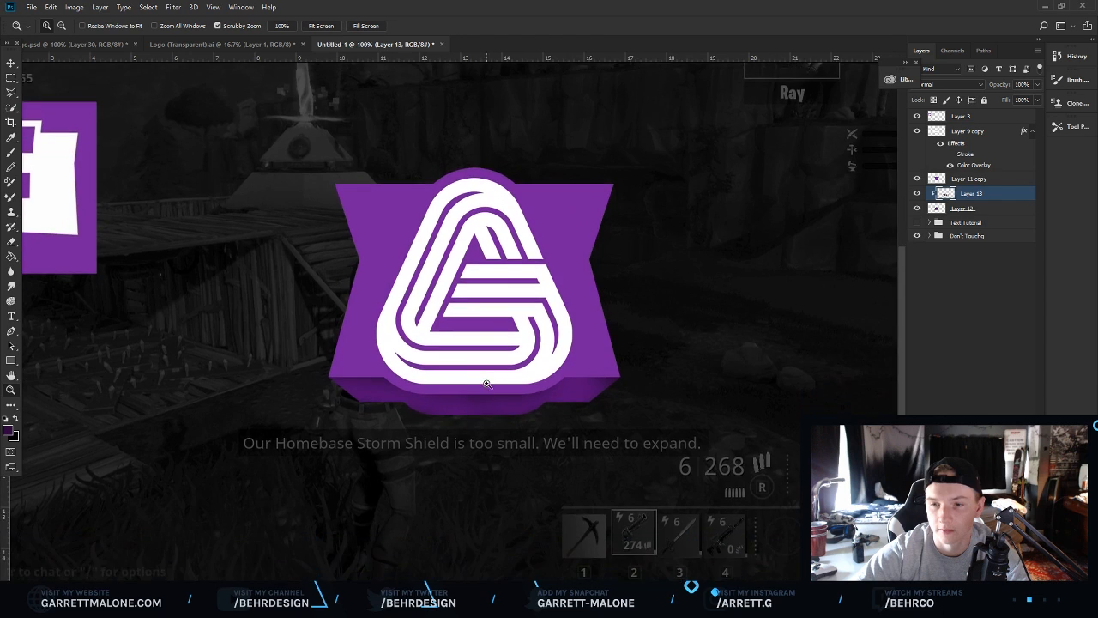
pyautogui.click(487, 383)
pyautogui.scroll(2, 852, 193)
pyautogui.click(916, 130)
pyautogui.click(916, 129)
# Duplicate the logo layer and change the lower copy's Color Overlay to grey #c8c8c8.
pyautogui.click(981, 133)
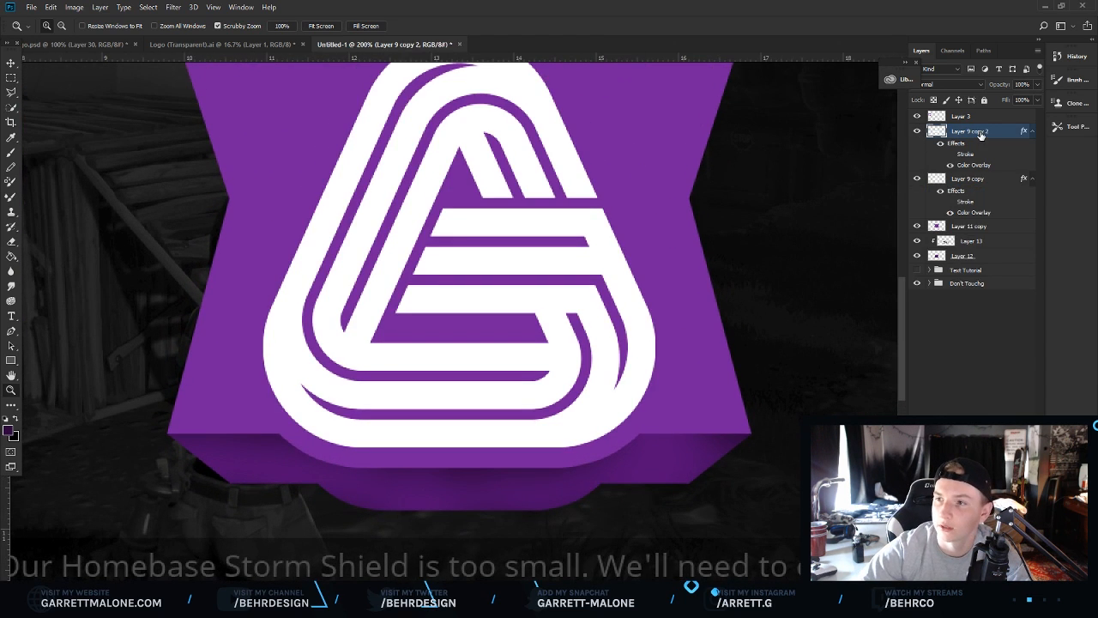
pyautogui.rightClick(977, 178)
pyautogui.click(894, 72)
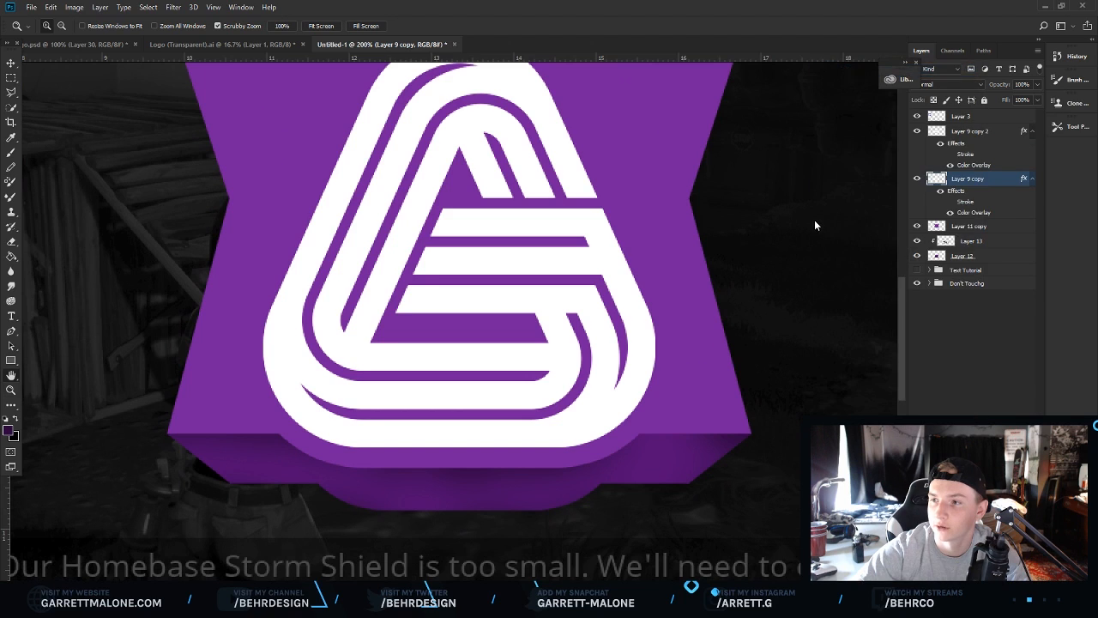
pyautogui.click(675, 316)
pyautogui.click(916, 205)
pyautogui.click(690, 217)
pyautogui.moveTo(723, 212); pyautogui.dragTo(675, 233)
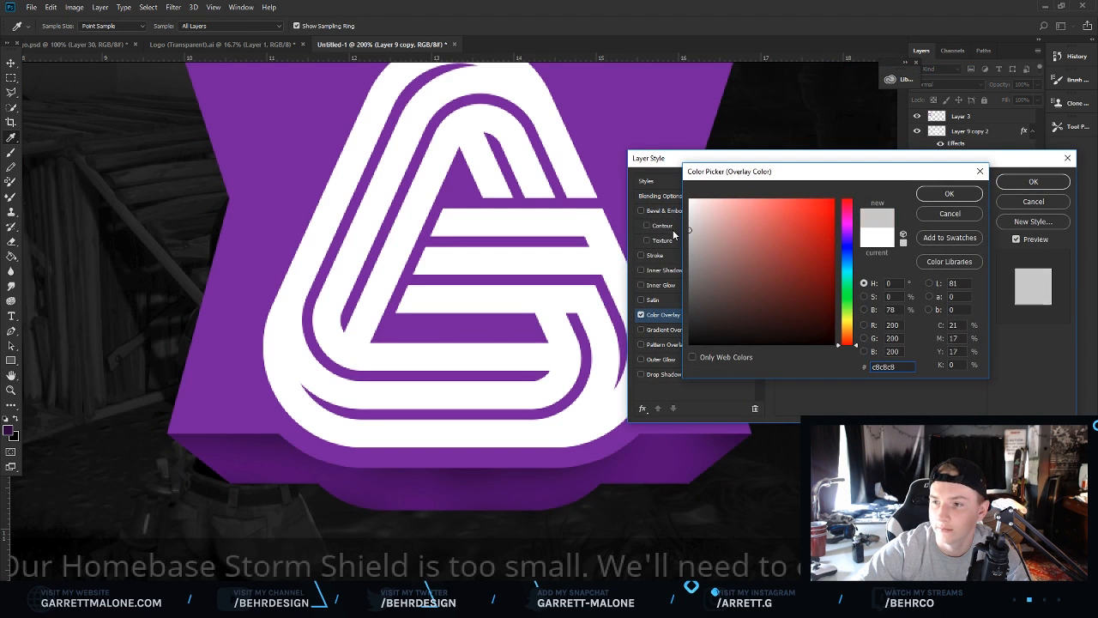
pyautogui.click(936, 199)
pyautogui.press('Return')
# Scale the grey logo copy down slightly and shift it downward so it sits behind the white logo as an extrusion.
pyautogui.press('z')
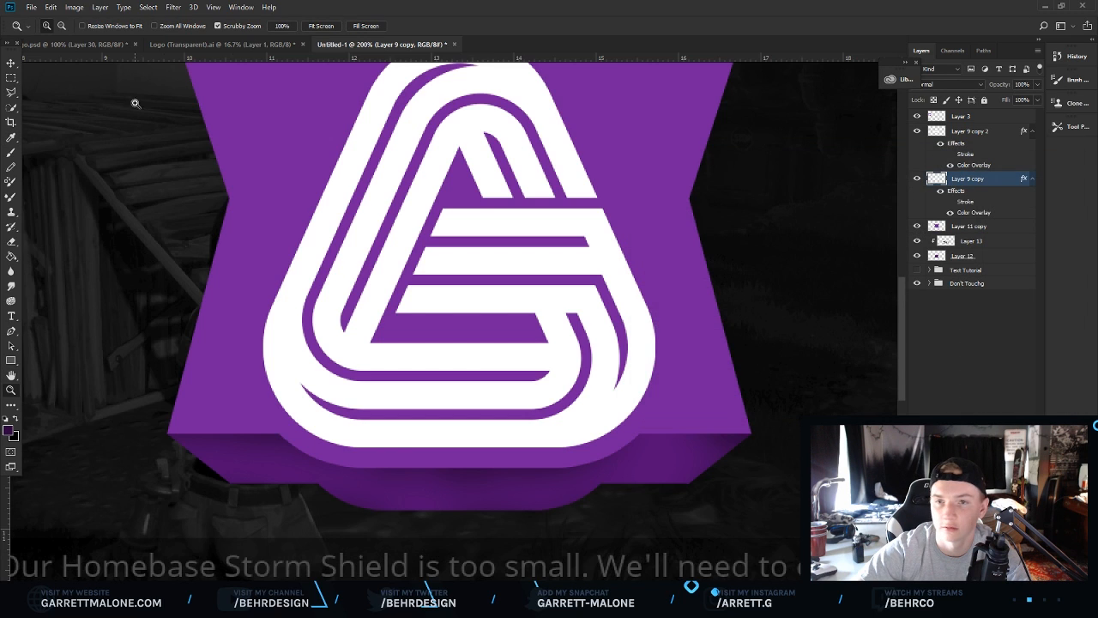
pyautogui.click(10, 63)
pyautogui.hotkey('ctrl', 't')
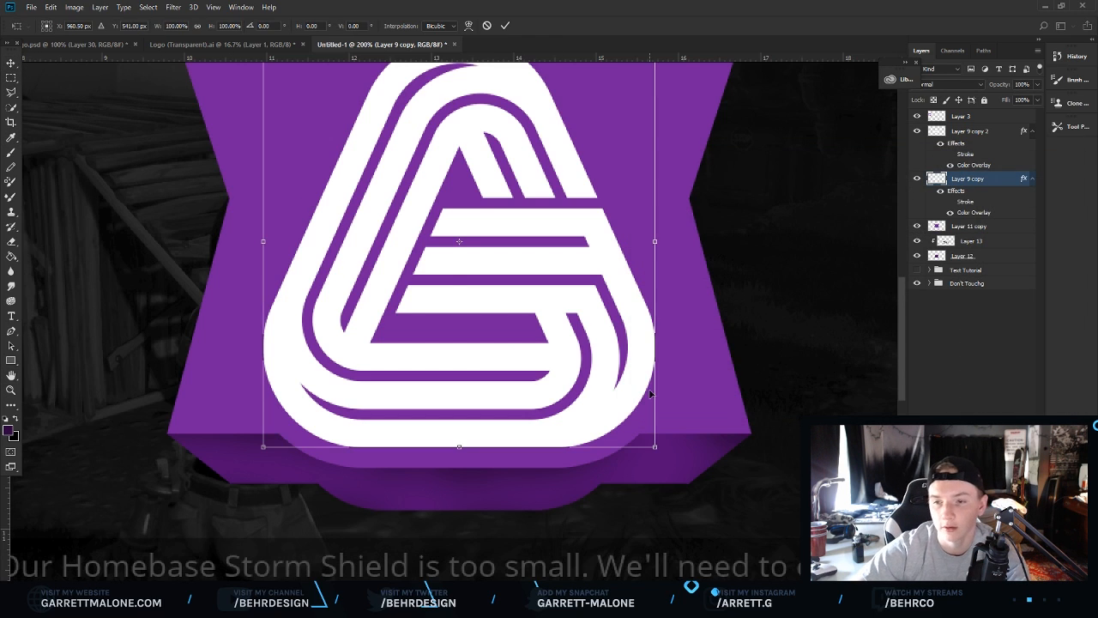
pyautogui.moveTo(655, 446); pyautogui.dragTo(634, 424)
pyautogui.moveTo(564, 330); pyautogui.dragTo(564, 363)
pyautogui.press('Return')
pyautogui.scroll(2, 527, 336)
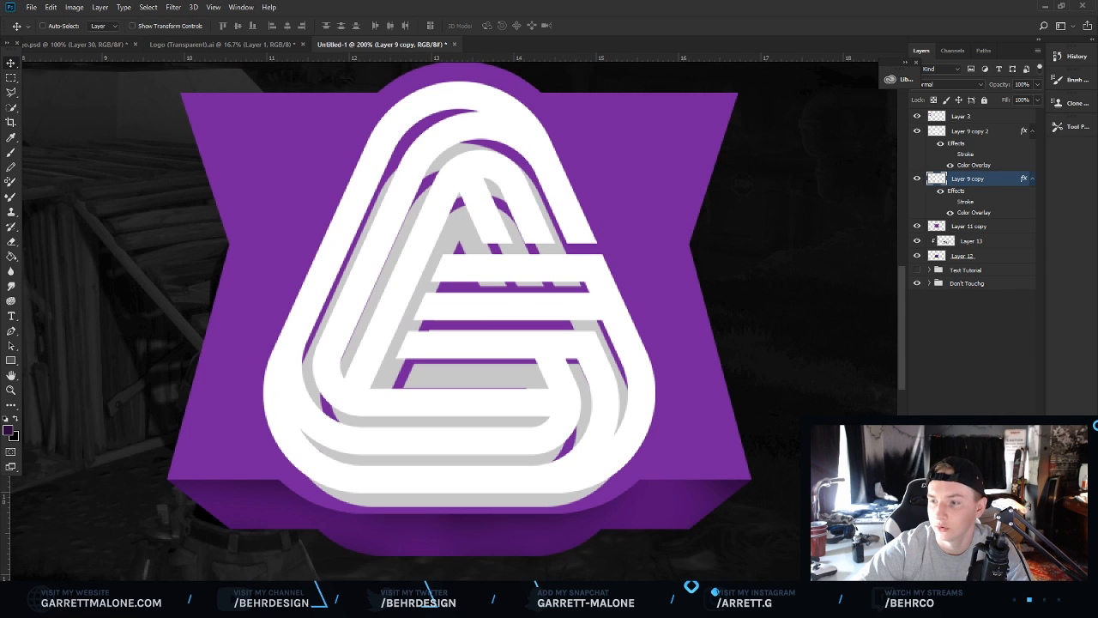
# On a new layer, trace a polygonal selection around the combined logo outline, fill it with the grey #c8c8c8, and deselect.
pyautogui.hotkey('ctrl', 'shift', 'alt', 'n')
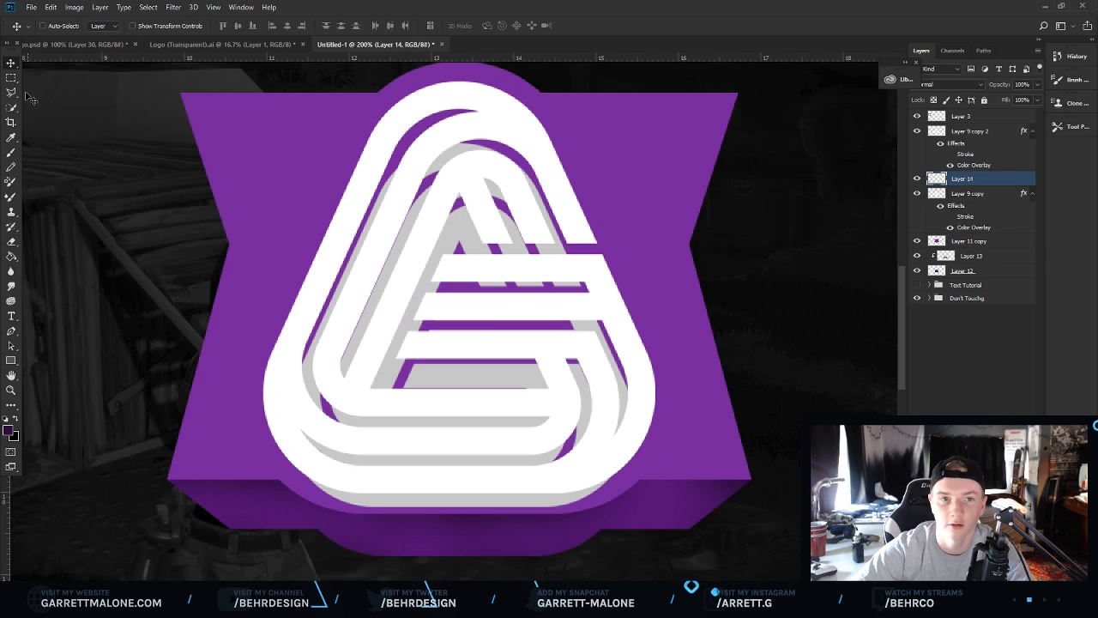
pyautogui.press('l')
pyautogui.click(451, 94)
pyautogui.click(532, 113)
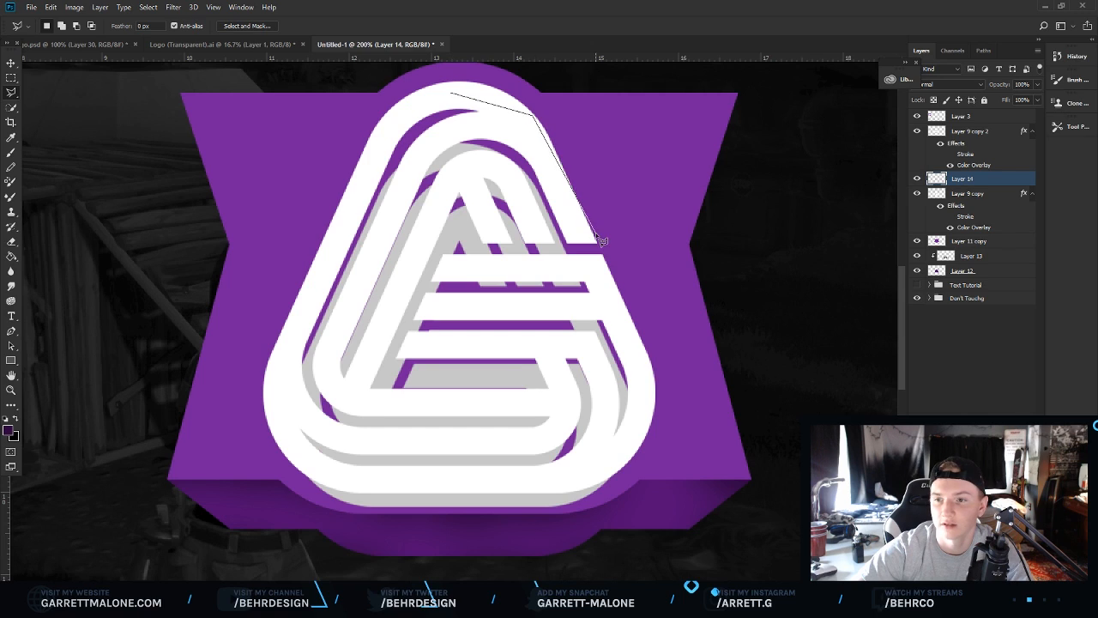
pyautogui.click(599, 247)
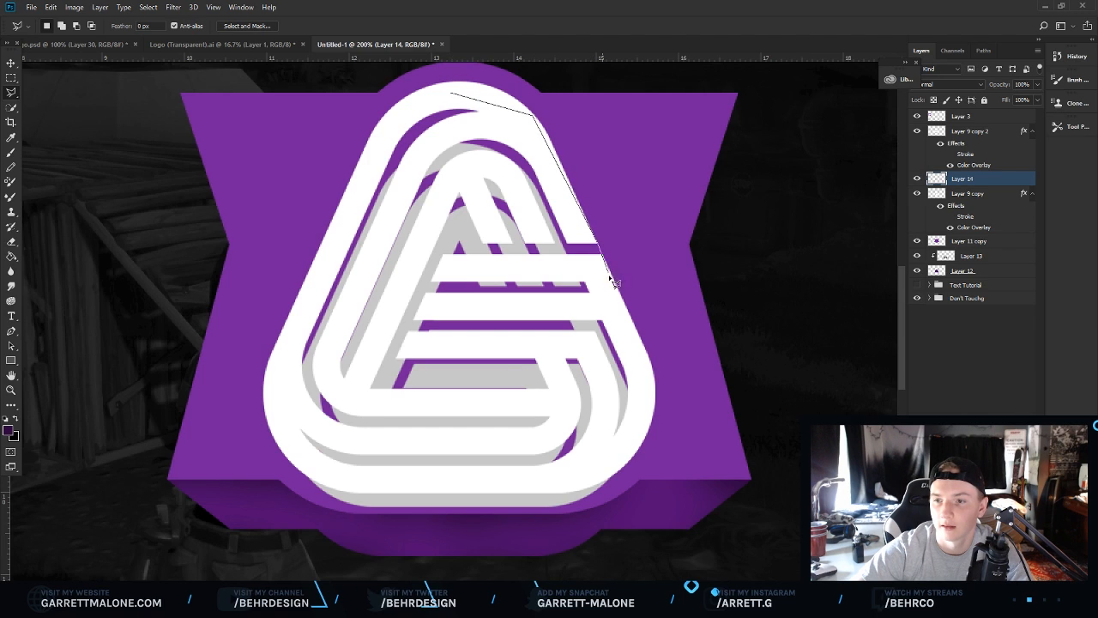
pyautogui.click(649, 380)
pyautogui.click(655, 408)
pyautogui.click(651, 433)
pyautogui.click(637, 462)
pyautogui.click(620, 478)
pyautogui.click(594, 498)
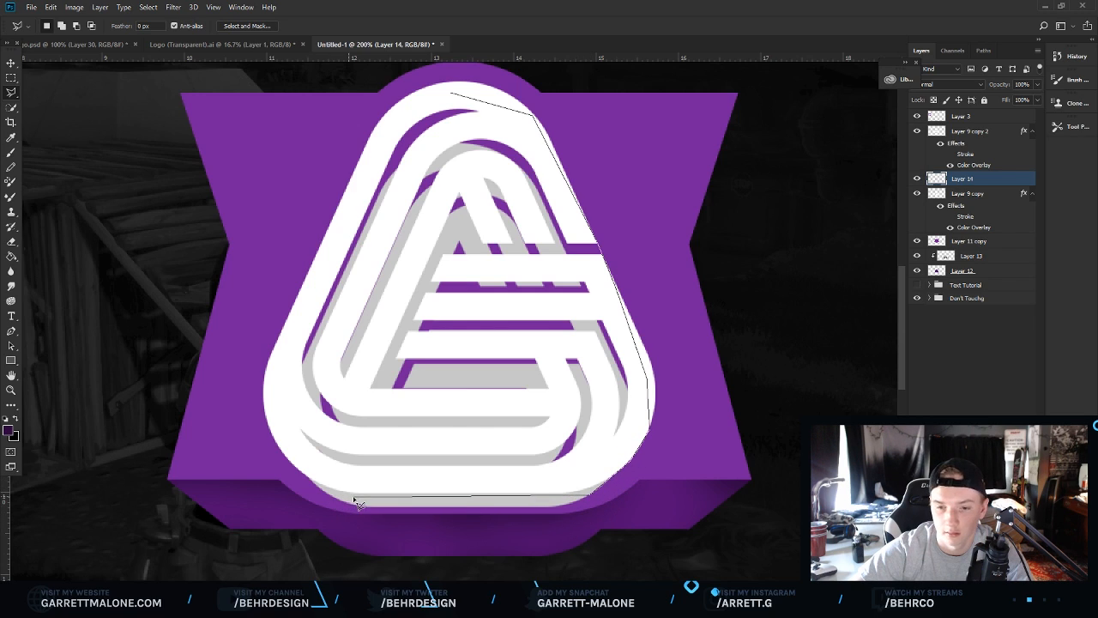
pyautogui.click(328, 498)
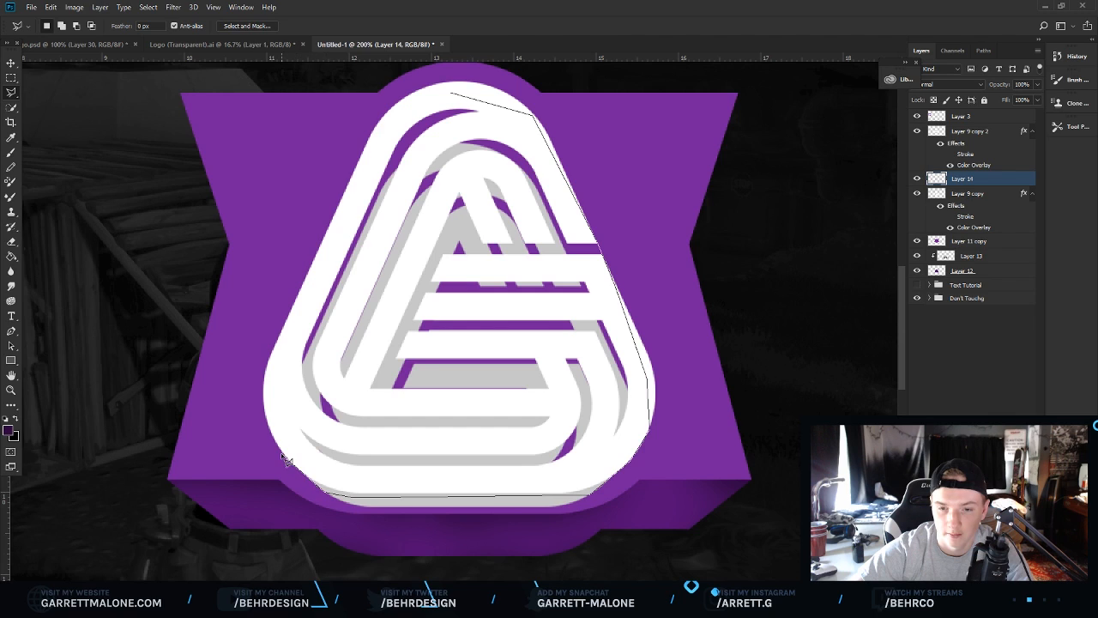
pyautogui.click(288, 459)
pyautogui.click(283, 393)
pyautogui.click(299, 322)
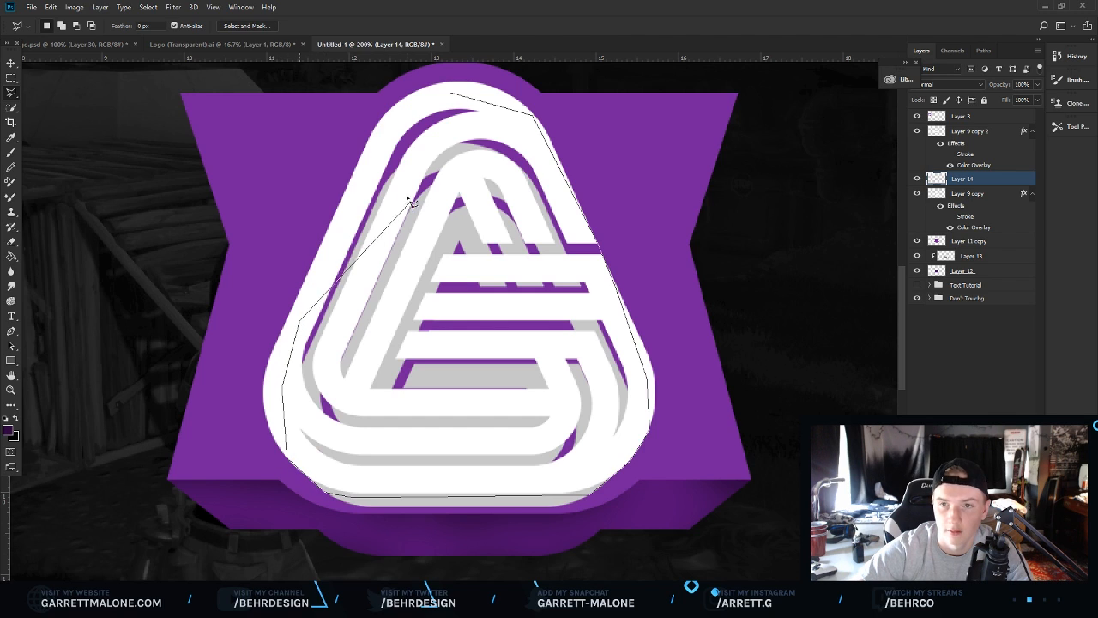
pyautogui.click(408, 101)
pyautogui.click(450, 92)
pyautogui.rightClick(504, 104)
pyautogui.click(532, 287)
pyautogui.click(558, 174)
pyautogui.click(532, 202)
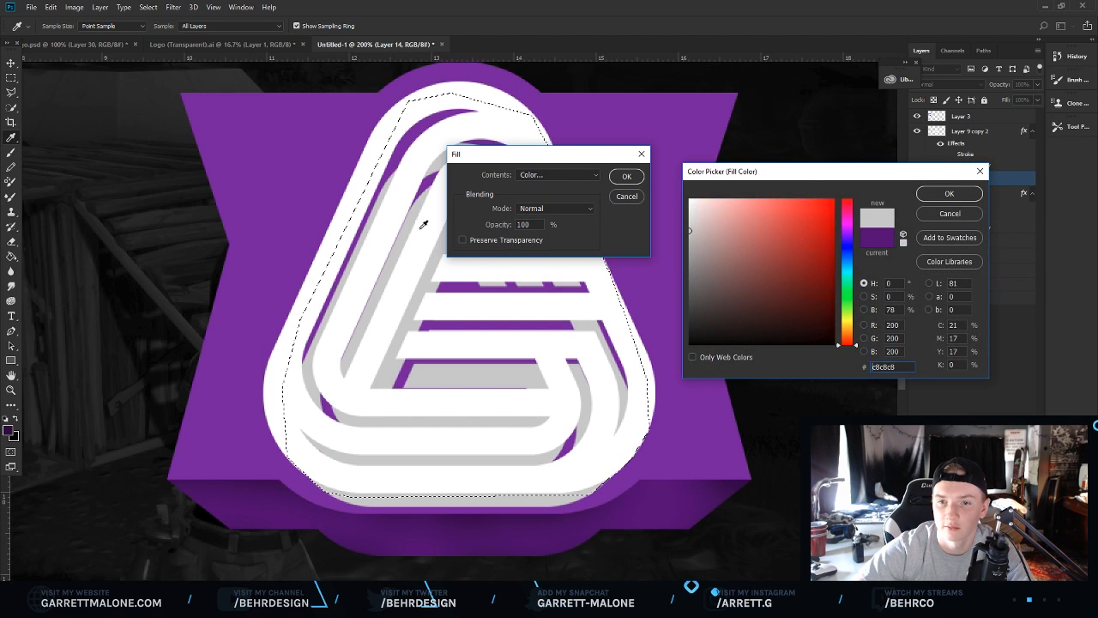
pyautogui.click(932, 190)
pyautogui.click(627, 176)
pyautogui.rightClick(550, 242)
pyautogui.click(581, 247)
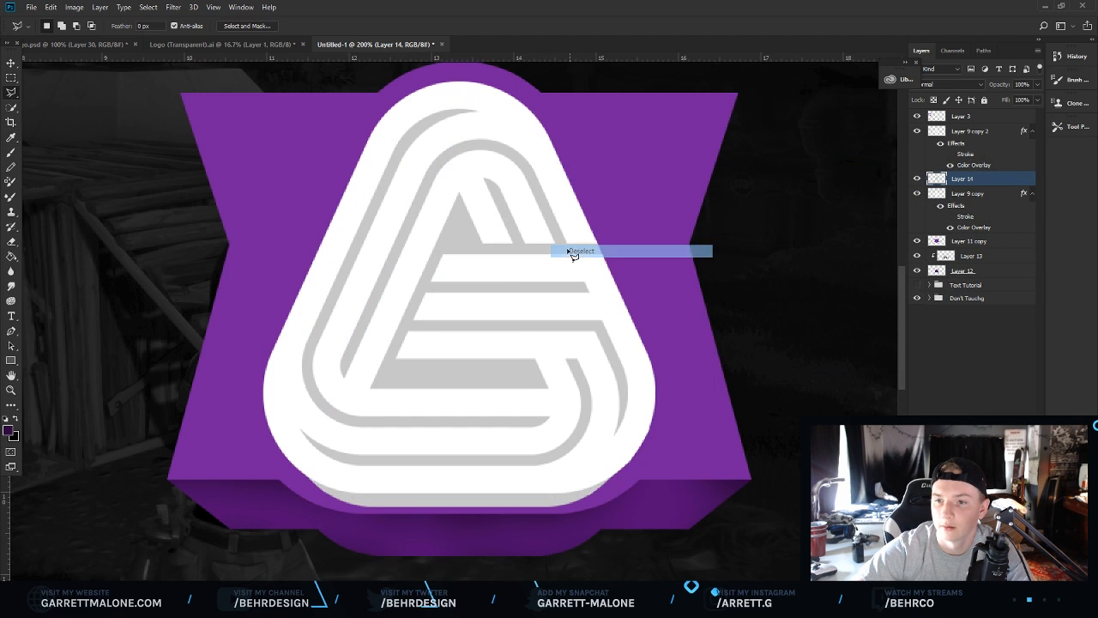
# Add a clipped layer over the grey fill and brush darker grey shading across the logo's grey areas.
pyautogui.scroll(-1, 667, 395)
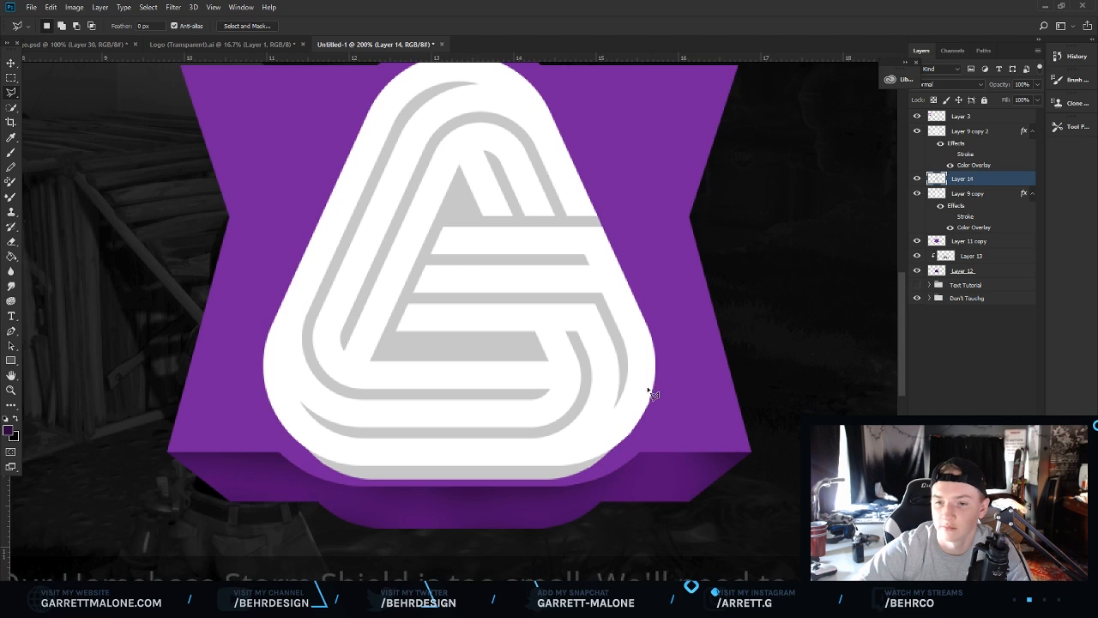
pyautogui.hotkey('ctrl', 'shift', 'alt', 'n')
pyautogui.keyDown('alt'); pyautogui.click(975, 181); pyautogui.keyUp('alt')
pyautogui.press('b')
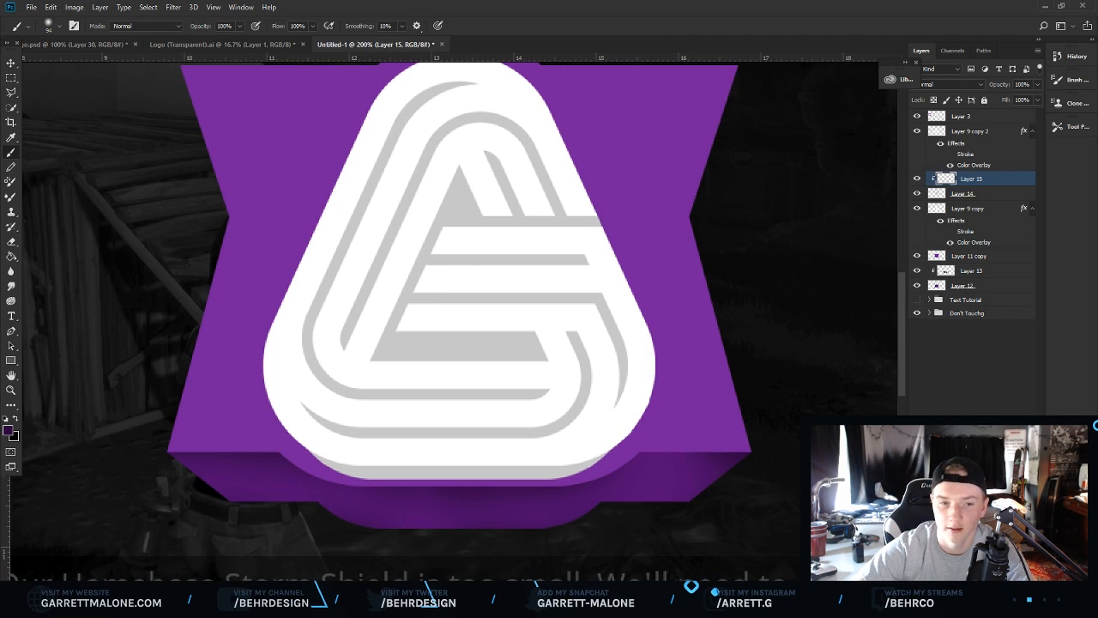
pyautogui.click(8, 431)
pyautogui.click(421, 345)
pyautogui.click(690, 251)
pyautogui.click(944, 200)
pyautogui.moveTo(503, 93)
pyautogui.mouseDown()
pyautogui.moveTo(475, 79)
pyautogui.moveTo(429, 98)
pyautogui.moveTo(334, 243)
pyautogui.moveTo(313, 352)
pyautogui.mouseUp()
pyautogui.moveTo(373, 212)
pyautogui.mouseDown()
pyautogui.moveTo(442, 213)
pyautogui.moveTo(557, 169)
pyautogui.moveTo(554, 199)
pyautogui.moveTo(350, 362)
pyautogui.moveTo(377, 416)
pyautogui.moveTo(523, 401)
pyautogui.moveTo(471, 324)
pyautogui.moveTo(553, 294)
pyautogui.moveTo(561, 237)
pyautogui.moveTo(563, 392)
pyautogui.moveTo(320, 421)
pyautogui.moveTo(421, 441)
pyautogui.moveTo(583, 442)
pyautogui.moveTo(624, 373)
pyautogui.moveTo(514, 439)
pyautogui.moveTo(345, 430)
pyautogui.mouseUp()
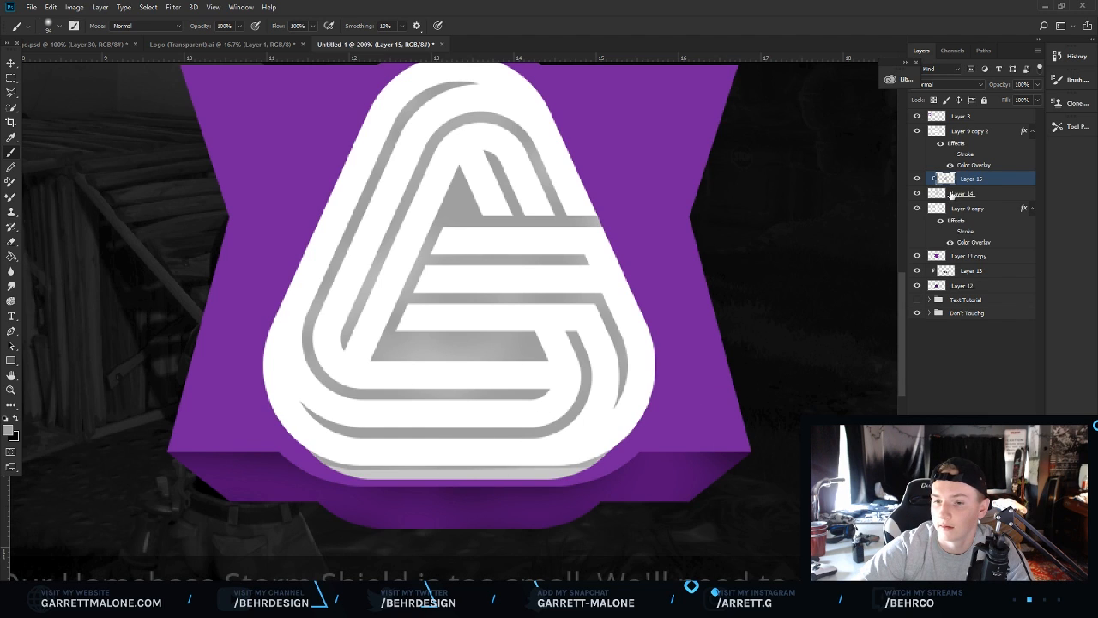
# Erase the shading along the bottom edge of the logo with a soft eraser.
pyautogui.press('e')
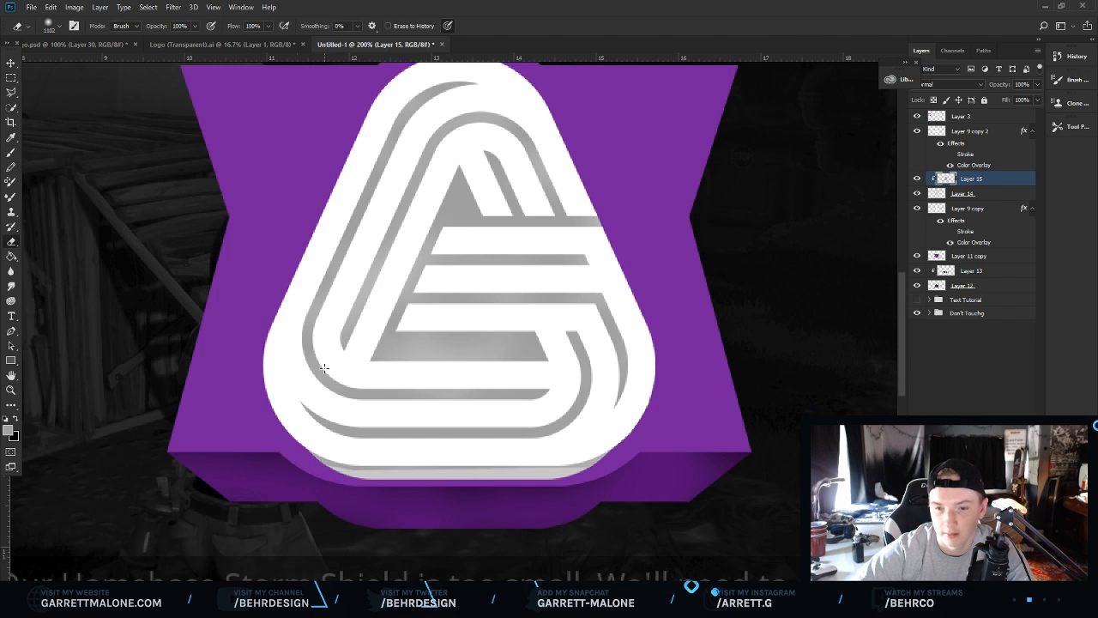
pyautogui.click(59, 28)
pyautogui.click(78, 62)
pyautogui.moveTo(314, 477)
pyautogui.mouseDown()
pyautogui.moveTo(386, 465)
pyautogui.moveTo(592, 472)
pyautogui.mouseUp()
# Give the purple backing layer a Soft Light white Inner Glow at 75% opacity.
pyautogui.press('z')
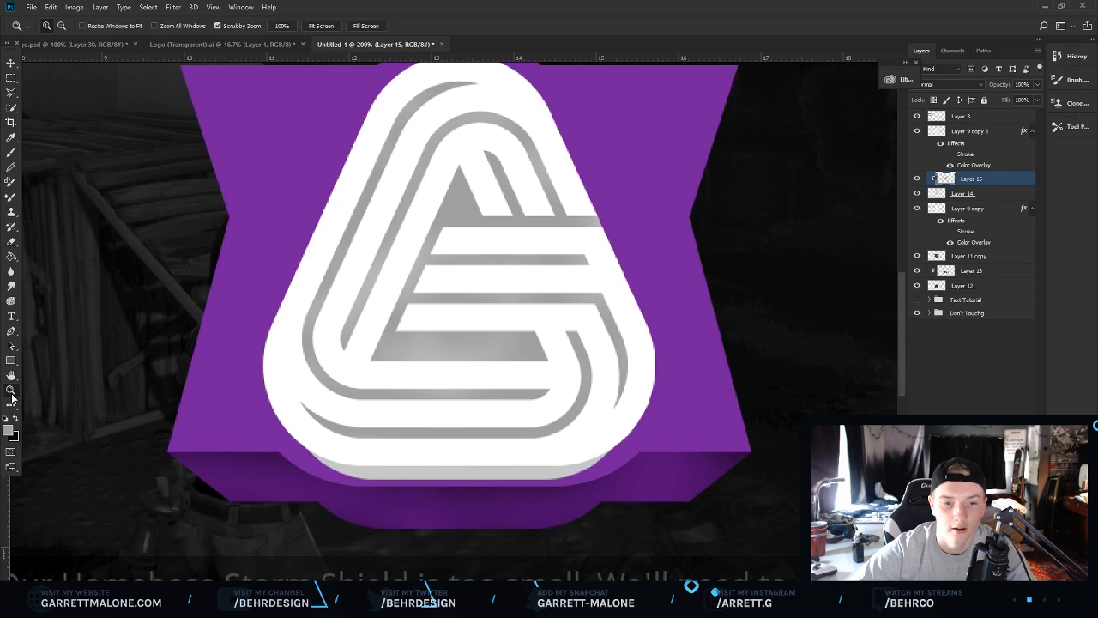
pyautogui.moveTo(474, 355); pyautogui.dragTo(386, 353)
pyautogui.click(386, 353)
pyautogui.click(461, 304)
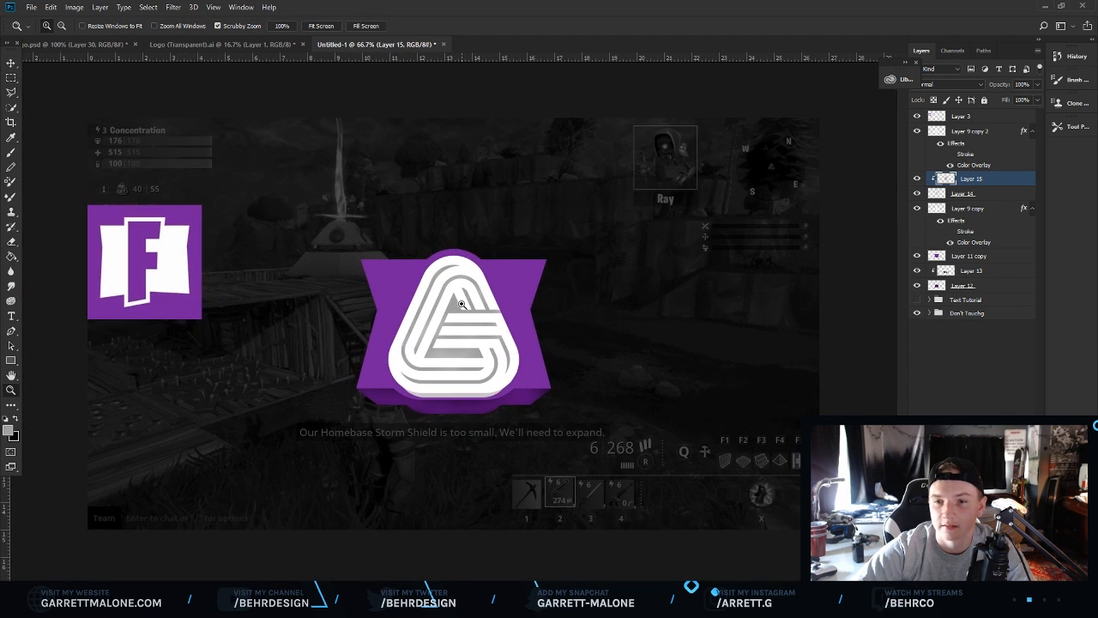
pyautogui.click(944, 256)
pyautogui.click(916, 260)
pyautogui.click(916, 260)
pyautogui.rightClick(947, 261)
pyautogui.click(853, 72)
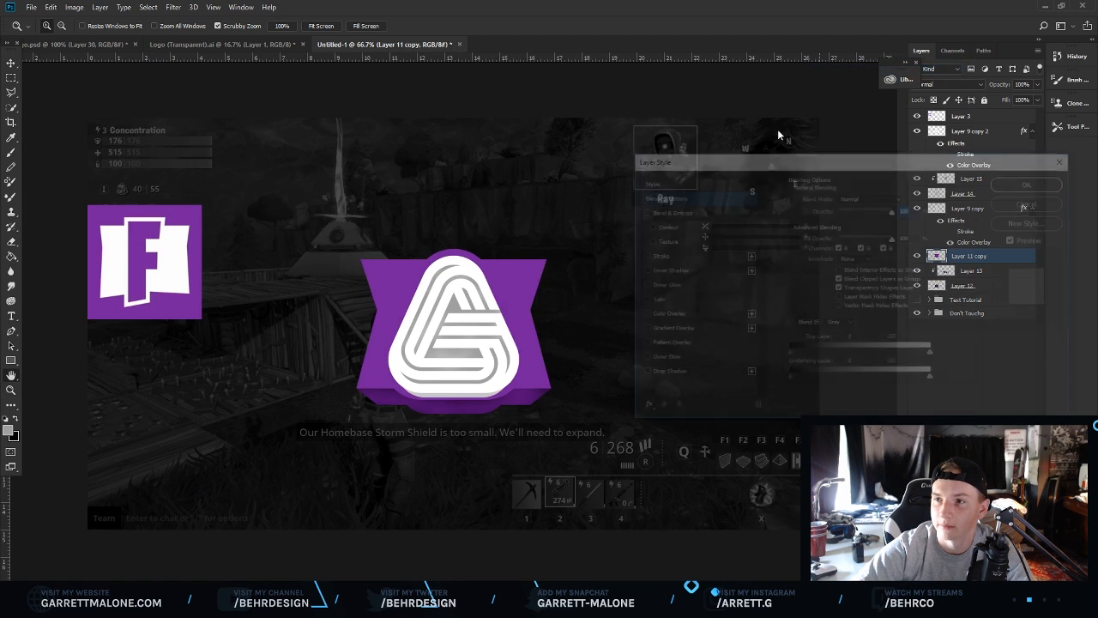
pyautogui.click(674, 286)
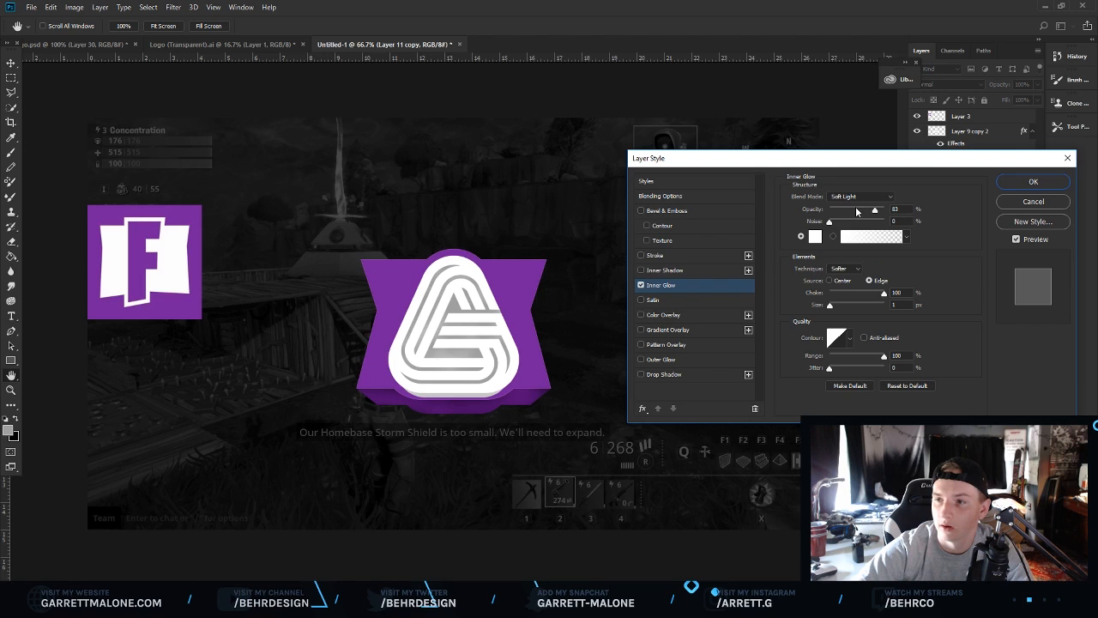
pyautogui.moveTo(875, 212); pyautogui.dragTo(871, 212)
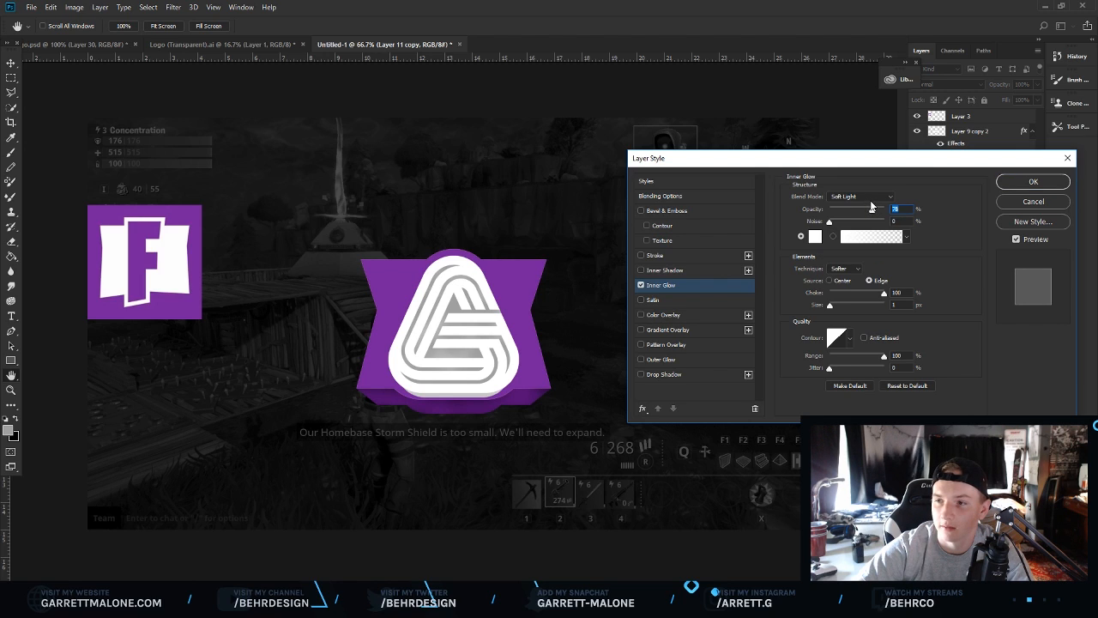
pyautogui.click(1016, 185)
# On a new top layer, sample the purple and dab large soft-brush glows around the badge, then set the layer to Screen.
pyautogui.click(434, 317)
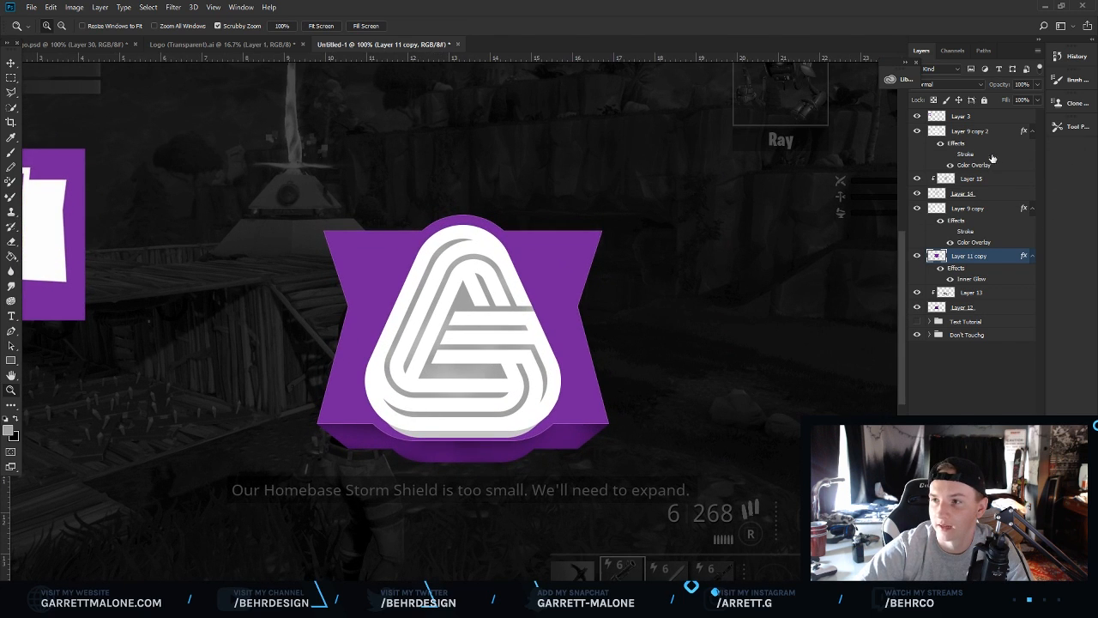
pyautogui.click(979, 116)
pyautogui.hotkey('ctrl', 'alt', 'shift', 'n')
pyautogui.press('b')
pyautogui.press('i')
pyautogui.moveTo(401, 248); pyautogui.dragTo(384, 251)
pyautogui.press('v')
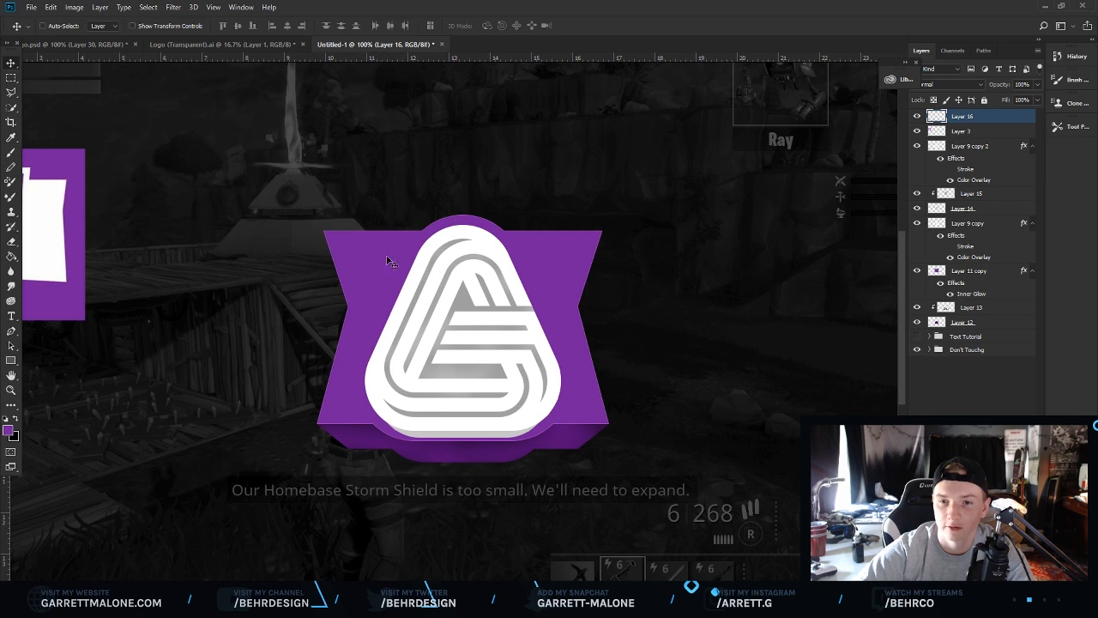
pyautogui.press('b')
pyautogui.rightClick(156, 93)
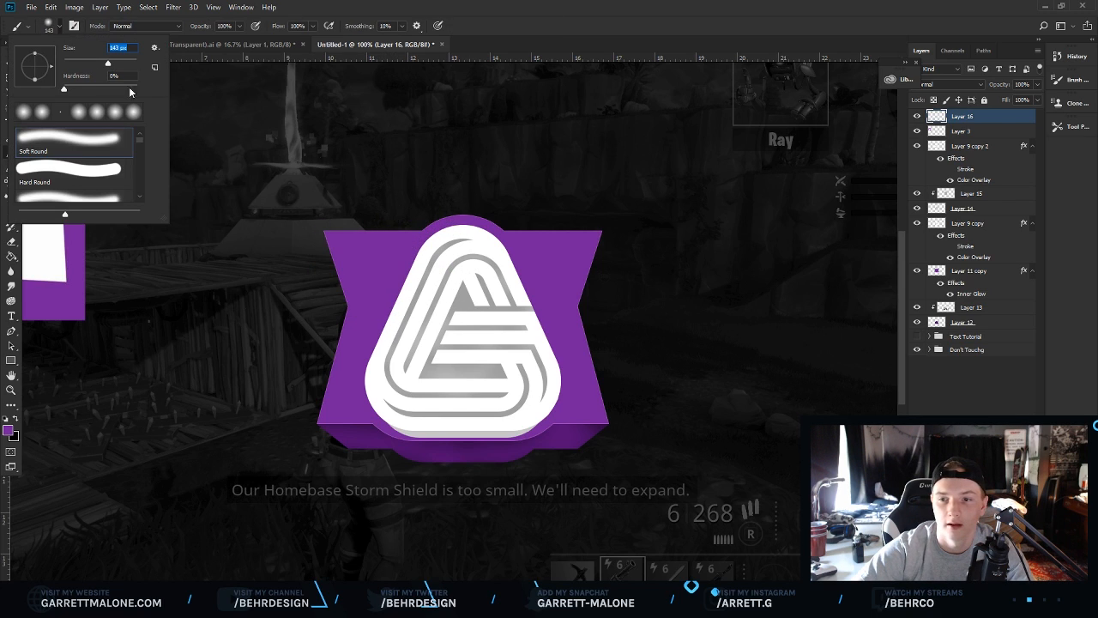
pyautogui.moveTo(109, 64); pyautogui.dragTo(118, 64)
pyautogui.click(349, 247)
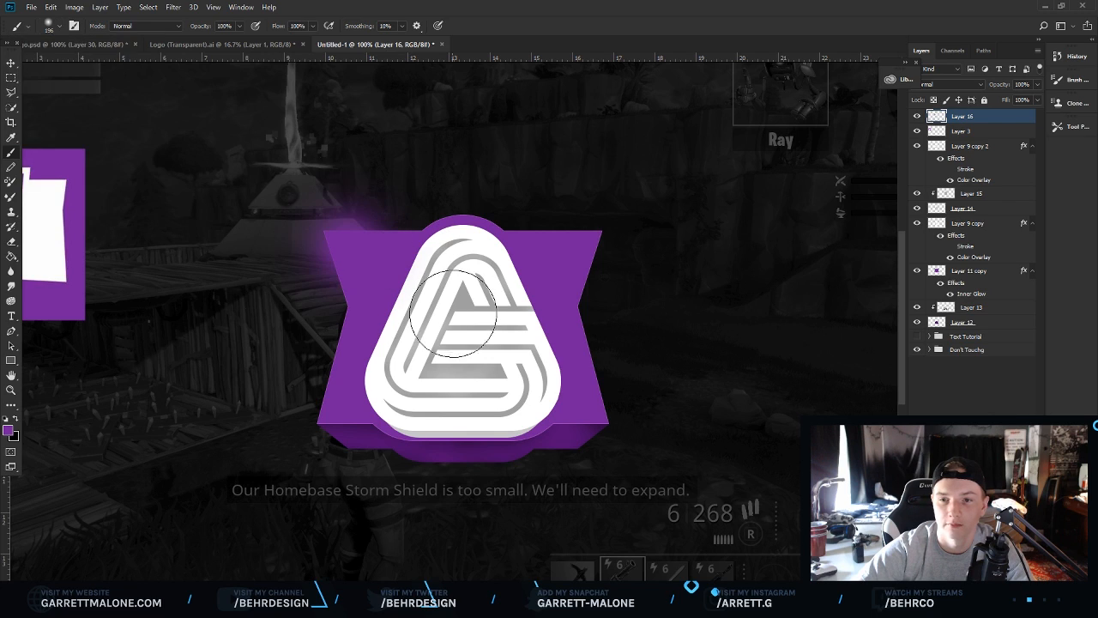
pyautogui.click(421, 426)
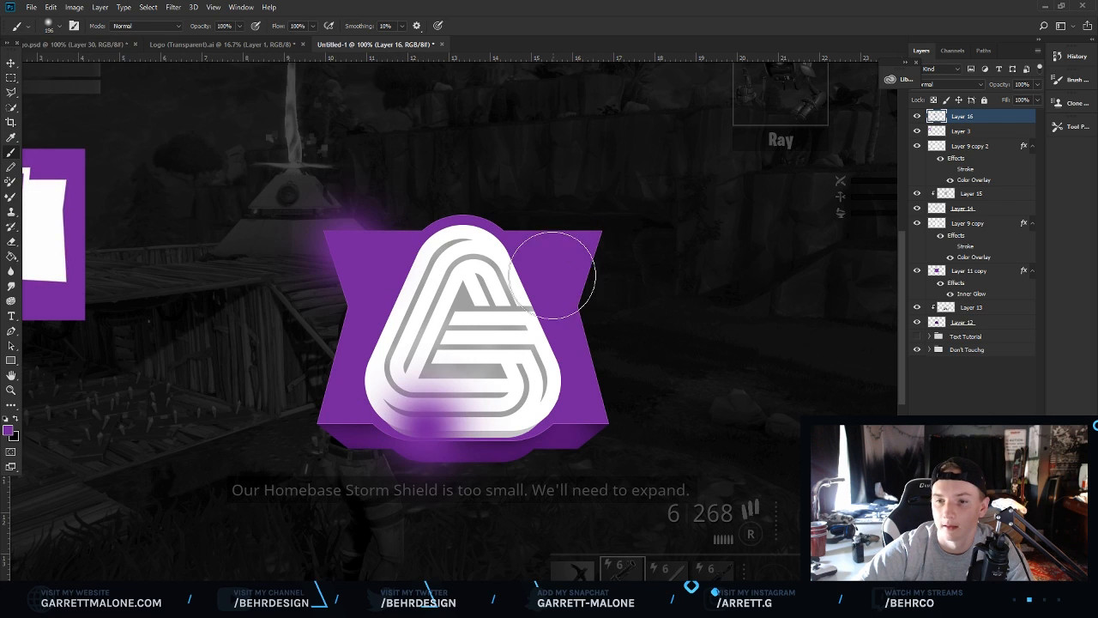
pyautogui.click(549, 309)
pyautogui.click(948, 84)
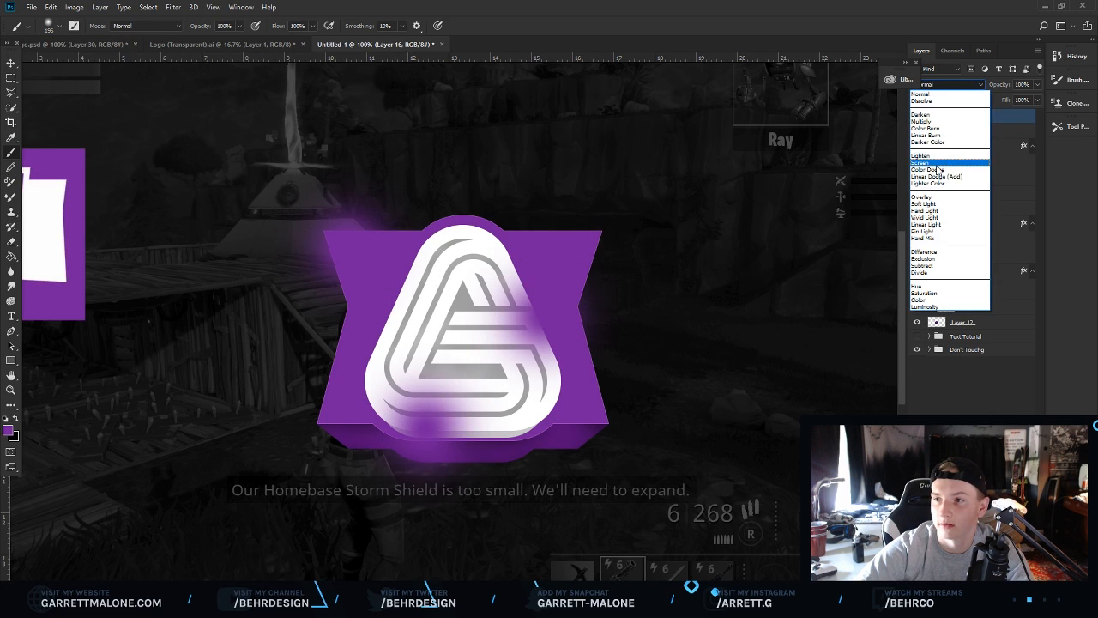
pyautogui.click(935, 163)
# Select all the badge layers and group them together.
pyautogui.click(16, 391)
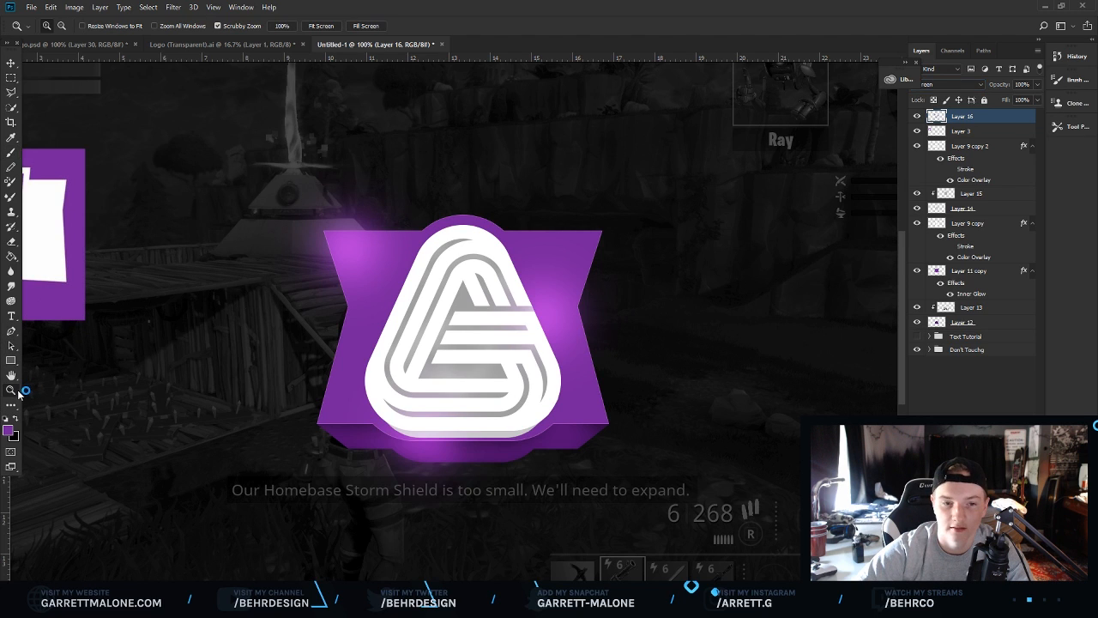
pyautogui.moveTo(505, 320); pyautogui.dragTo(425, 336)
pyautogui.click(425, 336)
pyautogui.click(425, 335)
pyautogui.click(425, 336)
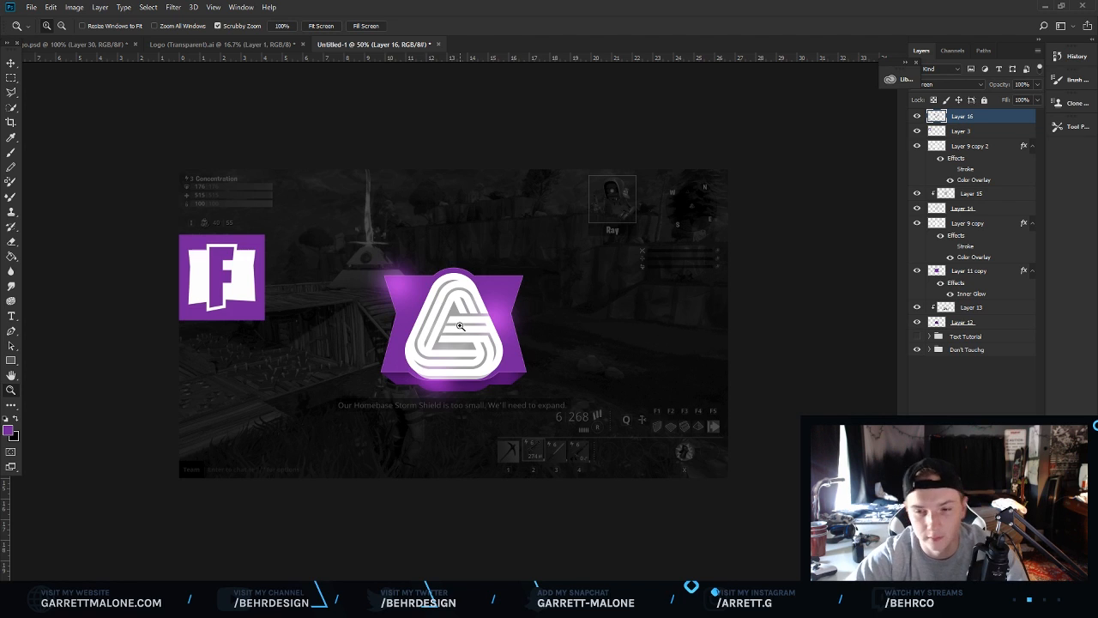
pyautogui.click(457, 324)
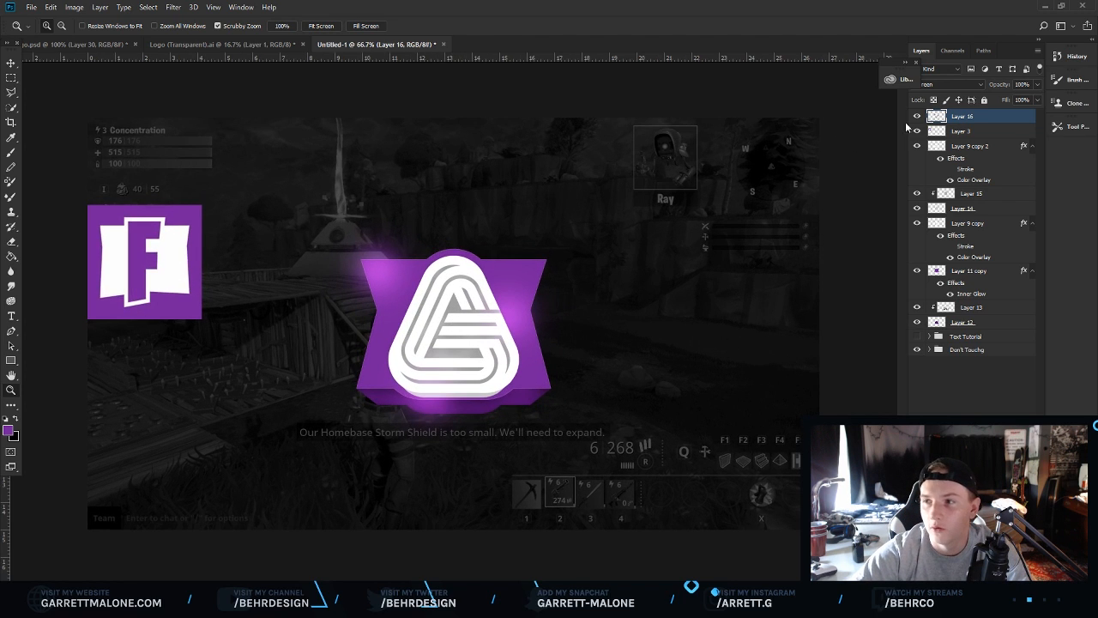
pyautogui.keyDown('shift'); pyautogui.click(962, 323); pyautogui.keyUp('shift')
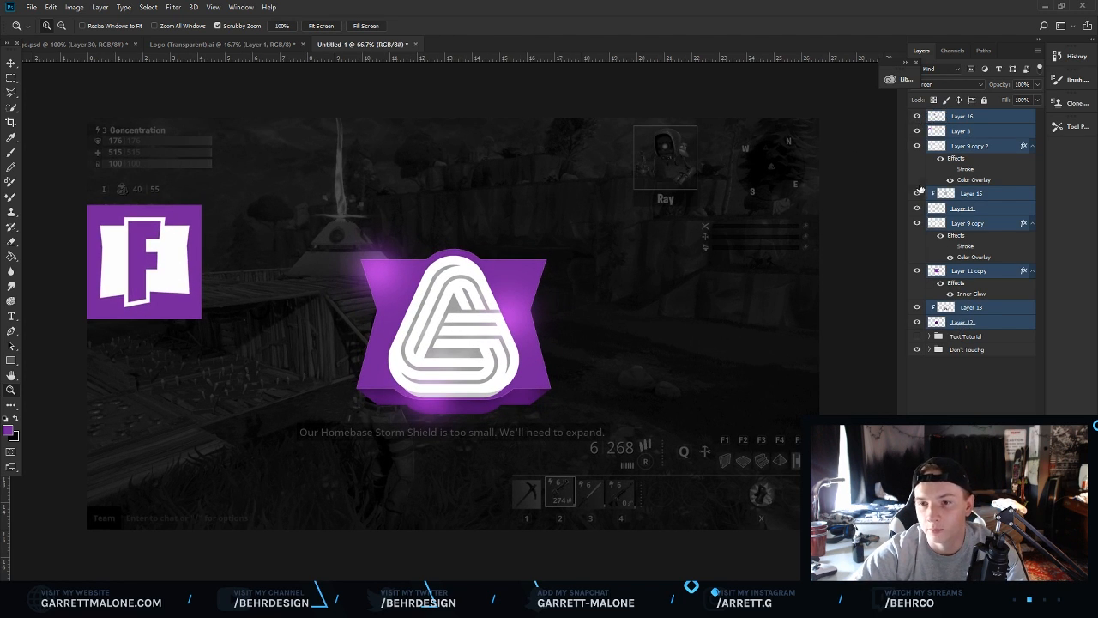
pyautogui.hotkey('ctrl', 'g')
# Move the badge group to the lower-left area of the canvas.
pyautogui.press('v')
pyautogui.moveTo(470, 326); pyautogui.dragTo(611, 238)
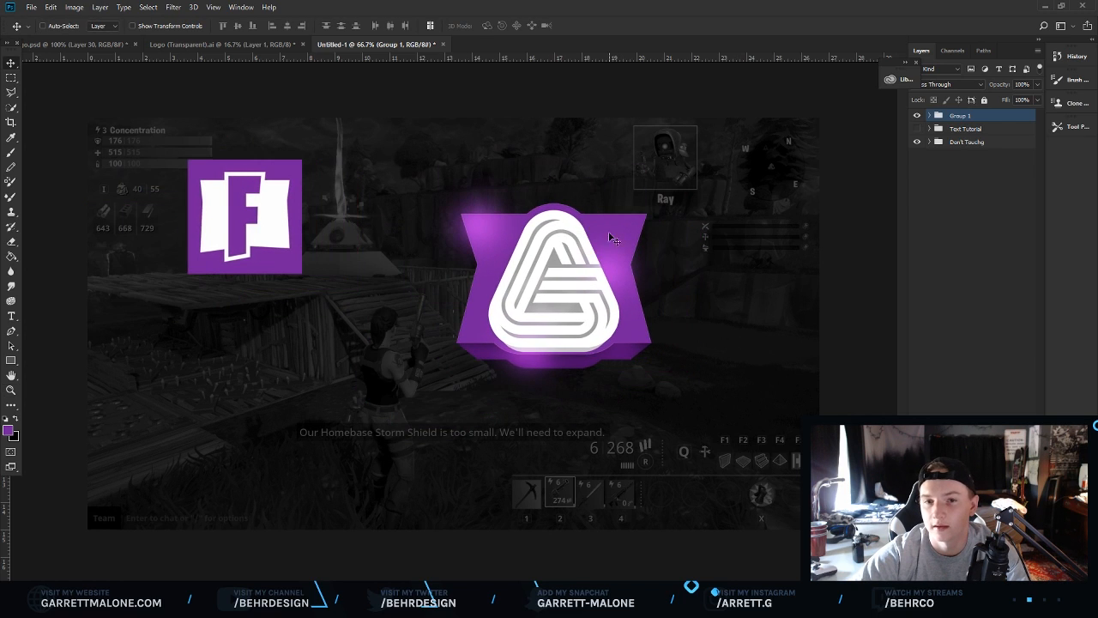
pyautogui.click(929, 115)
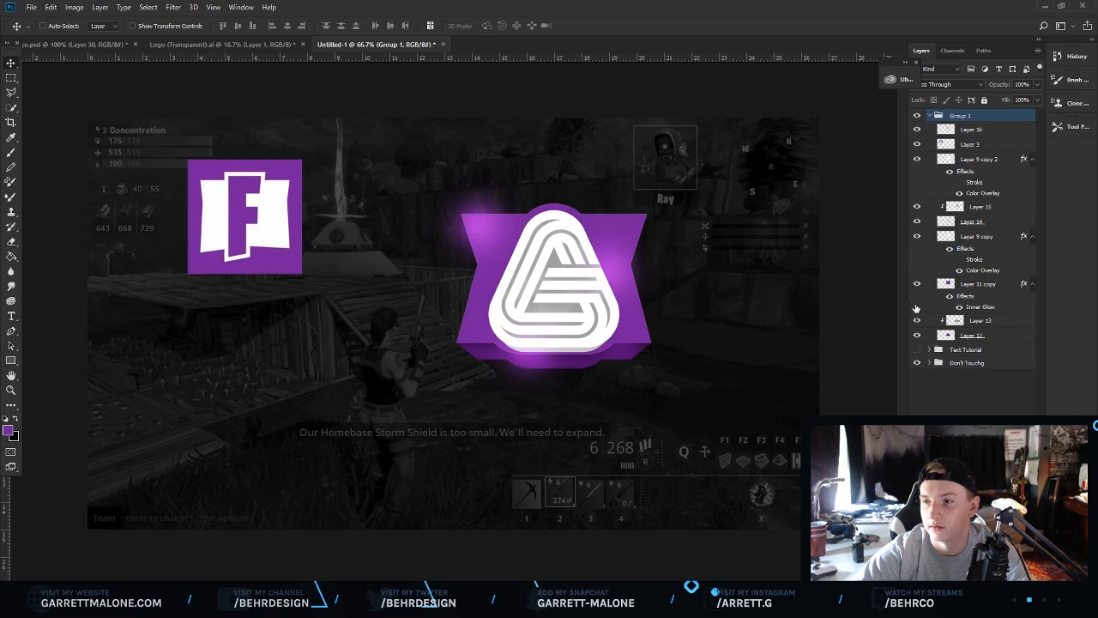
pyautogui.click(916, 145)
pyautogui.click(930, 115)
pyautogui.moveTo(665, 288); pyautogui.dragTo(284, 439)
# Show the Text Tutorial group, hide the badge group, and move the text graphic to the canvas centre.
pyautogui.click(917, 127)
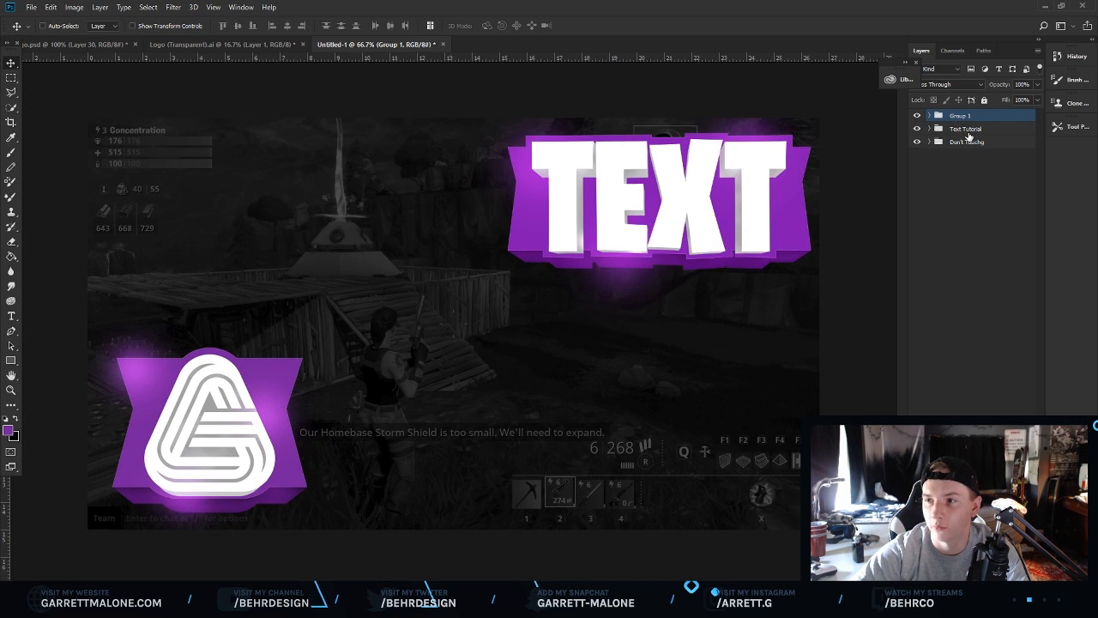
pyautogui.click(965, 128)
pyautogui.moveTo(623, 273); pyautogui.dragTo(529, 430)
pyautogui.click(917, 115)
pyautogui.moveTo(645, 290); pyautogui.dragTo(624, 194)
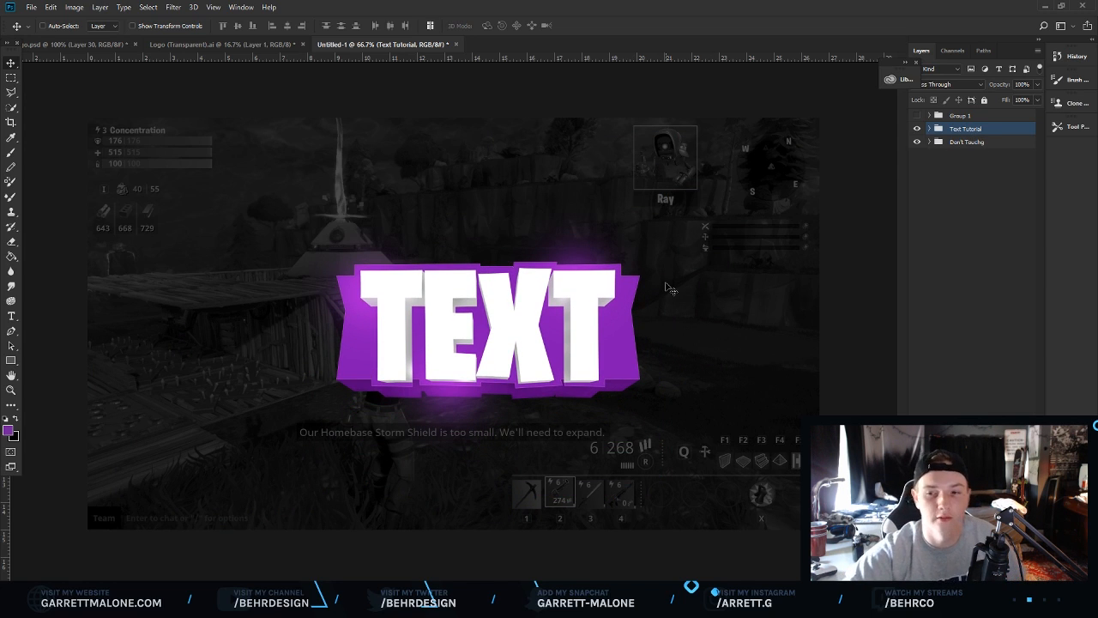
pyautogui.moveTo(665, 248); pyautogui.dragTo(626, 232)
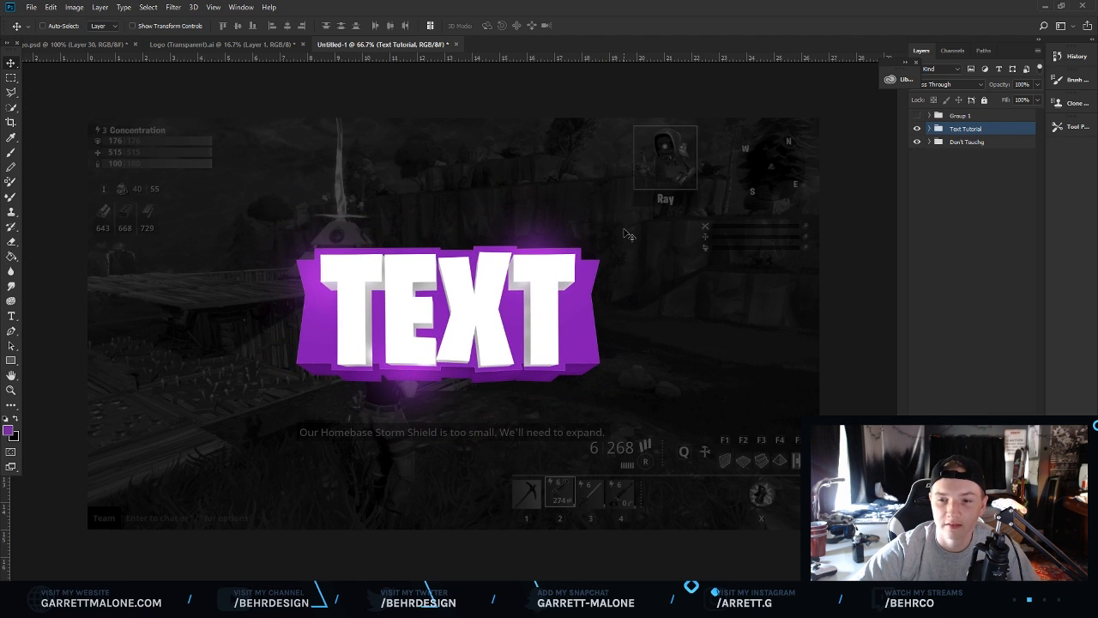
pyautogui.click(11, 390)
pyautogui.click(420, 334)
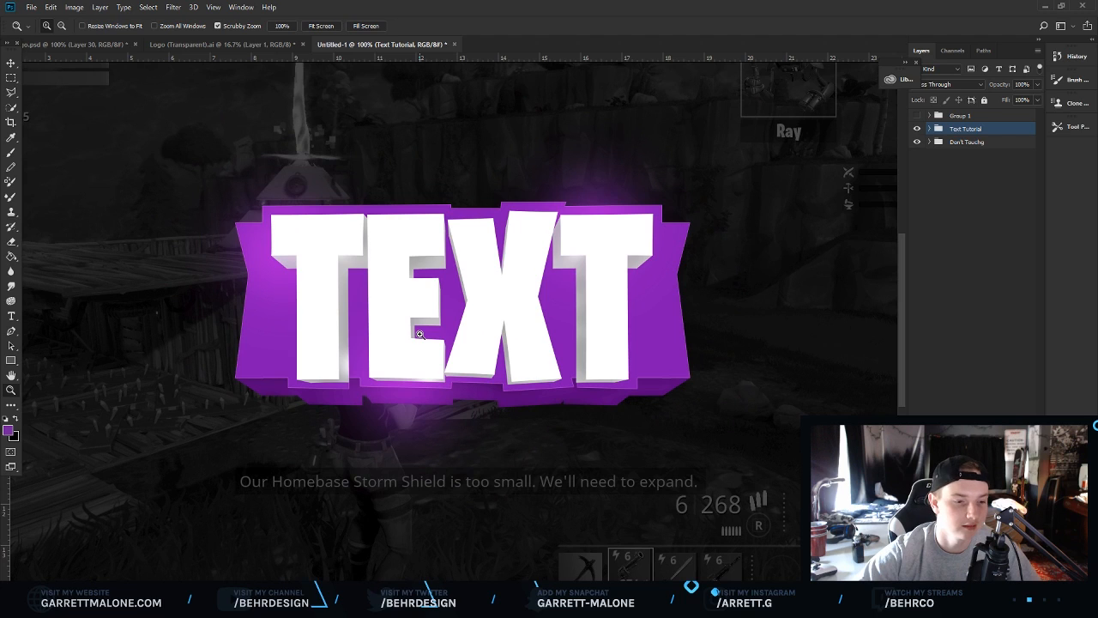